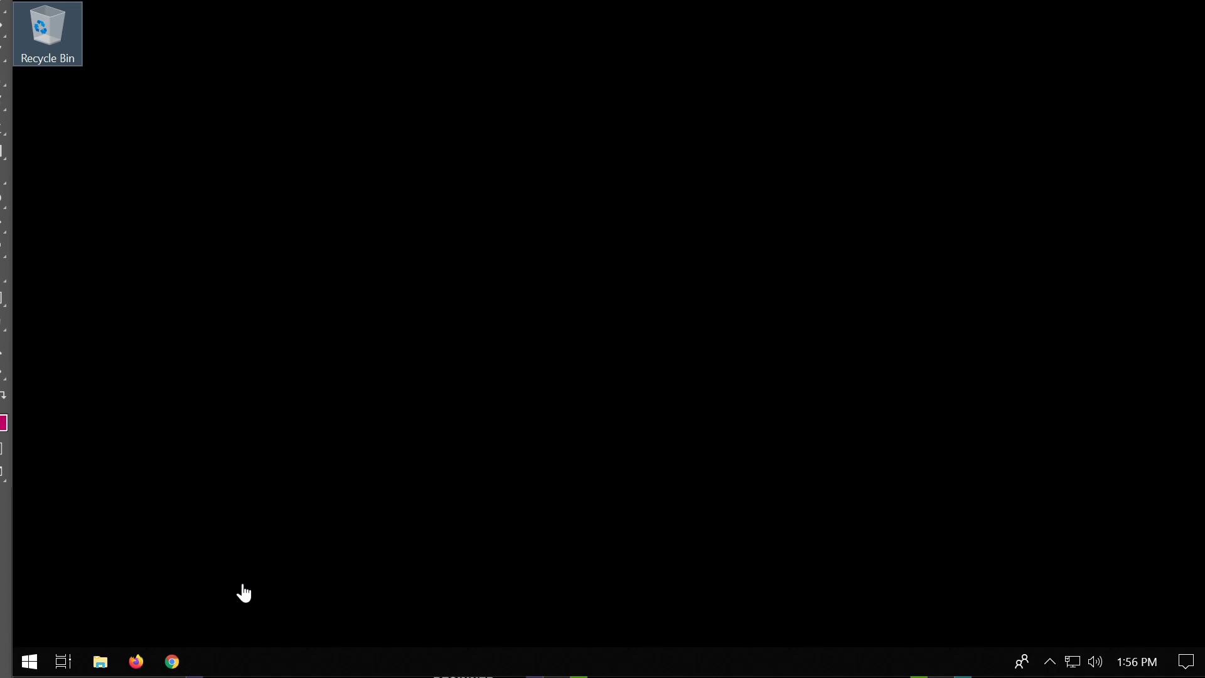
# Launch Chrome from the taskbar to a new tab with Google search.
pyautogui.click(172, 662)
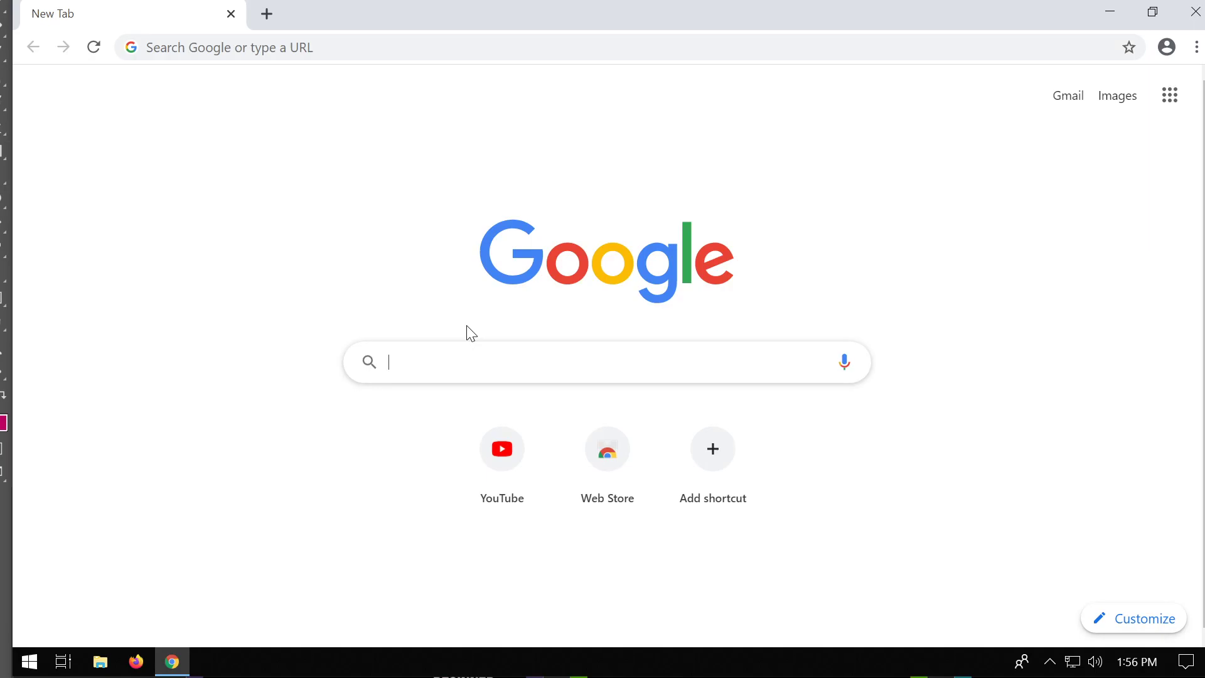
# Search Google for 'xampp' and scan results headed by the Apache Friends site.
pyautogui.write('xampp')
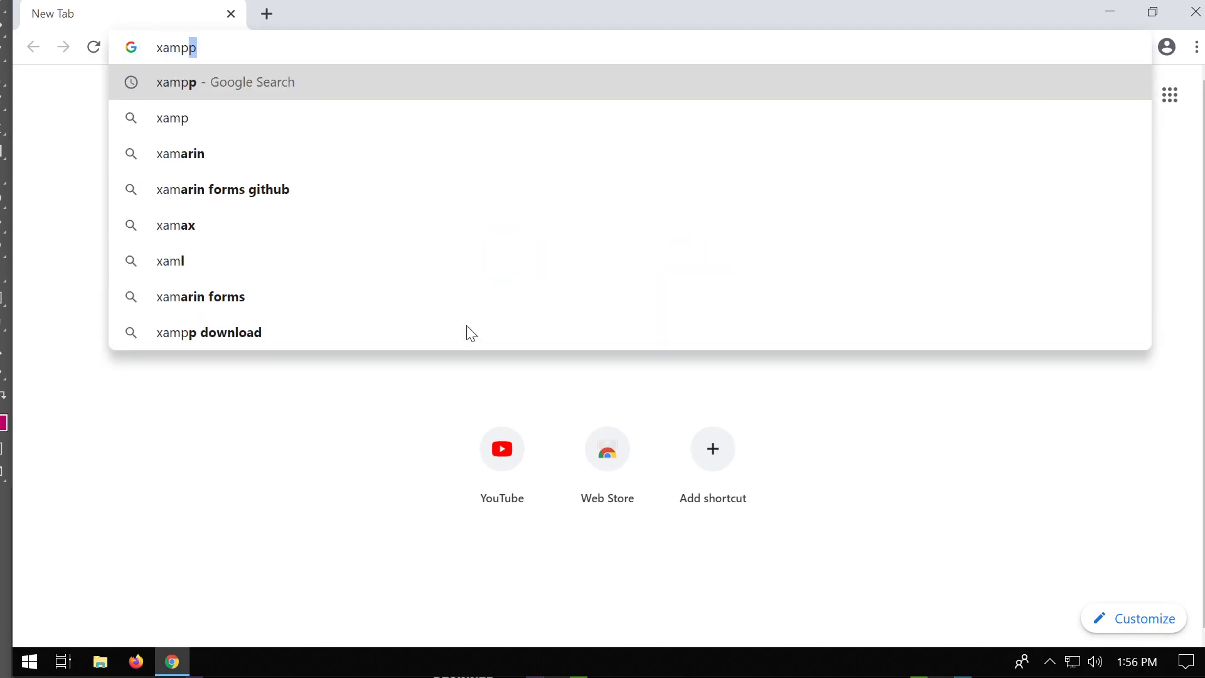
pyautogui.press('Return')
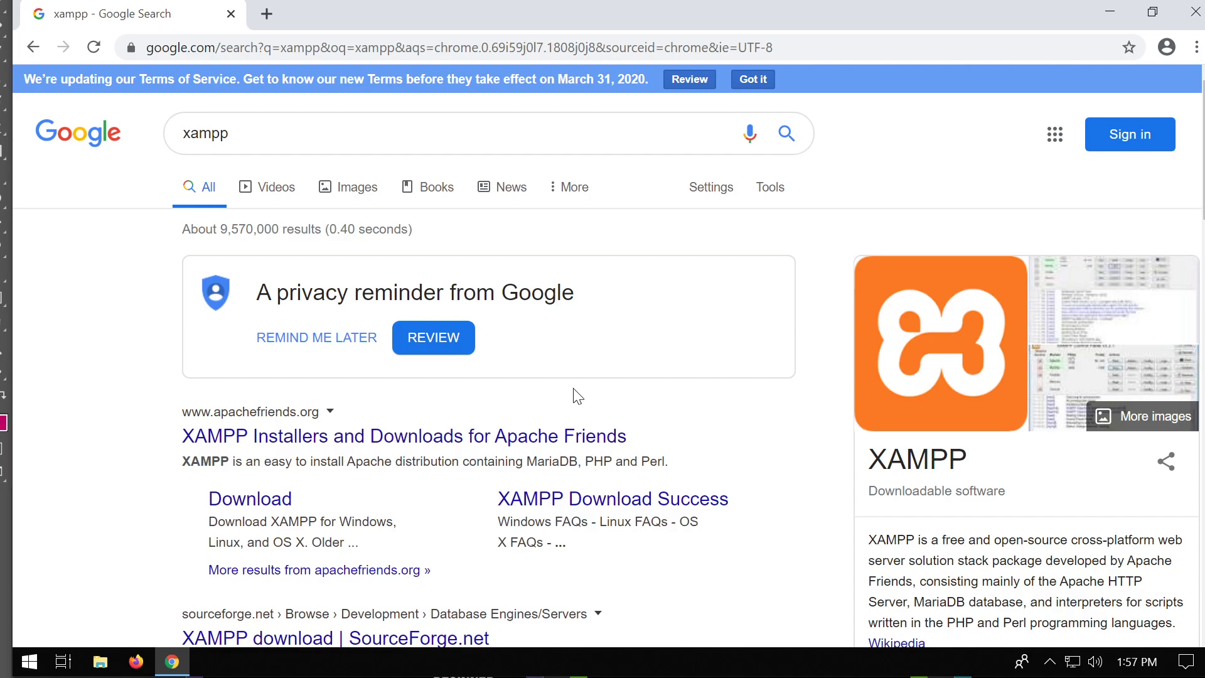
pyautogui.scroll(-3, 693, 396)
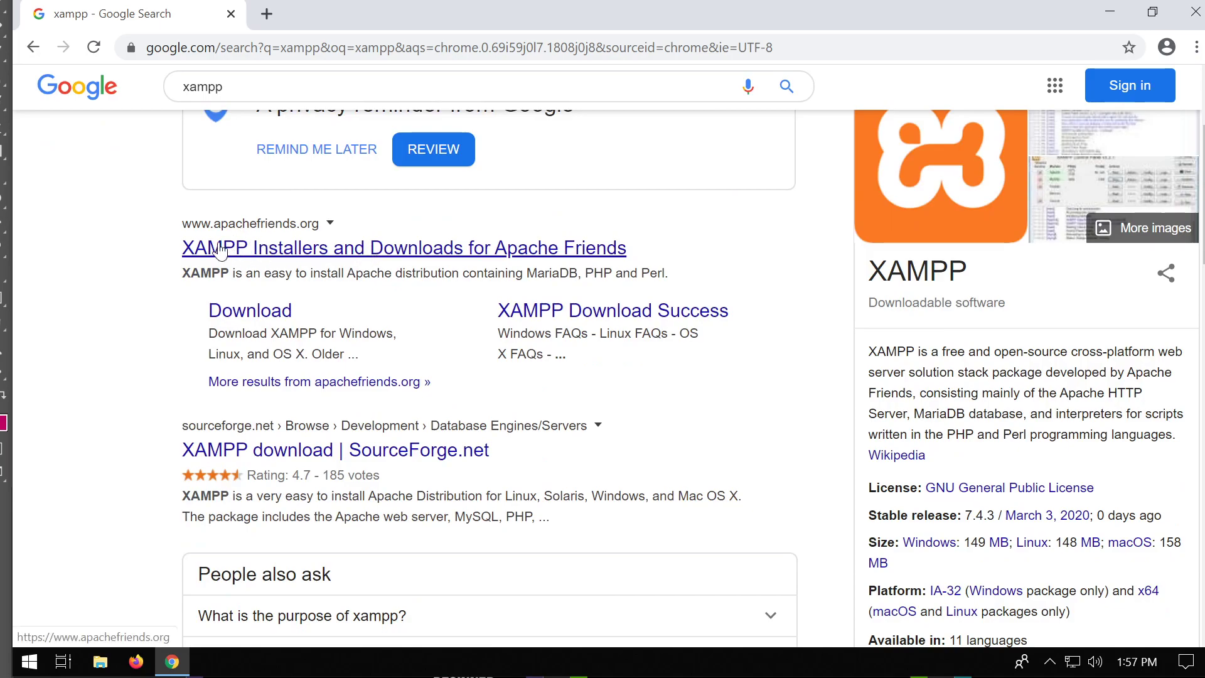
pyautogui.scroll(3, 316, 256)
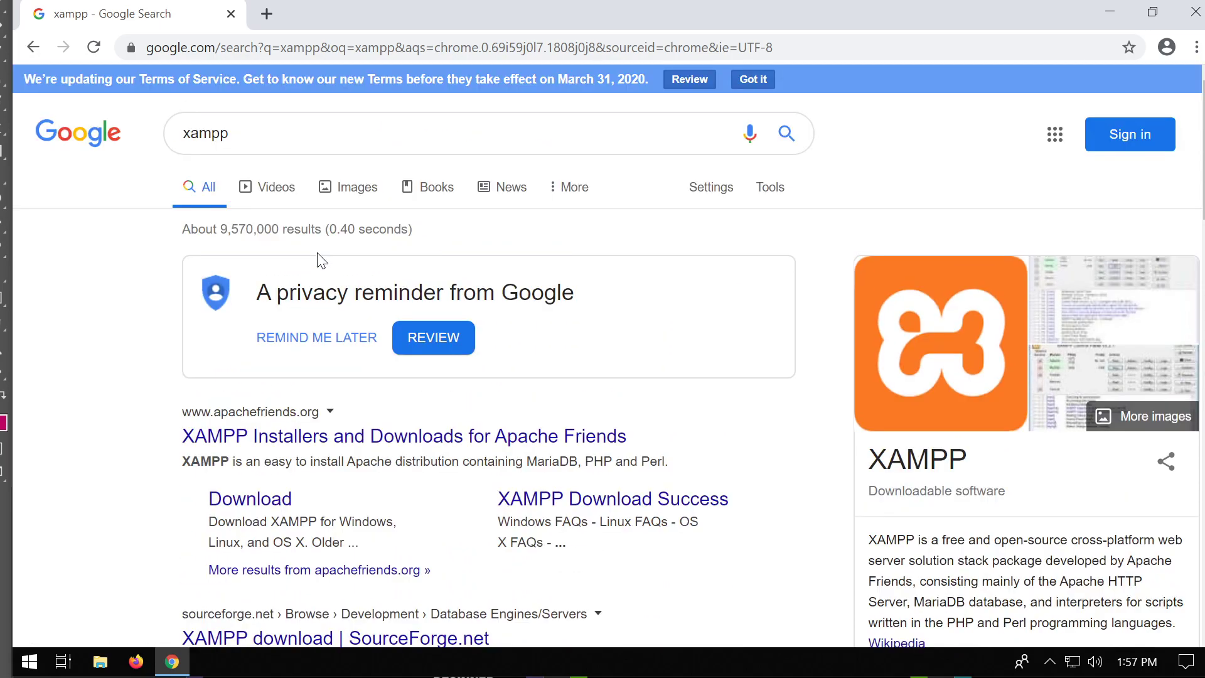
pyautogui.click(160, 146)
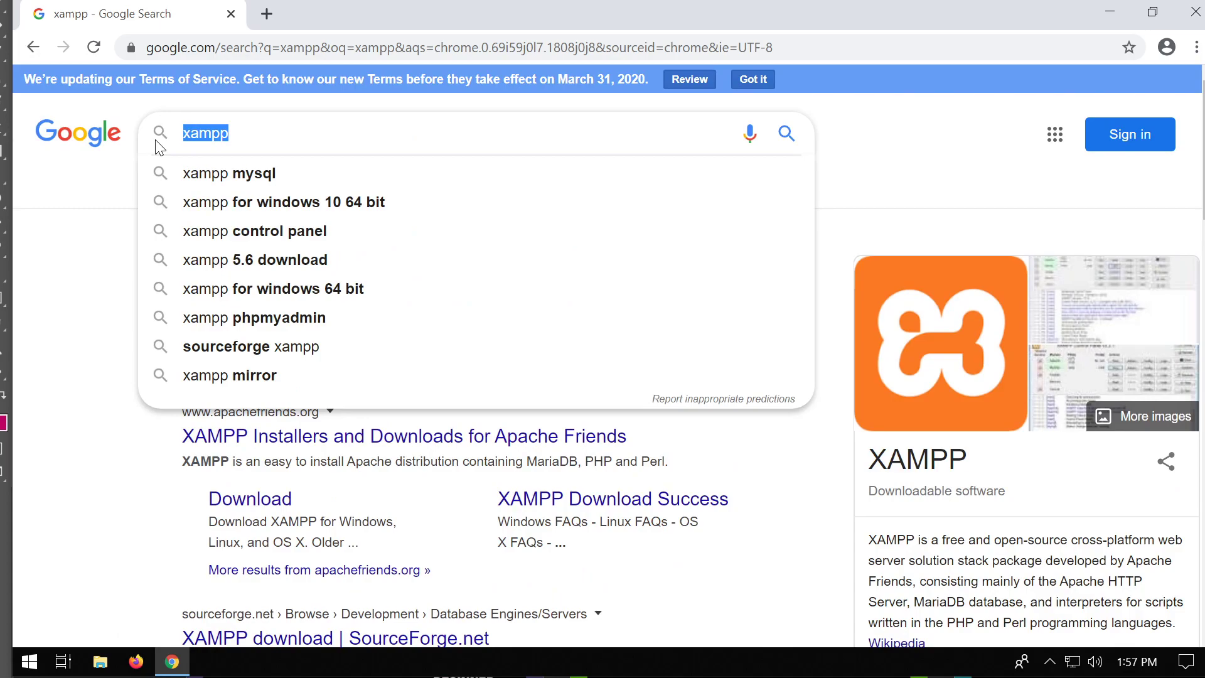
pyautogui.write('wamp')
pyautogui.press('Return')
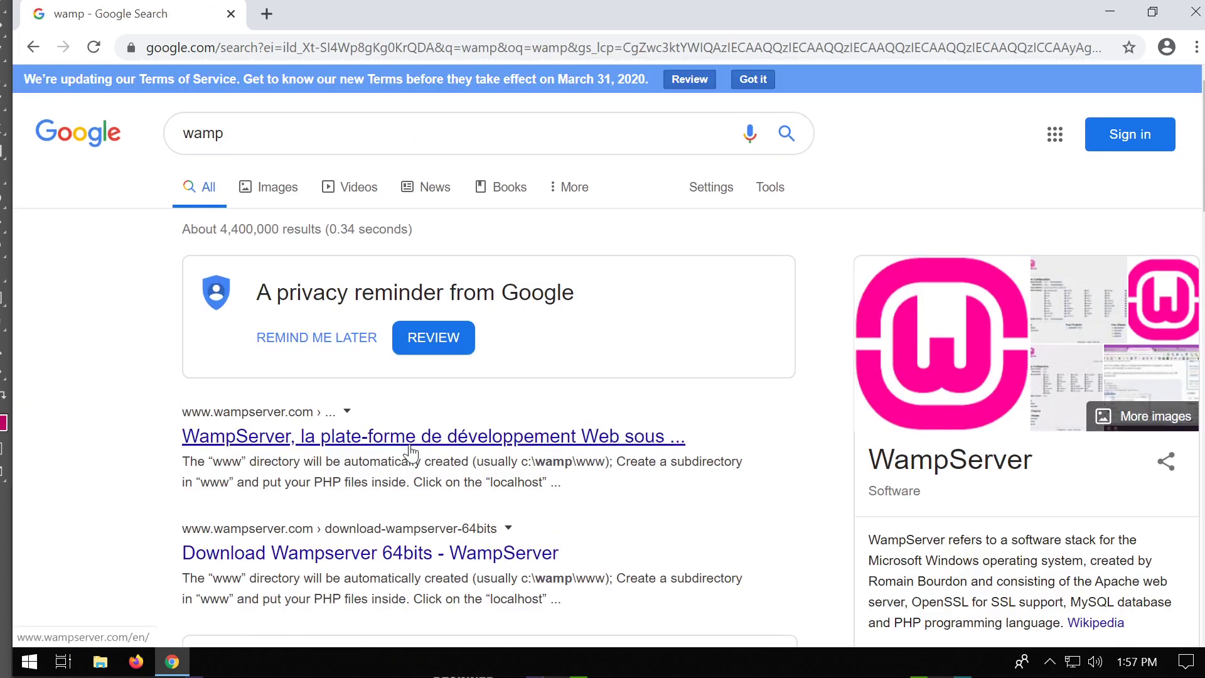
pyautogui.moveTo(242, 136); pyautogui.dragTo(179, 135)
pyautogui.click(225, 134)
pyautogui.write('l')
pyautogui.press('Return')
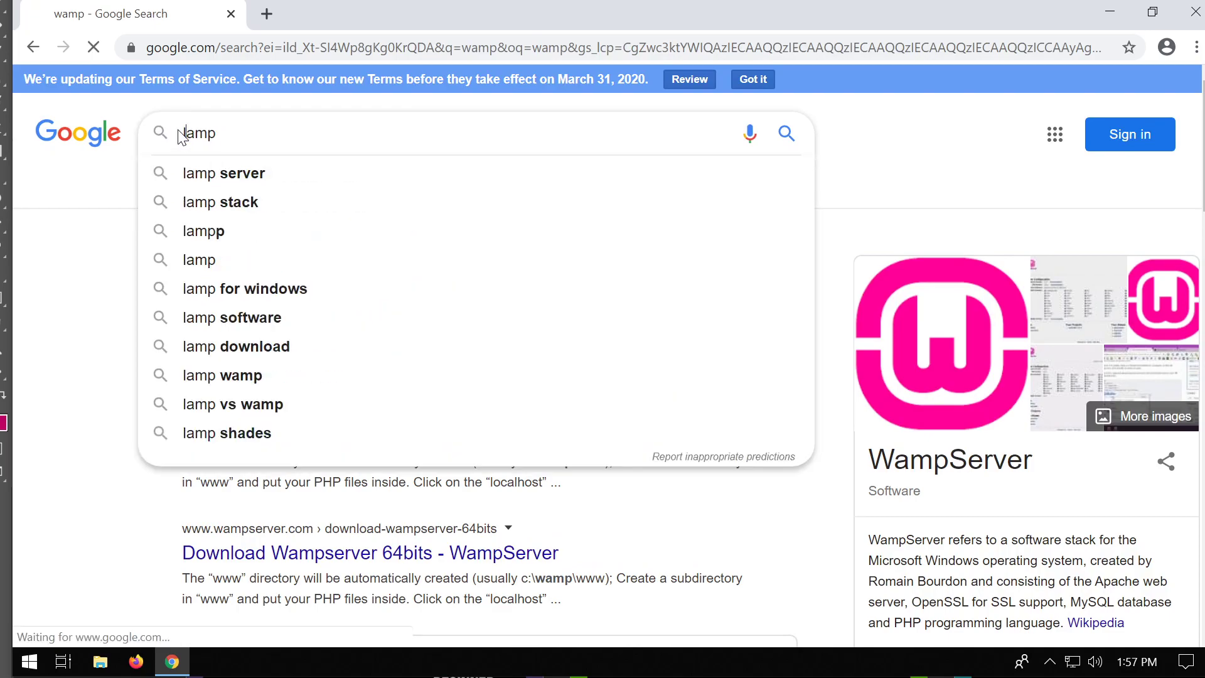
pyautogui.scroll(-6, 400, 307)
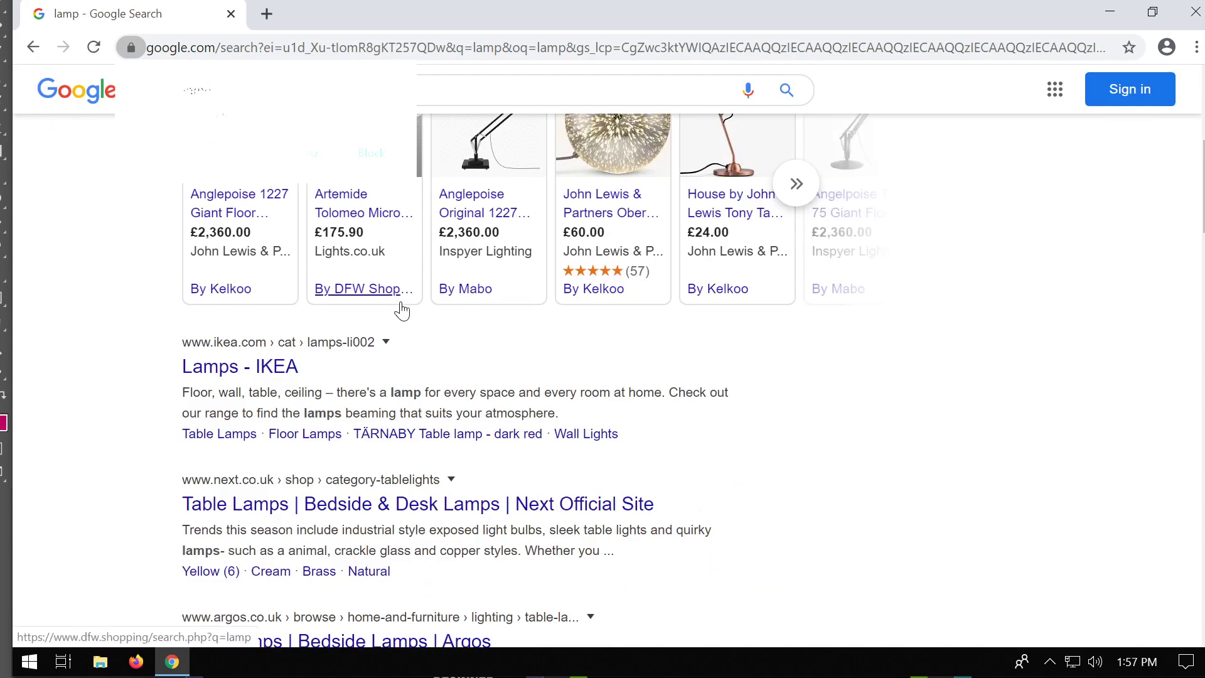
pyautogui.scroll(6, 400, 308)
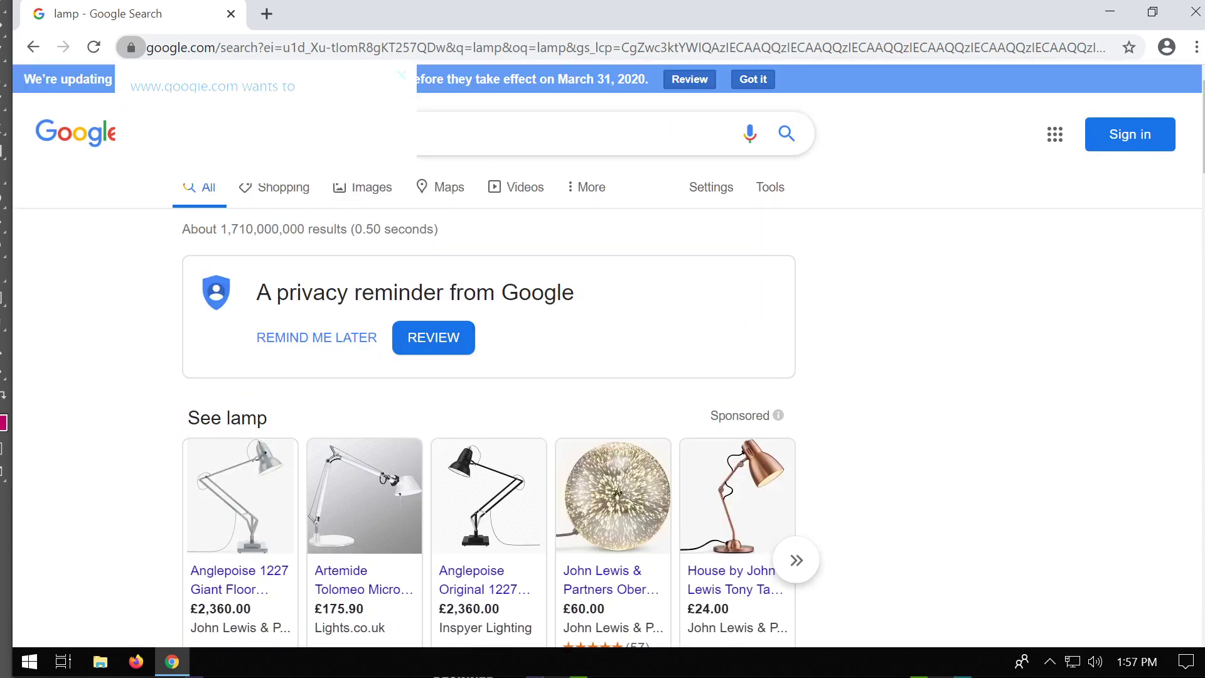
pyautogui.click(264, 134)
pyautogui.click(402, 74)
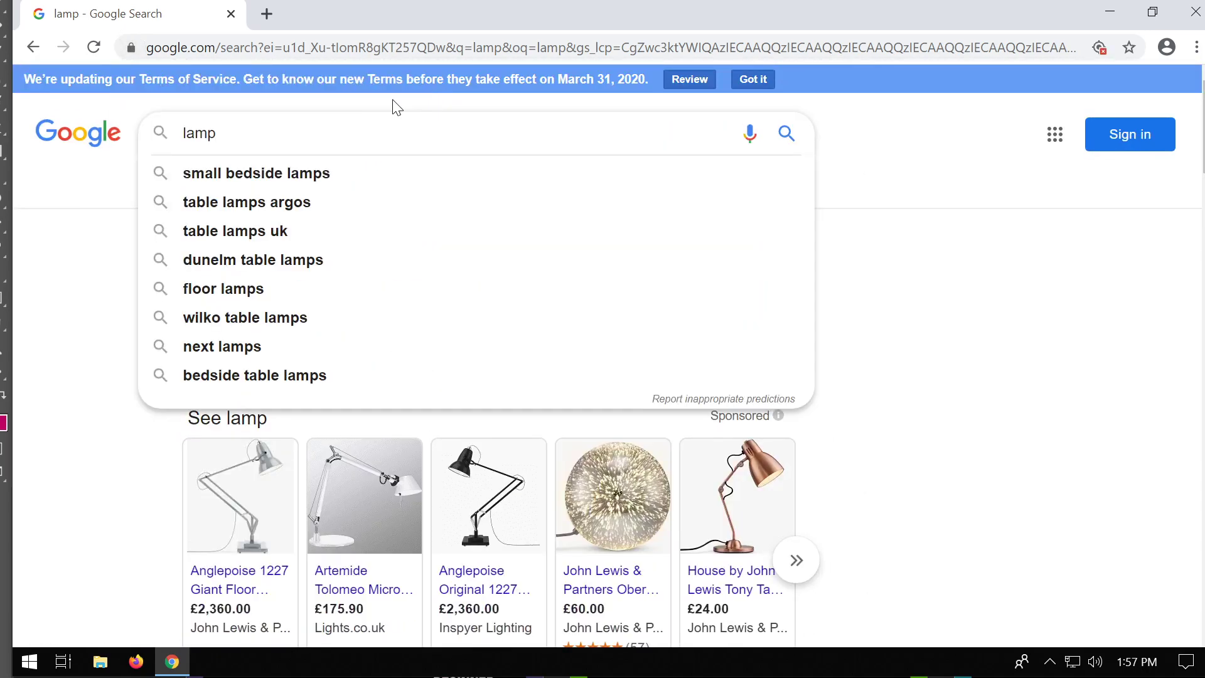
pyautogui.write('server')
pyautogui.press('Return')
pyautogui.scroll(-5, 412, 221)
pyautogui.scroll(-7, 411, 221)
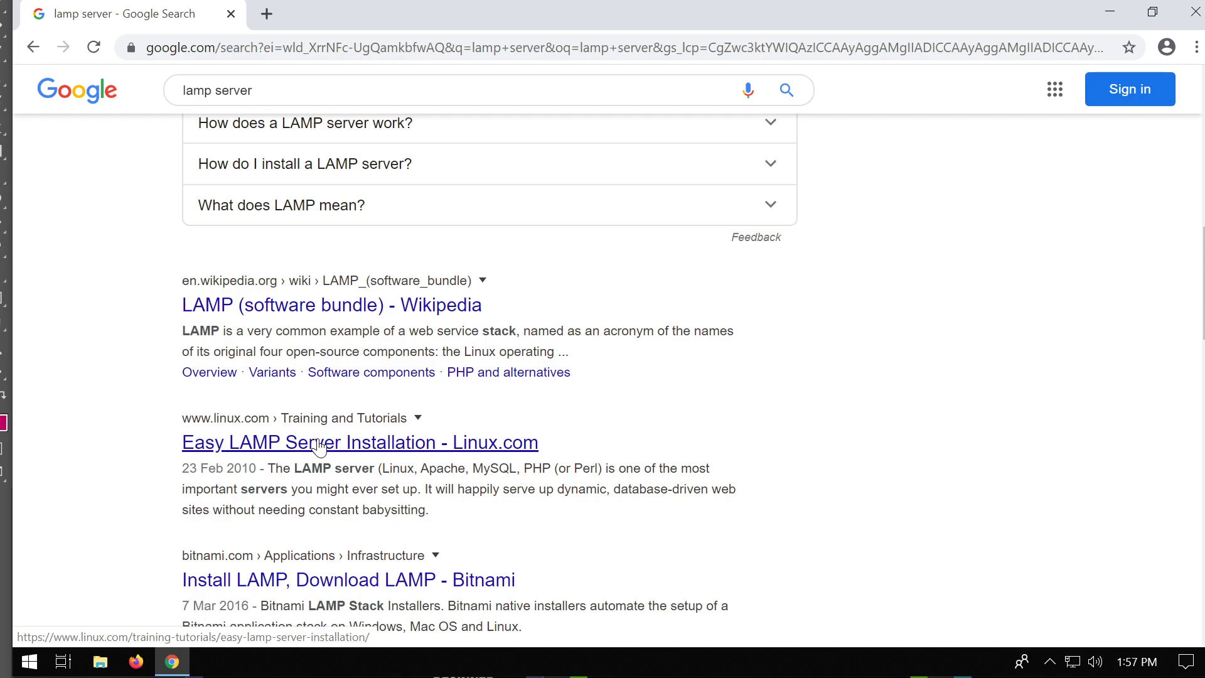
pyautogui.scroll(-1, 319, 441)
pyautogui.scroll(-2, 319, 446)
pyautogui.scroll(15, 300, 498)
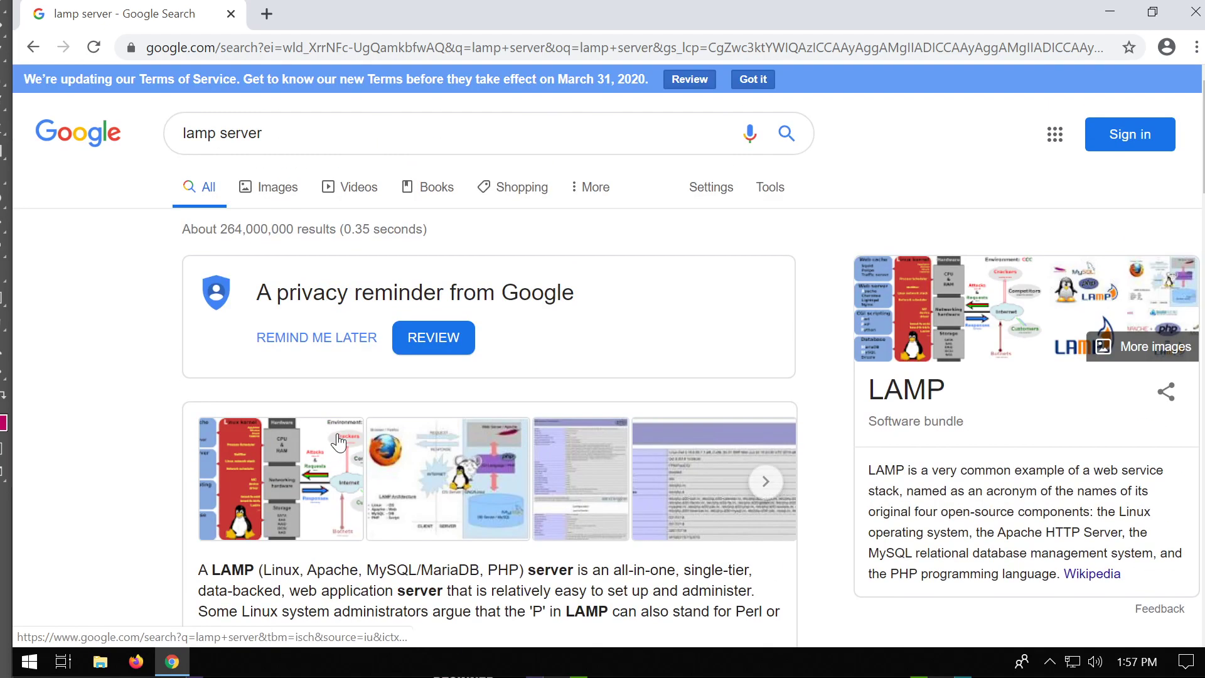
pyautogui.tripleClick(317, 129)
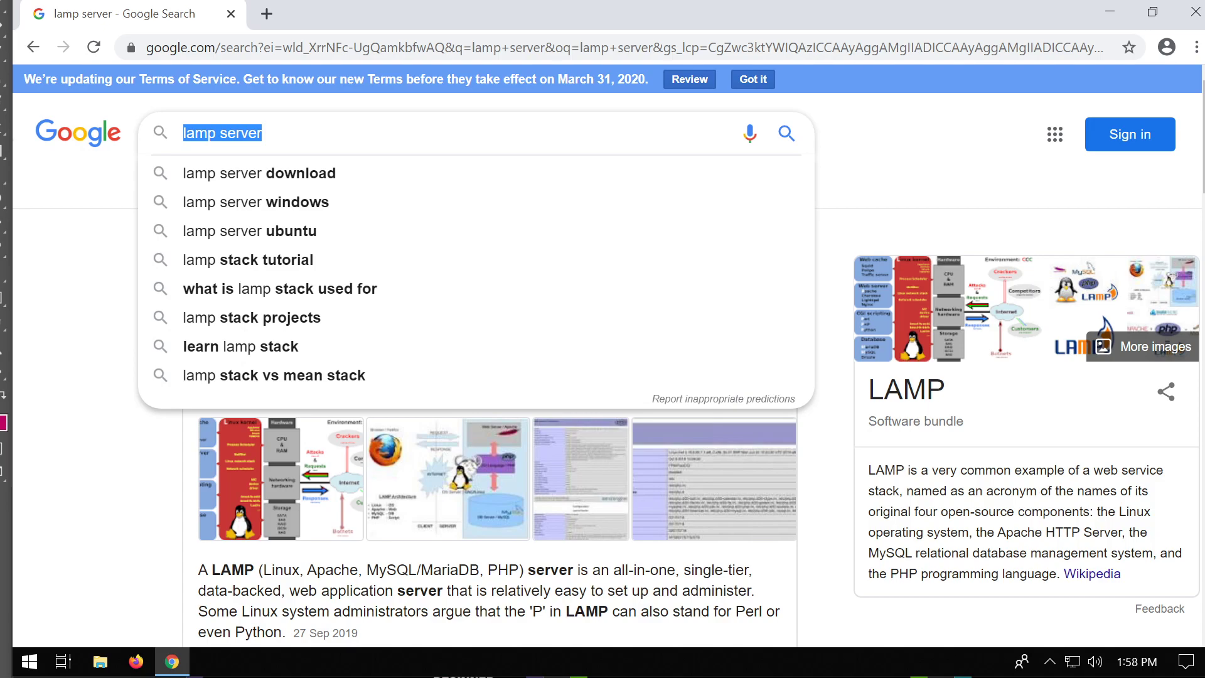
pyautogui.write('easy')
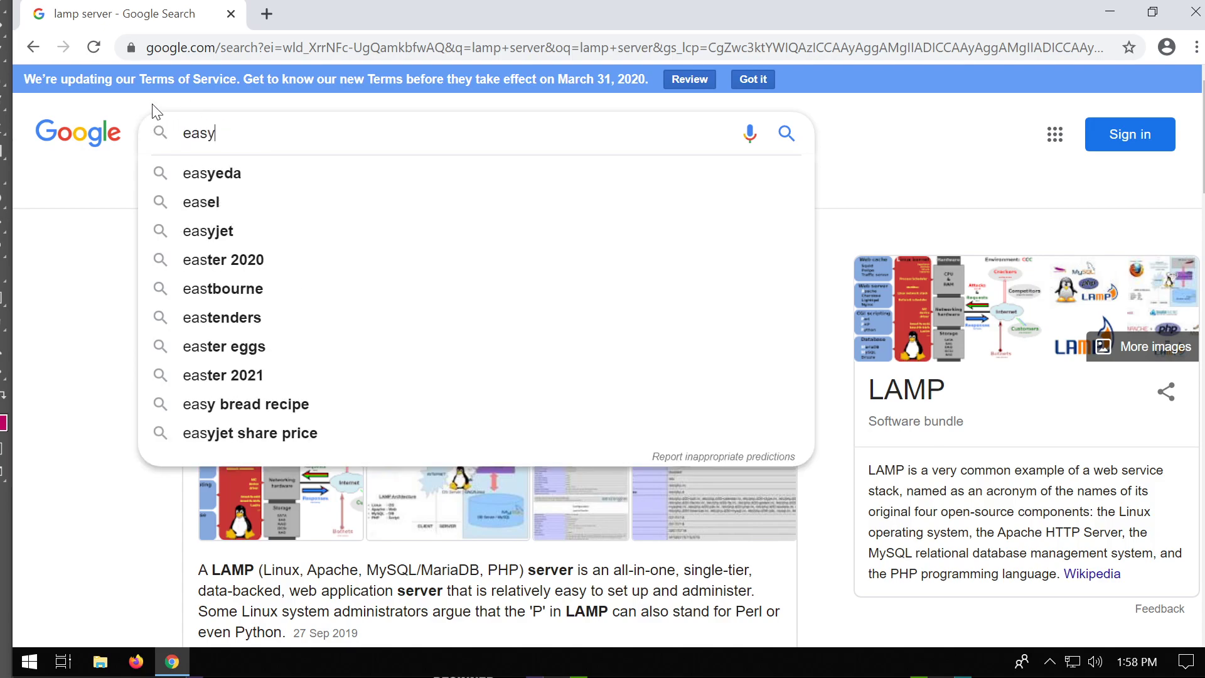
pyautogui.write('php')
pyautogui.press('Return')
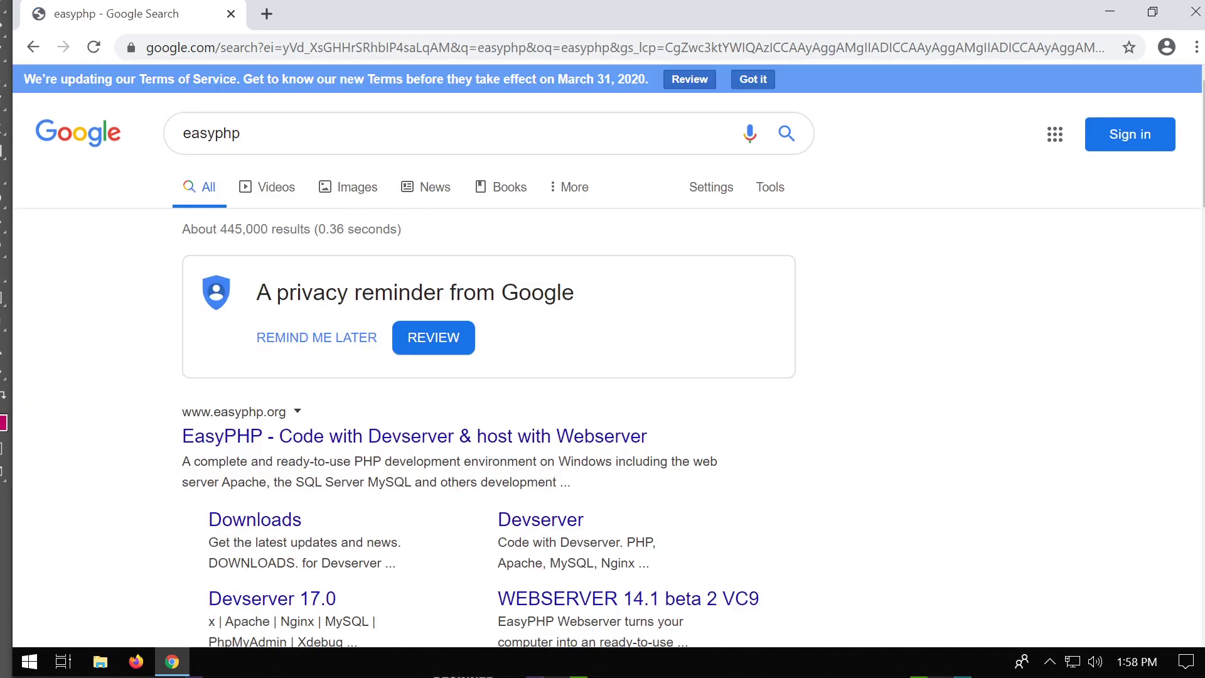
pyautogui.scroll(-4, 376, 314)
pyautogui.scroll(3, 370, 355)
pyautogui.click(257, 134)
pyautogui.moveTo(245, 135); pyautogui.dragTo(181, 137)
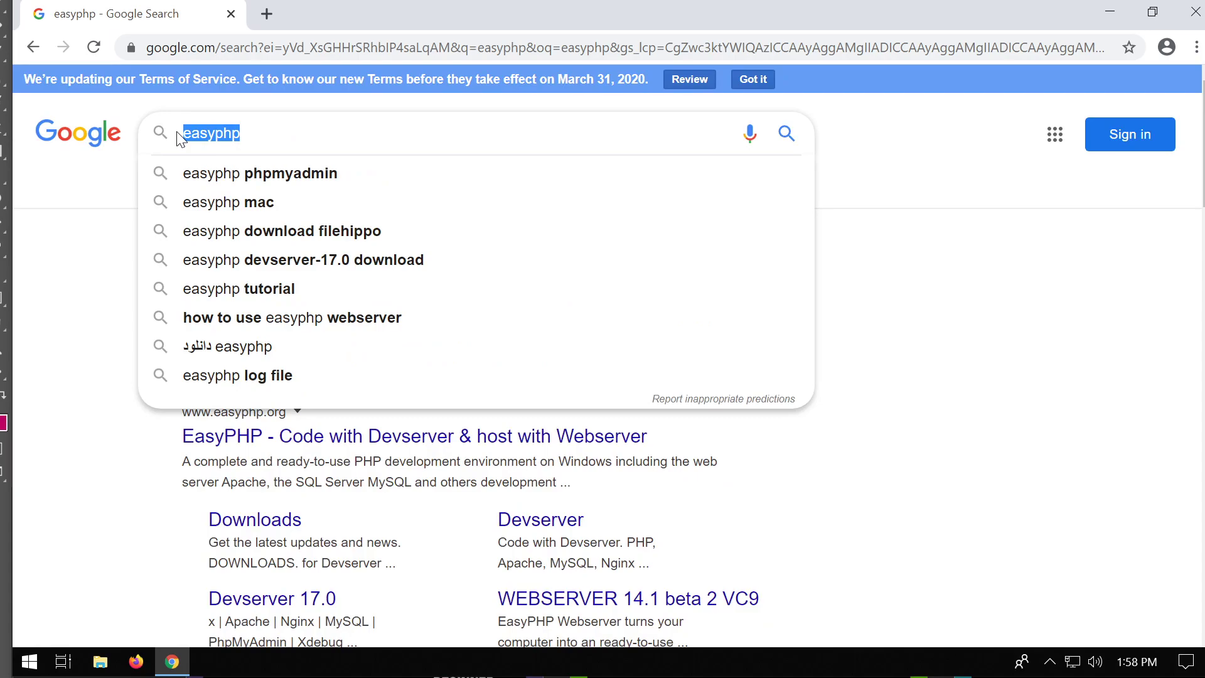
pyautogui.write('x')
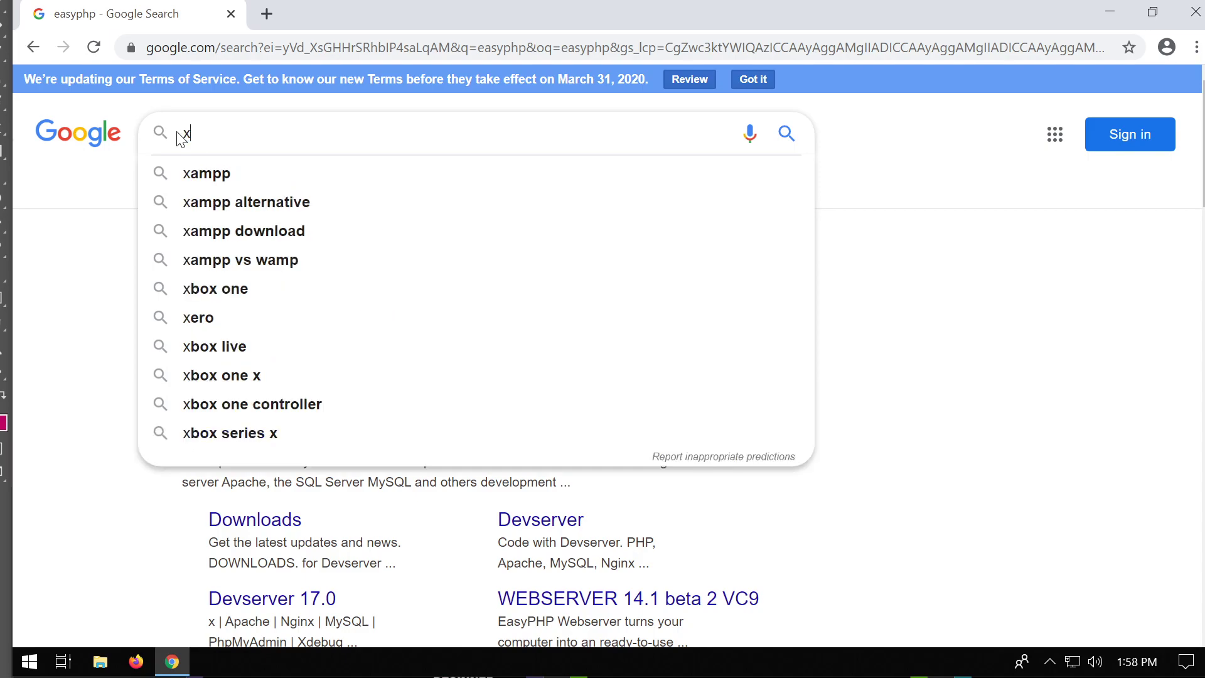
pyautogui.write('ampp')
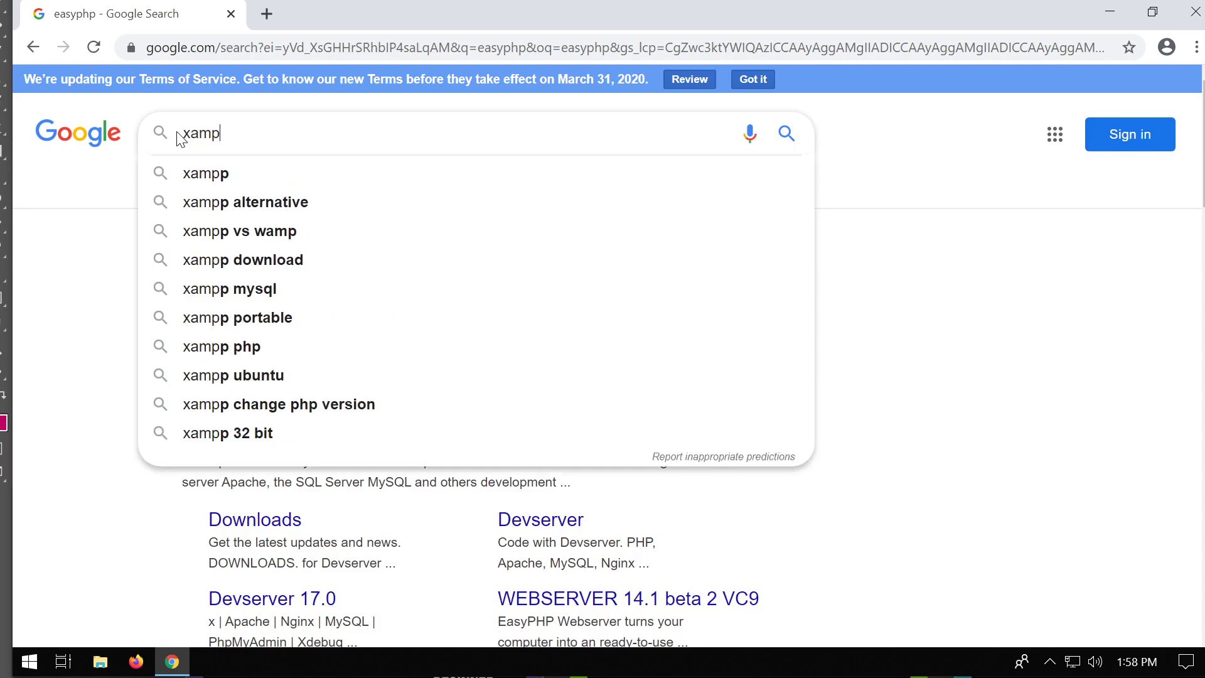
pyautogui.press('Return')
# Go to apachefriends.org and download the XAMPP for Windows installer.
pyautogui.scroll(-3, 371, 268)
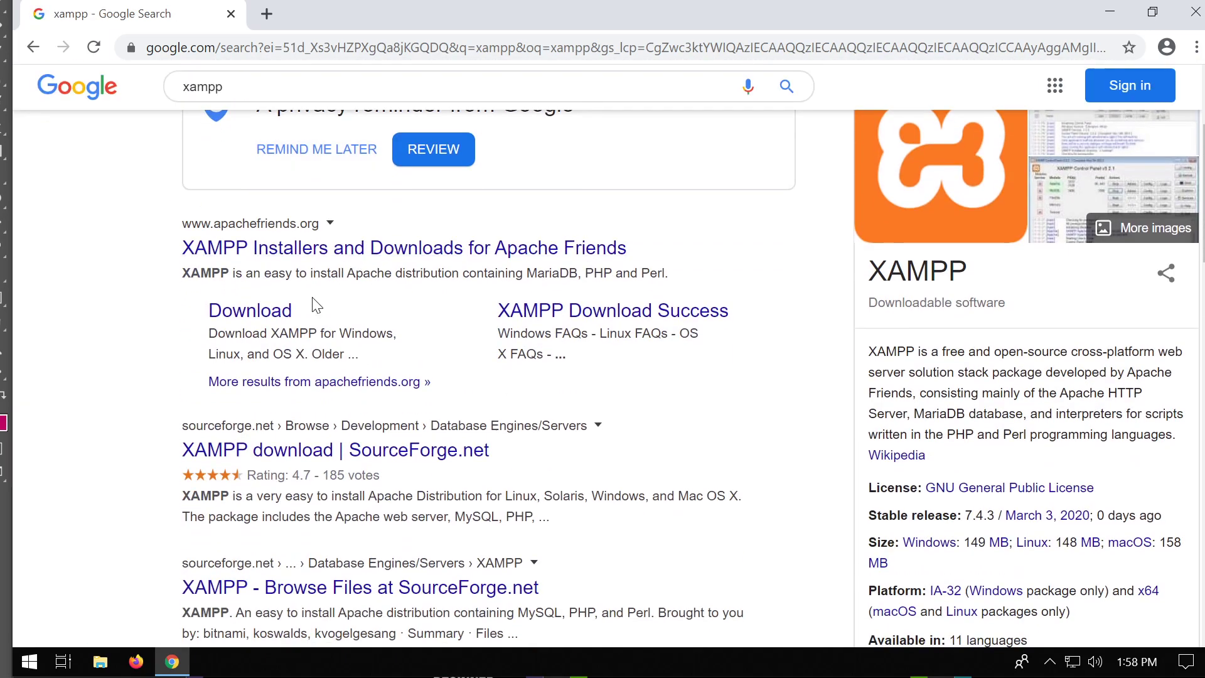
pyautogui.click(319, 264)
pyautogui.scroll(-4, 536, 343)
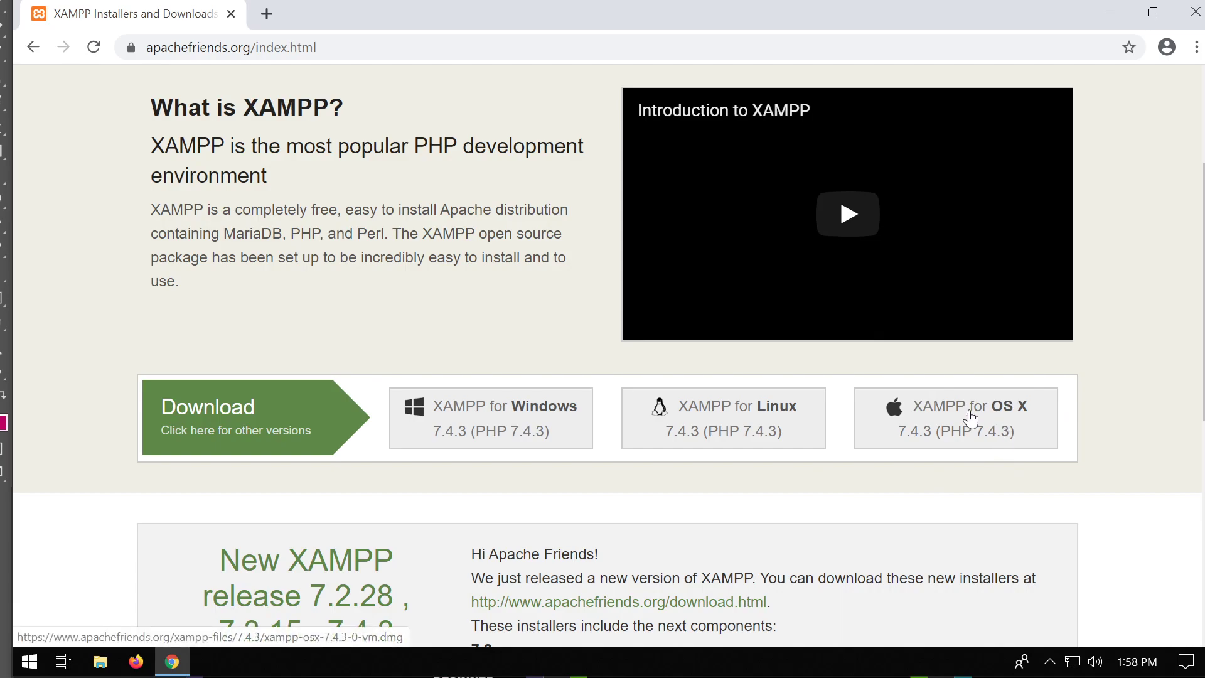
pyautogui.click(509, 425)
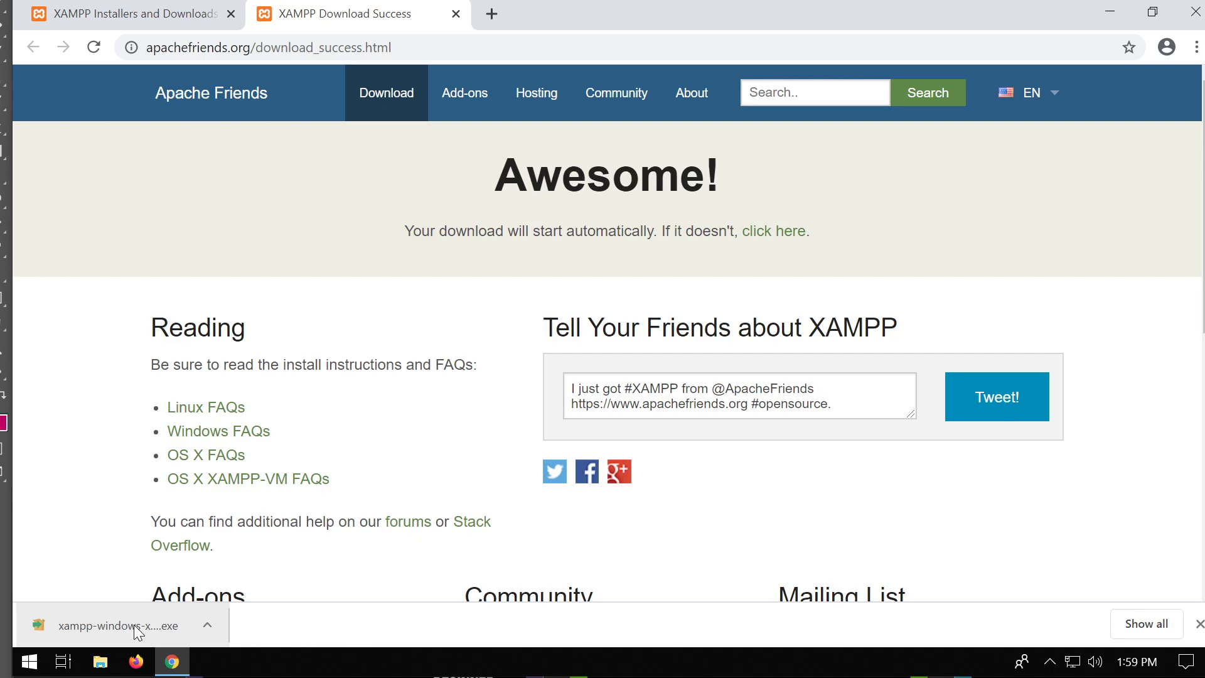
# Run the downloaded XAMPP installer and approve the User Account Control prompt.
pyautogui.click(167, 631)
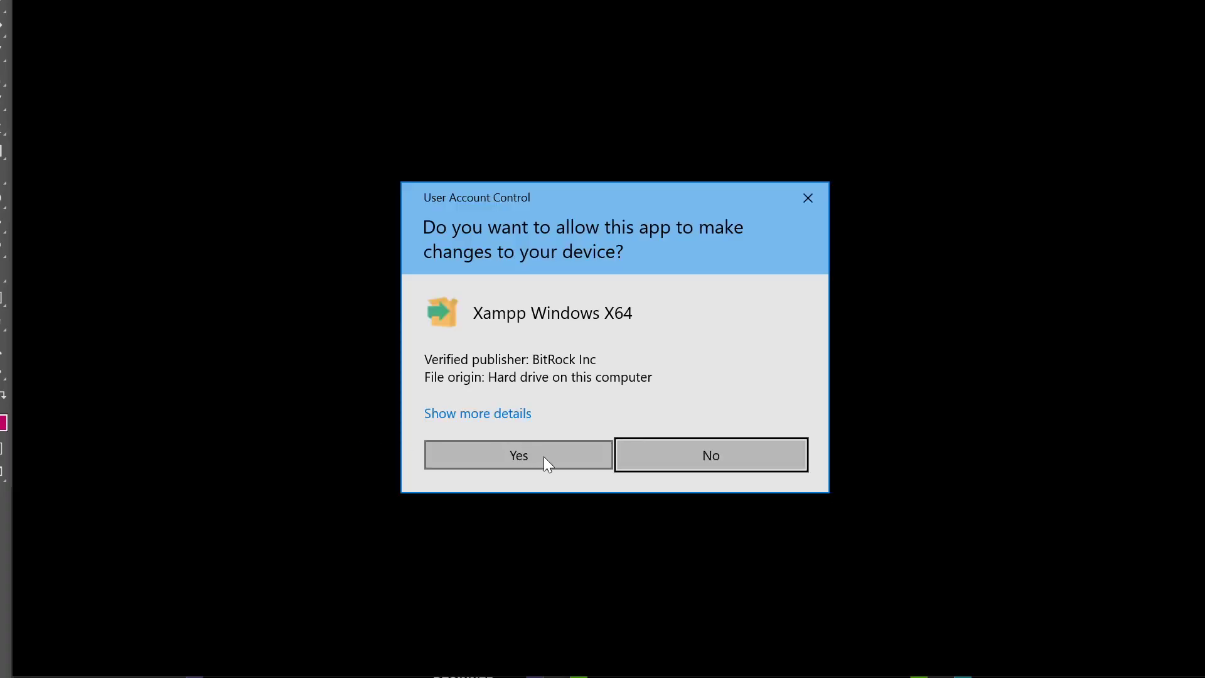
pyautogui.click(544, 457)
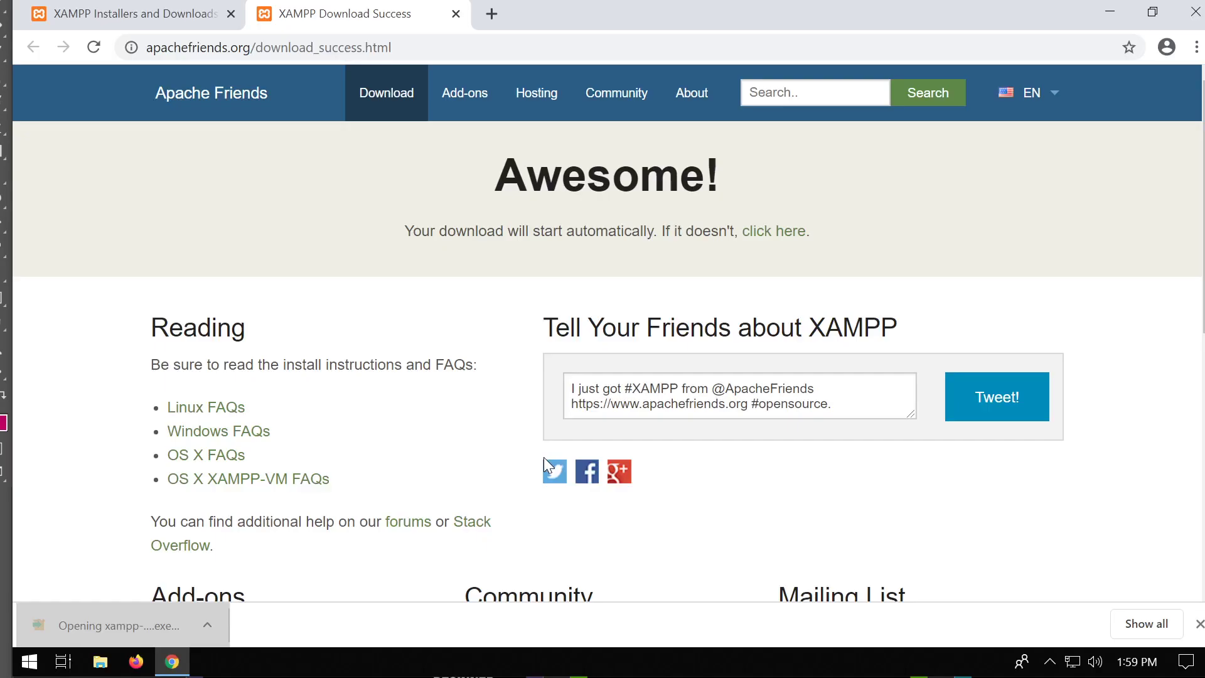
pyautogui.click(102, 663)
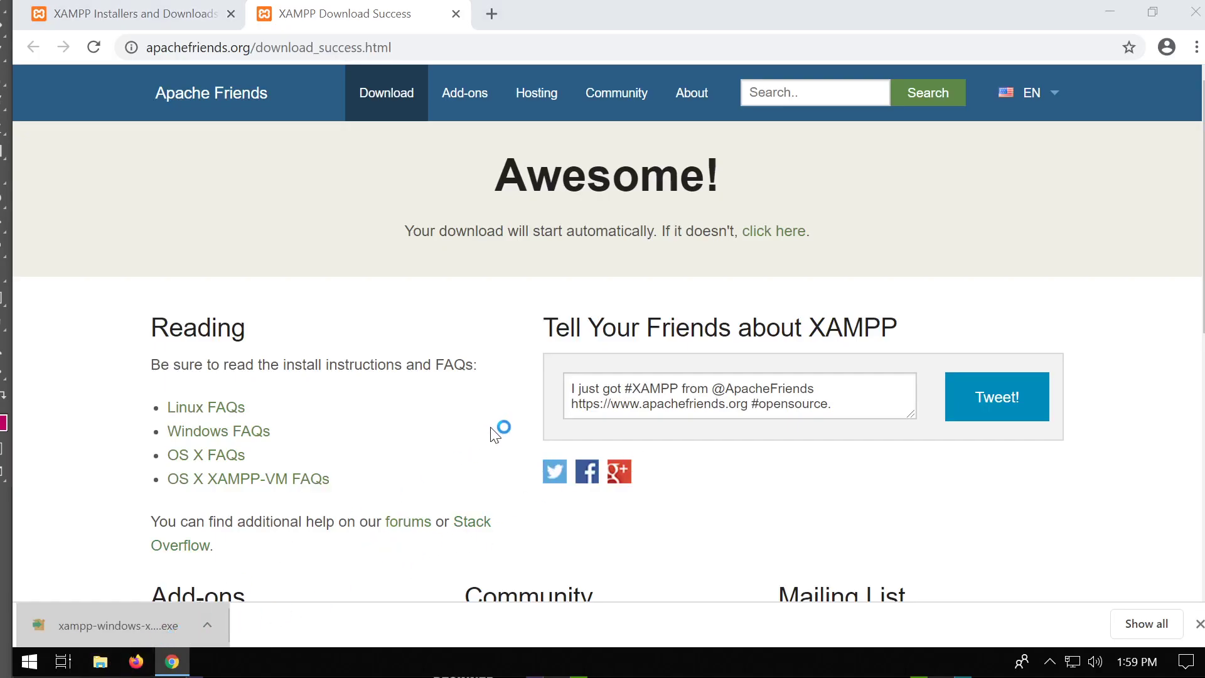
# Confirm the installer is in Downloads, close Explorer and Chrome, and acknowledge the UAC warning.
pyautogui.click(327, 202)
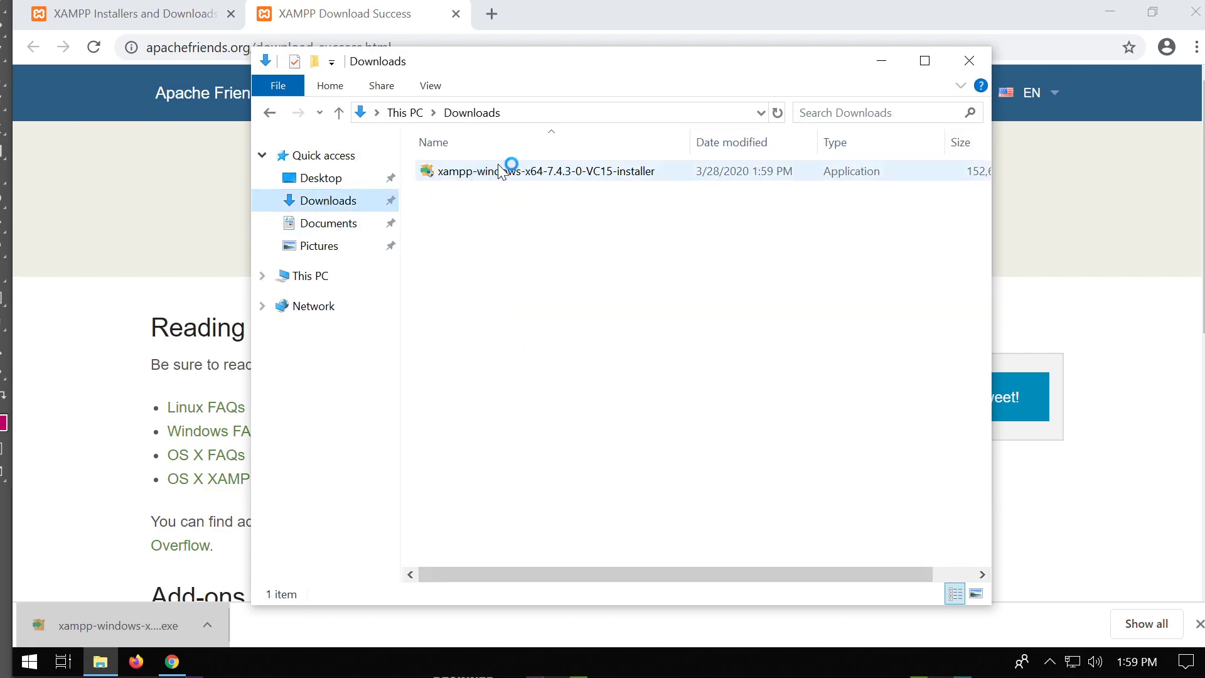
pyautogui.click(964, 67)
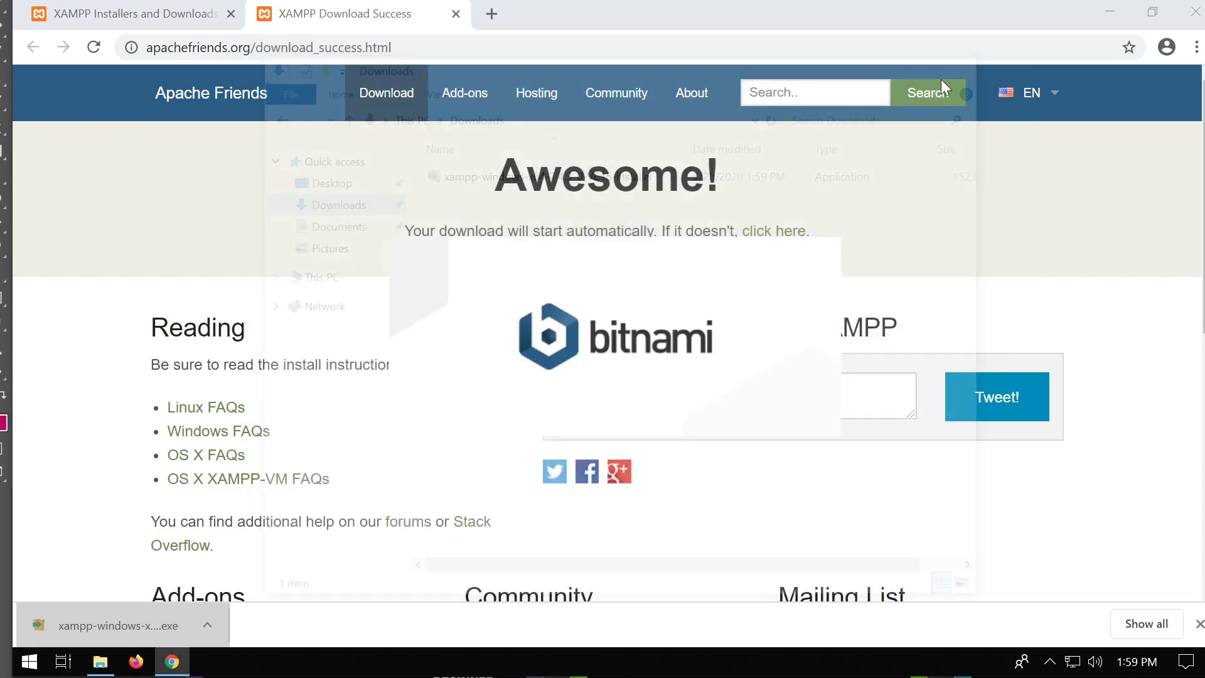
pyautogui.click(456, 13)
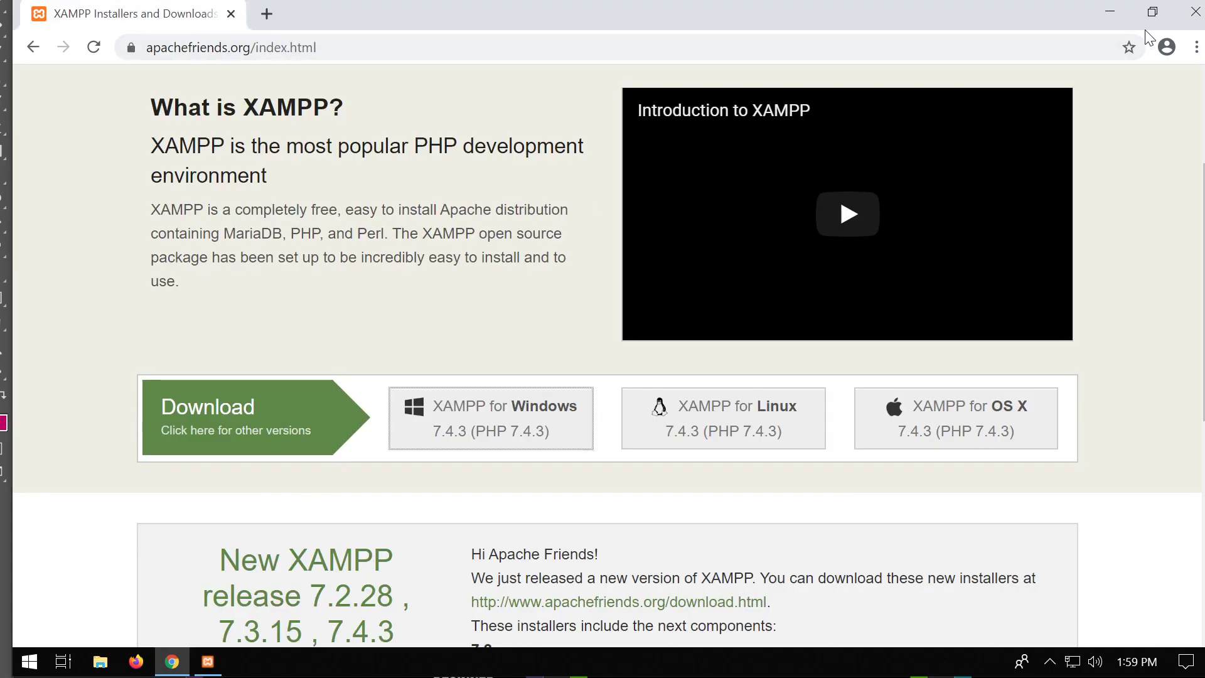
pyautogui.click(1196, 12)
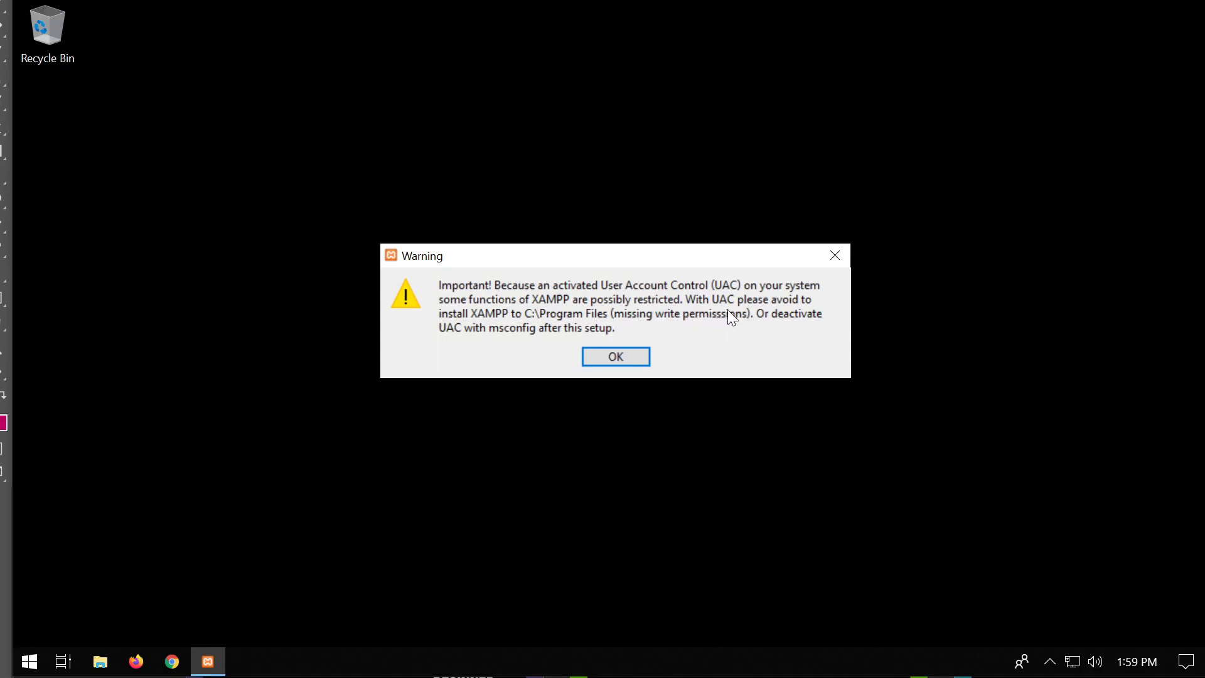
pyautogui.click(634, 360)
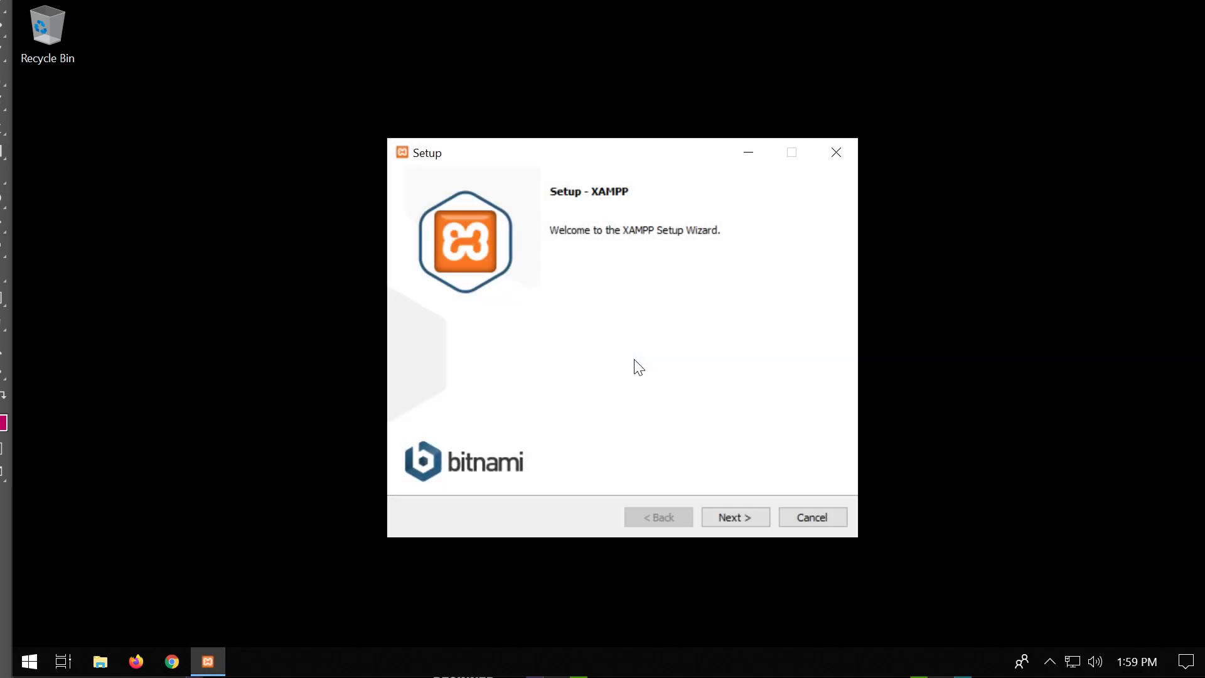
# Deselect Perl, Webalizer, Fake Sendmail, Tomcat, Mercury and FileZilla, keeping Apache, MySQL, PHP, phpMyAdmin.
pyautogui.click(752, 521)
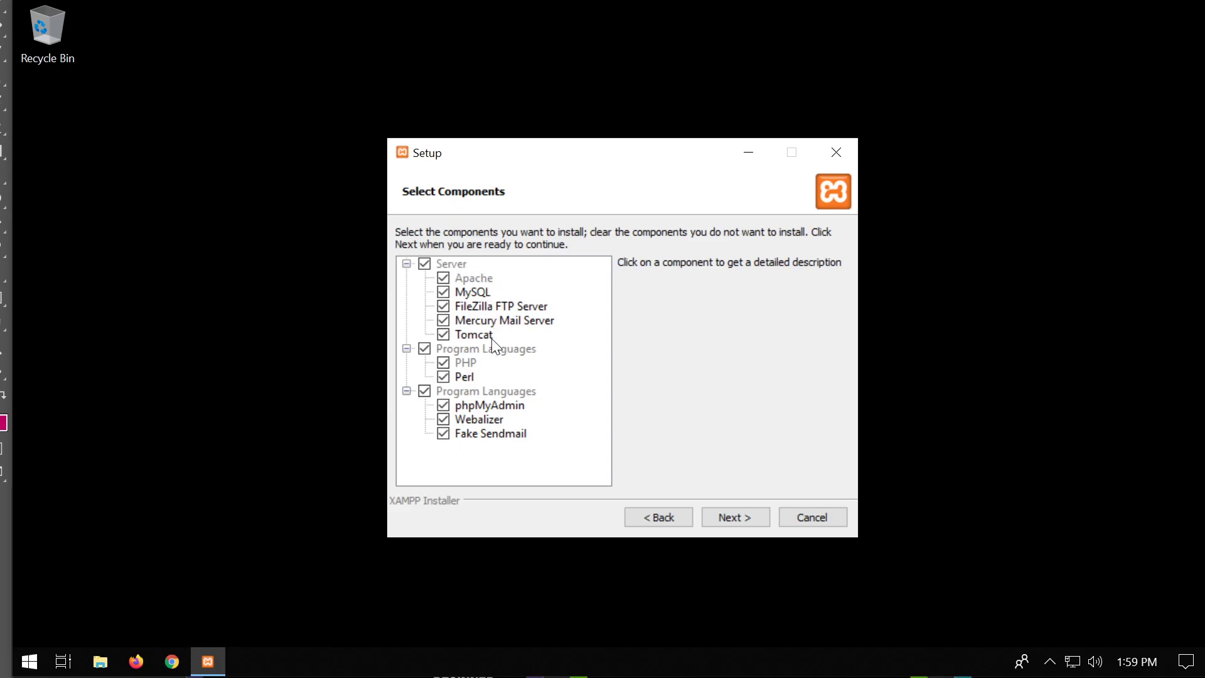
pyautogui.click(443, 378)
pyautogui.click(447, 420)
pyautogui.click(447, 434)
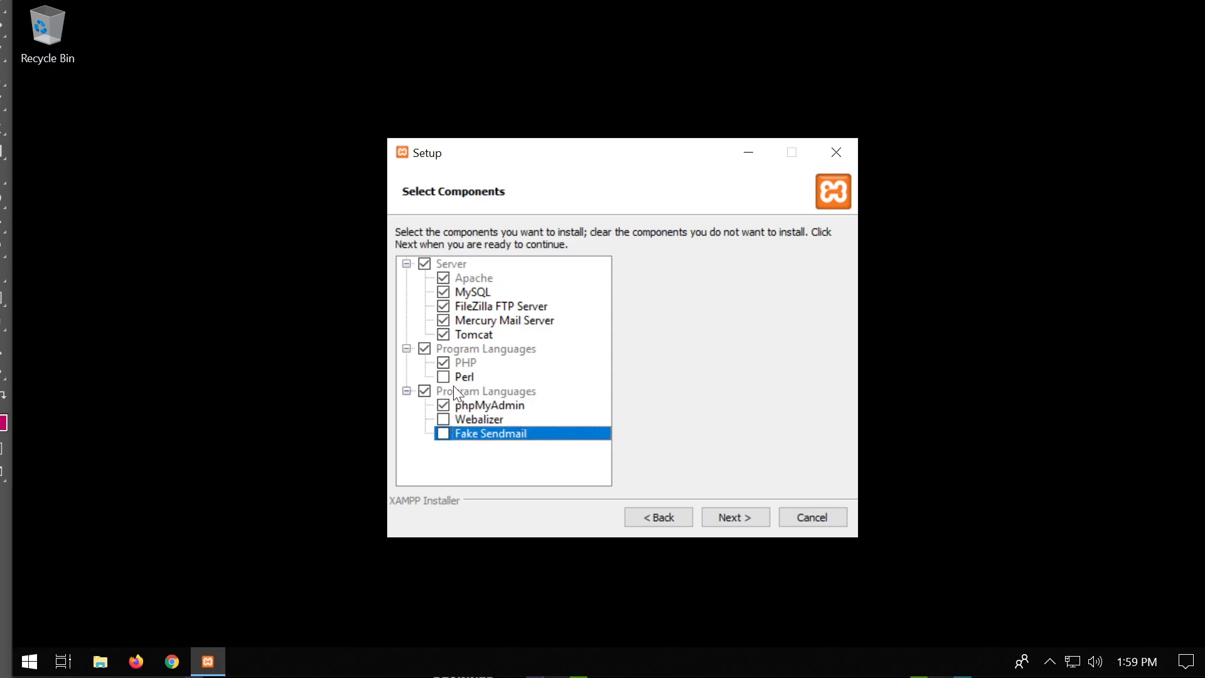
pyautogui.click(444, 335)
pyautogui.click(443, 321)
pyautogui.click(444, 306)
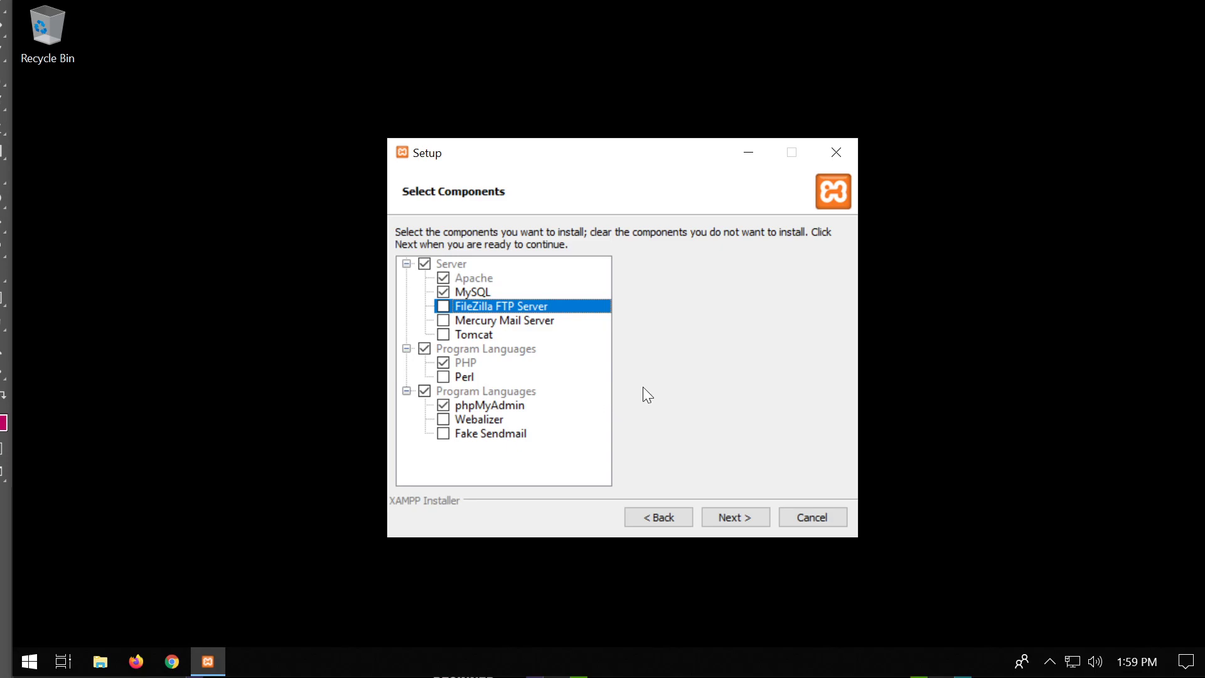
pyautogui.click(756, 517)
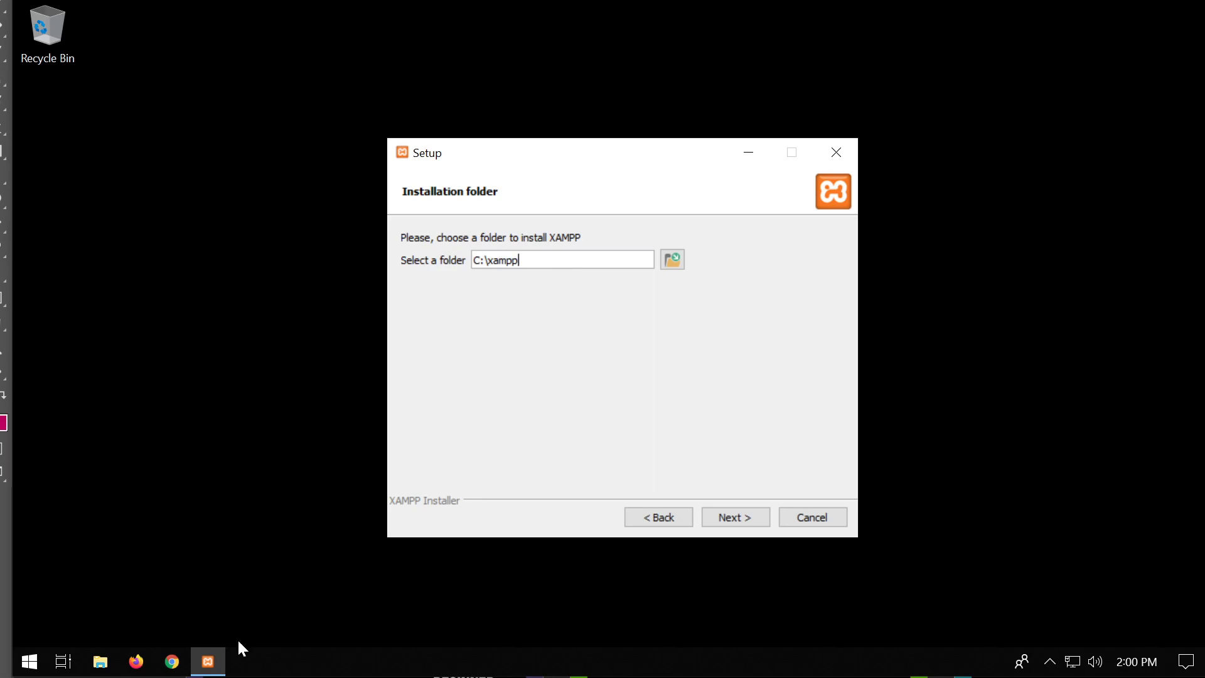
pyautogui.click(101, 661)
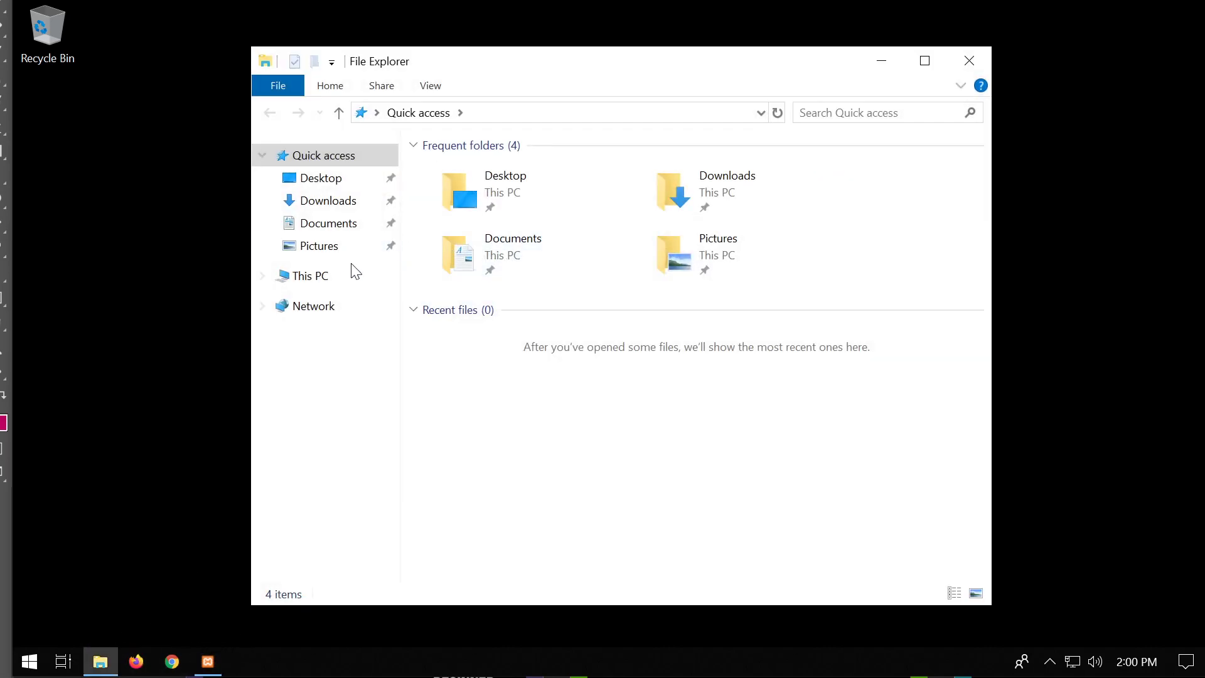
pyautogui.click(317, 277)
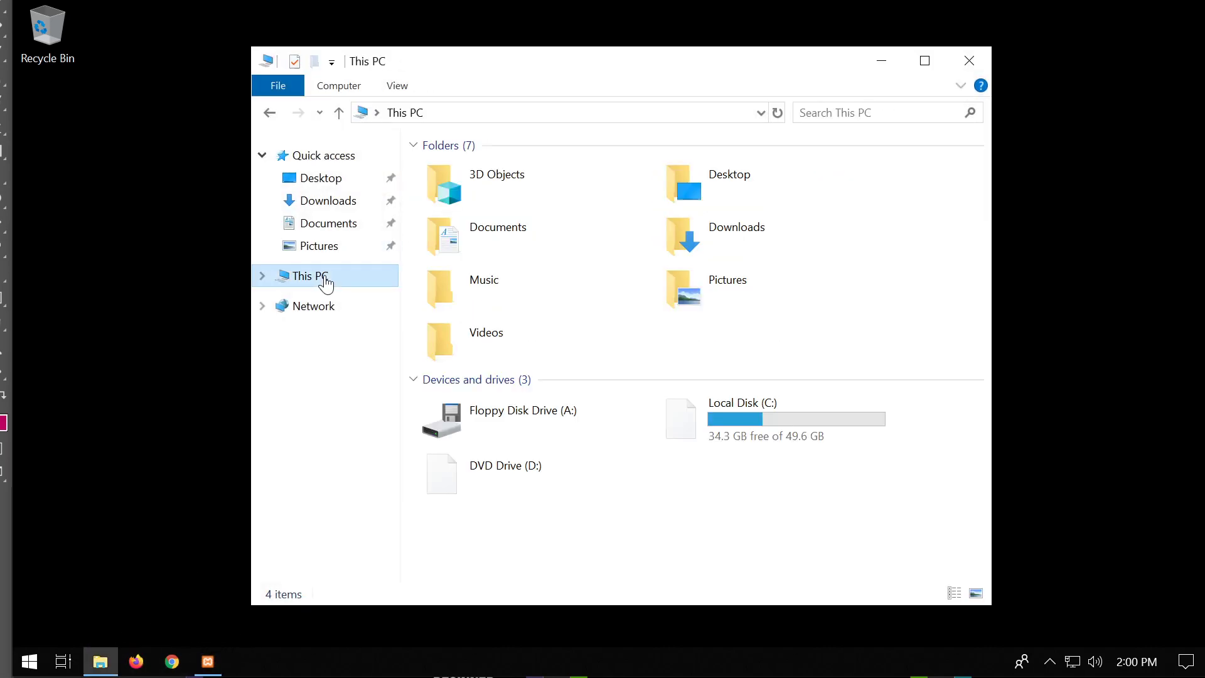
pyautogui.doubleClick(694, 423)
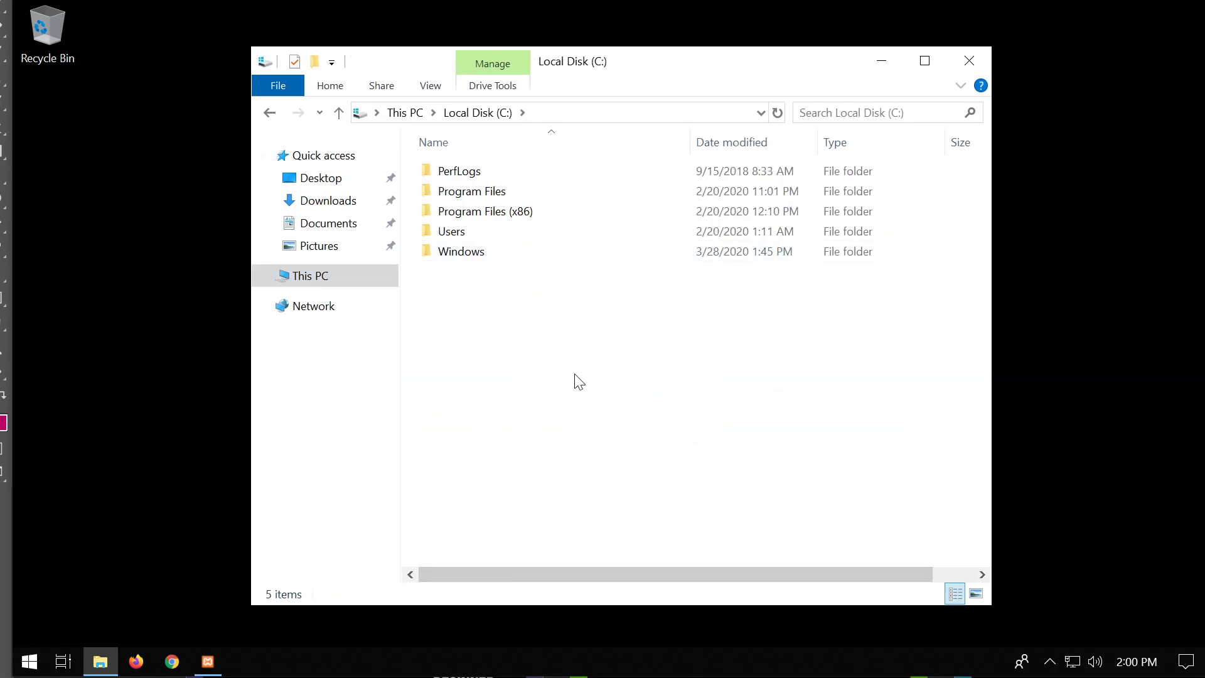
pyautogui.click(971, 61)
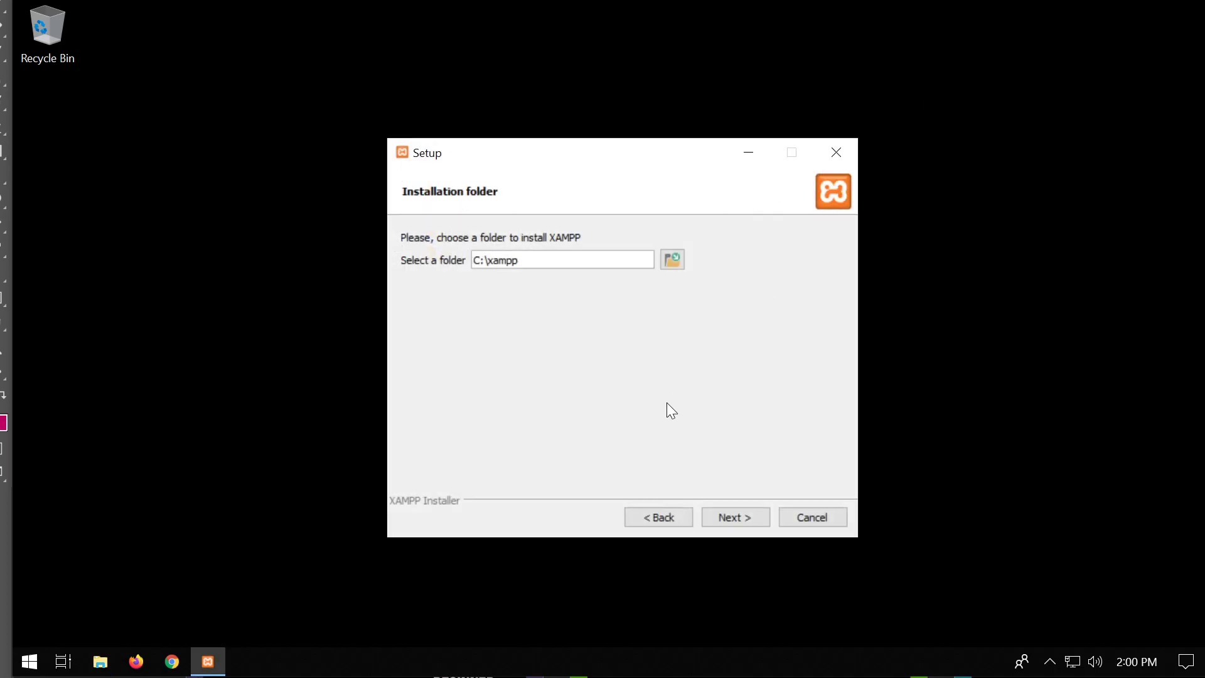
# Install into C:\xampp, allow Apache HTTP Server through the firewall, and finish the wizard.
pyautogui.click(748, 523)
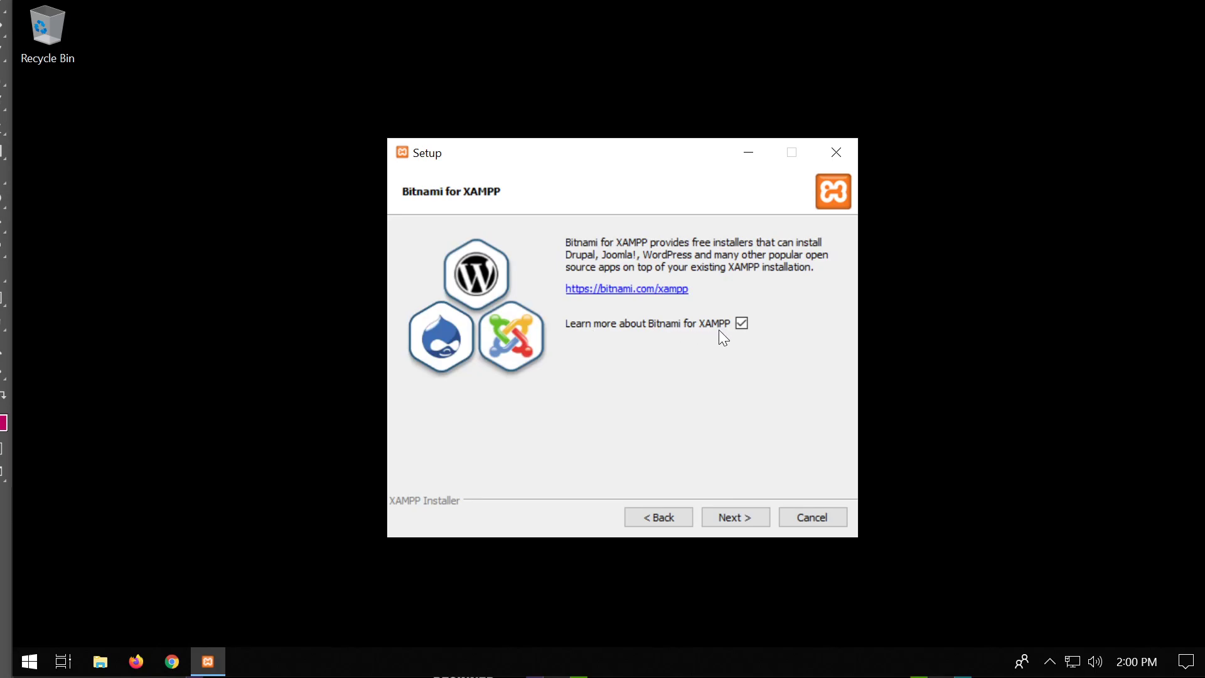
pyautogui.click(755, 514)
pyautogui.click(751, 518)
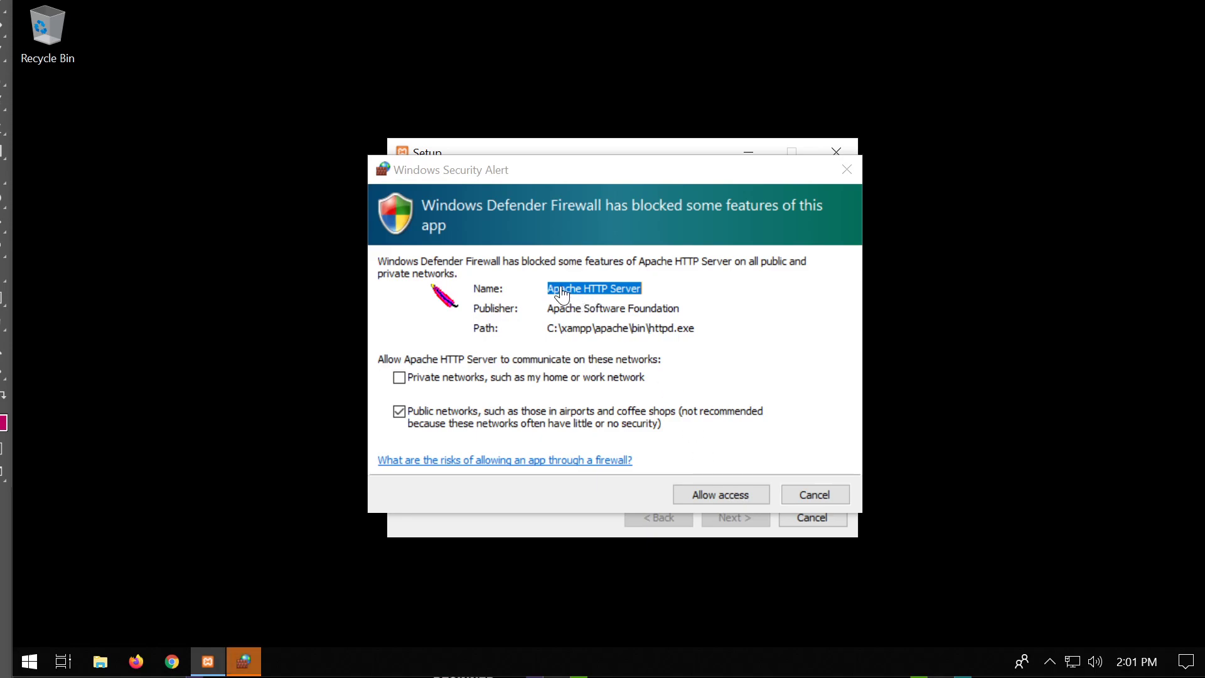
pyautogui.click(688, 495)
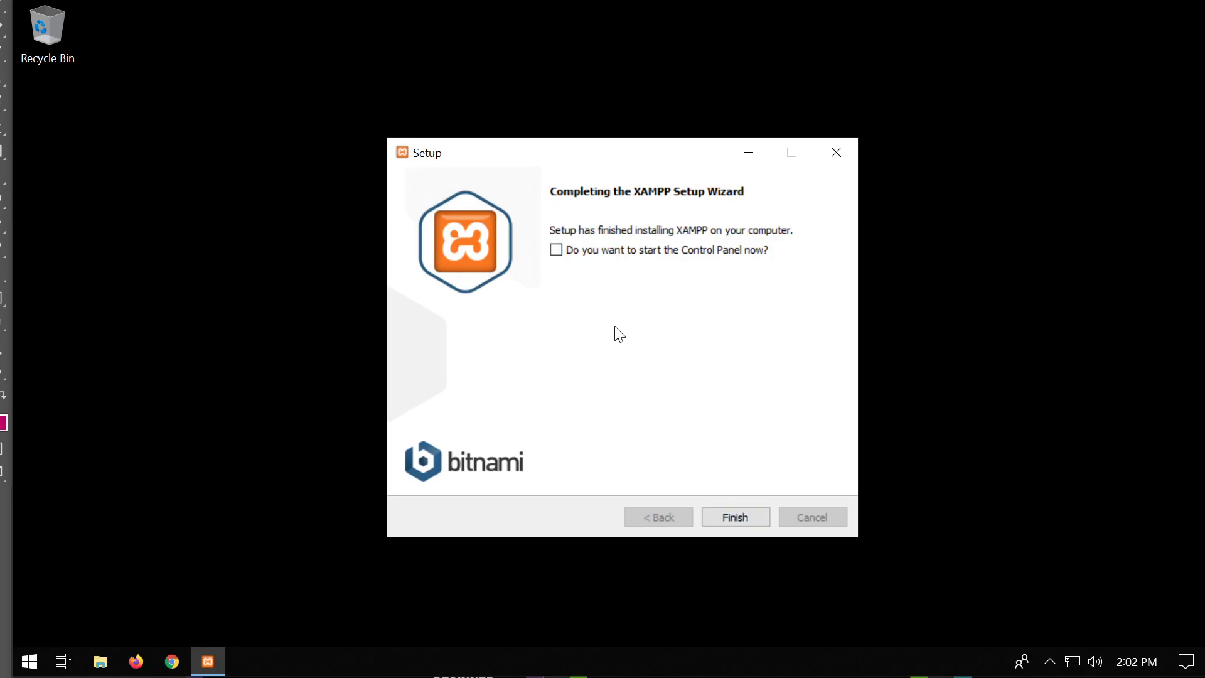
pyautogui.click(735, 521)
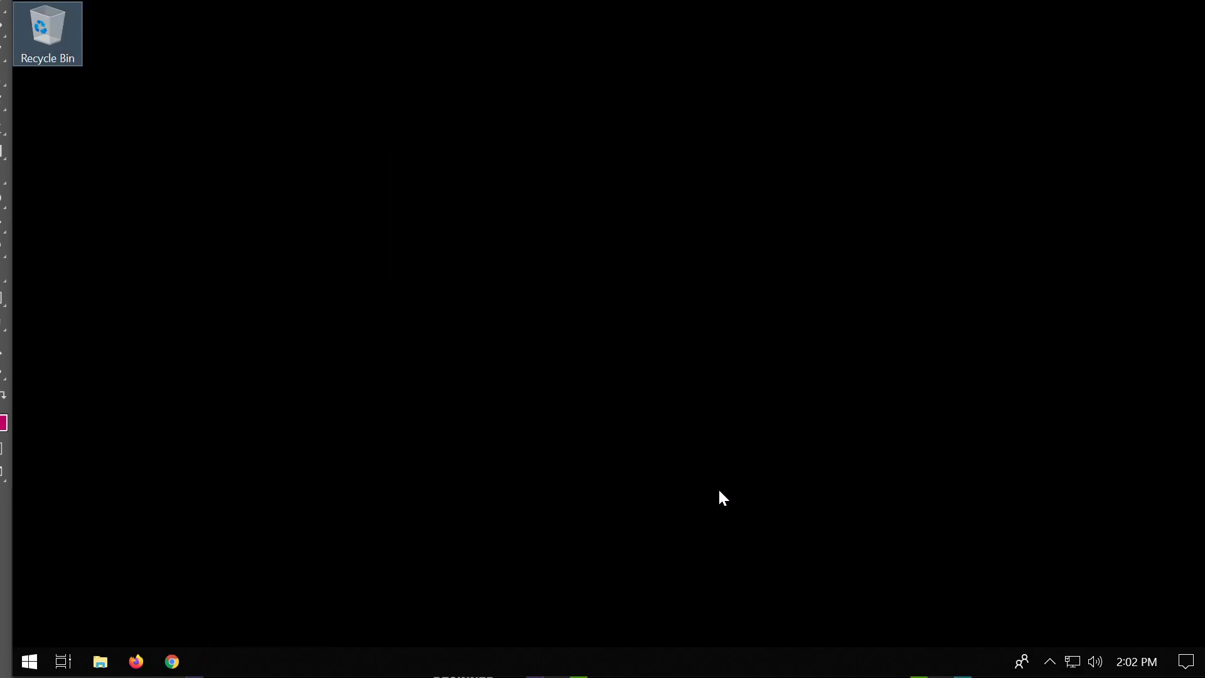
# Browse This PC to Local Disk (C:) and open the xampp folder to view its files.
pyautogui.click(1050, 662)
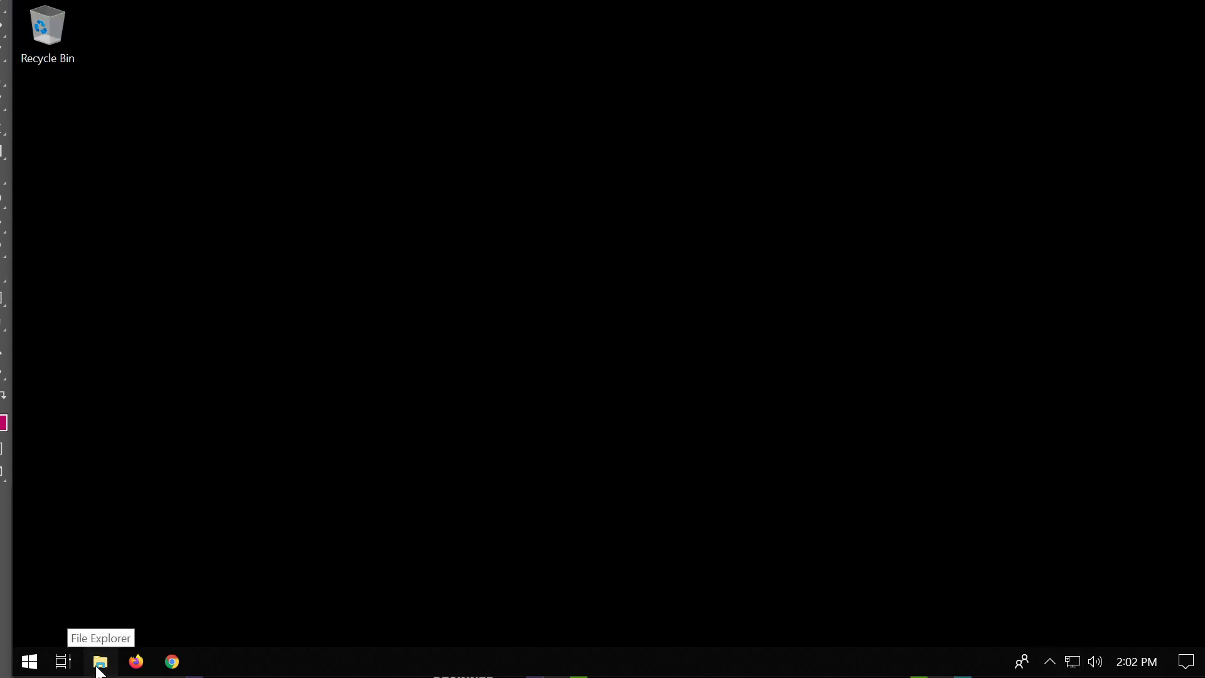
pyautogui.click(99, 665)
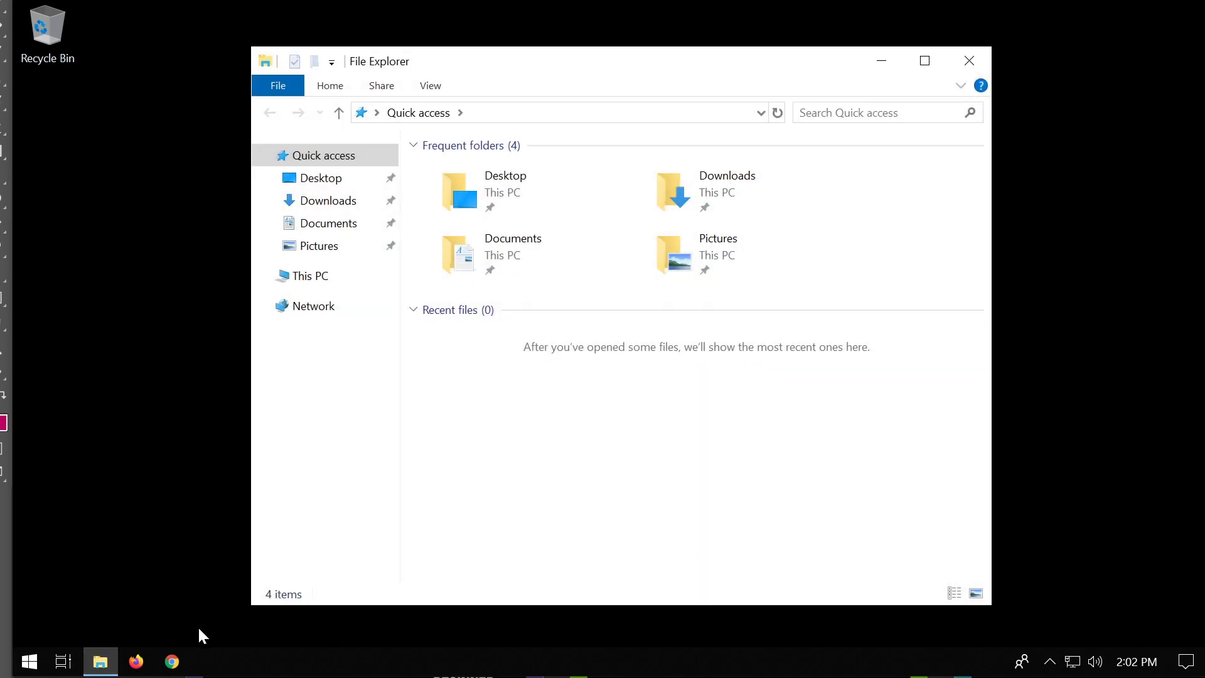
pyautogui.moveTo(100, 672)
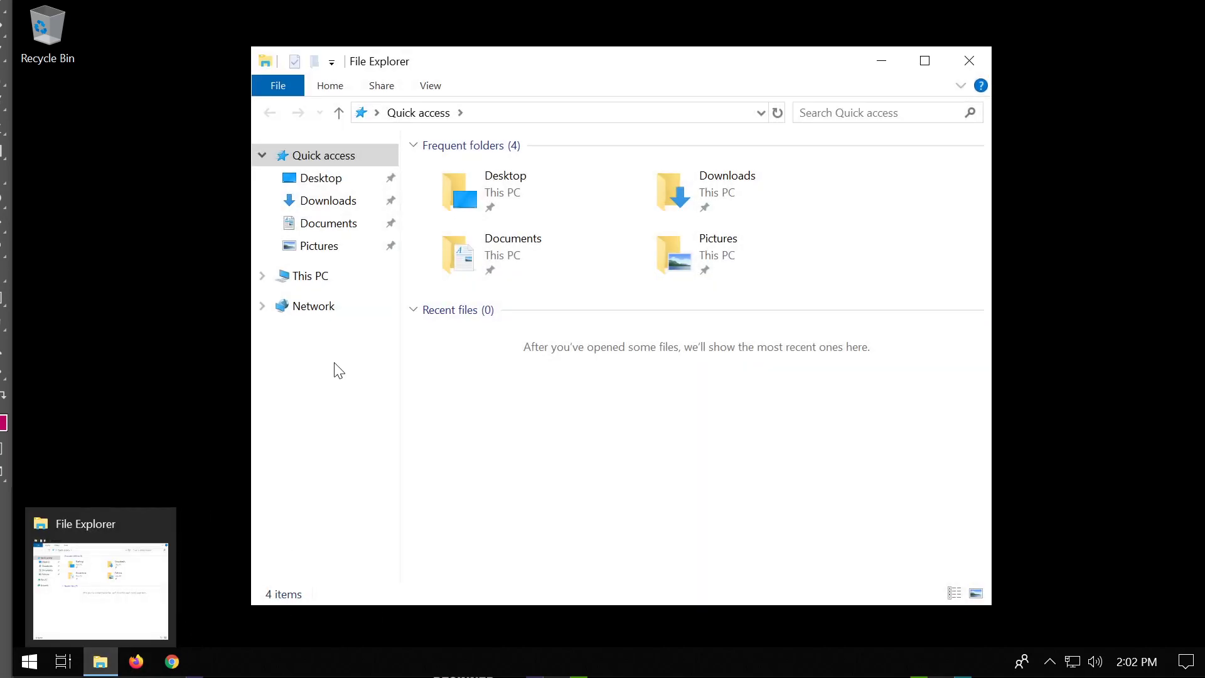
pyautogui.click(331, 276)
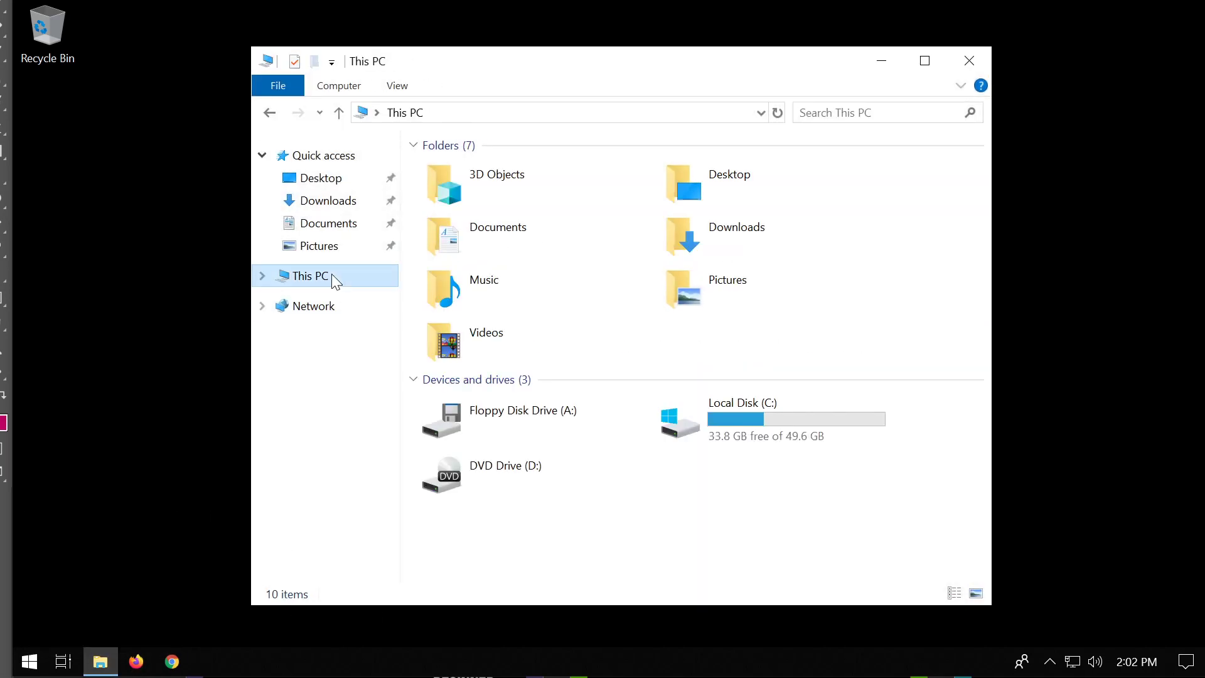
pyautogui.doubleClick(702, 419)
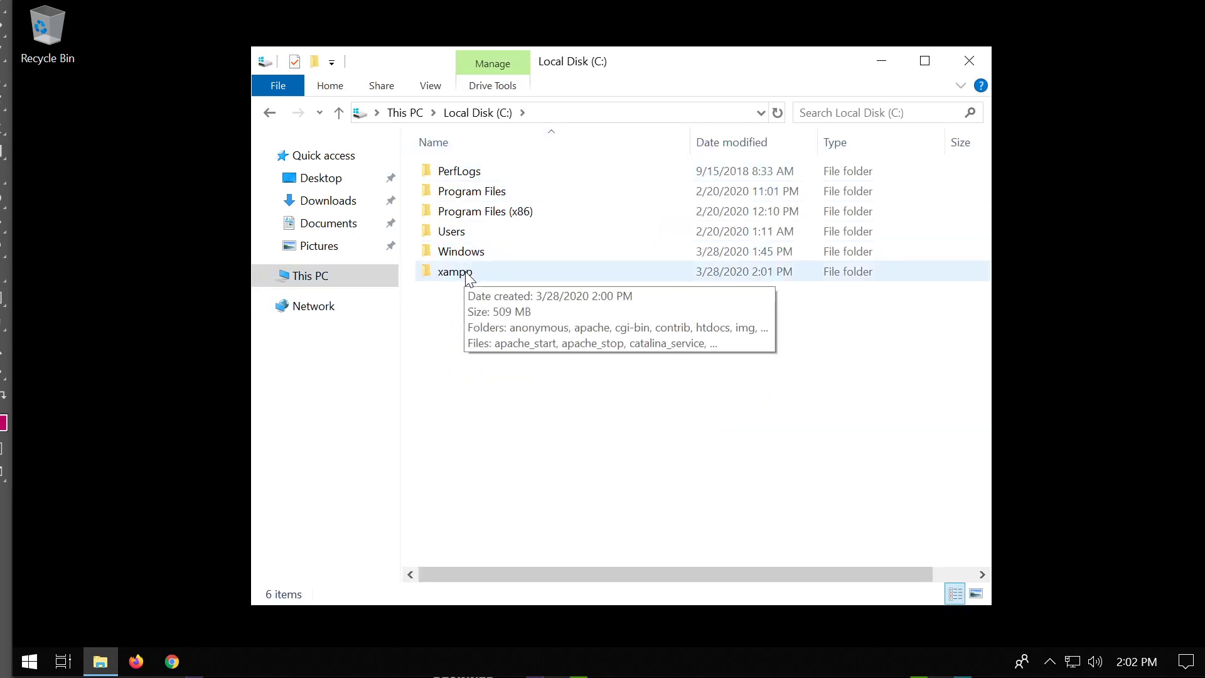
pyautogui.doubleClick(471, 281)
pyautogui.scroll(-9, 599, 332)
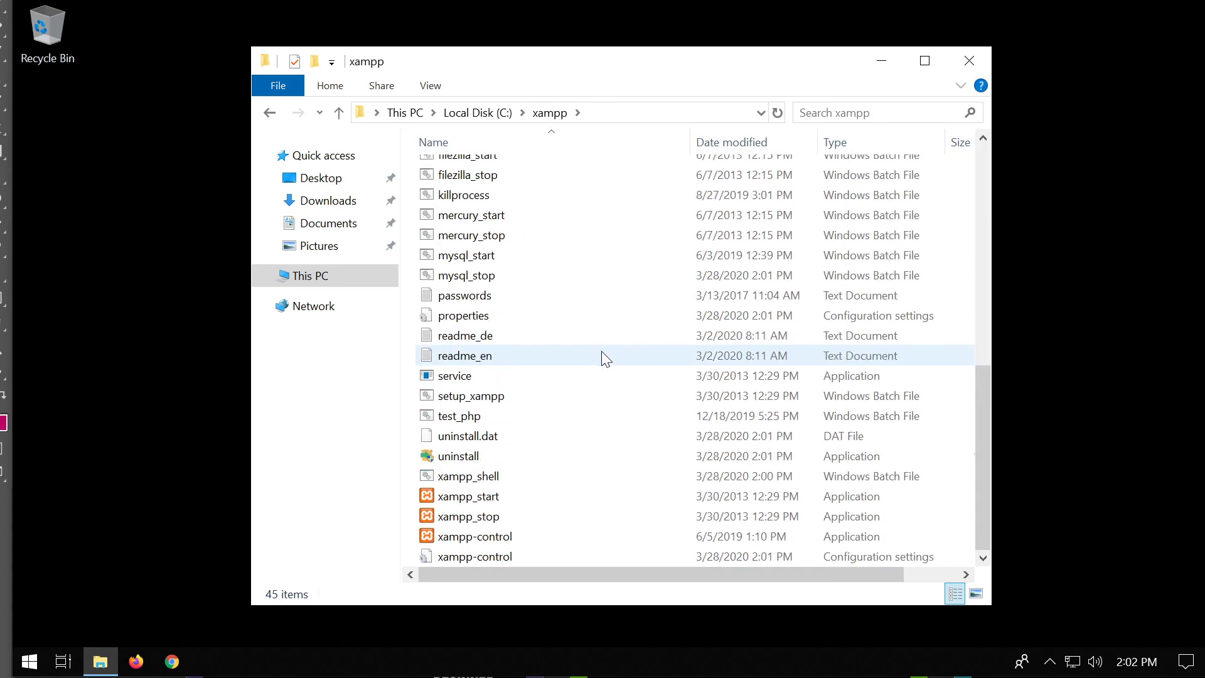
pyautogui.scroll(9, 602, 359)
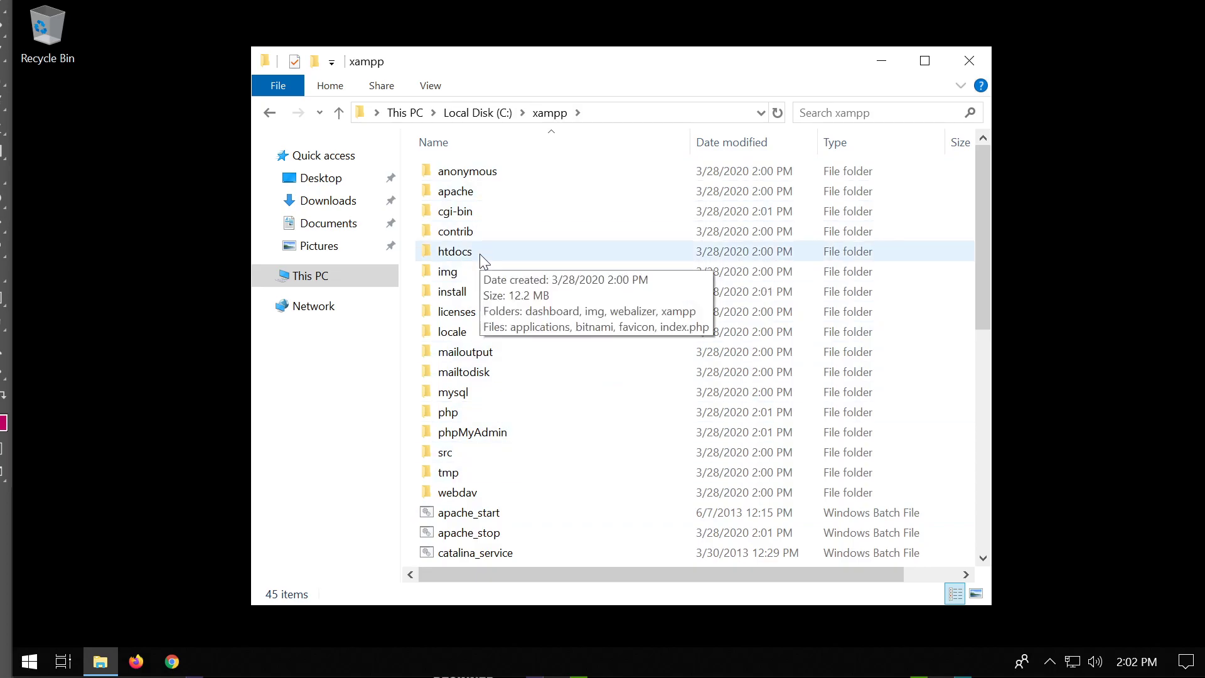
pyautogui.scroll(-9, 583, 391)
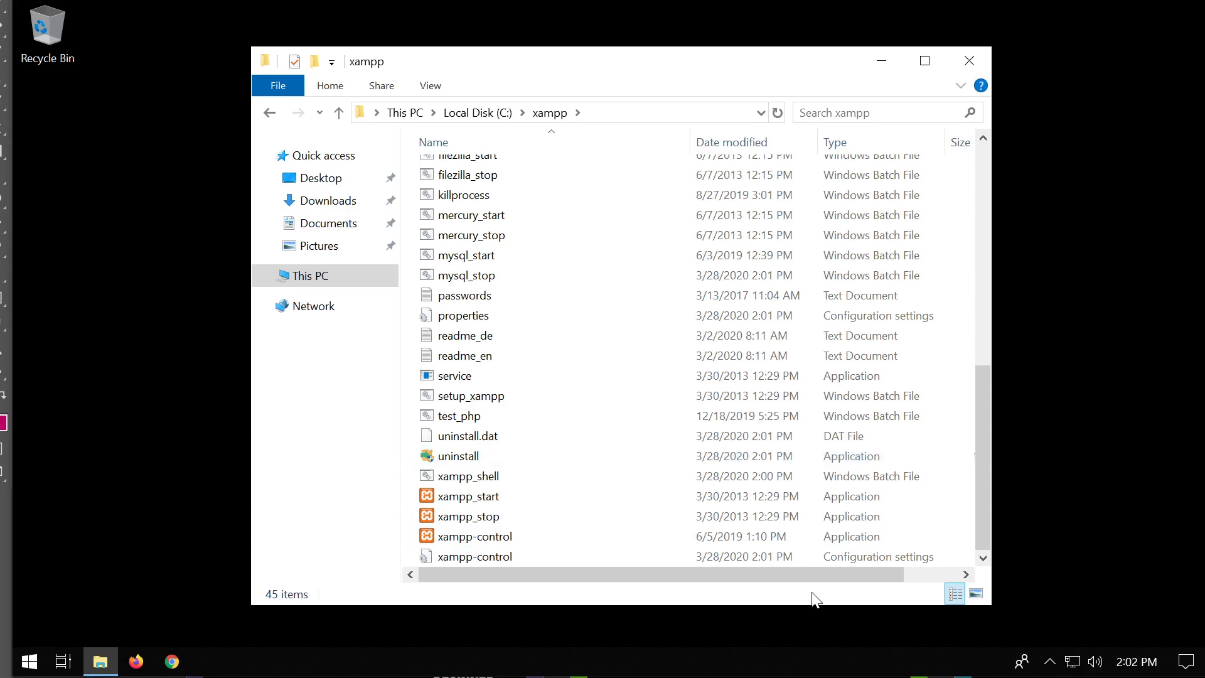
pyautogui.moveTo(513, 510)
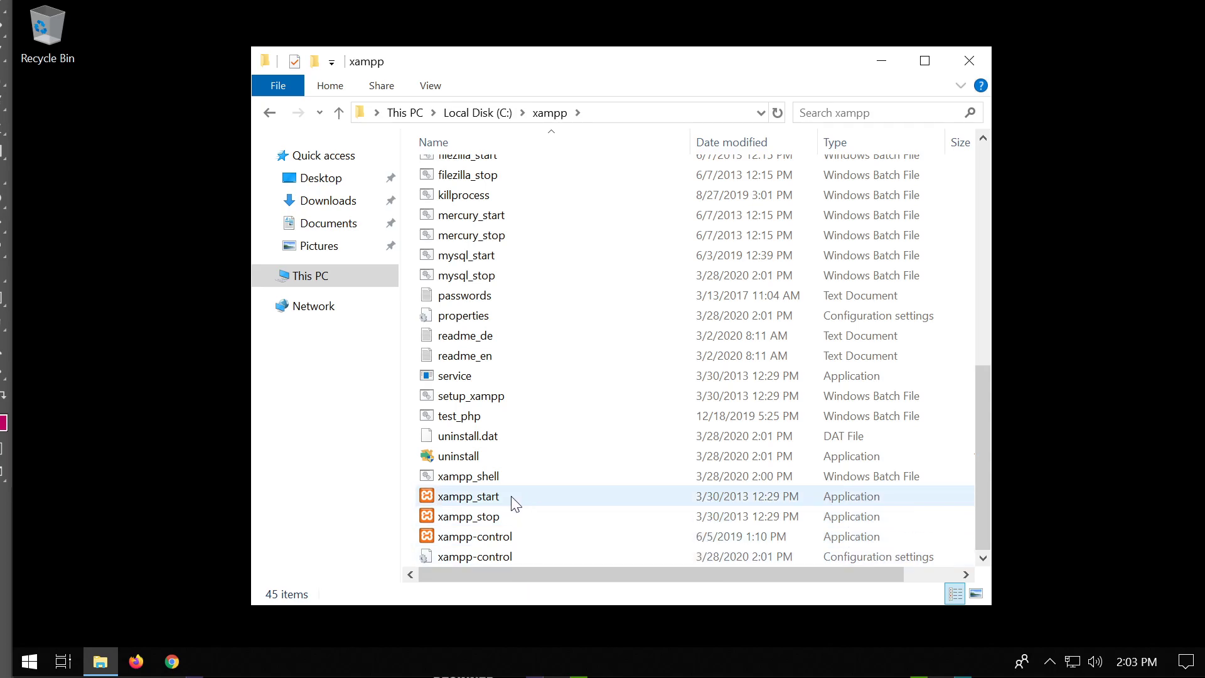
# Launch xampp-control with English as the language and reposition the Control Panel v3.2.4 window.
pyautogui.moveTo(551, 533)
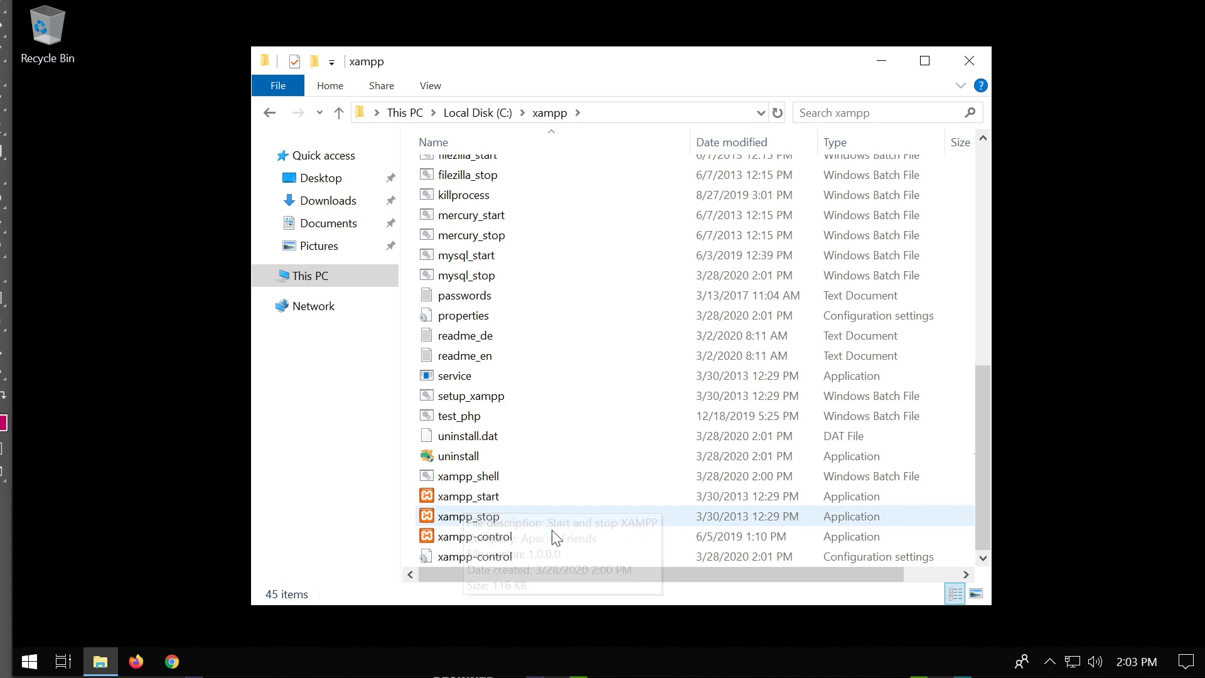
pyautogui.moveTo(492, 541)
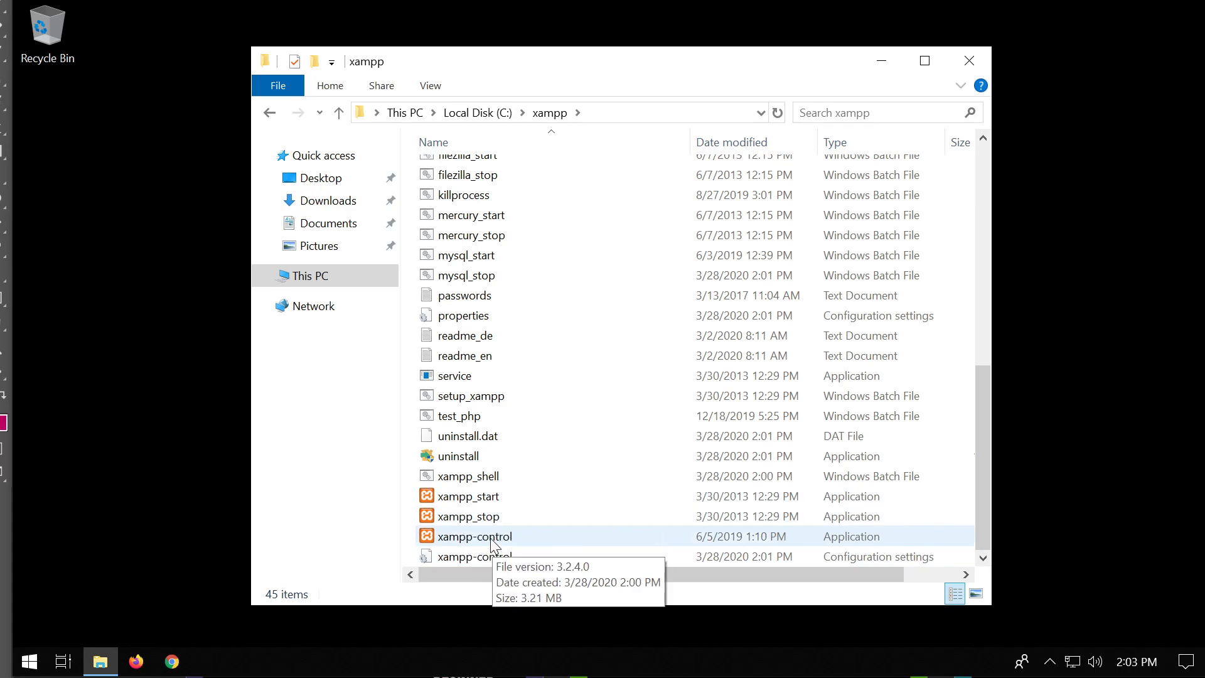
pyautogui.doubleClick(492, 541)
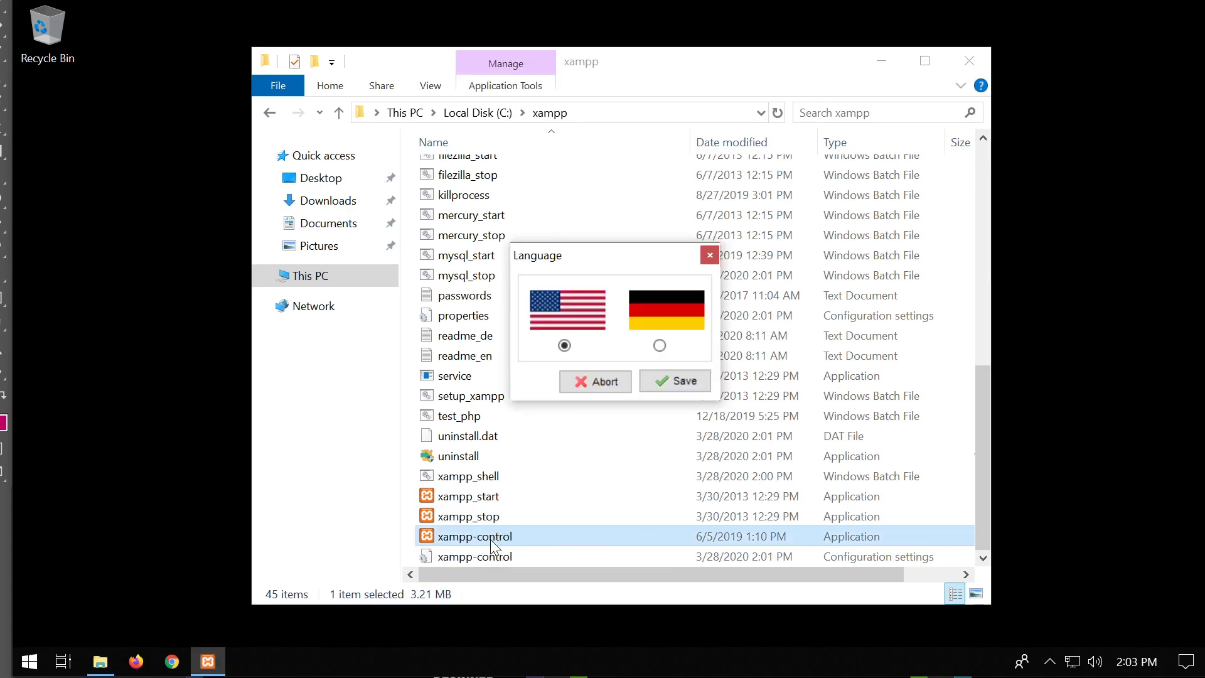
pyautogui.click(692, 383)
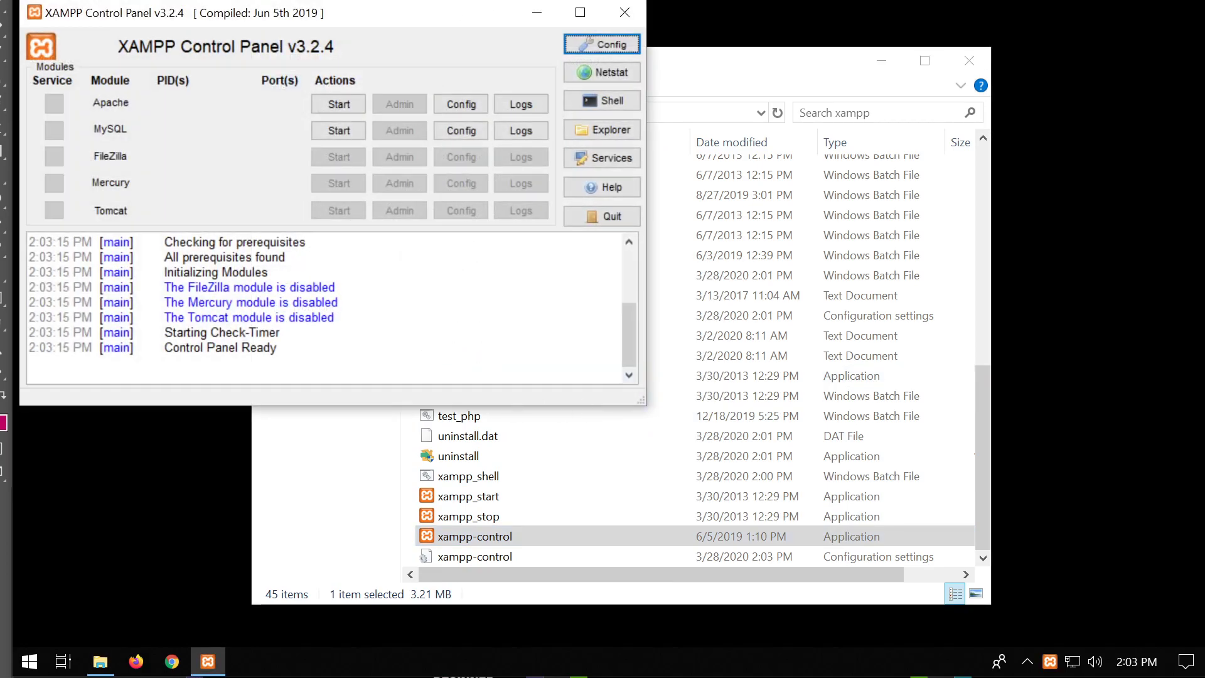
pyautogui.moveTo(448, 19); pyautogui.dragTo(1010, 73)
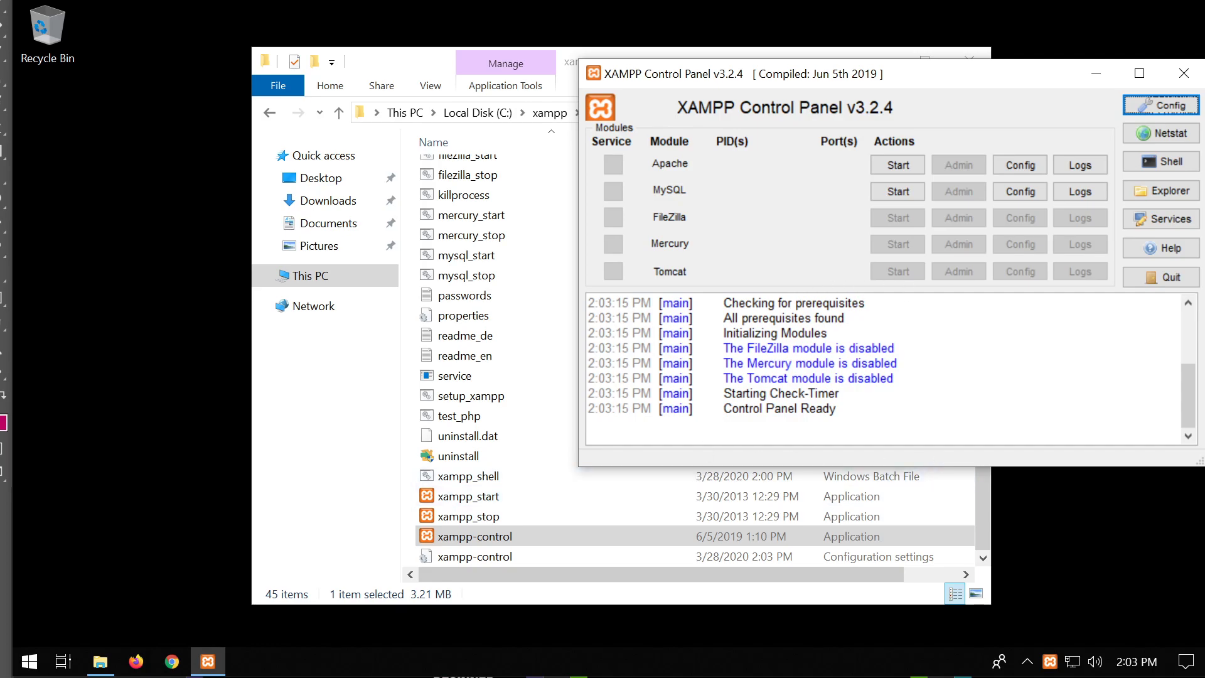
pyautogui.moveTo(951, 85); pyautogui.dragTo(877, 137)
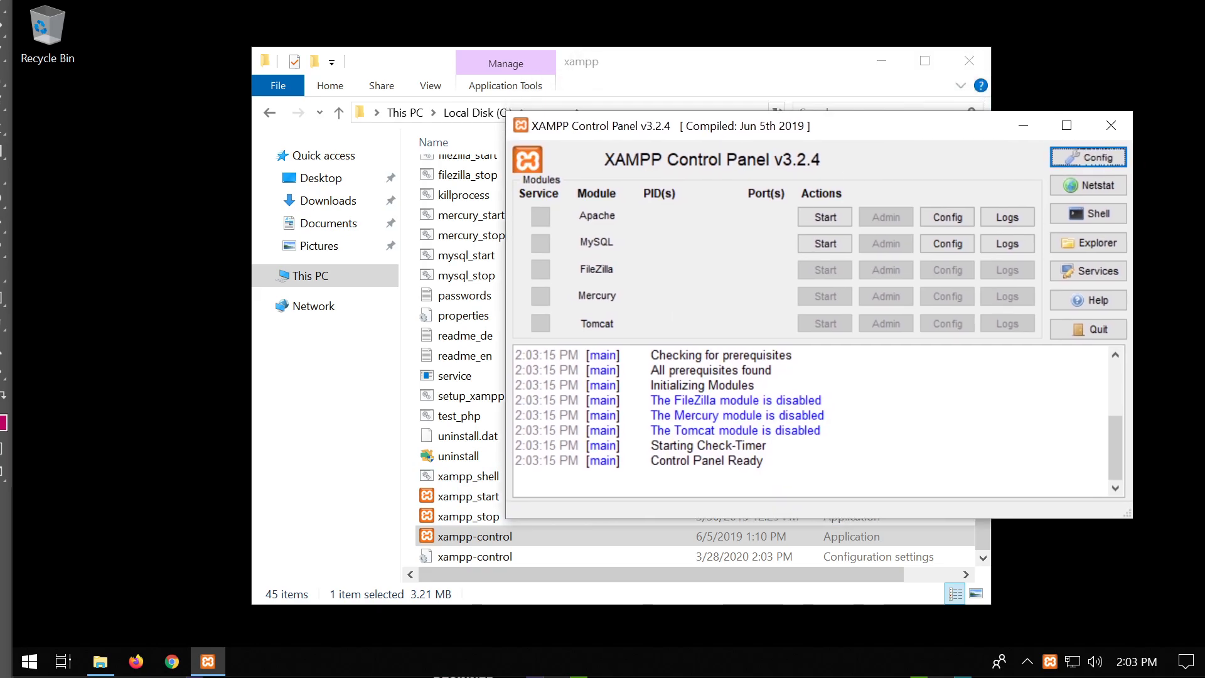
# Start the Apache and MySQL modules, allowing mysqld through the firewall.
pyautogui.click(821, 219)
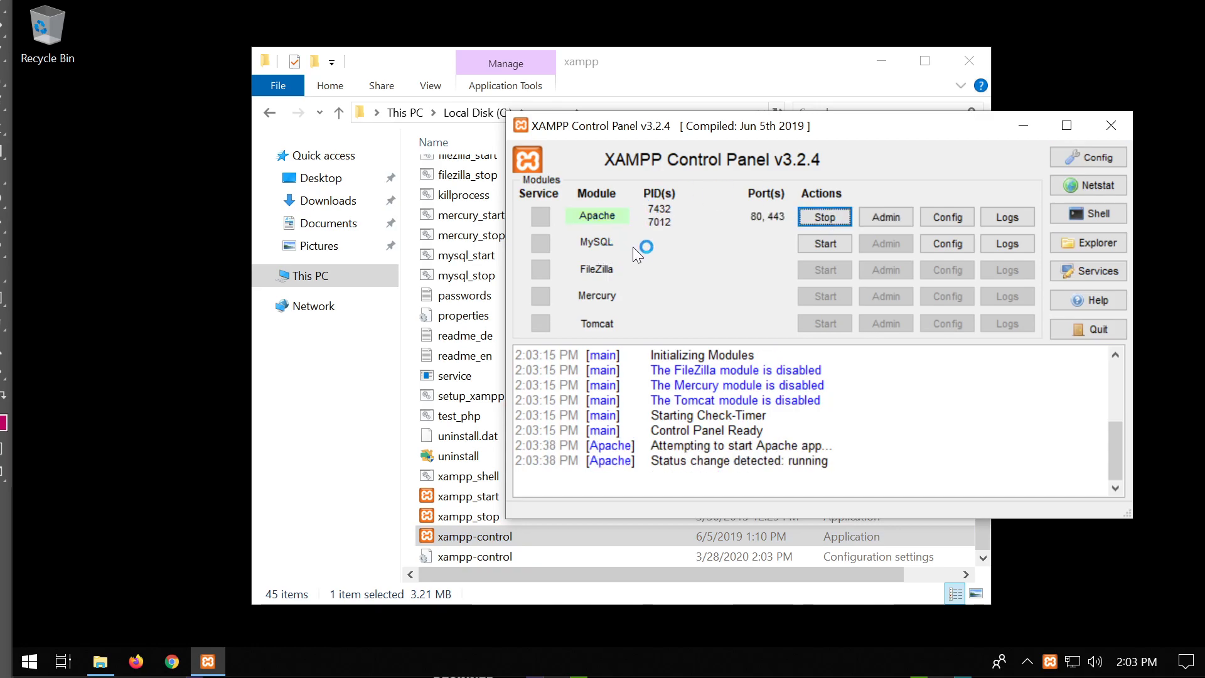
pyautogui.click(839, 243)
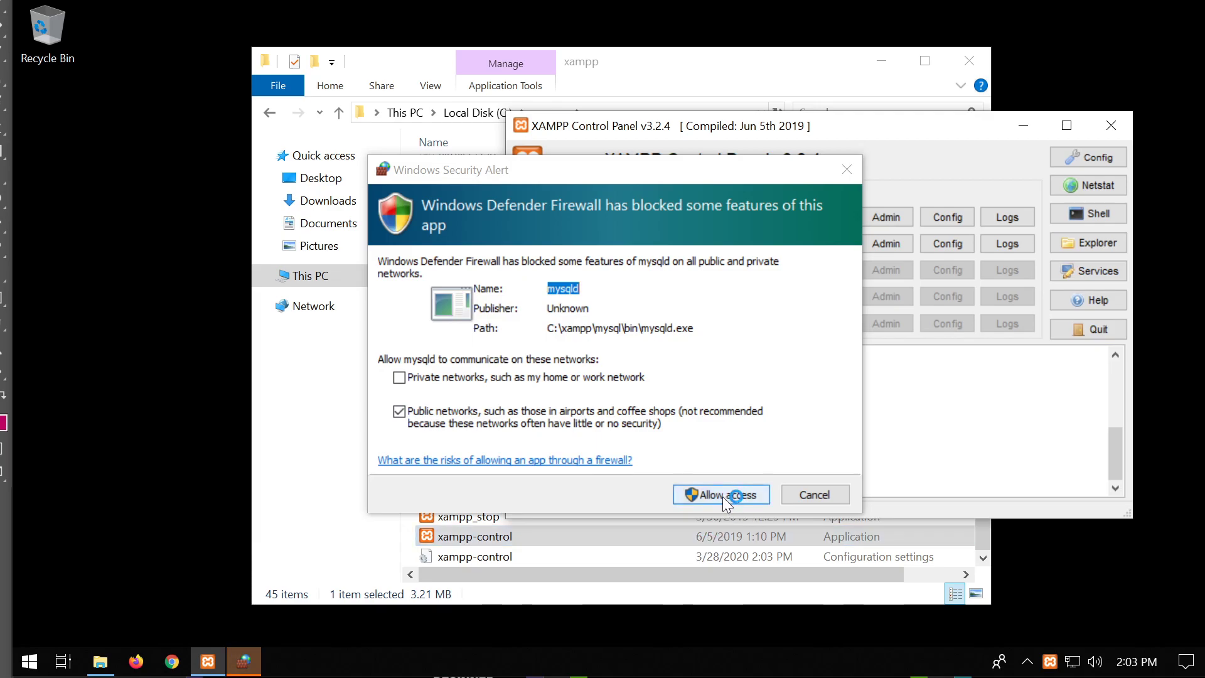
pyautogui.click(722, 496)
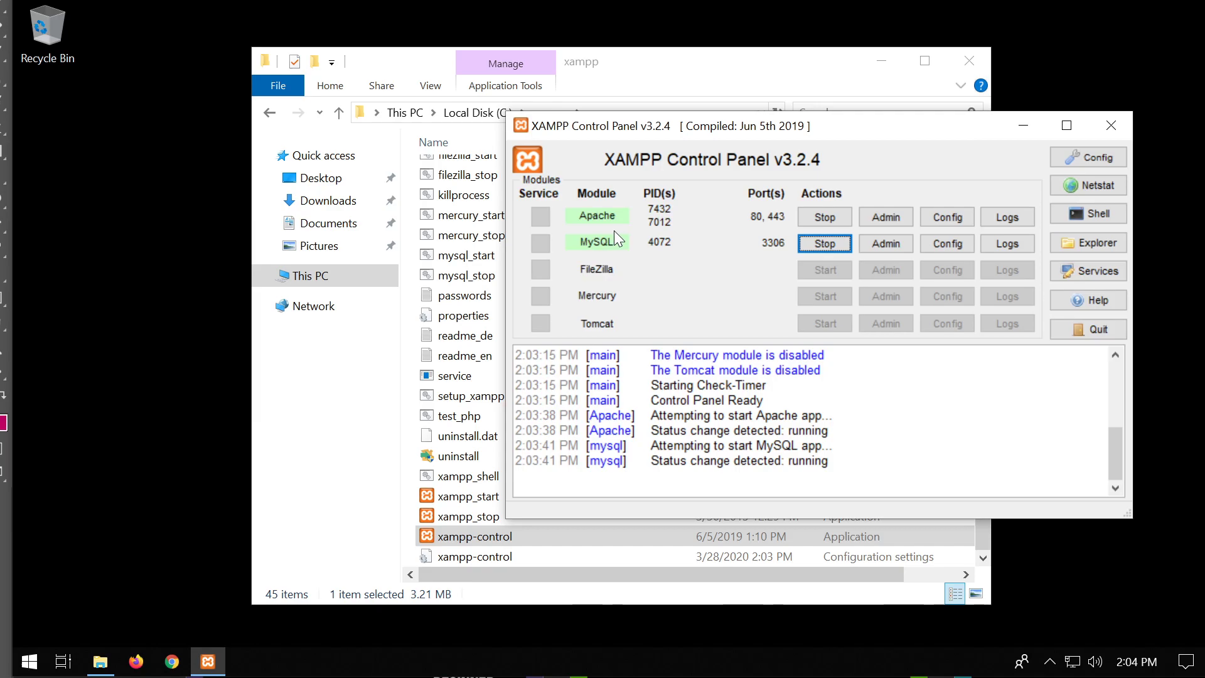
# Minimize the XAMPP Control Panel and scroll the xampp folder listing back to the top.
pyautogui.click(1054, 660)
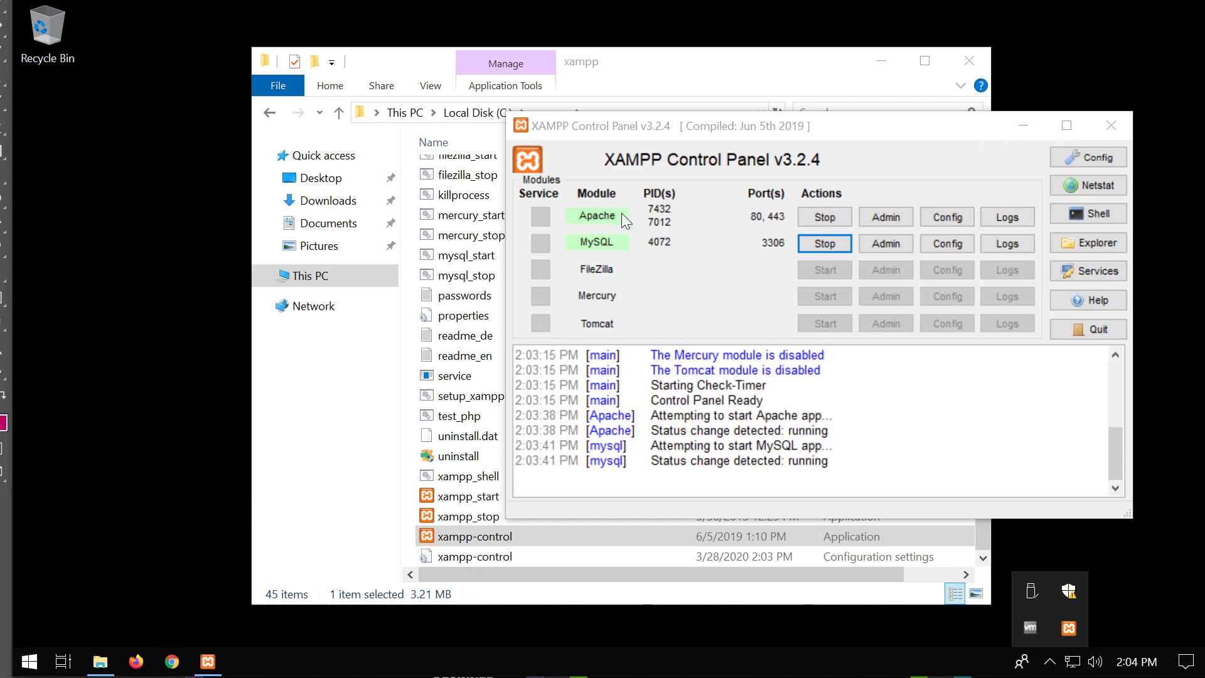
pyautogui.click(1022, 127)
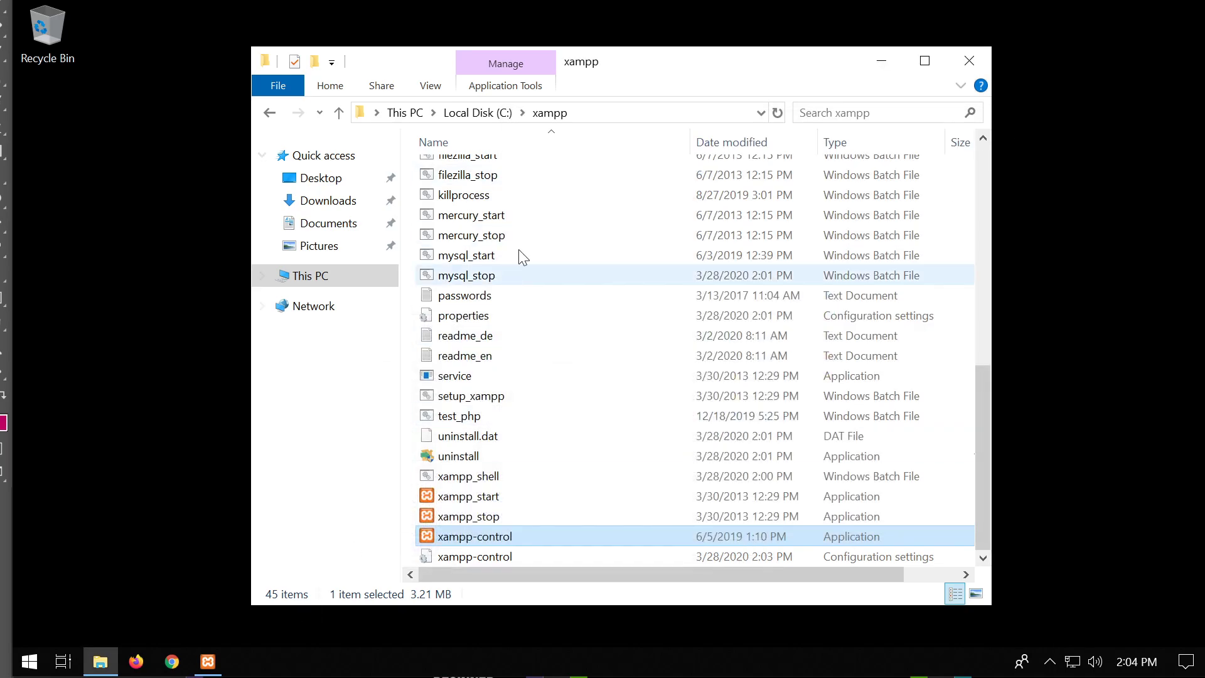
pyautogui.scroll(8, 653, 369)
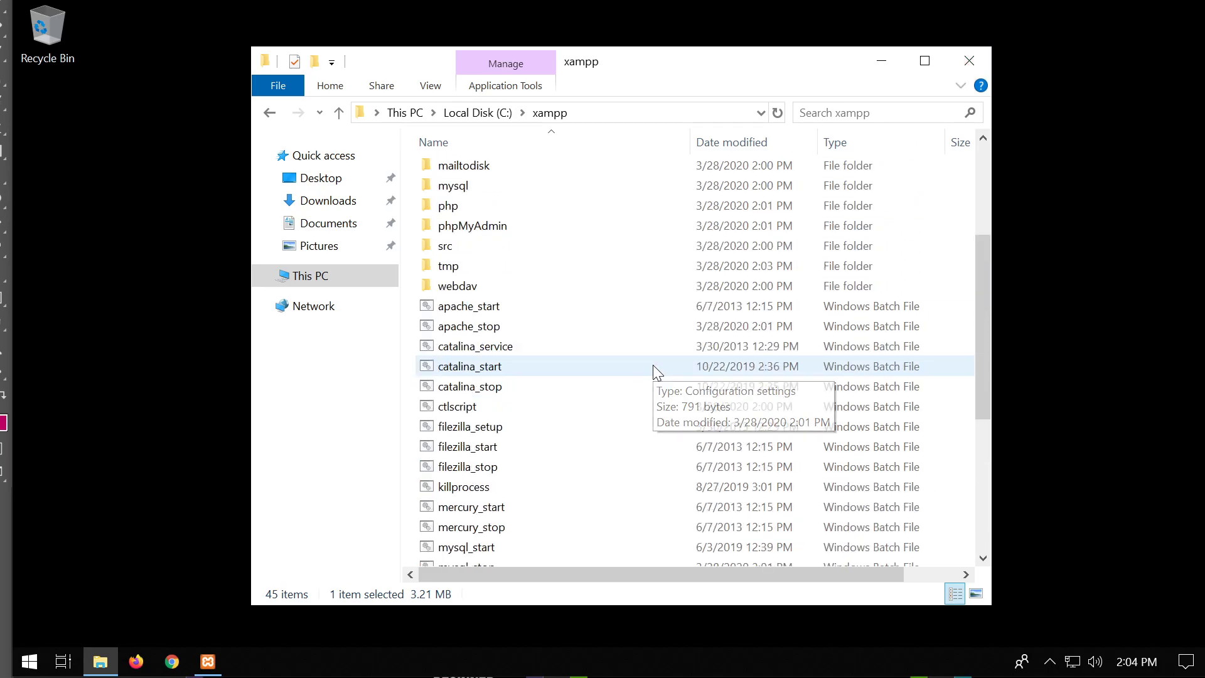
pyautogui.click(171, 667)
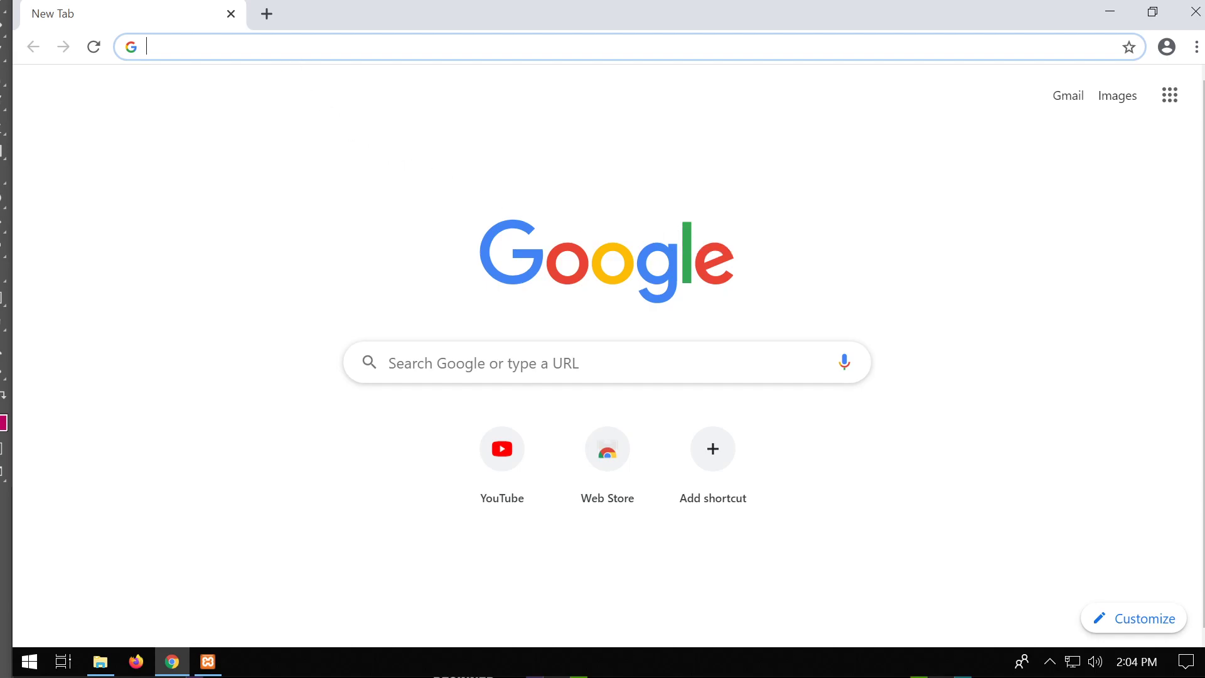
# Load 127.0.0.1 and then localhost in Chrome to reach the XAMPP welcome page.
pyautogui.write('127.0.0.1')
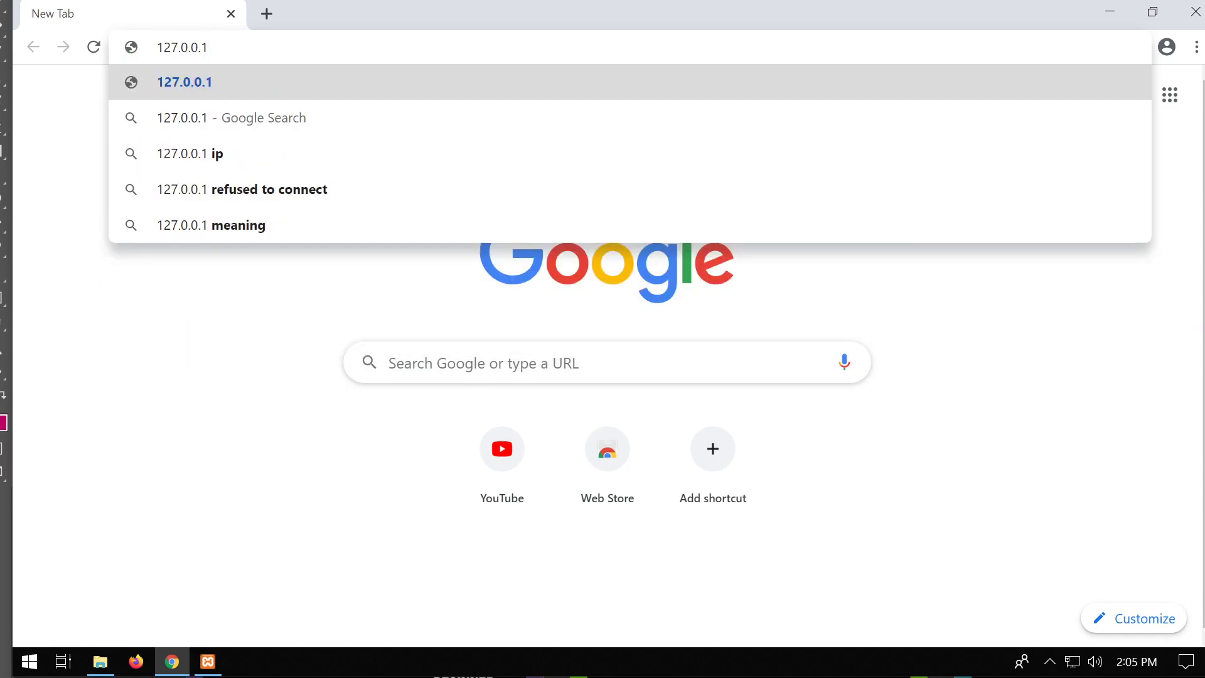
pyautogui.press('Return')
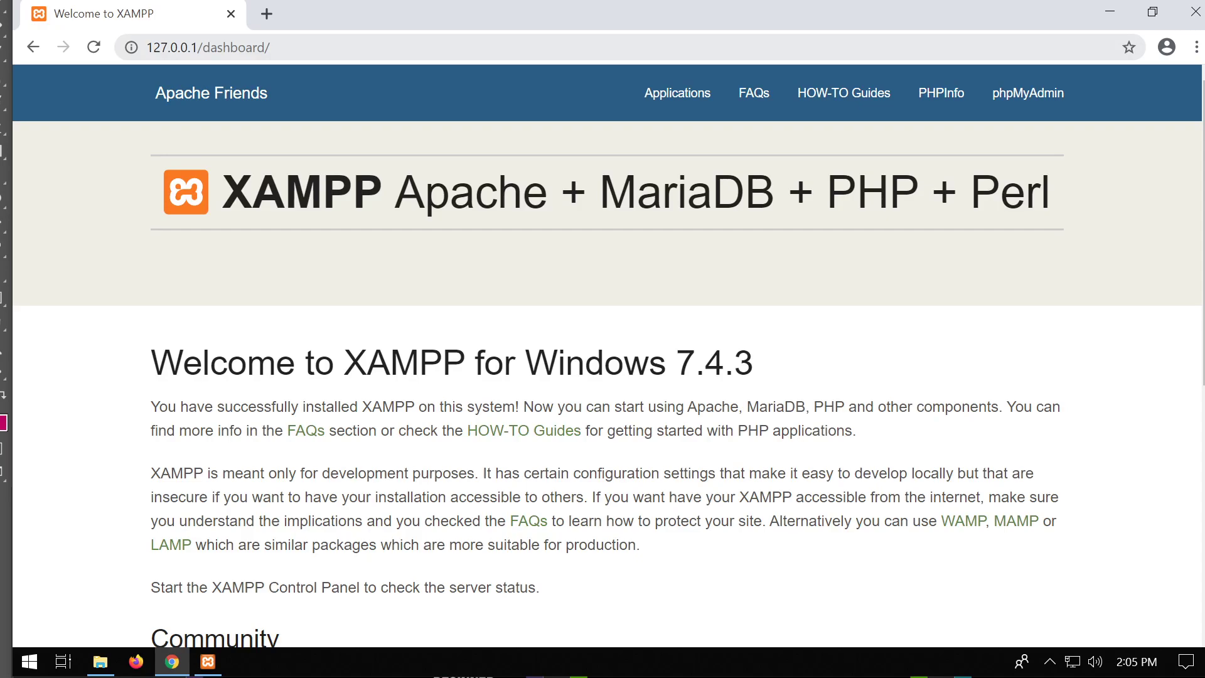
pyautogui.scroll(-4, 478, 266)
pyautogui.scroll(4, 483, 273)
pyautogui.click(121, 49)
pyautogui.write('loca')
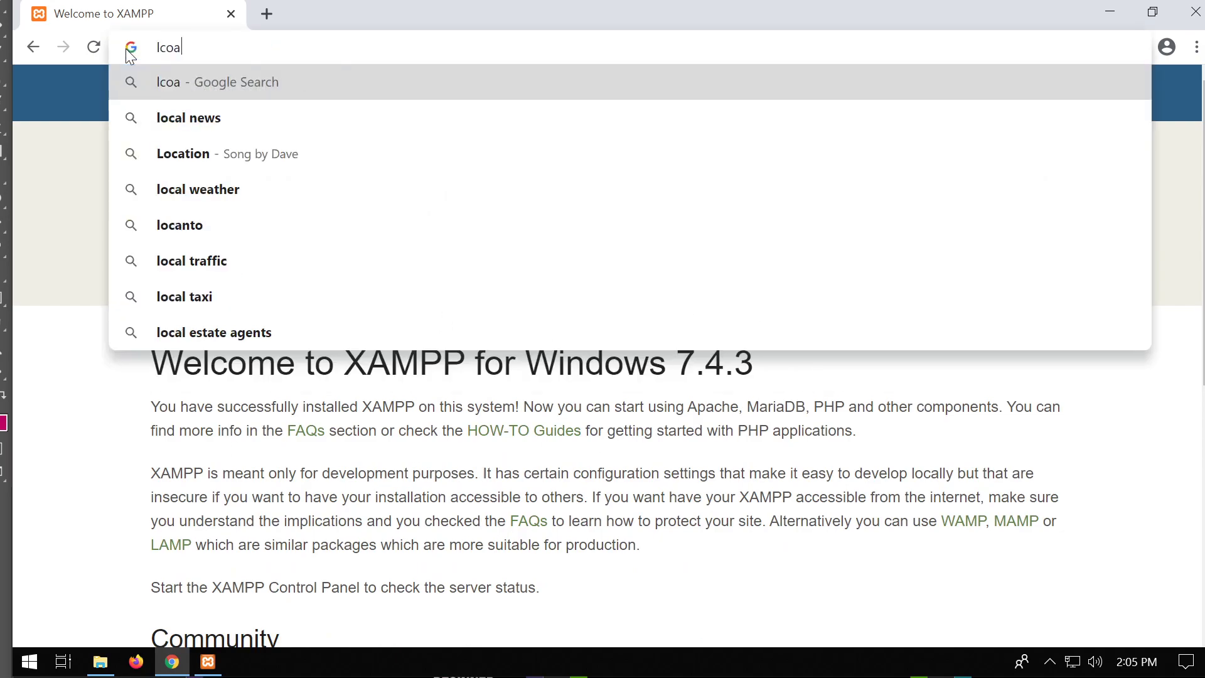
pyautogui.press('BackSpace')
pyautogui.press('BackSpace')
pyautogui.press('BackSpace')
pyautogui.write('ocalhost')
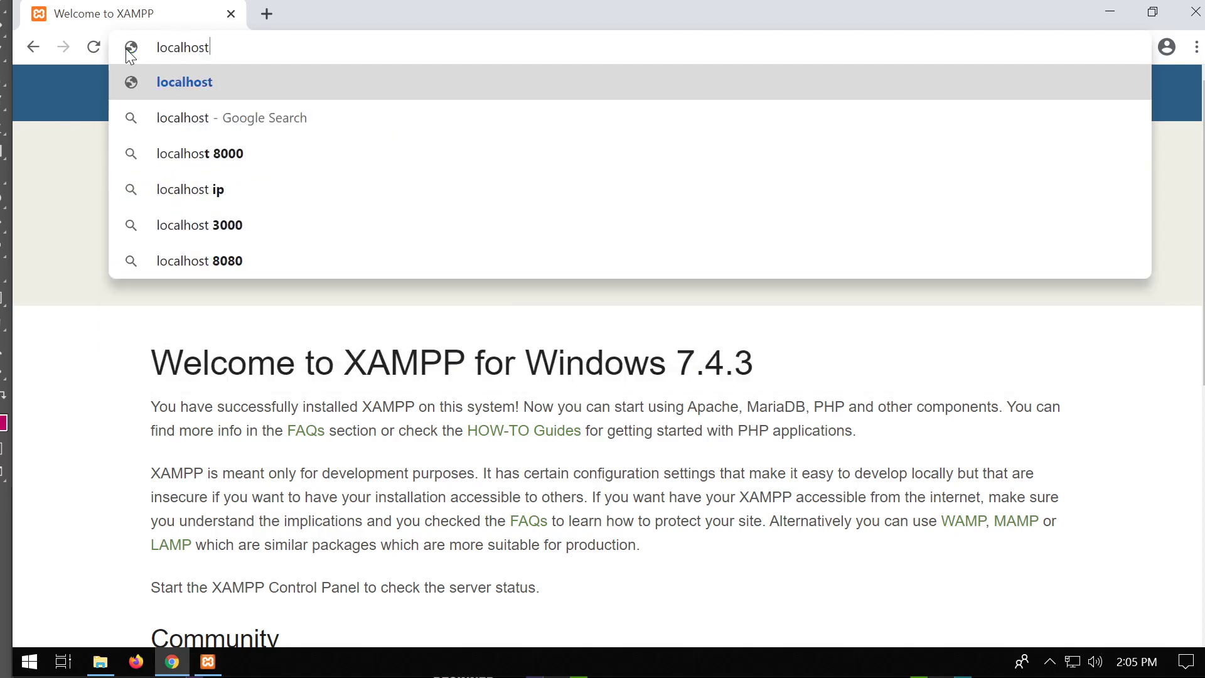
pyautogui.press('Return')
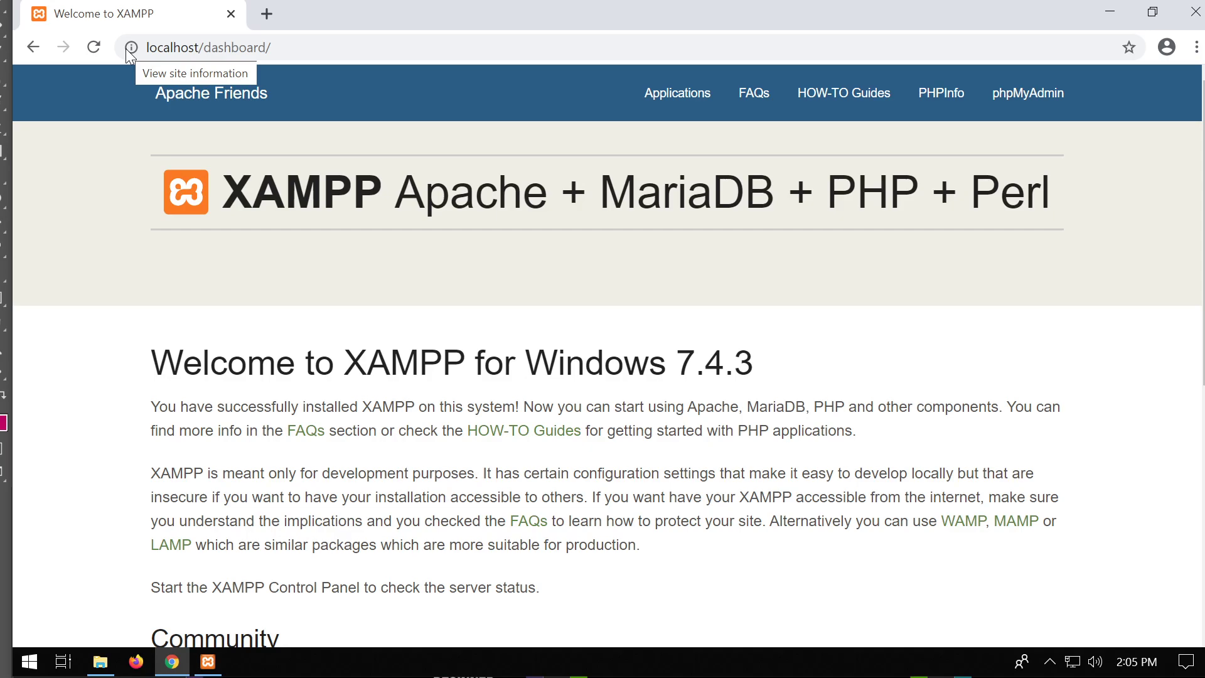
# Clear a stray c:/ entry, check the control panel, and reload the localhost dashboard.
pyautogui.click(139, 53)
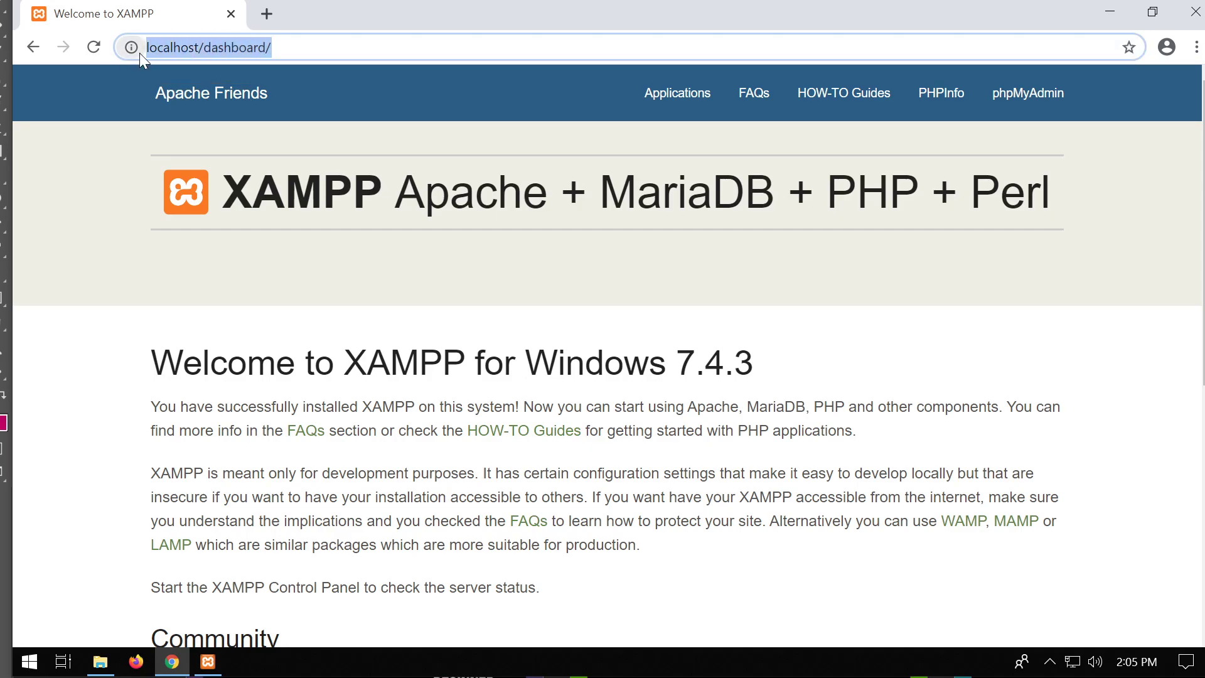
pyautogui.write('c:/')
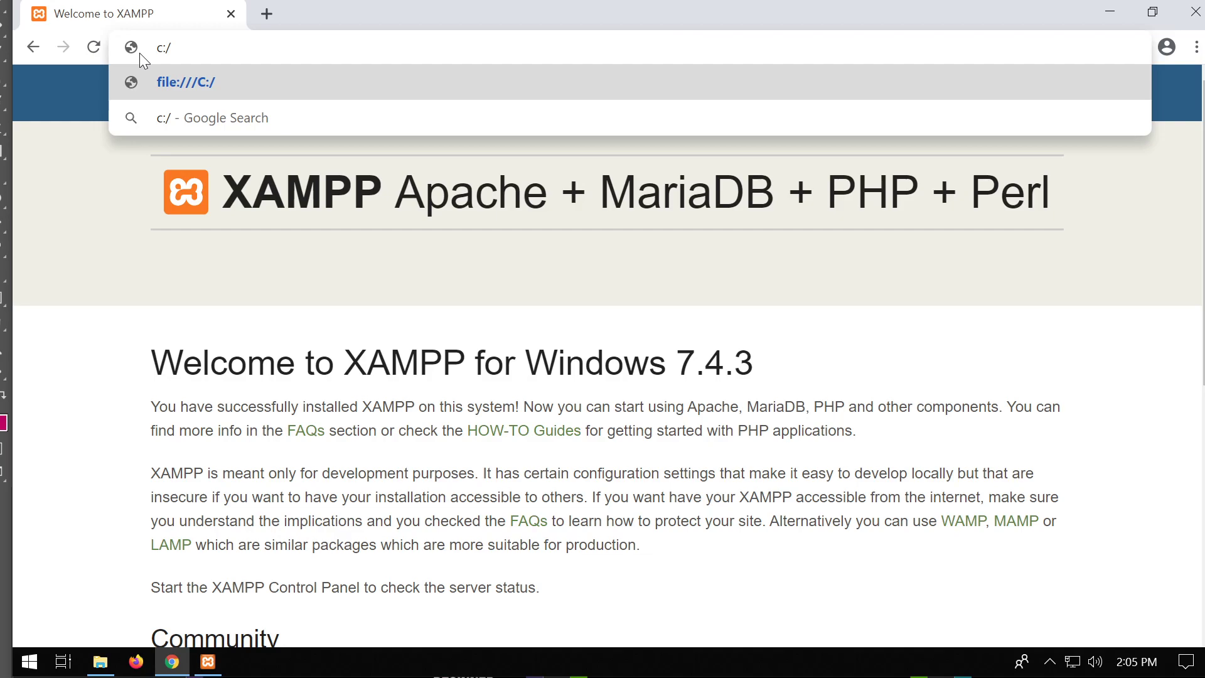
pyautogui.hotkey('ctrl', 'a')
pyautogui.press('BackSpace')
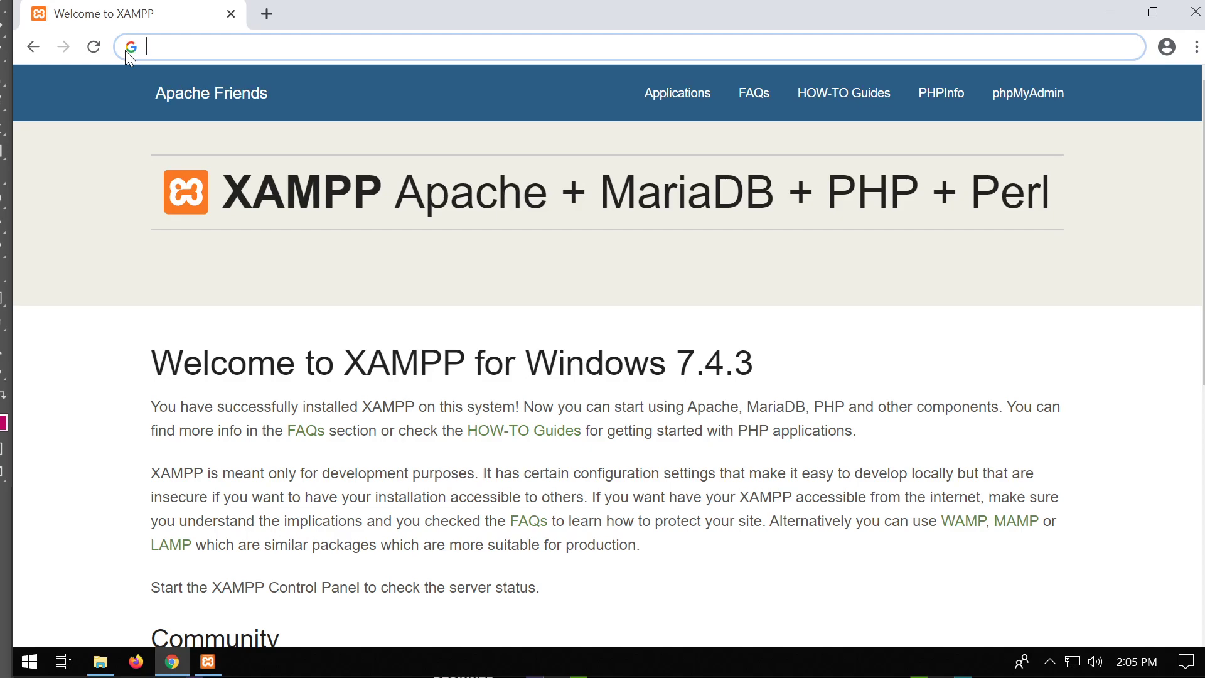
pyautogui.click(207, 661)
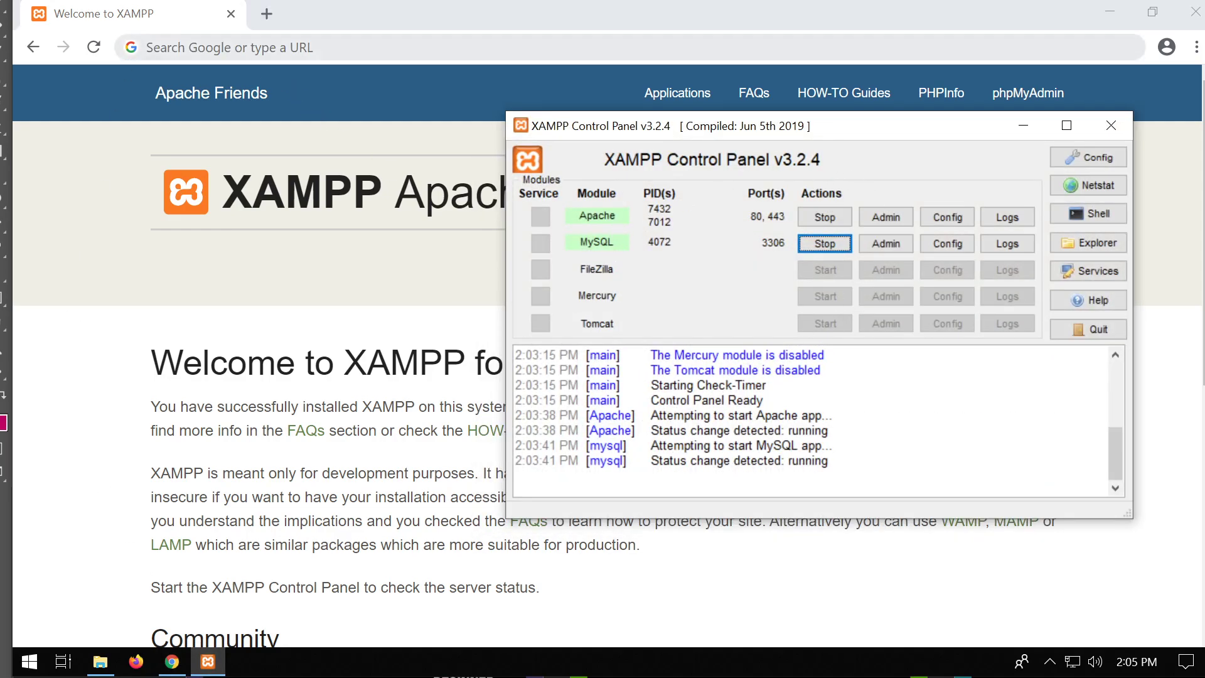
pyautogui.hotkey('alt', 'Tab')
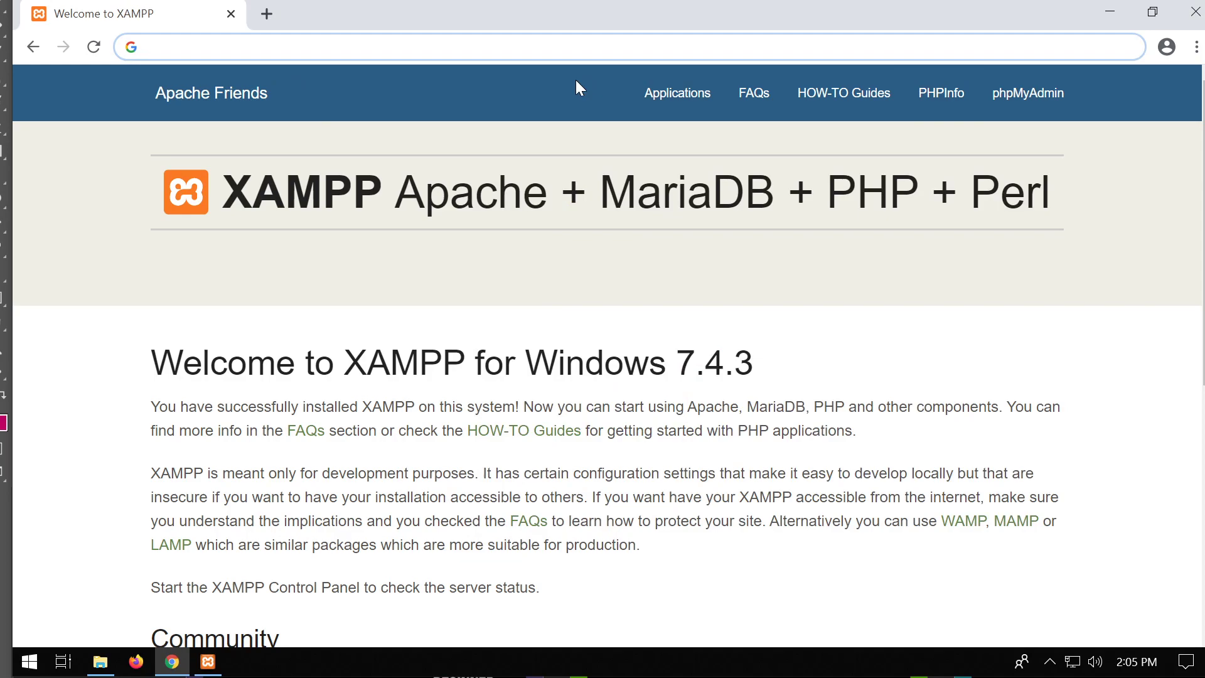
pyautogui.write('localhost')
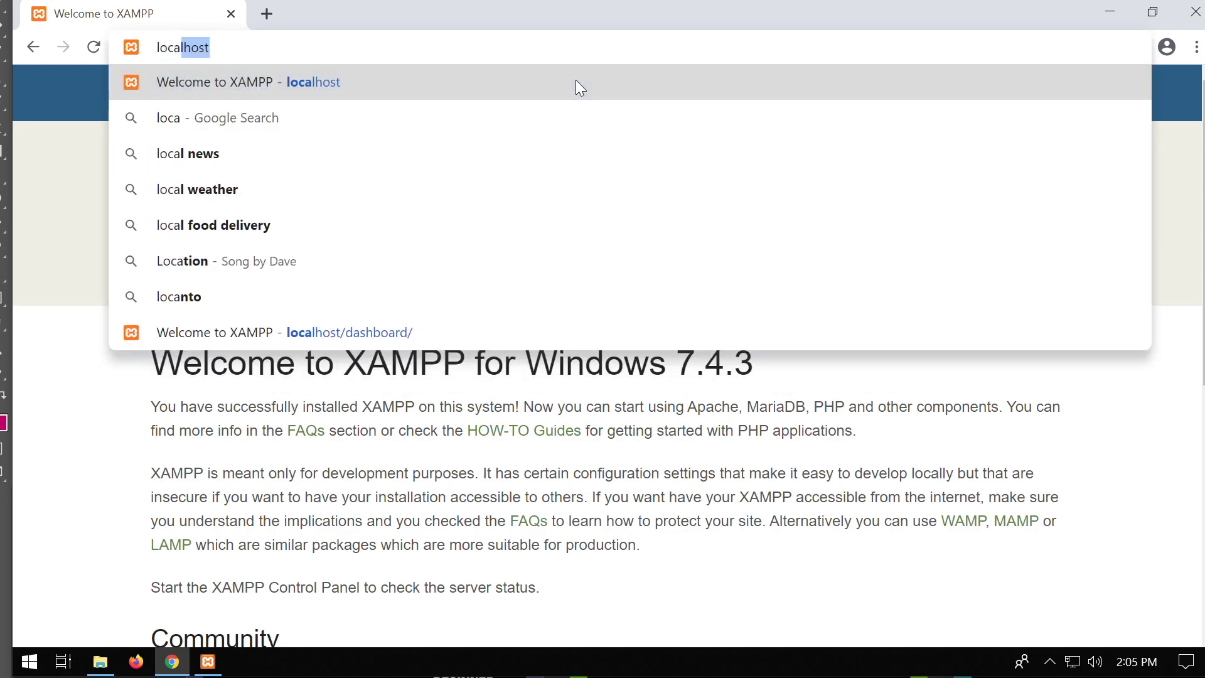
pyautogui.press('Return')
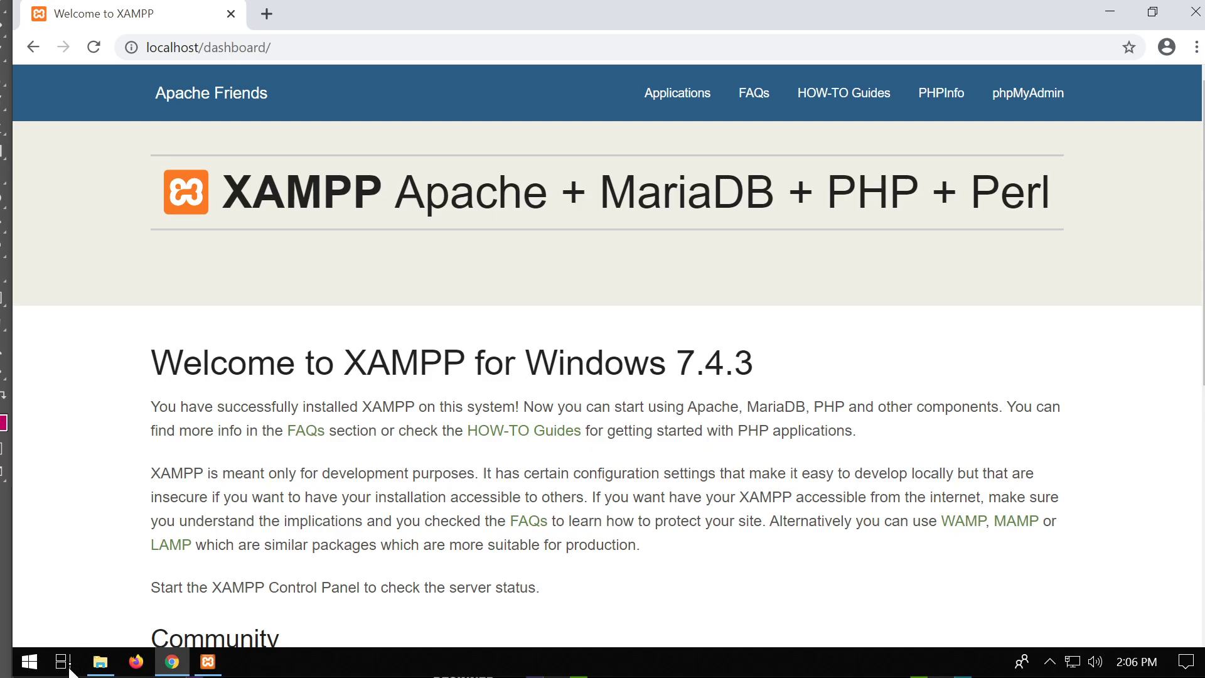
# Open the C:\xampp\htdocs folder in File Explorer and move its window aside.
pyautogui.click(101, 662)
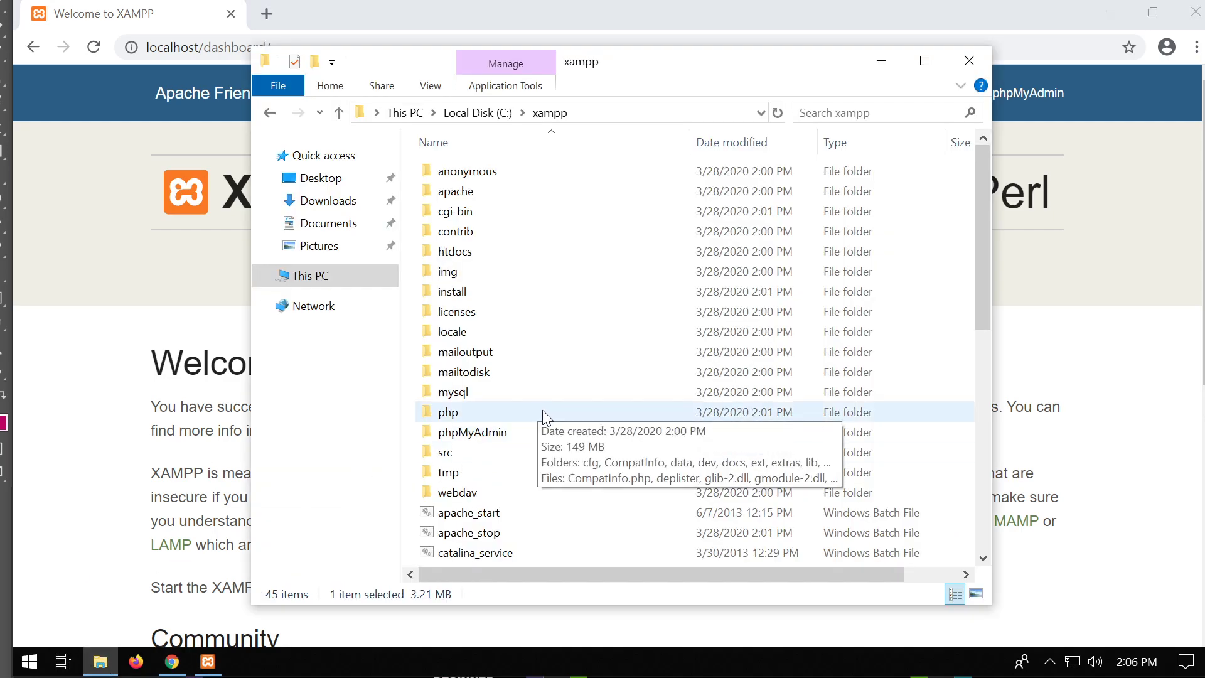
pyautogui.click(477, 112)
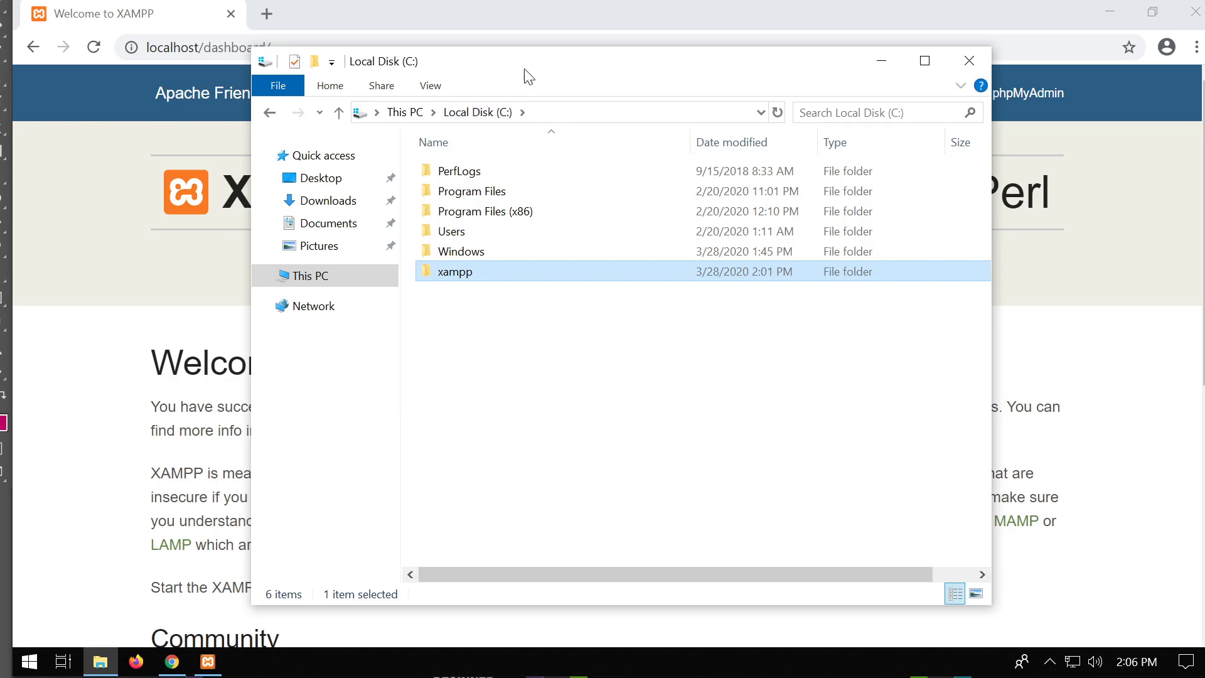
pyautogui.doubleClick(456, 275)
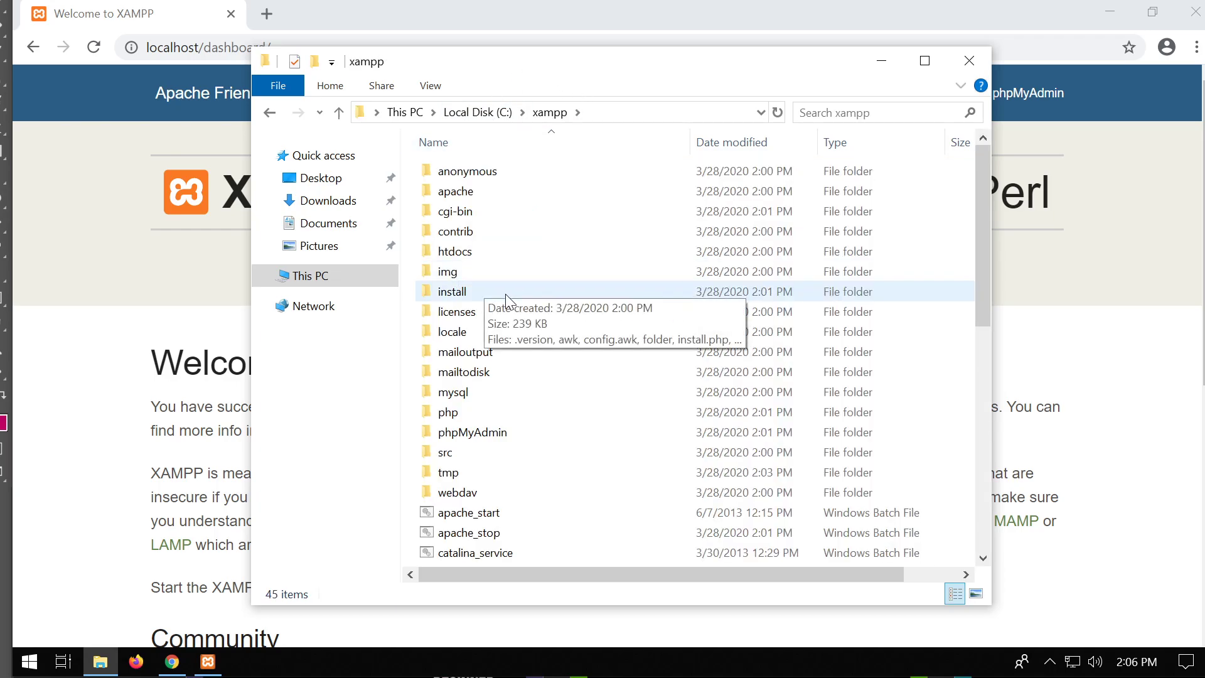
pyautogui.click(467, 253)
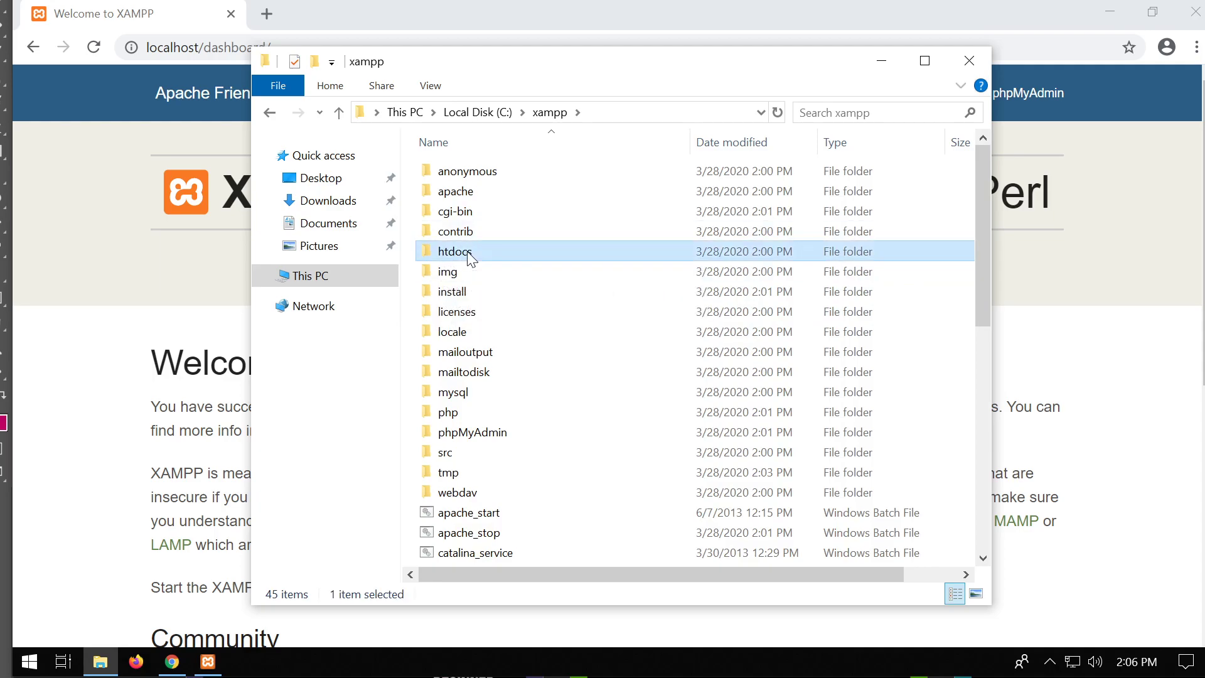
pyautogui.doubleClick(470, 254)
pyautogui.moveTo(517, 61); pyautogui.dragTo(719, 92)
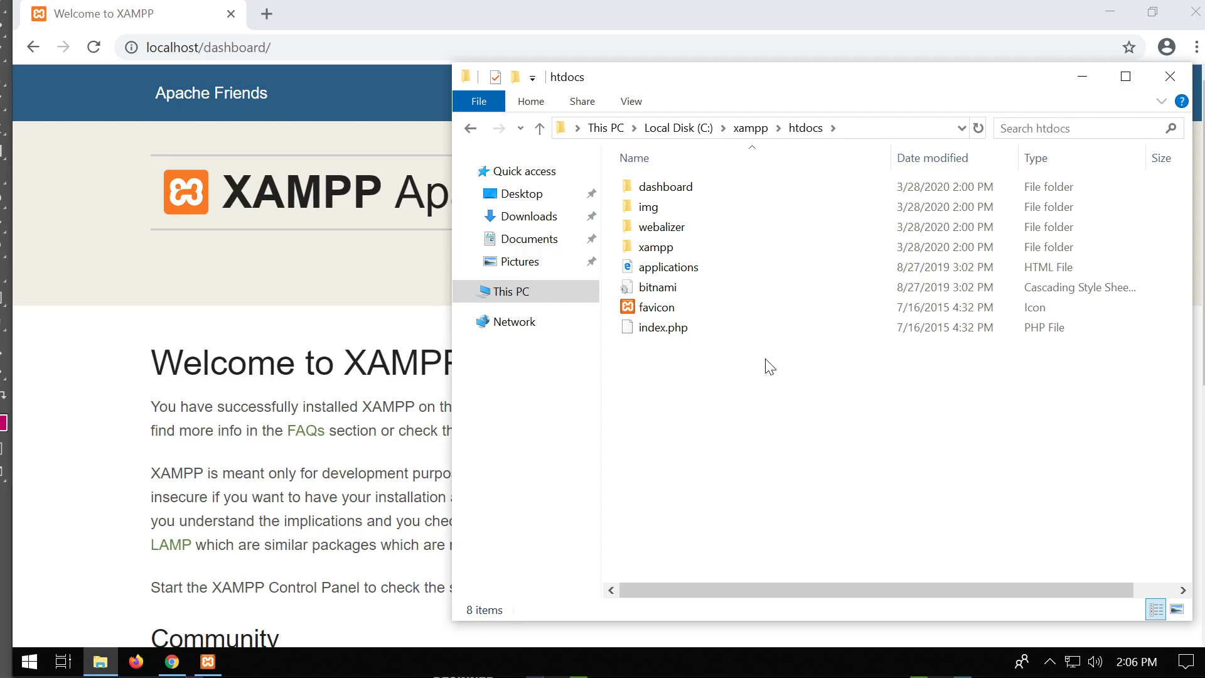
# Delete all eight items in htdocs and refresh Chrome, which now shows Error 404.
pyautogui.moveTo(704, 400); pyautogui.dragTo(666, 176)
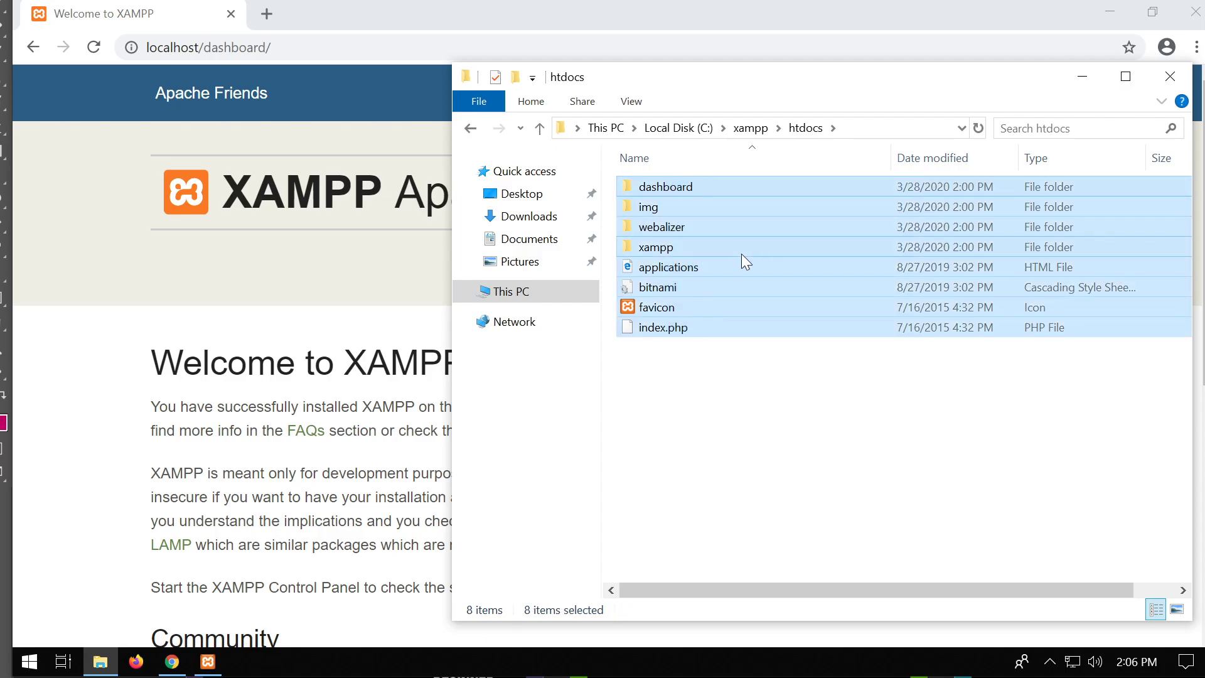
pyautogui.press('Delete')
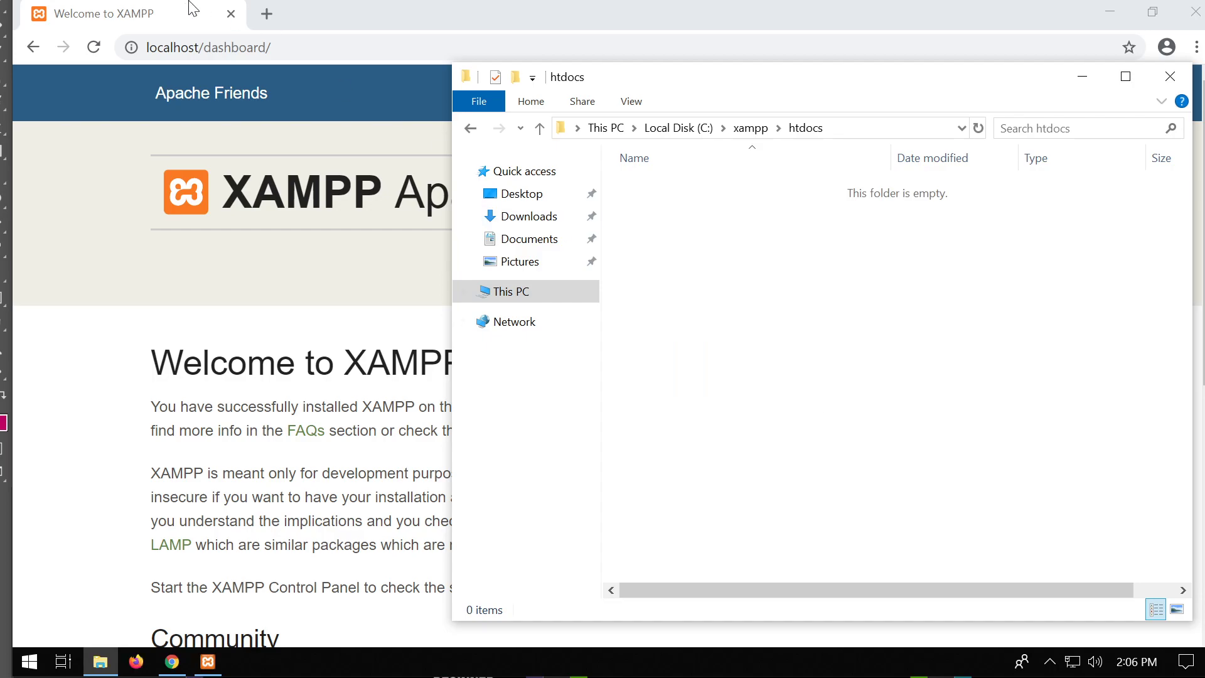
pyautogui.click(94, 47)
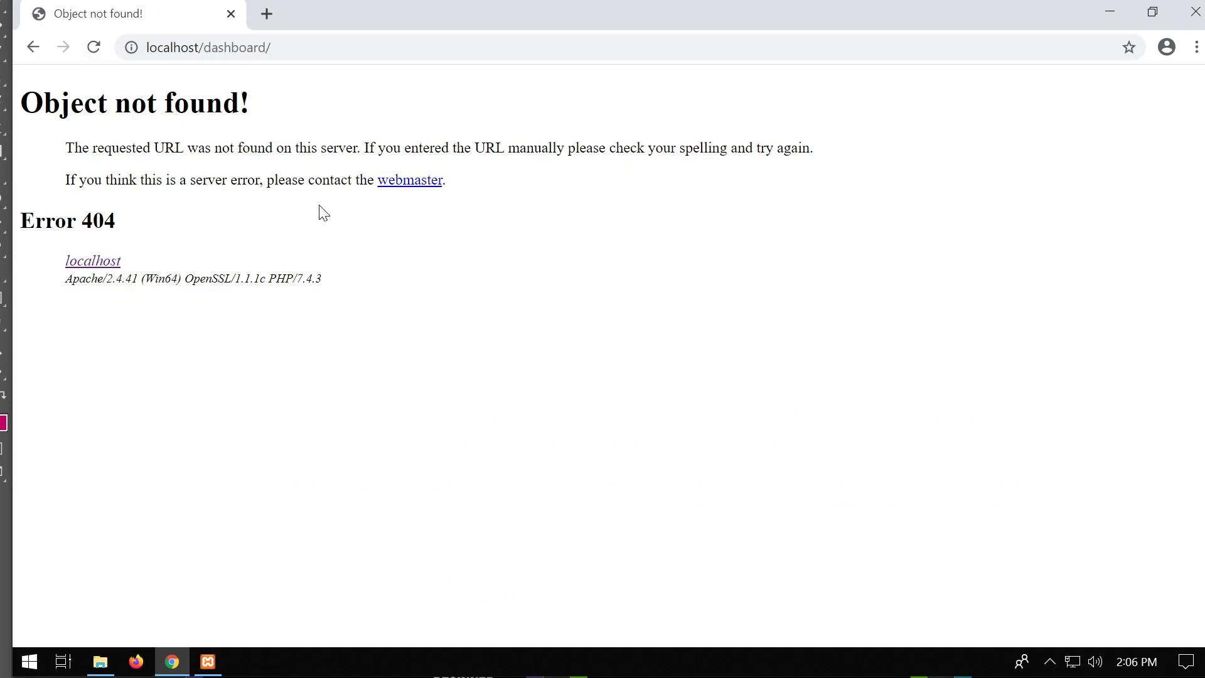
# Trim the address to localhost/ to see an empty Index of / listing, then reopen the empty htdocs folder.
pyautogui.click(233, 48)
pyautogui.click(234, 49)
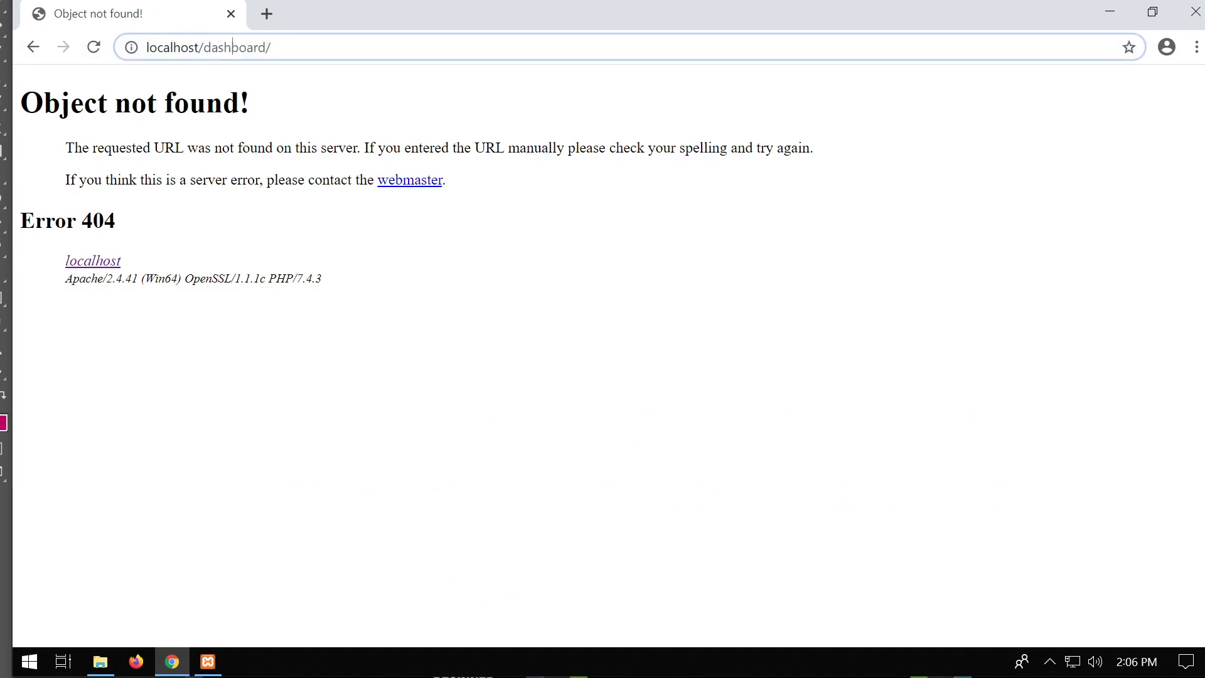
pyautogui.hotkey('shift', 'End')
pyautogui.press('Delete')
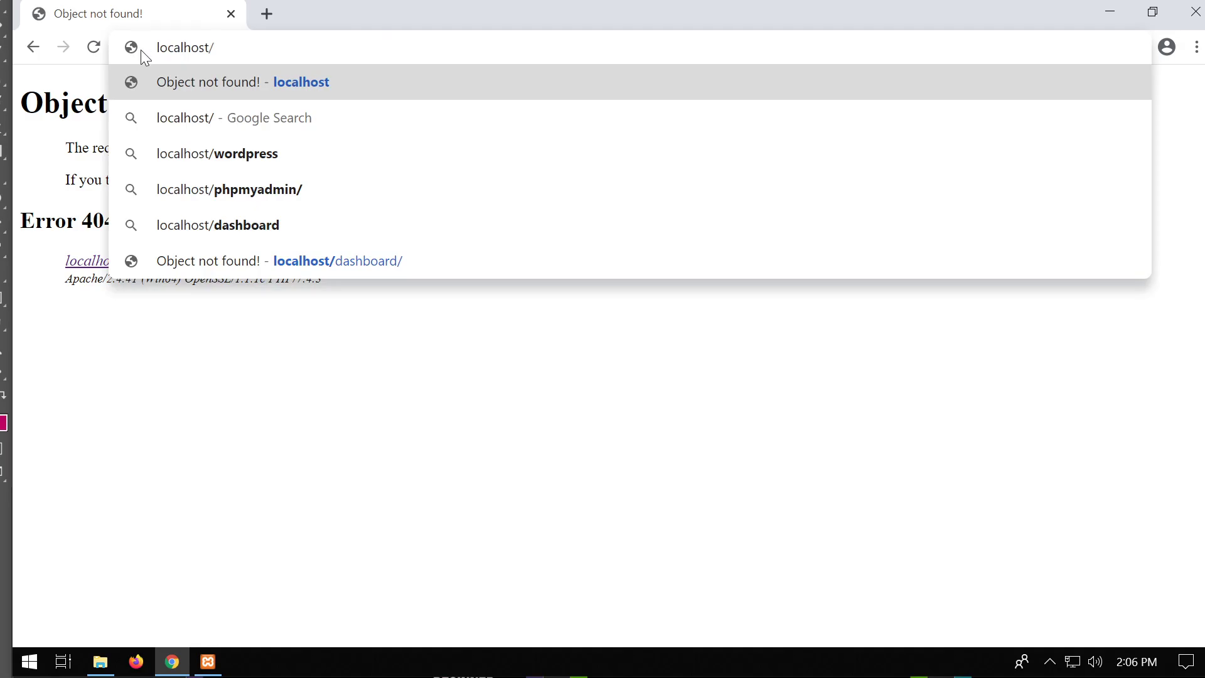
pyautogui.press('Return')
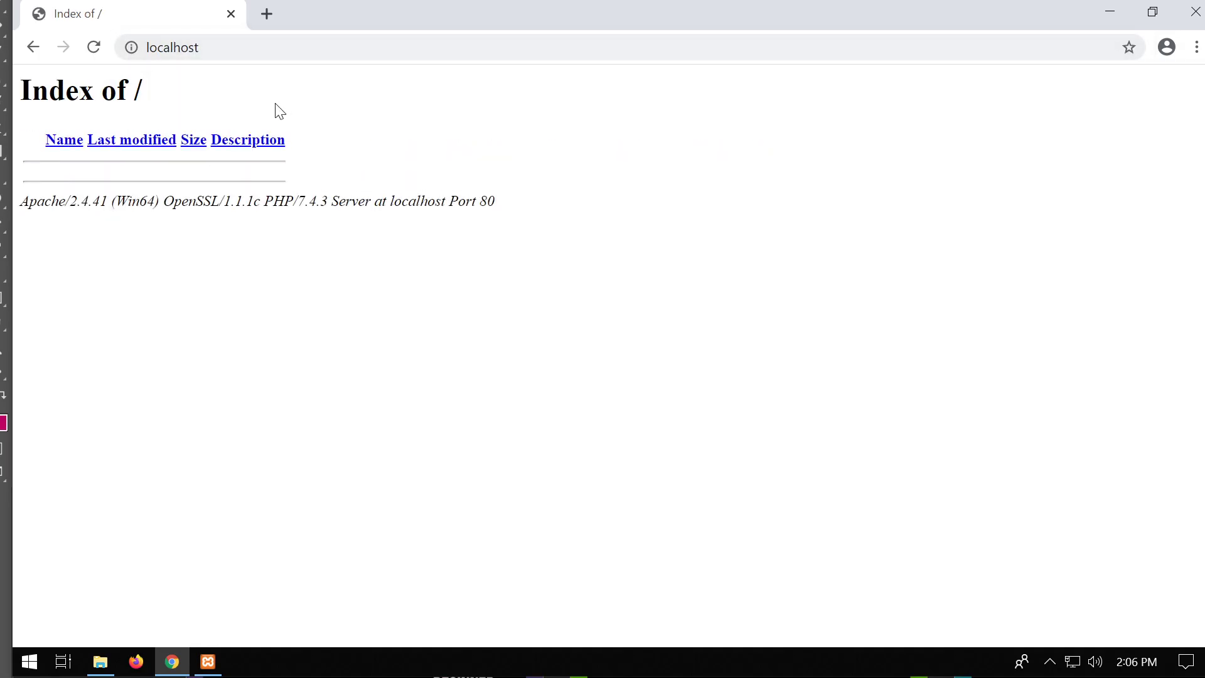
pyautogui.hotkey('ctrl', 'l')
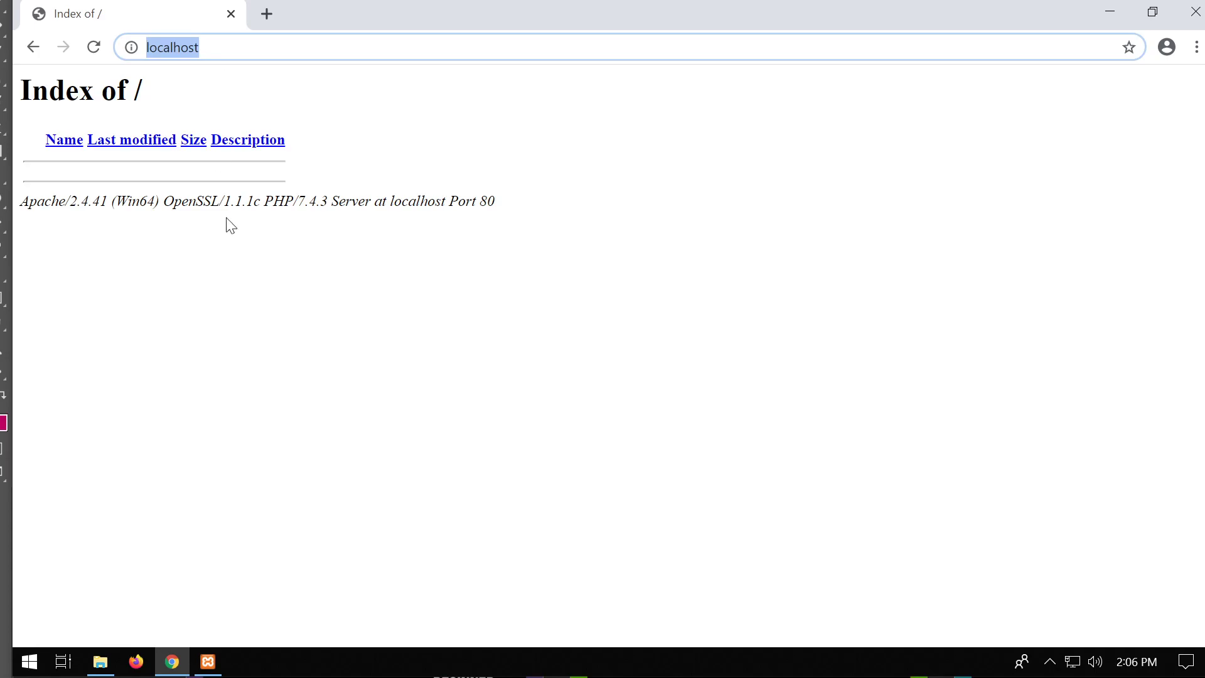
pyautogui.click(100, 662)
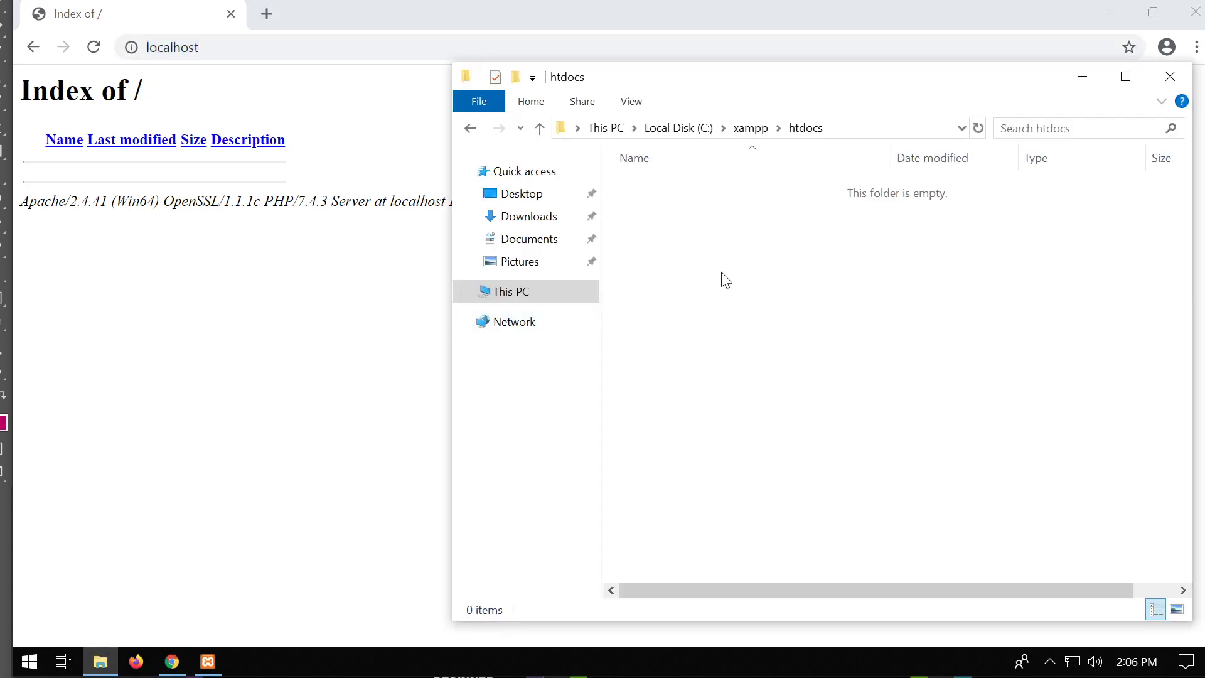
pyautogui.rightClick(699, 255)
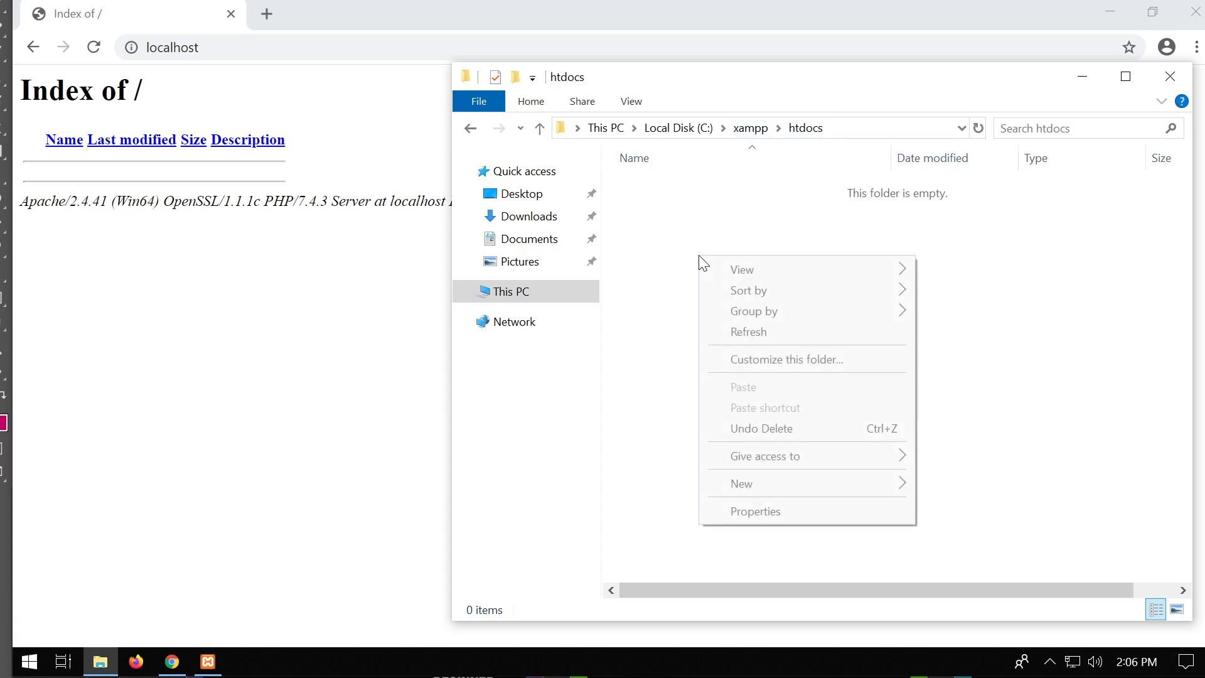
# Create a new text document in htdocs and save it from Notepad as index.html with All Files type.
pyautogui.moveTo(789, 489)
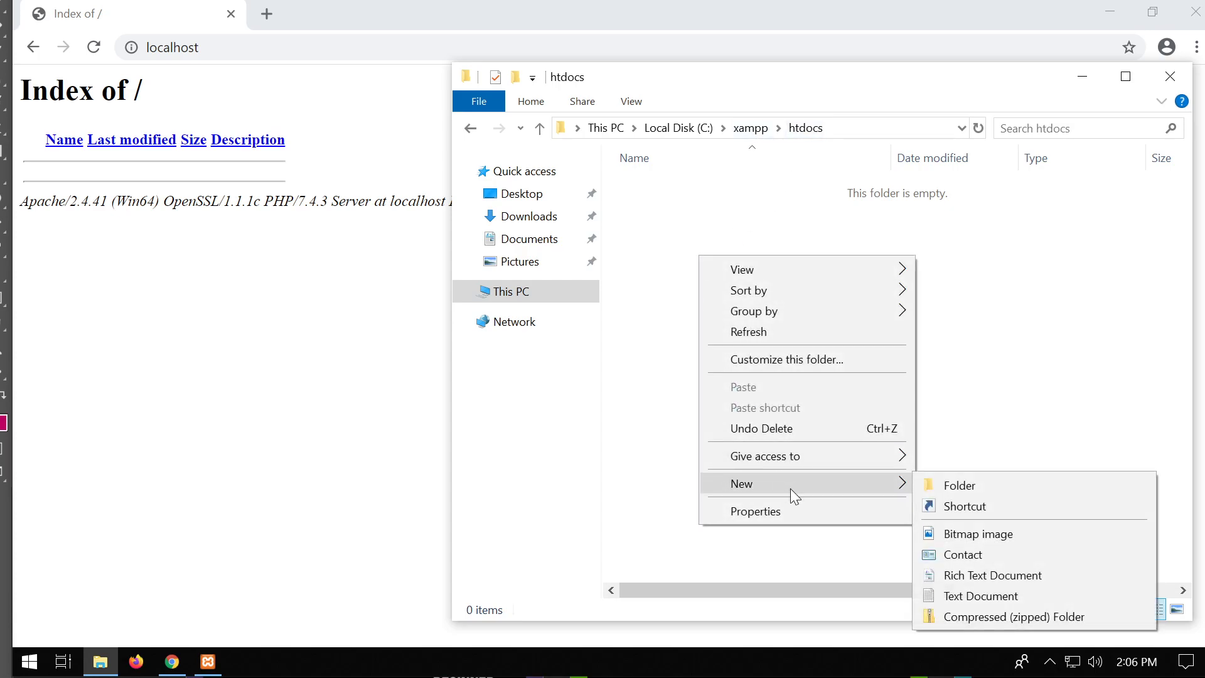
pyautogui.click(1026, 596)
pyautogui.click(703, 248)
pyautogui.doubleClick(678, 193)
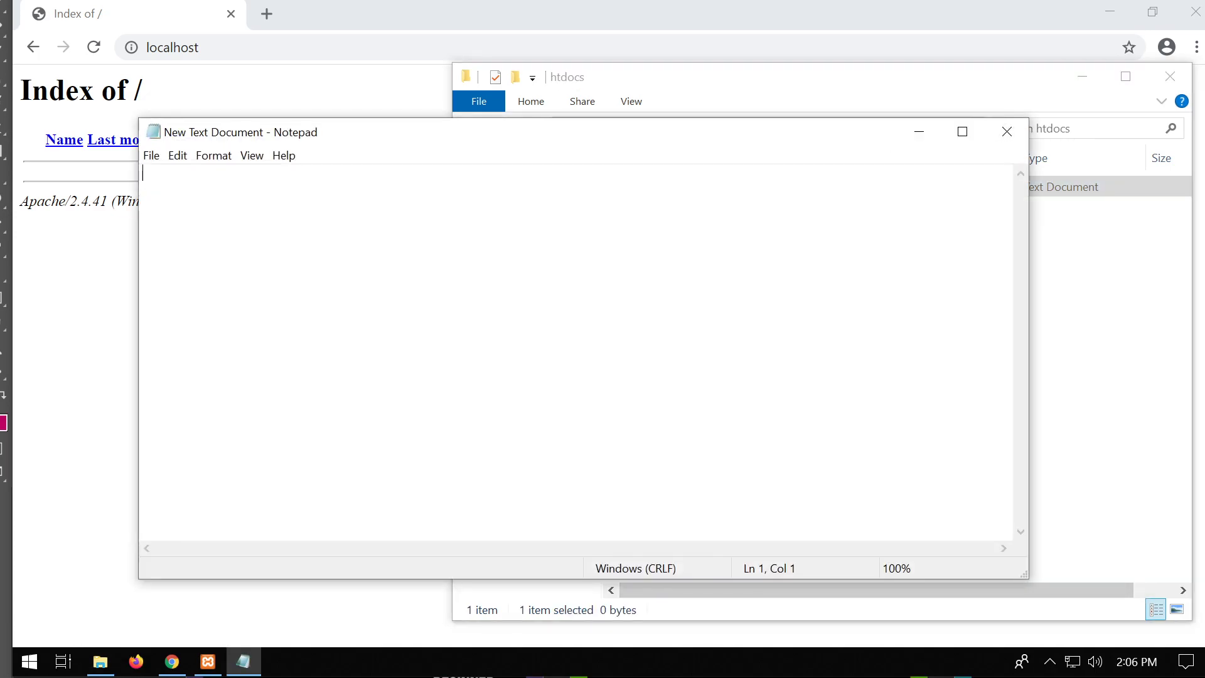
pyautogui.click(154, 155)
pyautogui.click(237, 240)
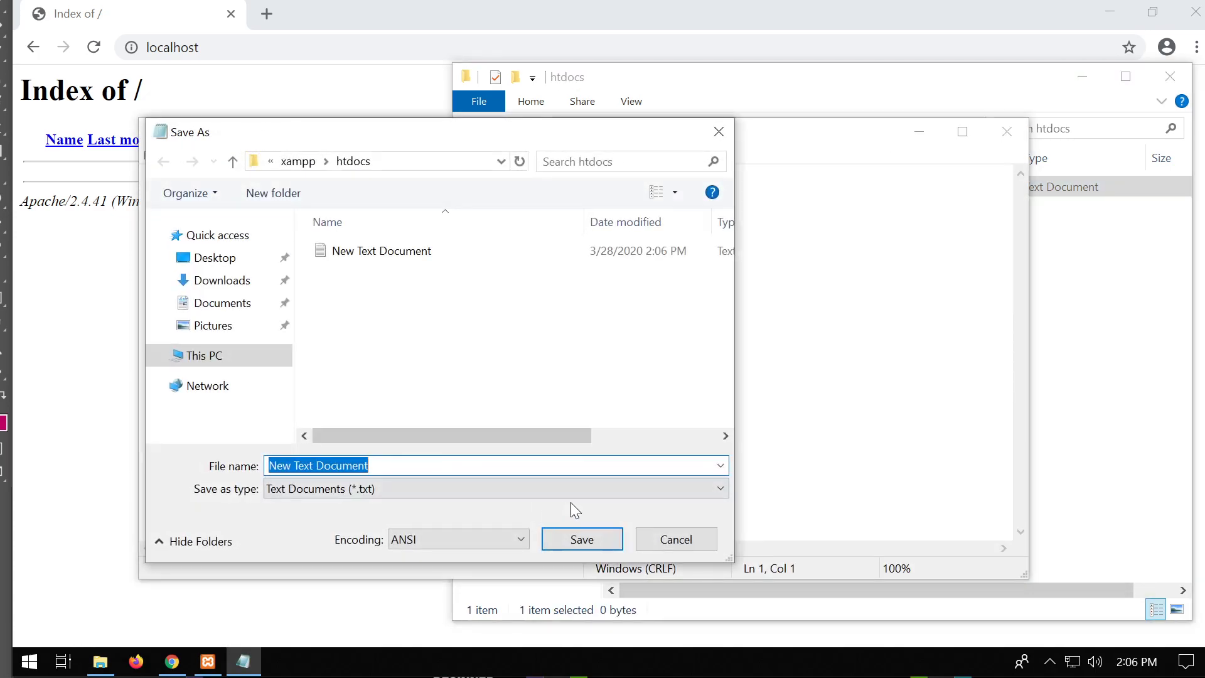
pyautogui.write('index.html')
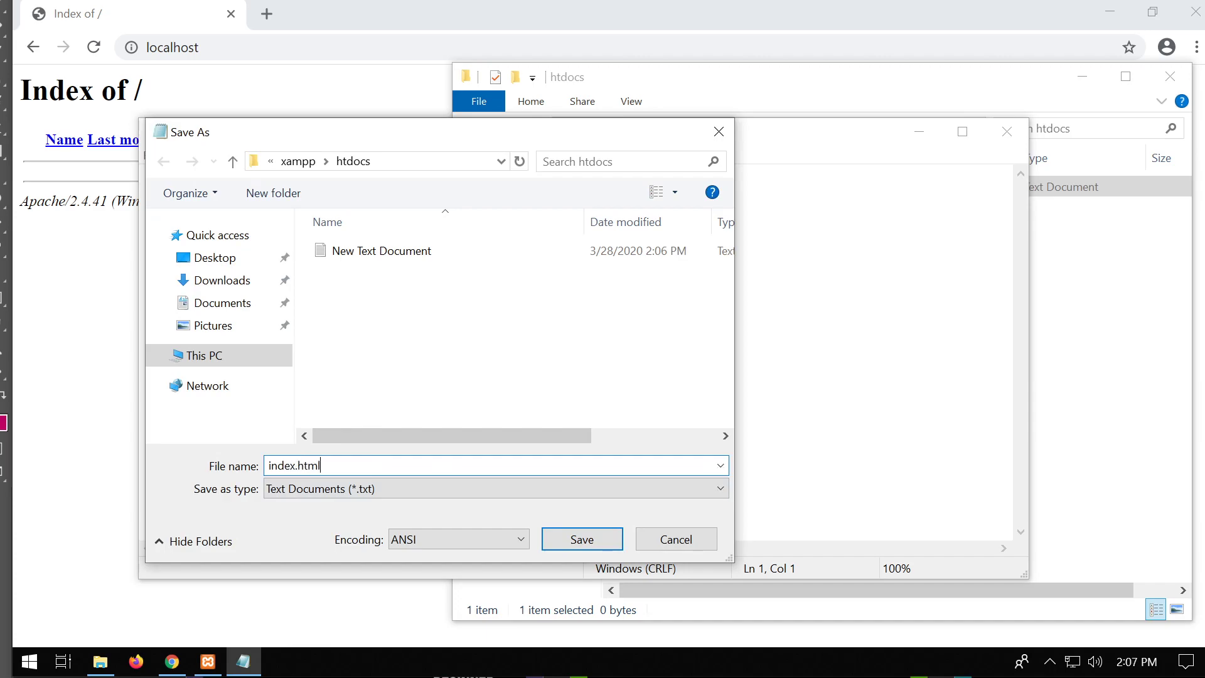
pyautogui.click(545, 489)
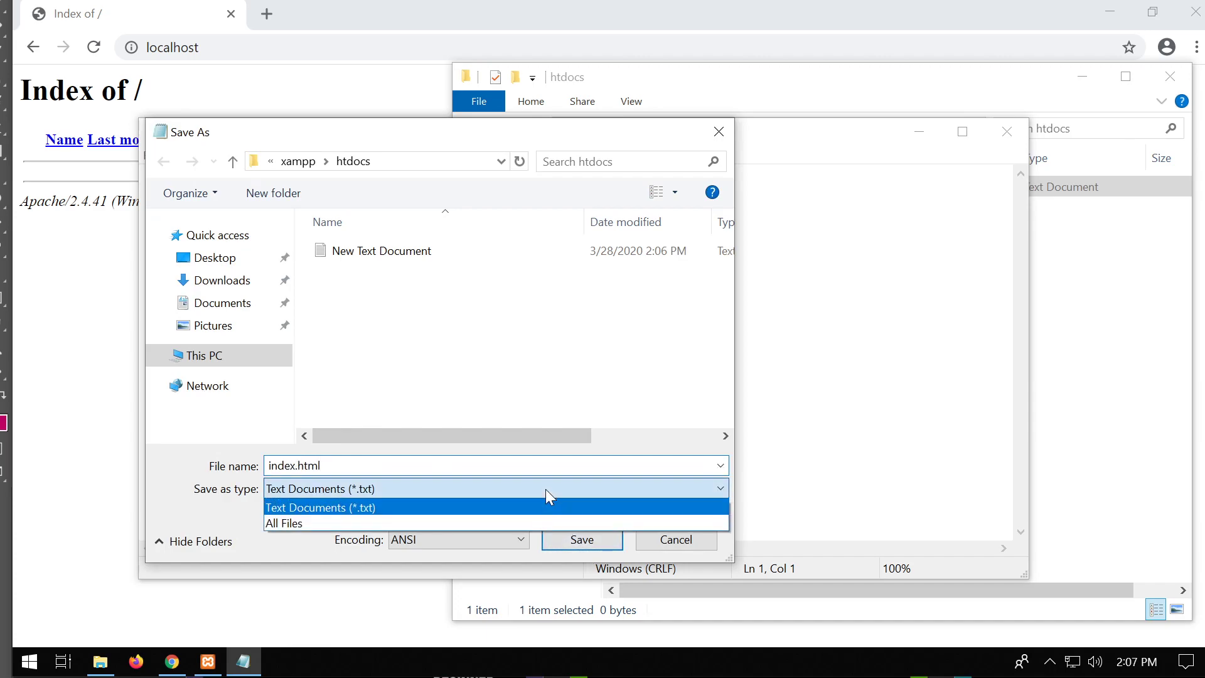
pyautogui.click(531, 523)
pyautogui.click(579, 540)
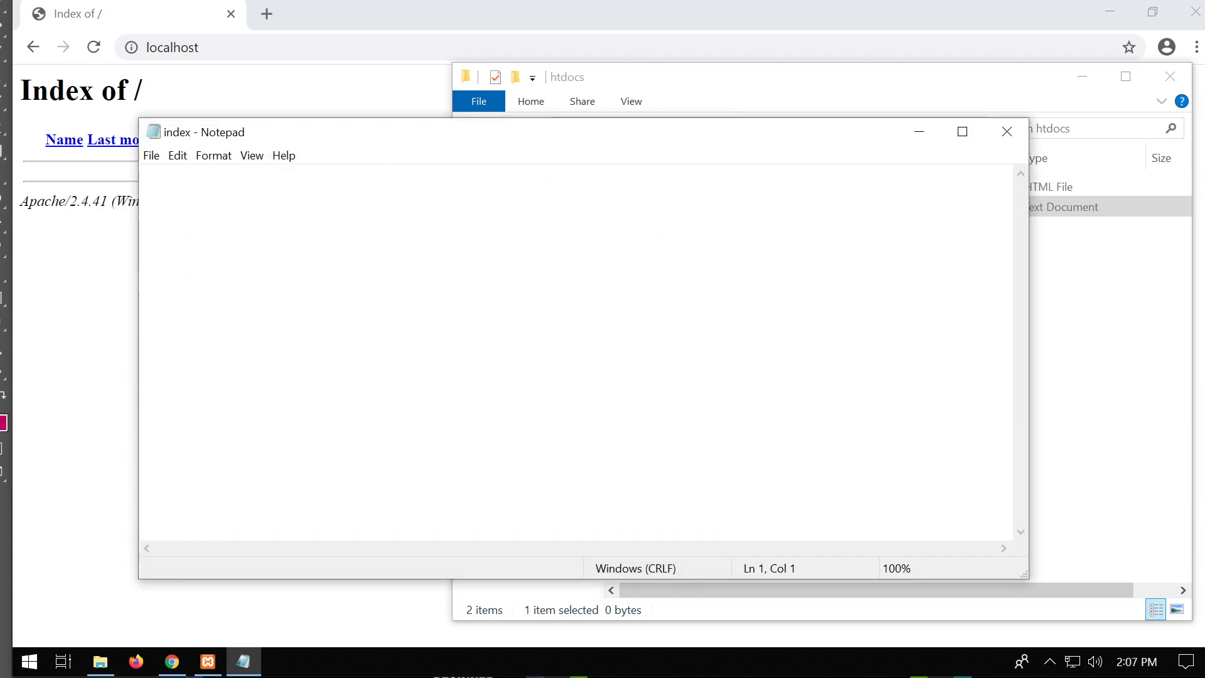
# Close Notepad and delete the leftover New Text Document.
pyautogui.moveTo(357, 146); pyautogui.dragTo(435, 227)
pyautogui.click(1084, 212)
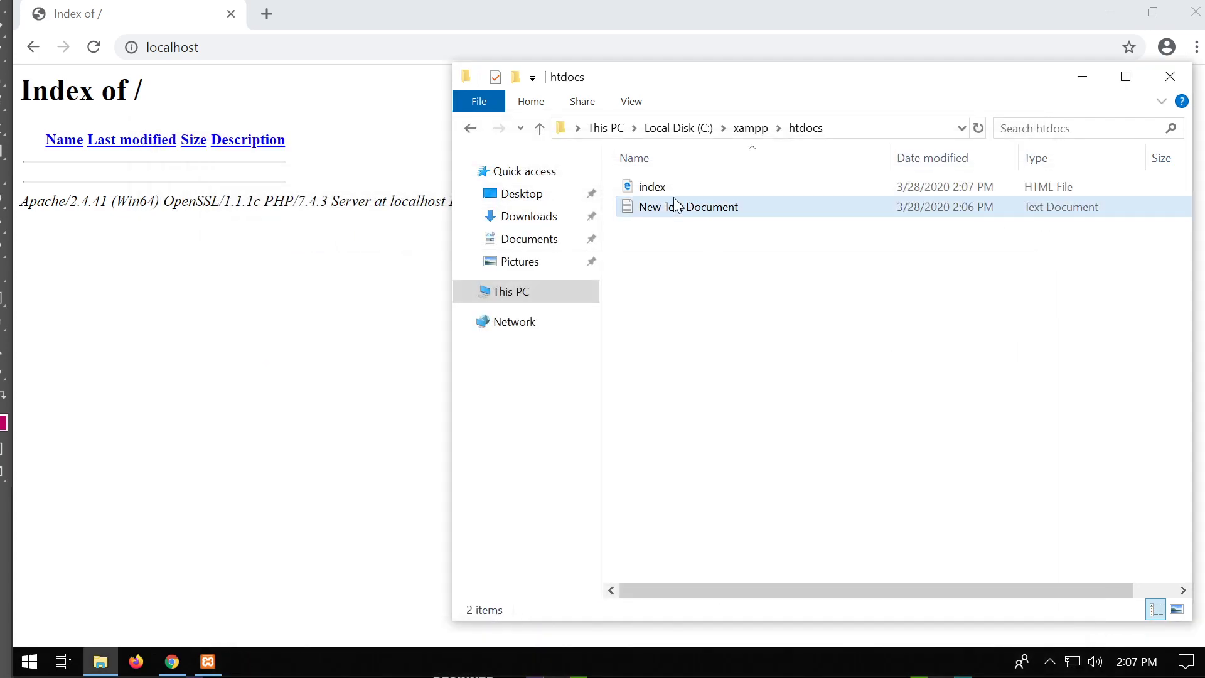
pyautogui.click(679, 214)
pyautogui.press('Delete')
# Open index.html with Notepad, type helloworld, and close it.
pyautogui.rightClick(647, 187)
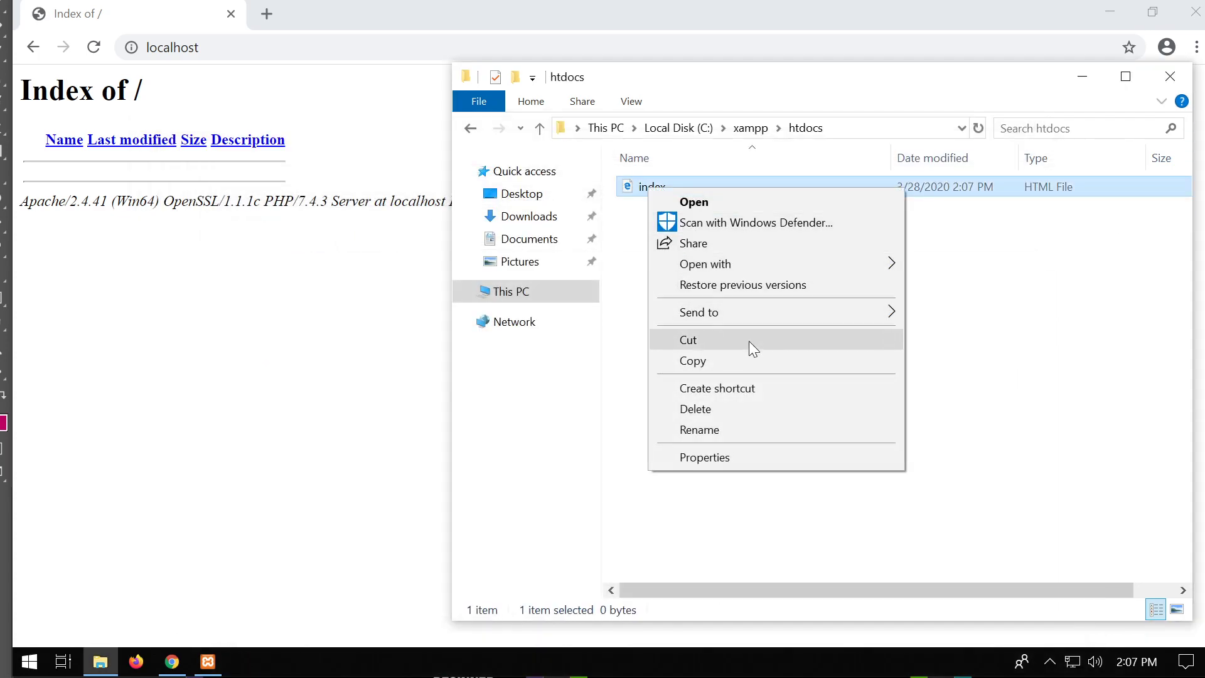
pyautogui.moveTo(788, 262)
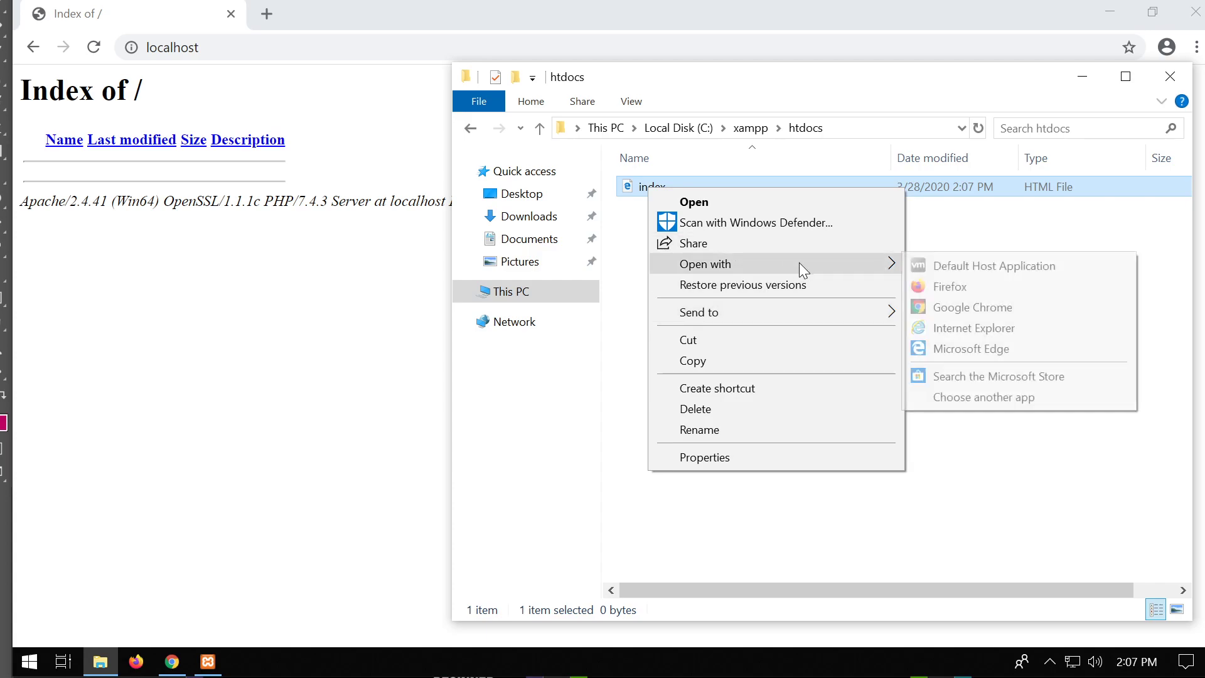
pyautogui.click(990, 404)
pyautogui.scroll(-2, 540, 461)
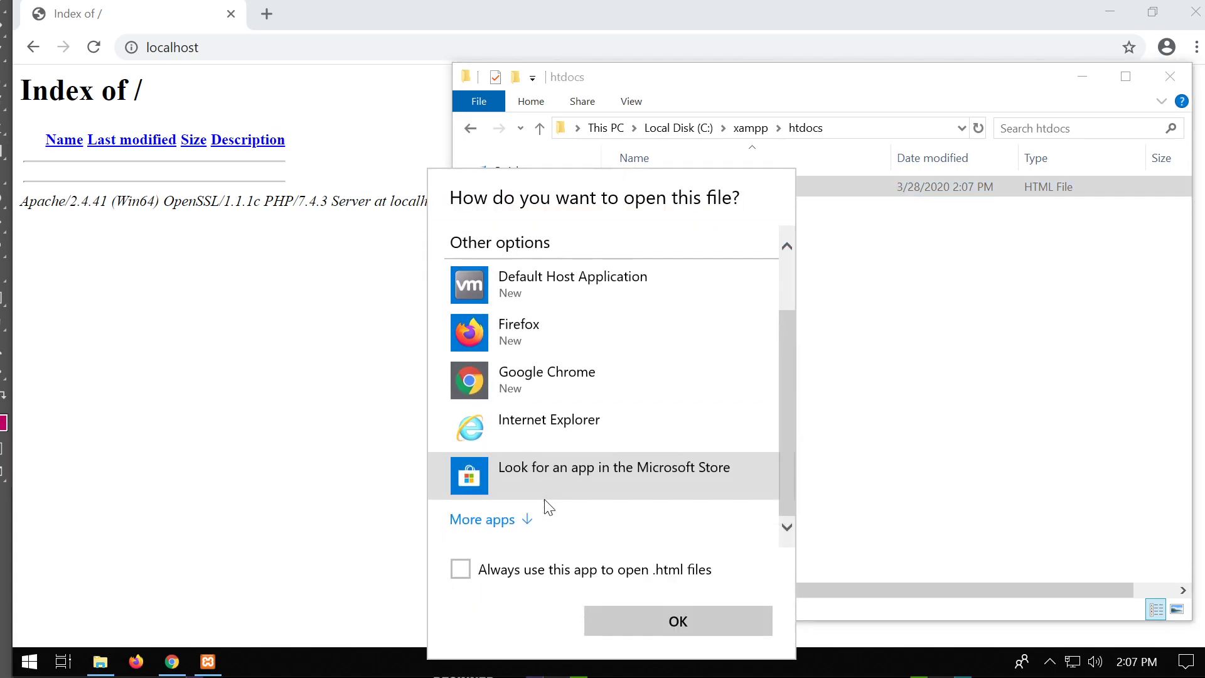
pyautogui.click(525, 519)
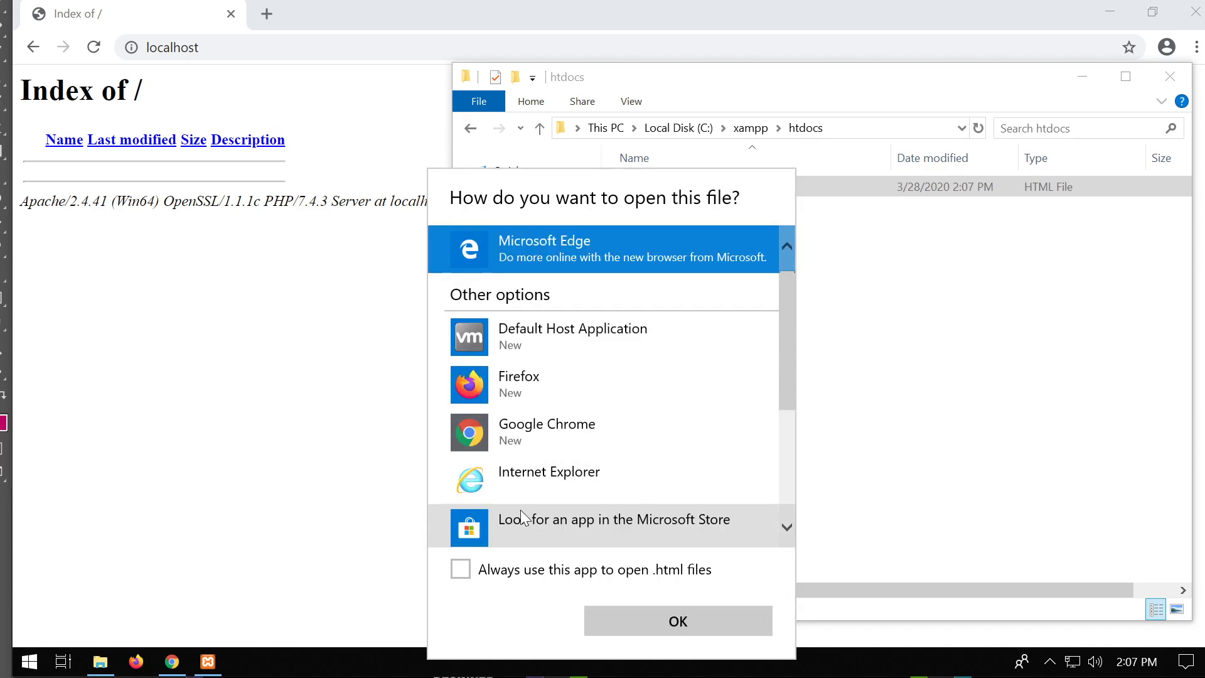
pyautogui.scroll(-3, 510, 517)
pyautogui.click(544, 336)
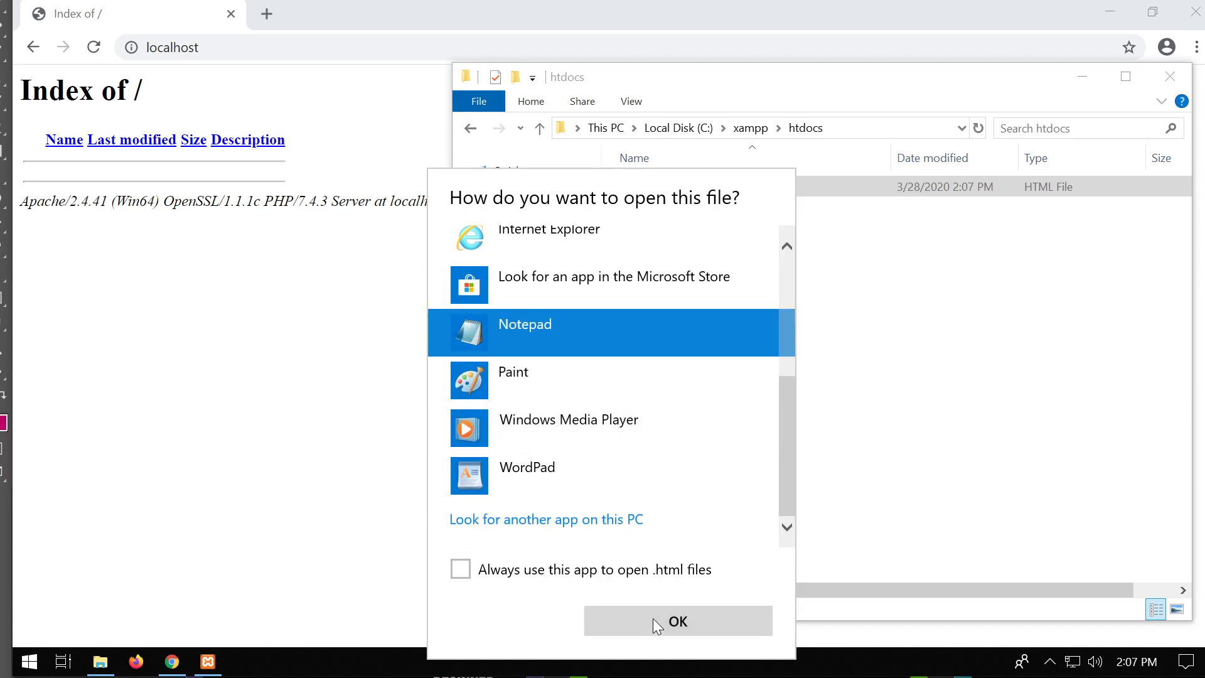
pyautogui.click(653, 620)
pyautogui.write('helloworld')
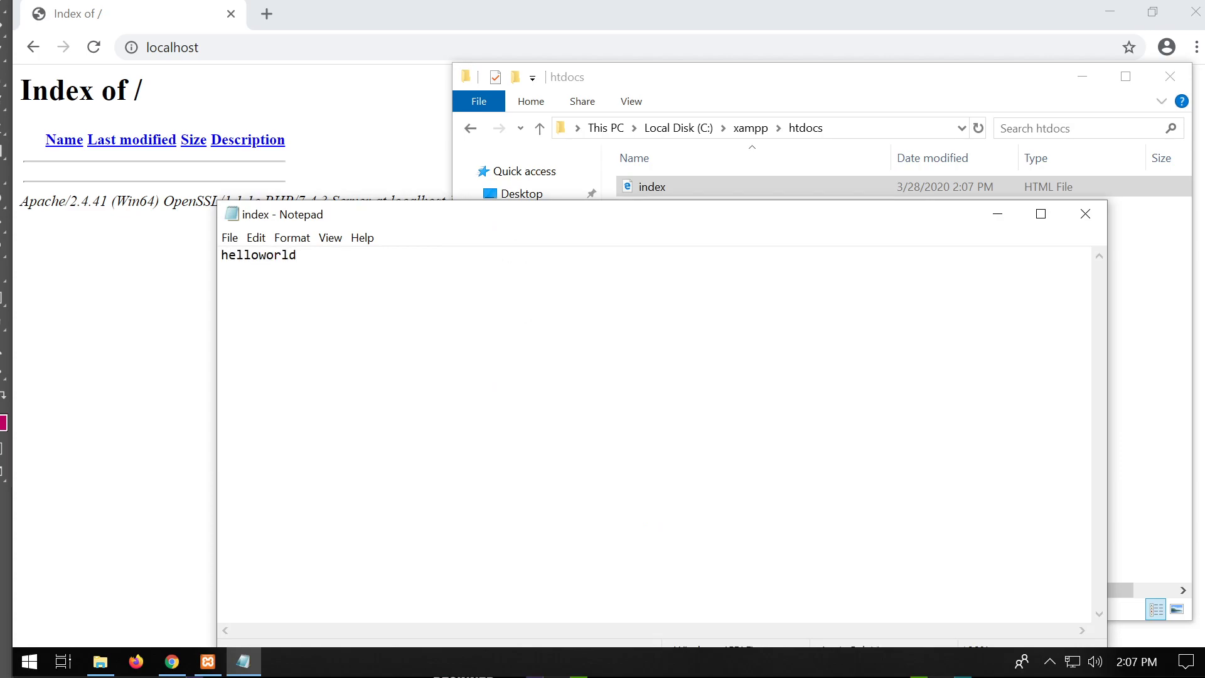
pyautogui.click(1085, 213)
pyautogui.click(1057, 261)
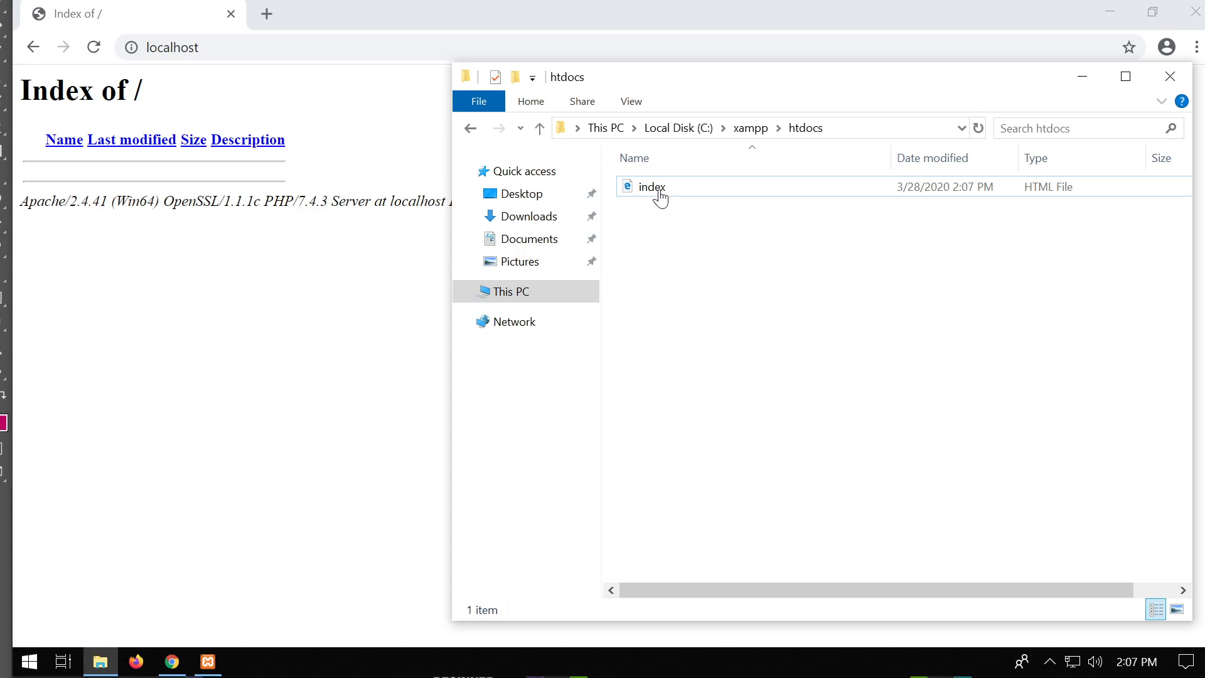
# Reload localhost to see the helloworld page, then rename index.html to indexsd.html.
pyautogui.click(200, 47)
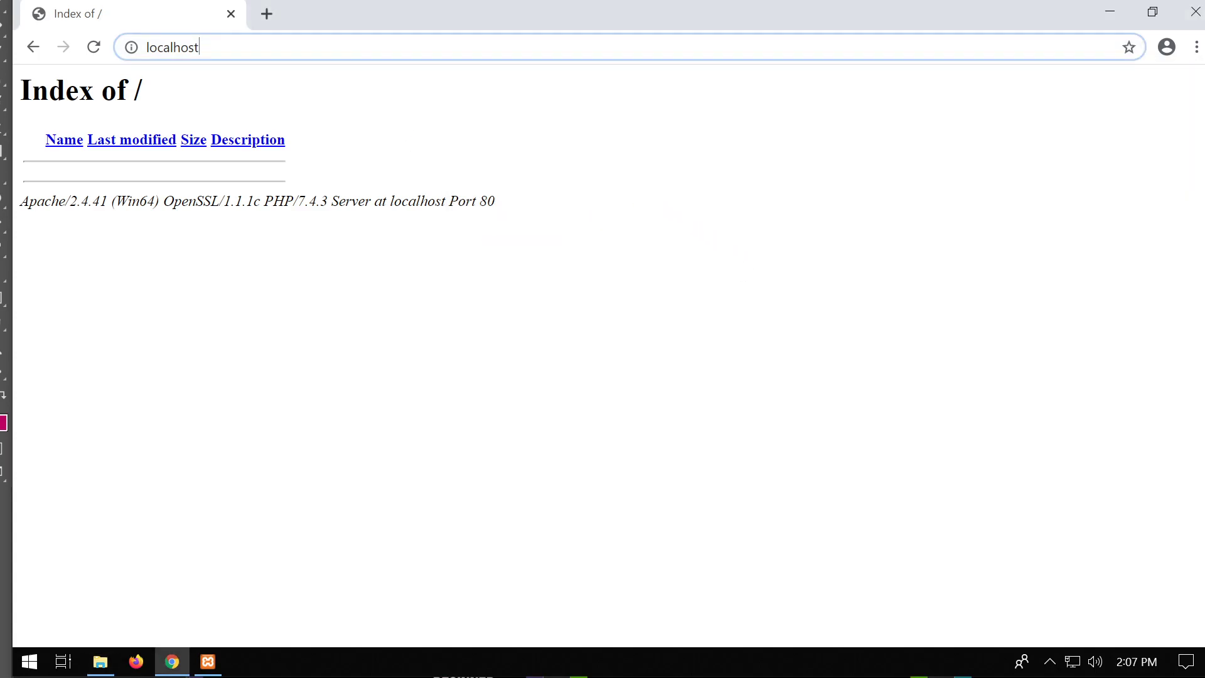
pyautogui.press('Return')
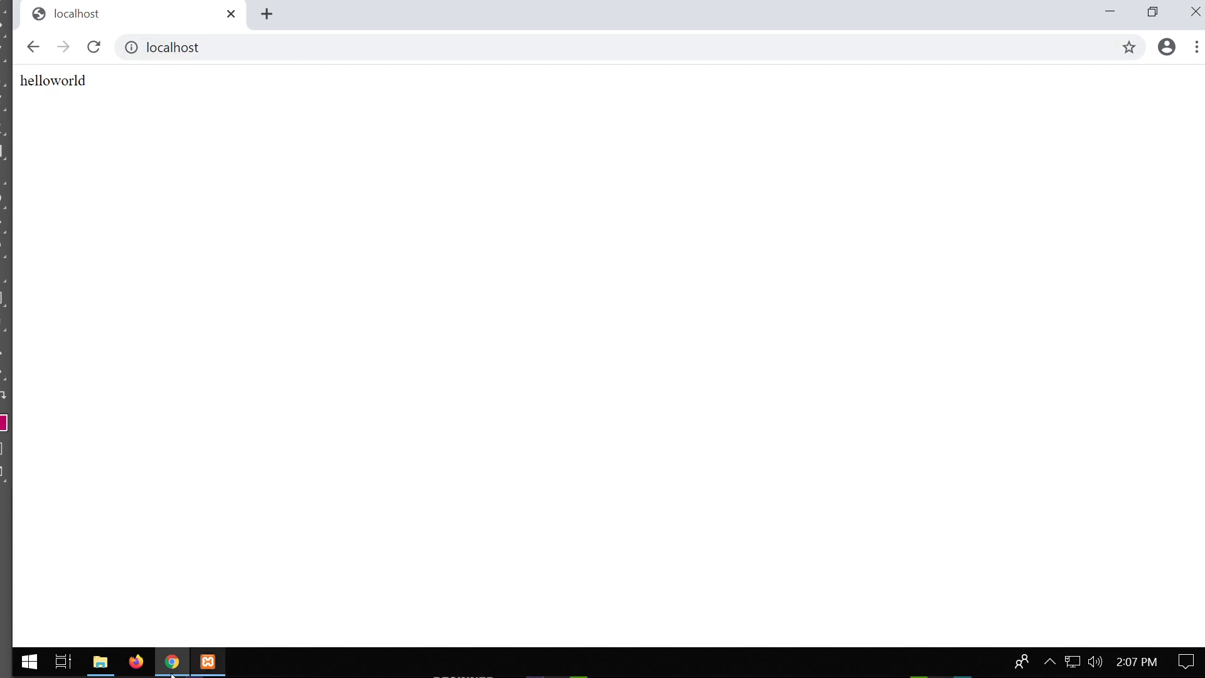
pyautogui.click(101, 662)
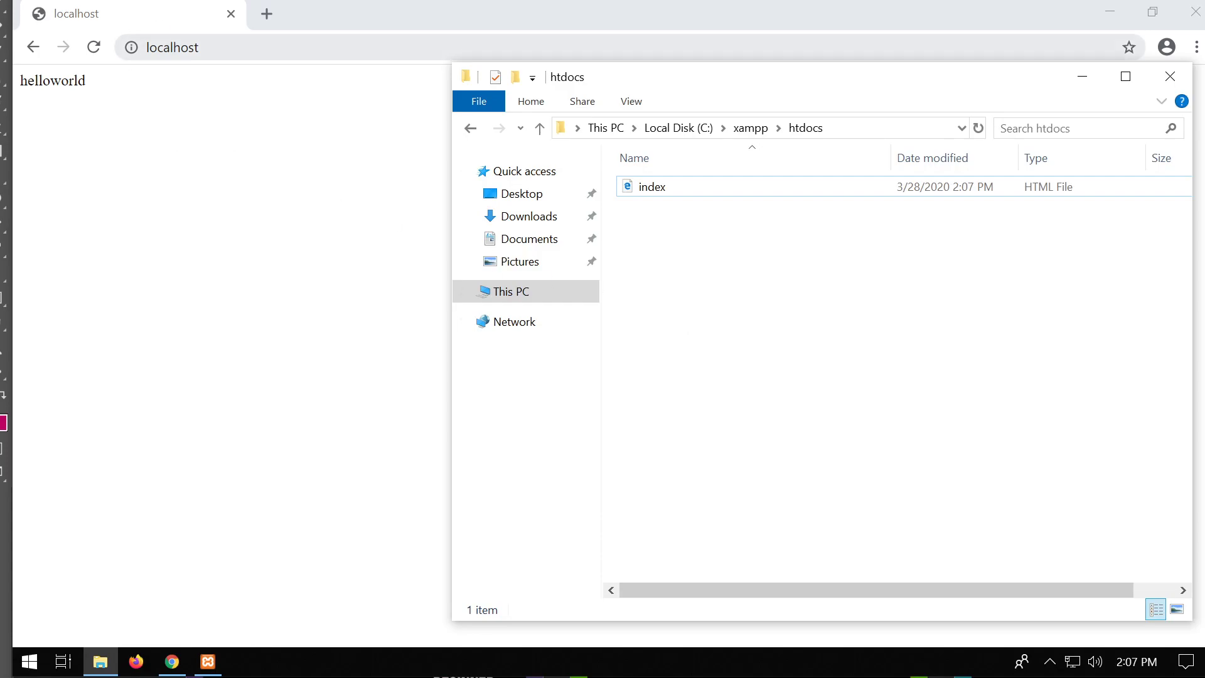
pyautogui.click(668, 196)
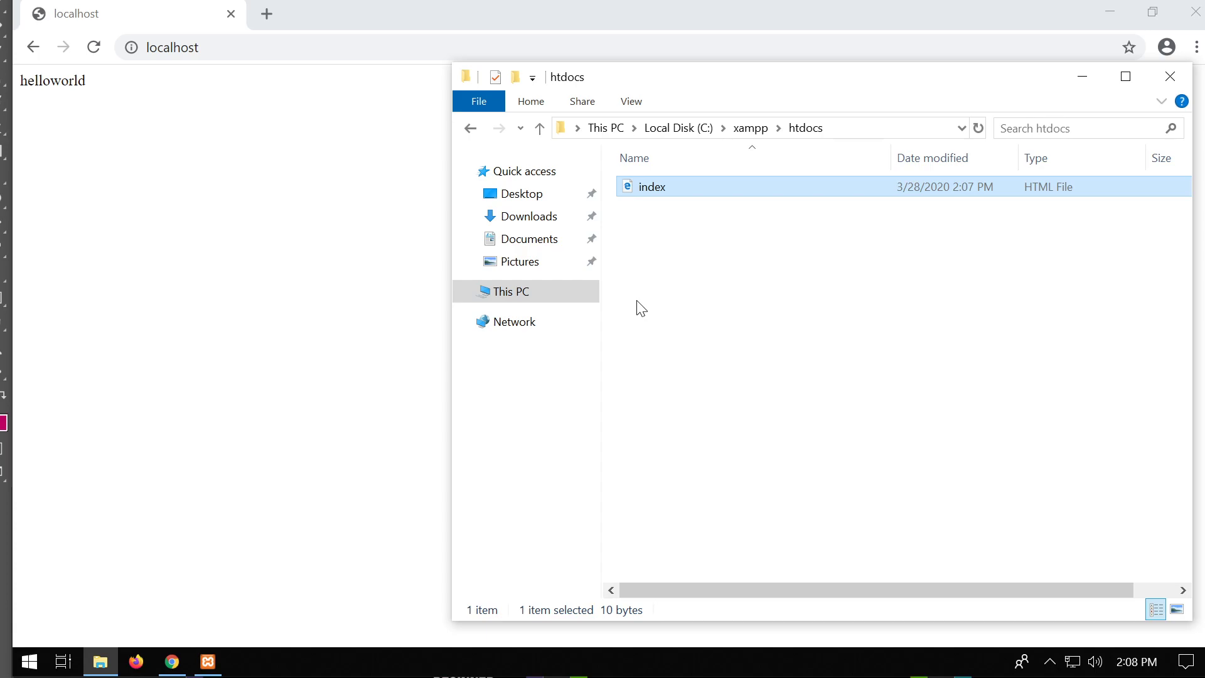
pyautogui.click(650, 199)
pyautogui.click(652, 189)
pyautogui.press('F2')
pyautogui.press('Right')
pyautogui.write('sd')
pyautogui.click(699, 292)
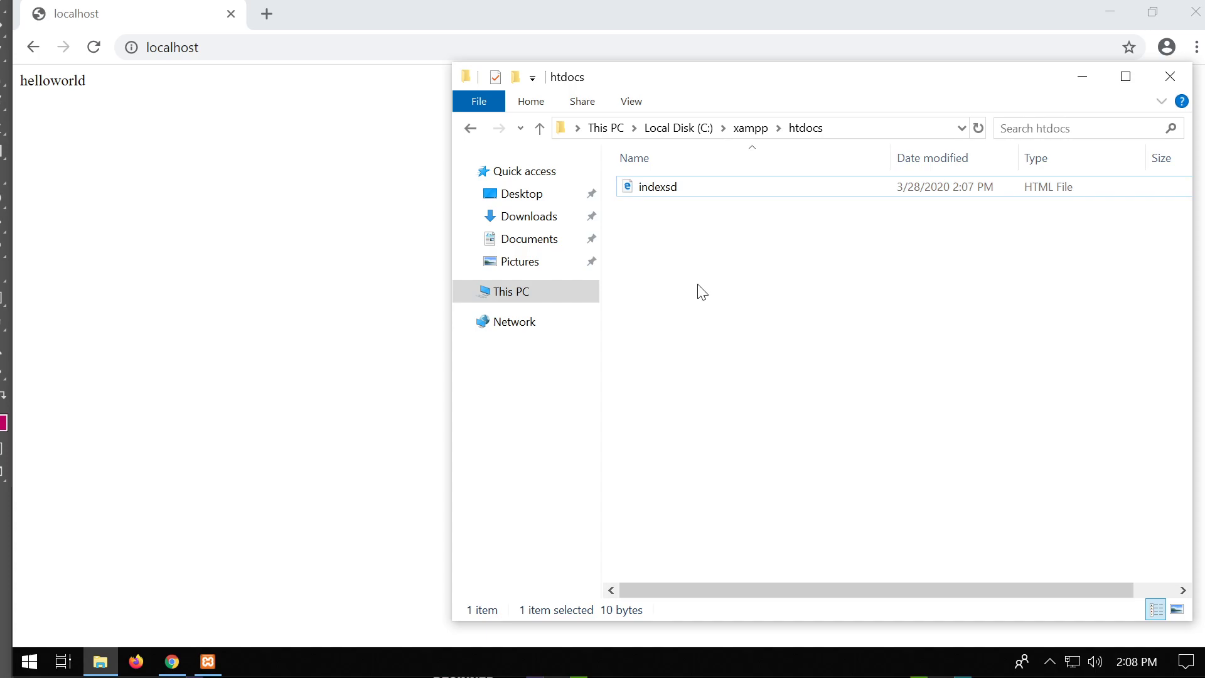
# Reload localhost, open indexsd.html from the listing, then return to the localhost root.
pyautogui.click(93, 48)
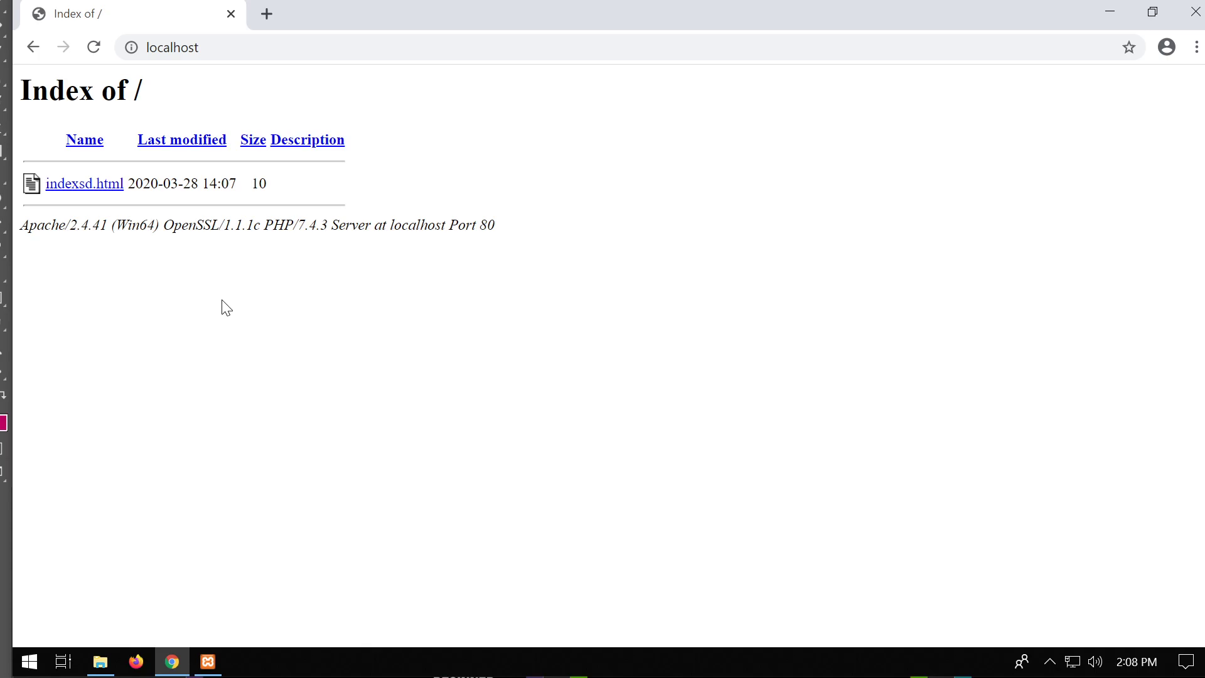
pyautogui.click(106, 665)
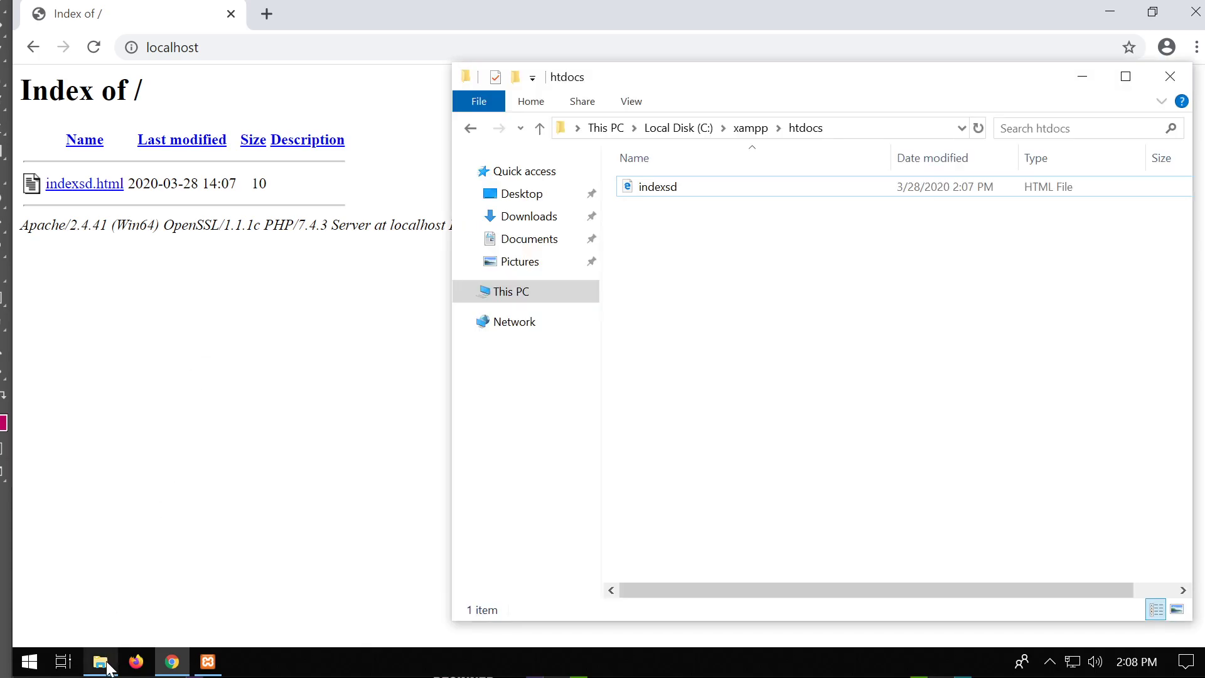
pyautogui.click(677, 196)
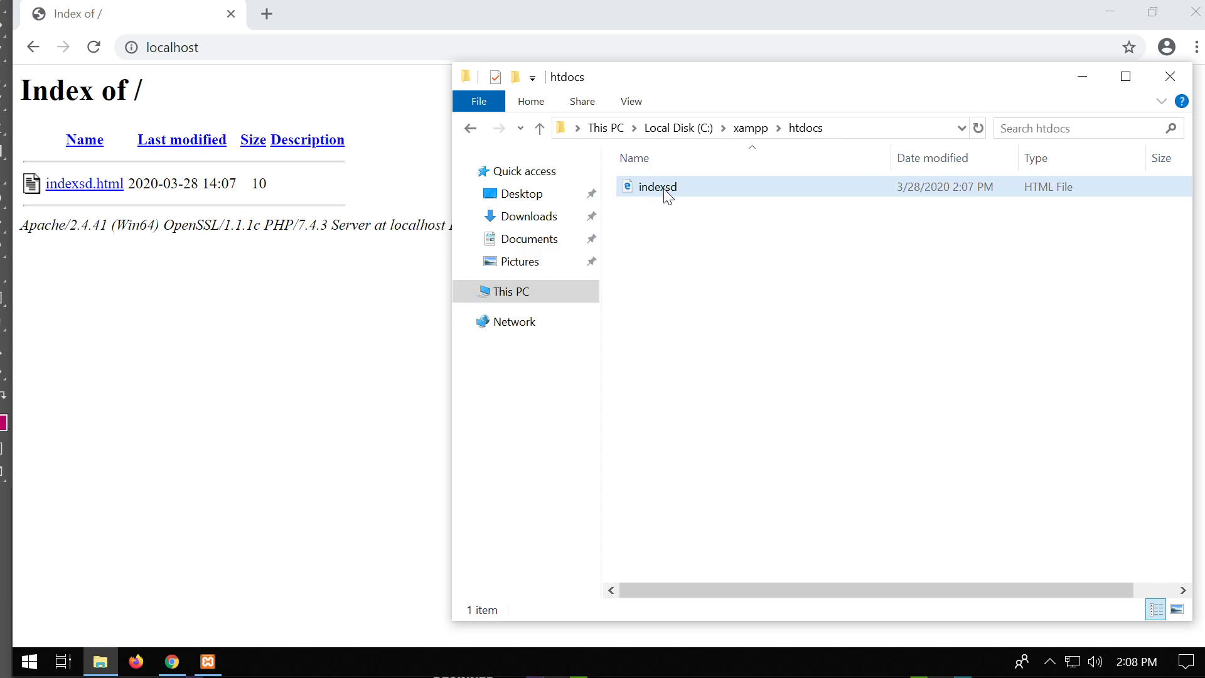
pyautogui.click(86, 191)
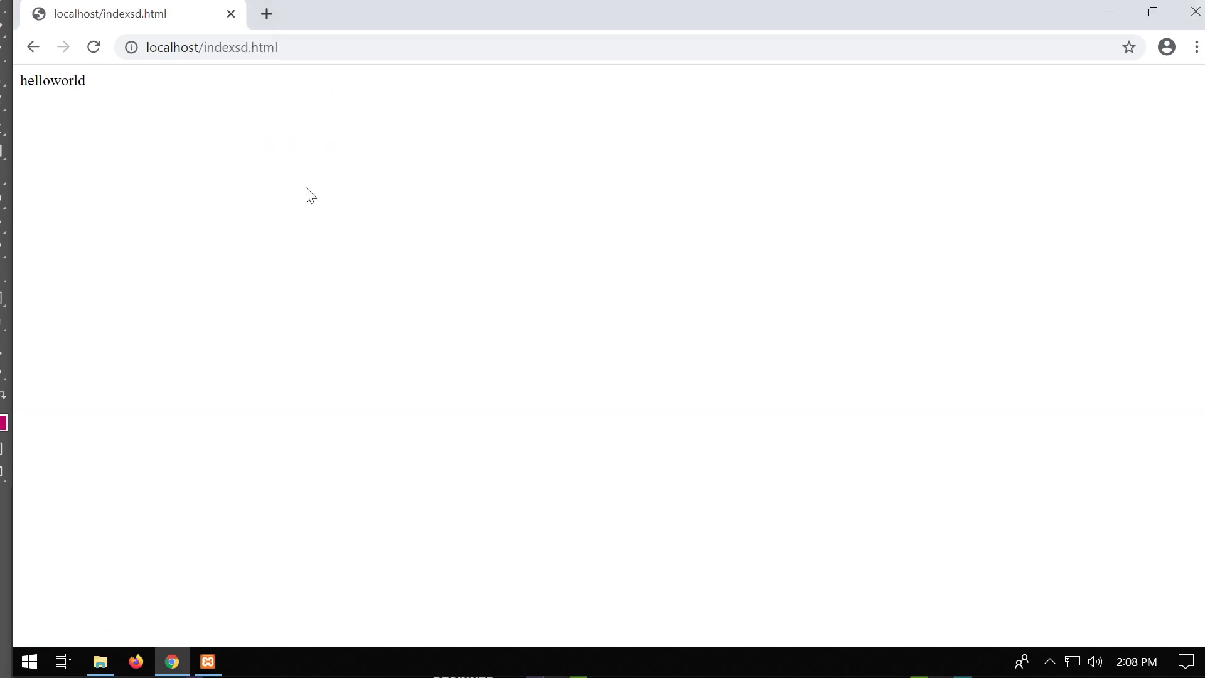
pyautogui.moveTo(202, 48); pyautogui.dragTo(280, 48)
pyautogui.press('BackSpace')
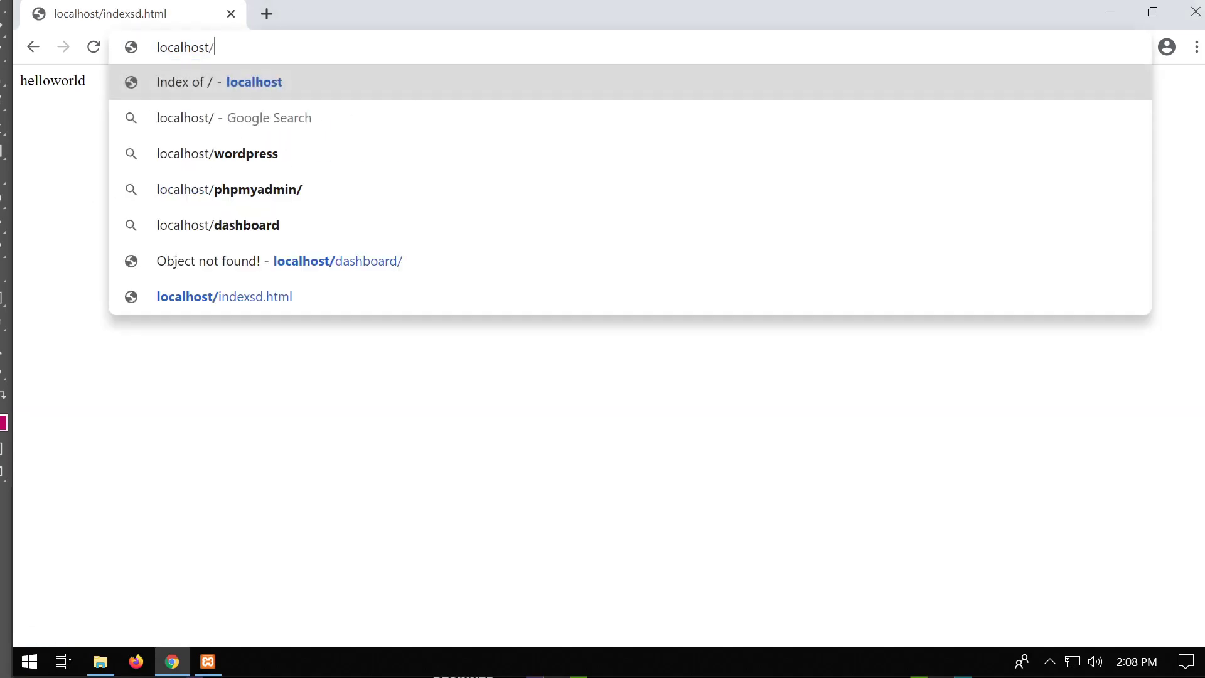
pyautogui.press('Return')
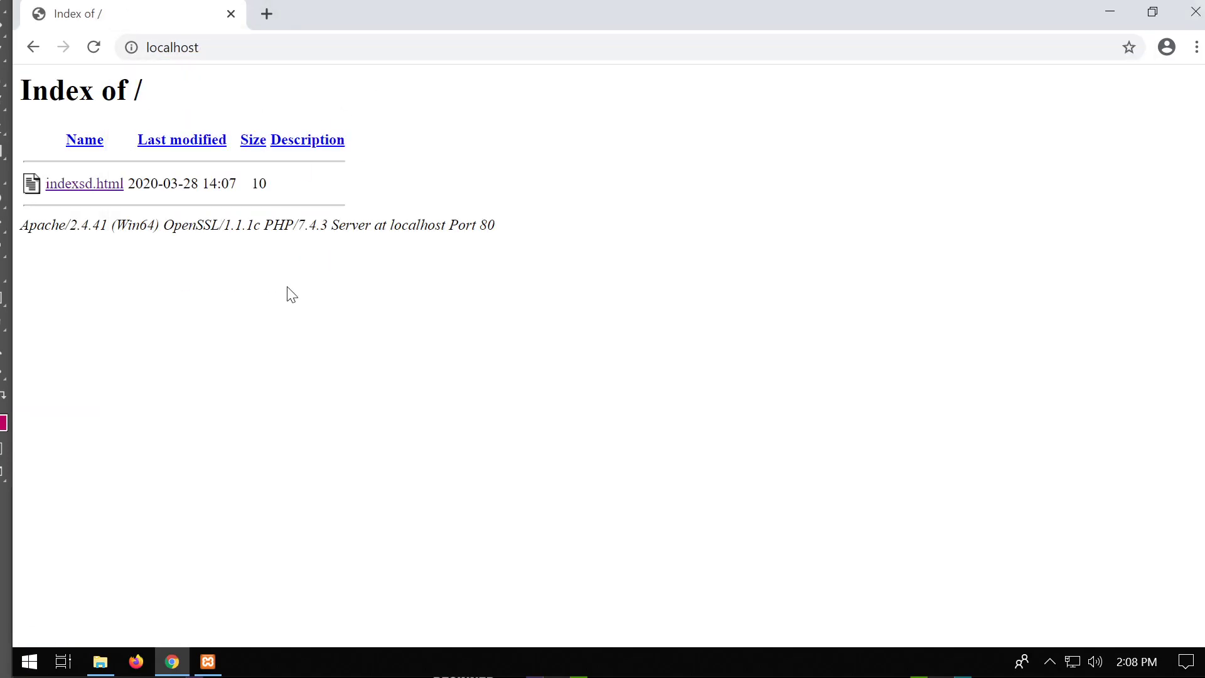
# Delete indexsd.html from the htdocs folder.
pyautogui.click(102, 664)
pyautogui.click(676, 180)
pyautogui.press('Delete')
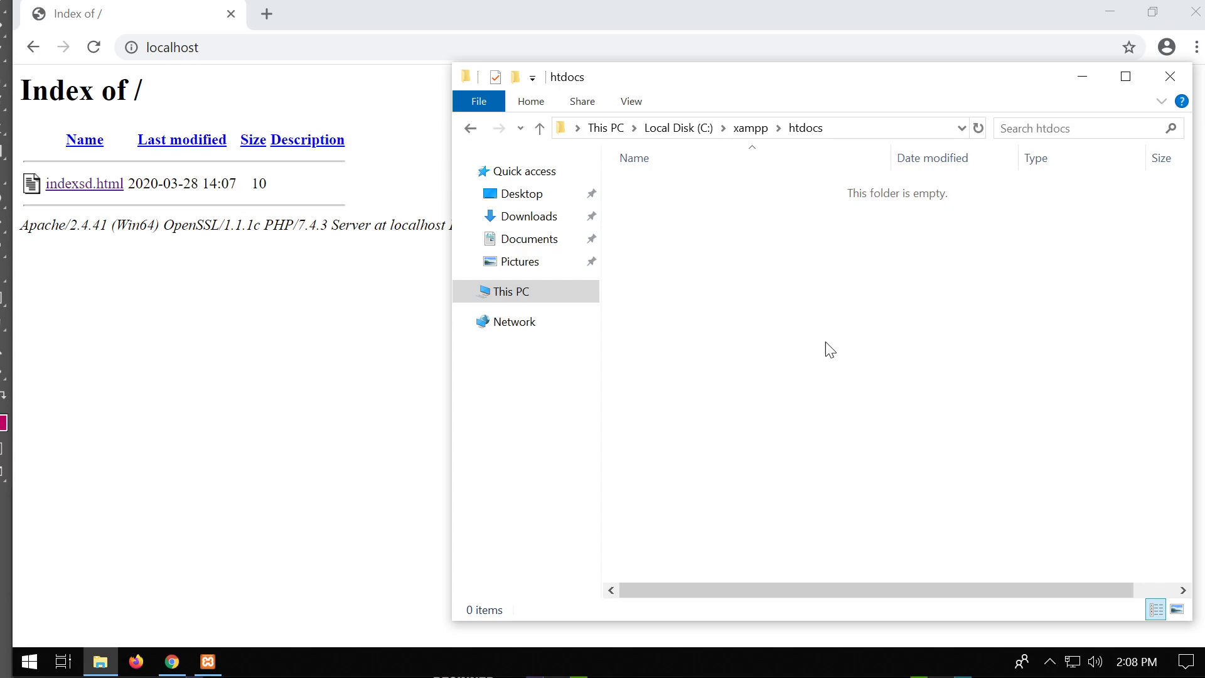
# Open phpMyAdmin at localhost/phpmyadmin.
pyautogui.click(295, 48)
pyautogui.click(295, 48)
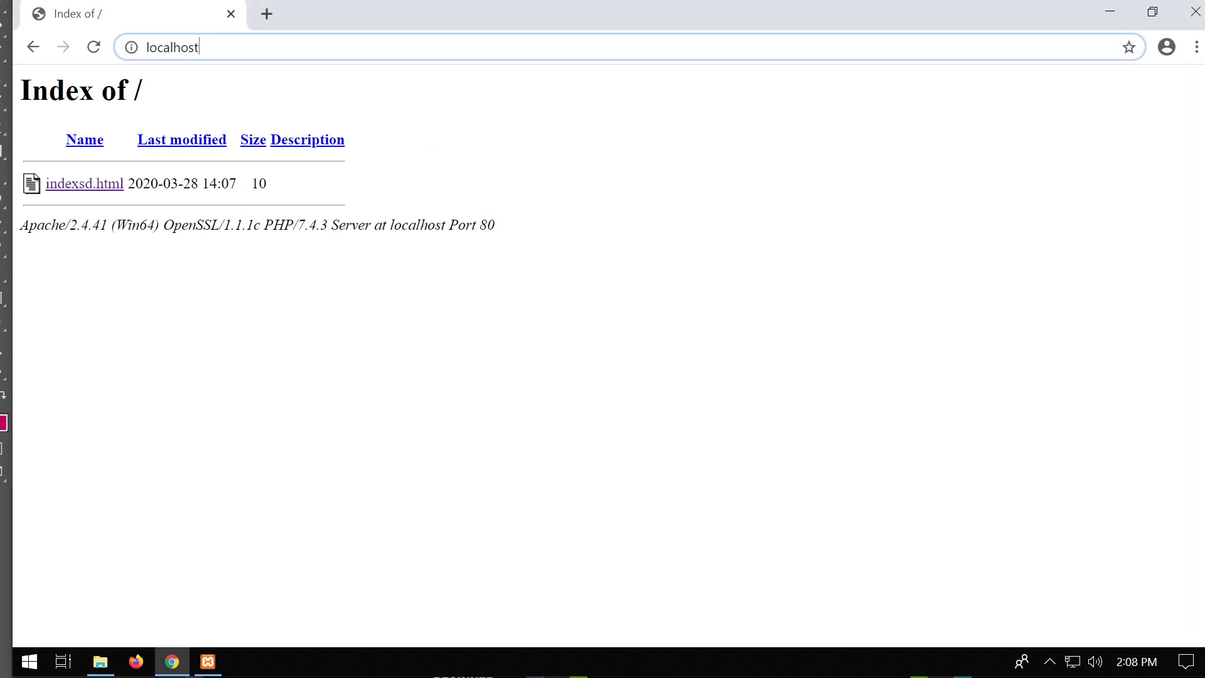
pyautogui.write('/php')
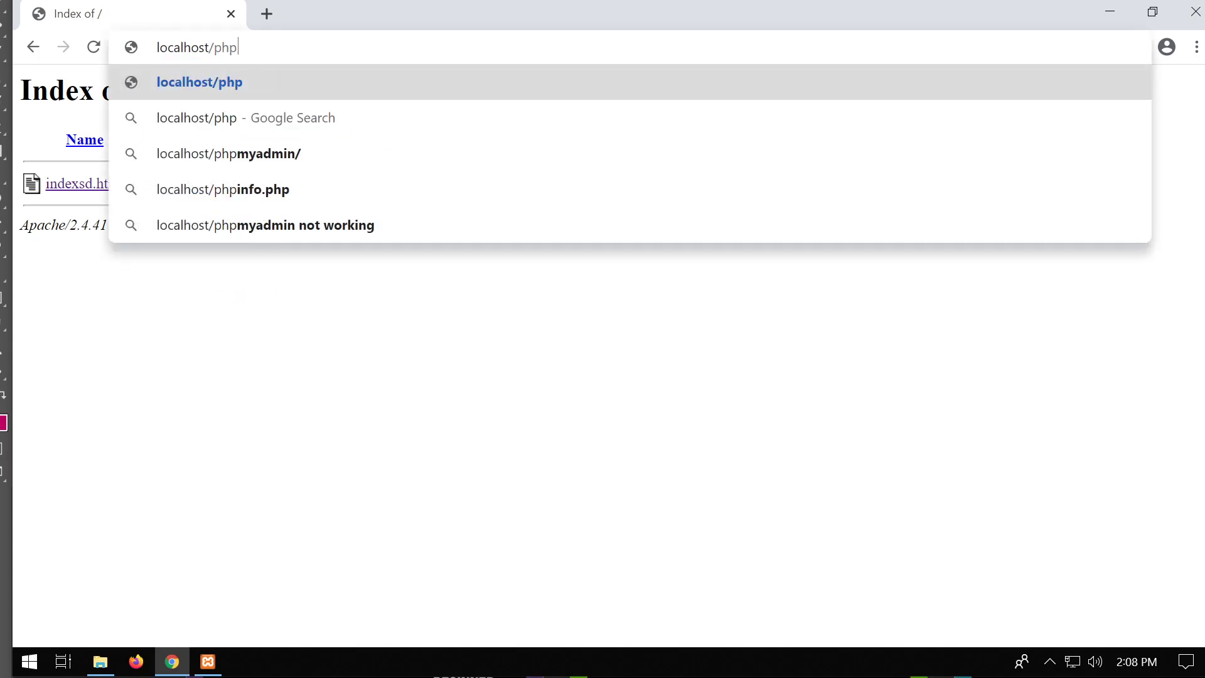
pyautogui.write('myadmin')
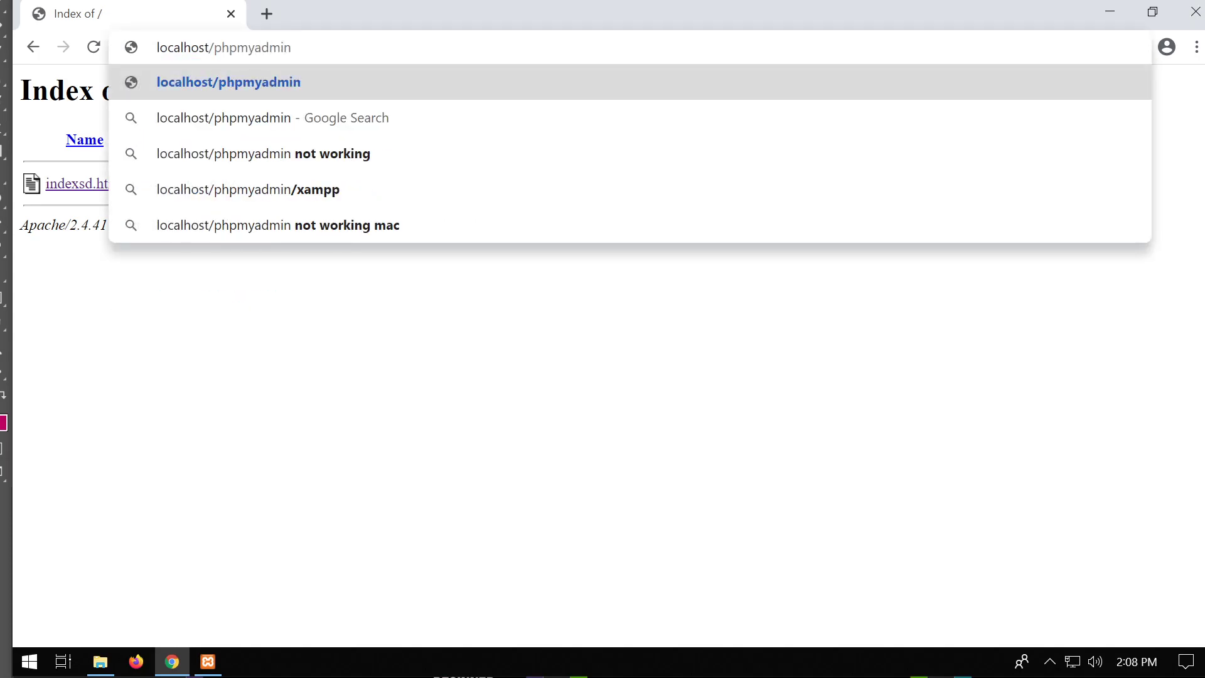
pyautogui.press('Return')
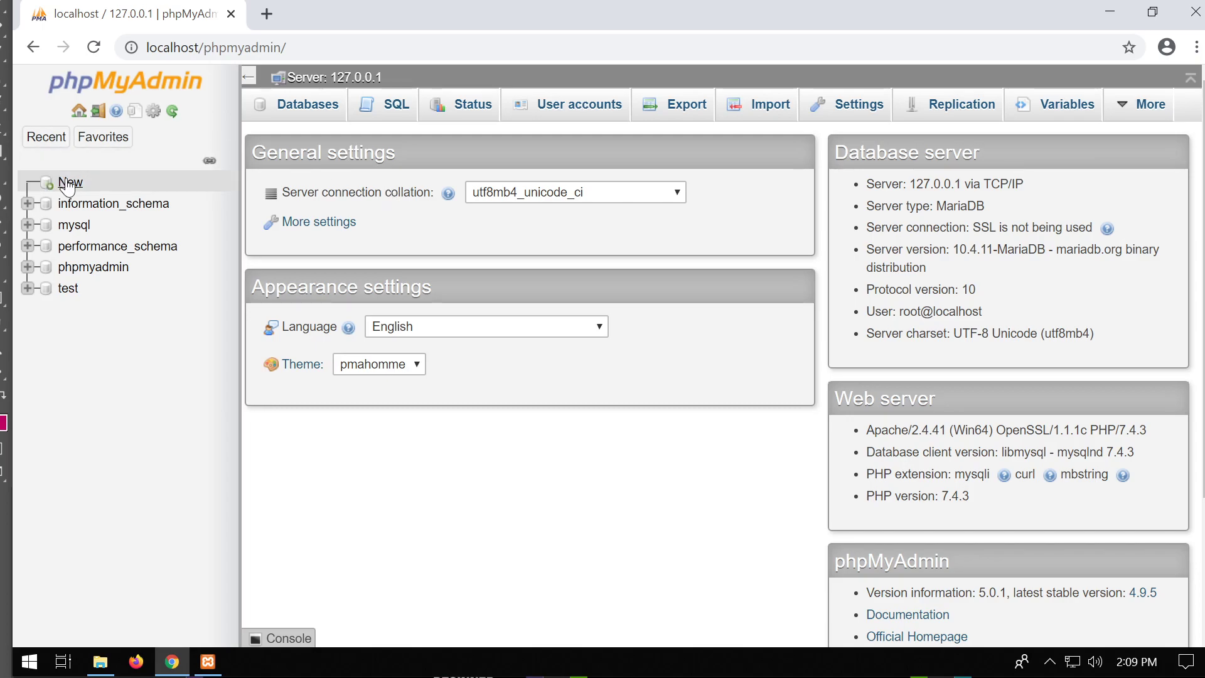
pyautogui.click(27, 204)
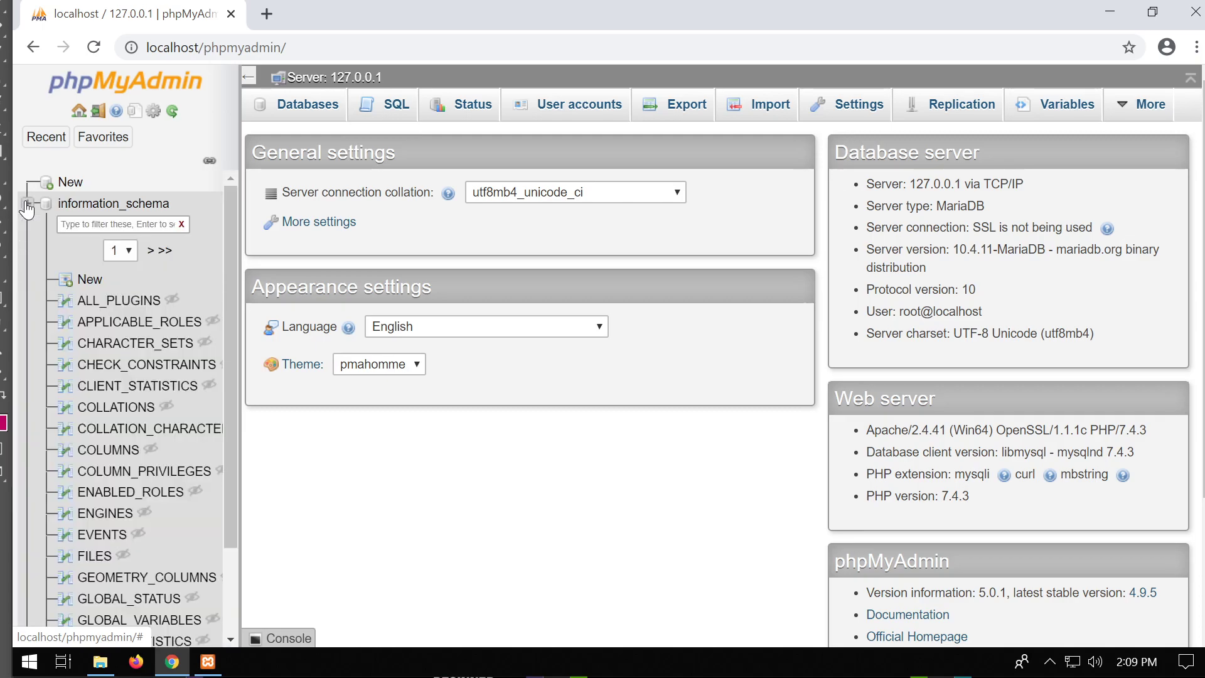
pyautogui.click(27, 205)
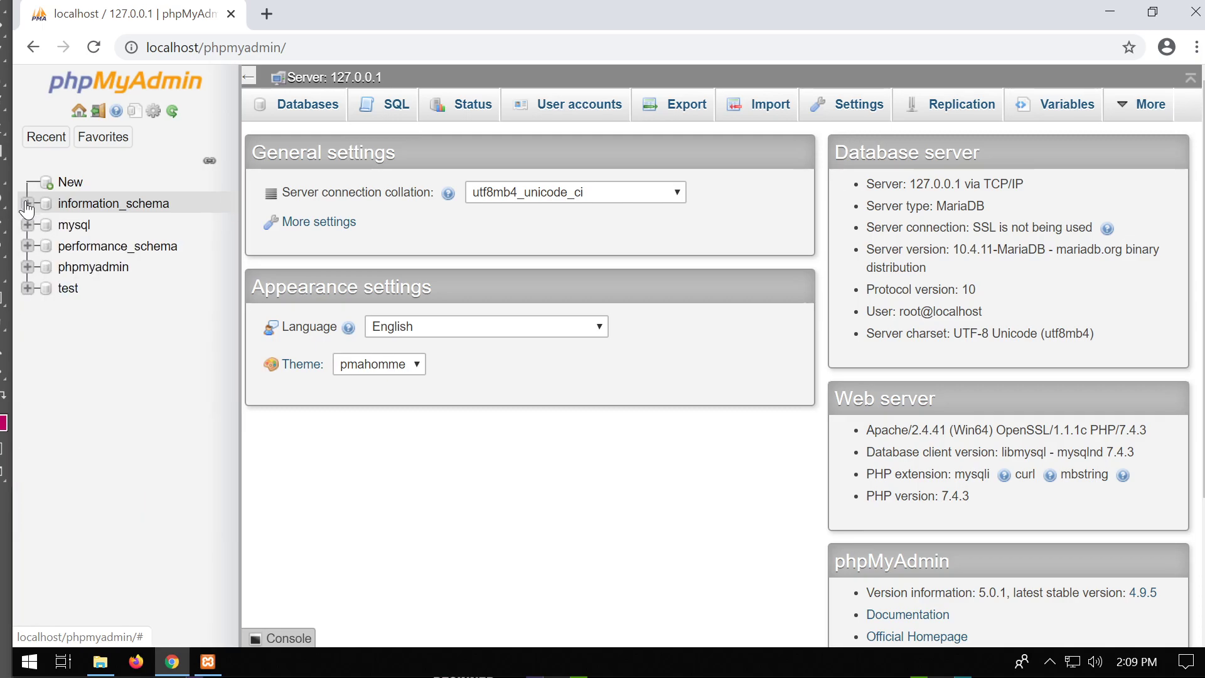
# Drop the test database from its Operations page and confirm.
pyautogui.click(68, 290)
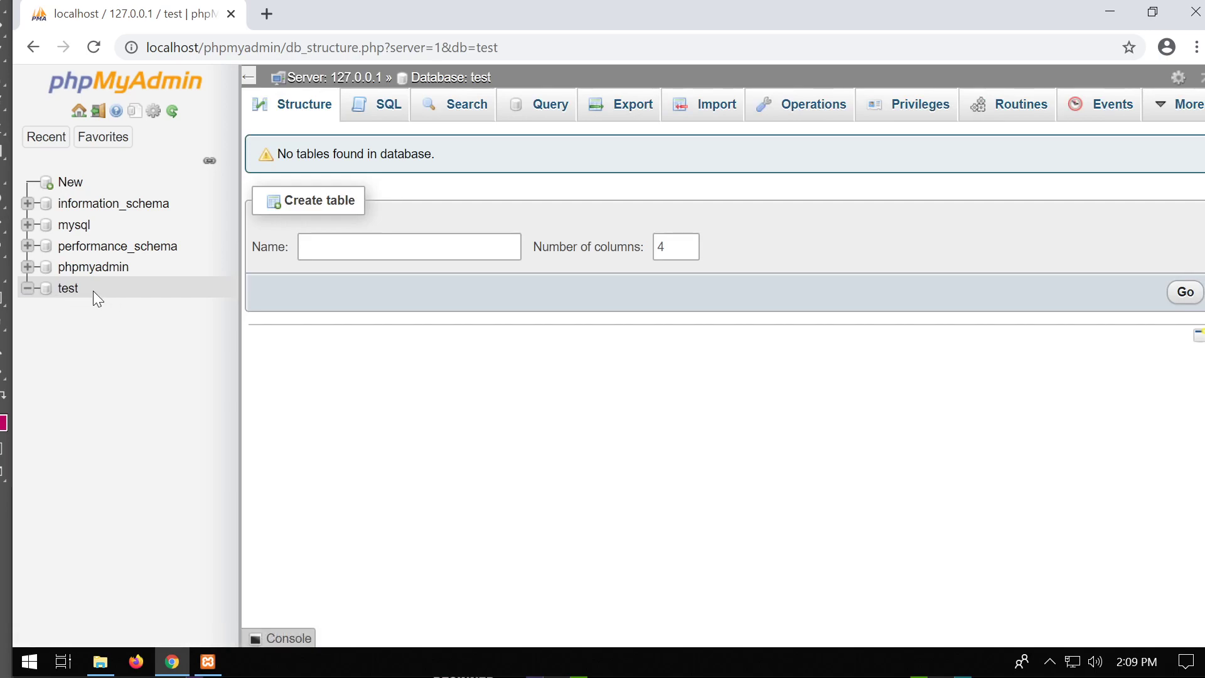
pyautogui.click(46, 294)
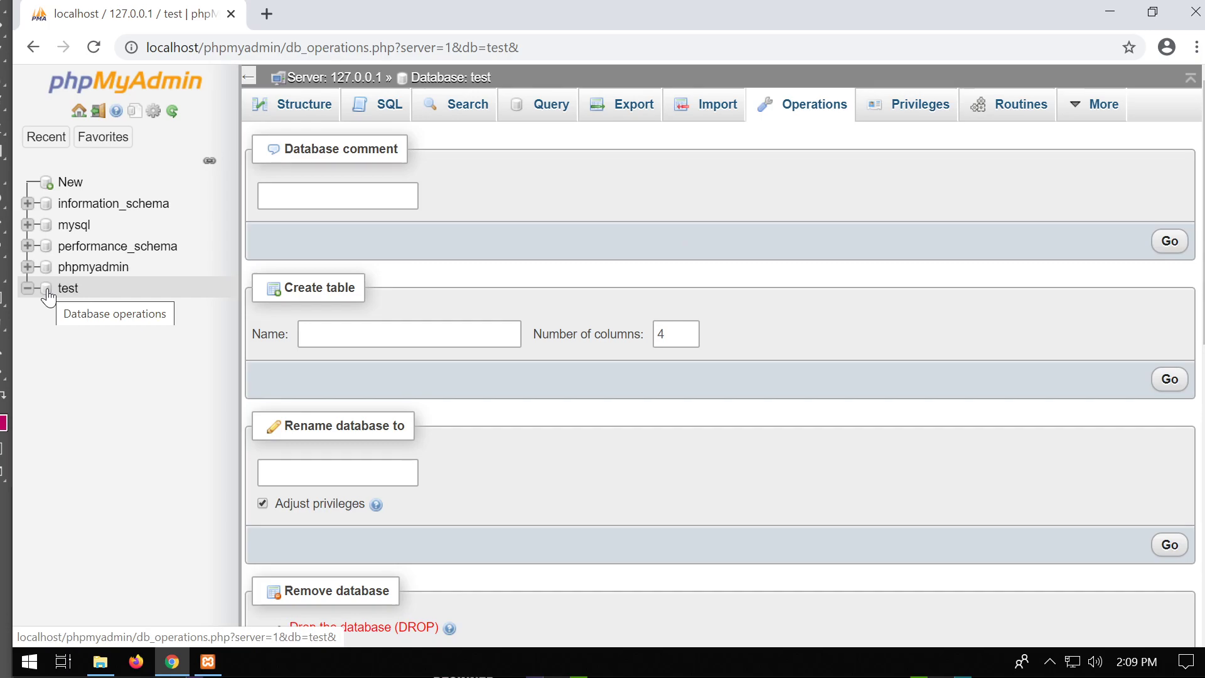
pyautogui.scroll(-5, 598, 214)
pyautogui.scroll(1, 534, 220)
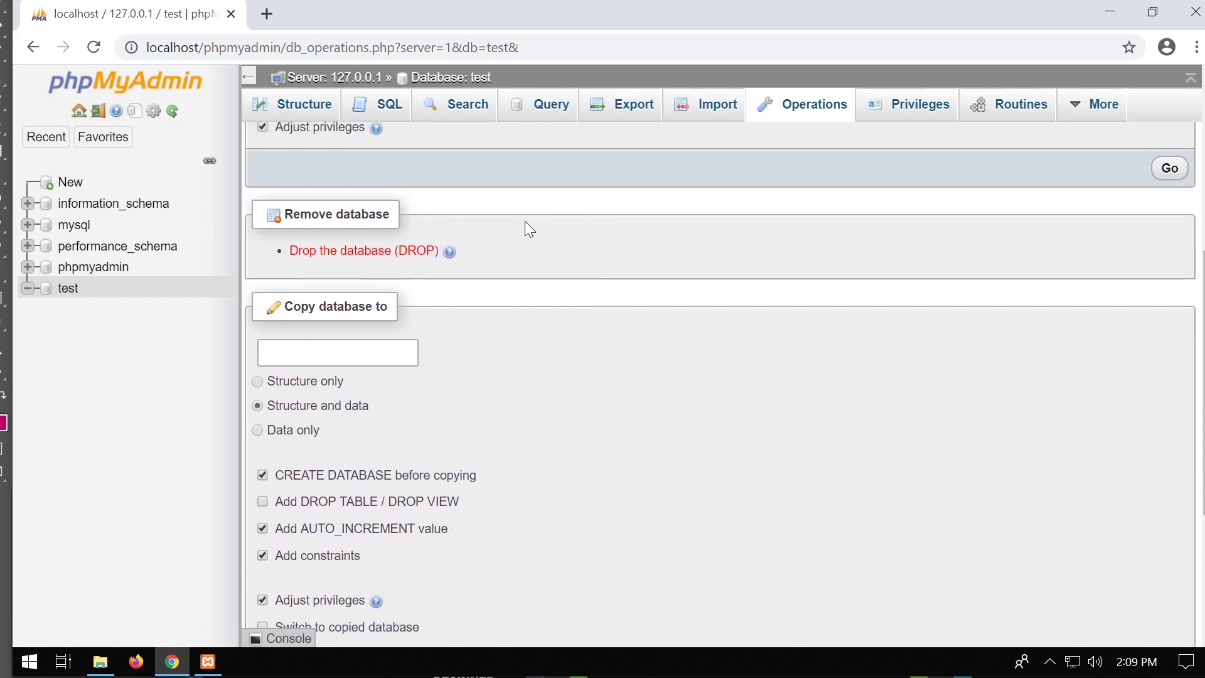
pyautogui.scroll(3, 532, 227)
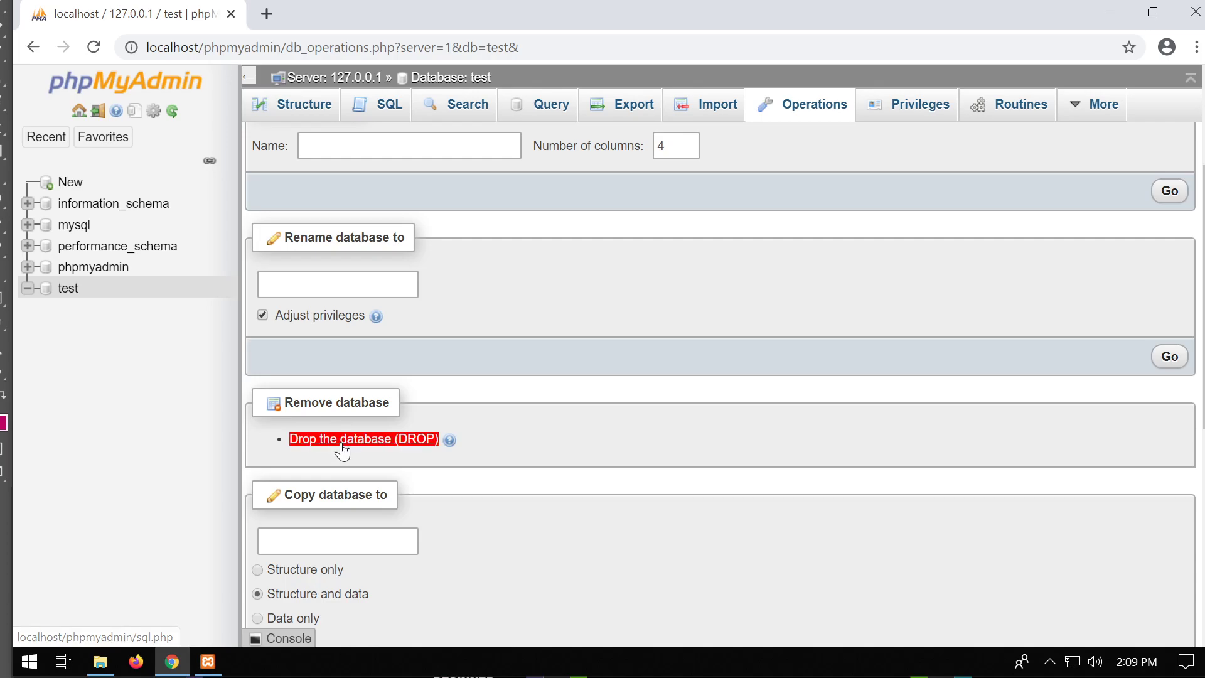
pyautogui.click(350, 442)
pyautogui.click(641, 408)
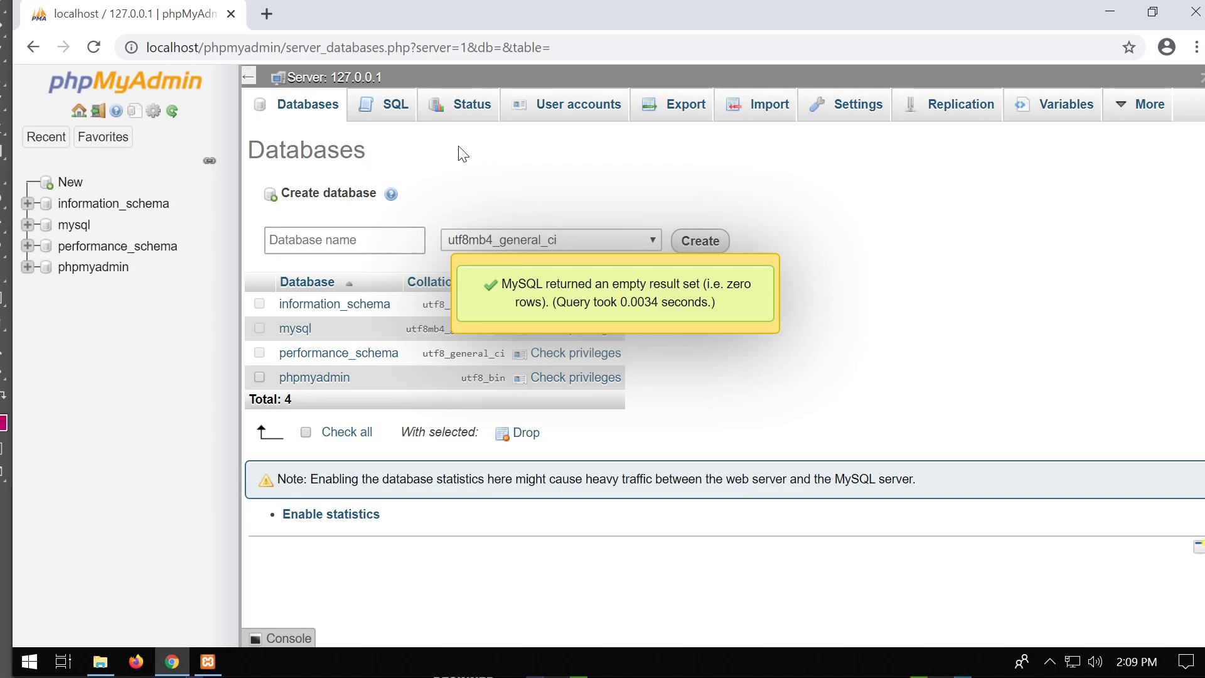
# Create a database named wp from the Databases page, then view its Operations and Structure pages.
pyautogui.click(76, 183)
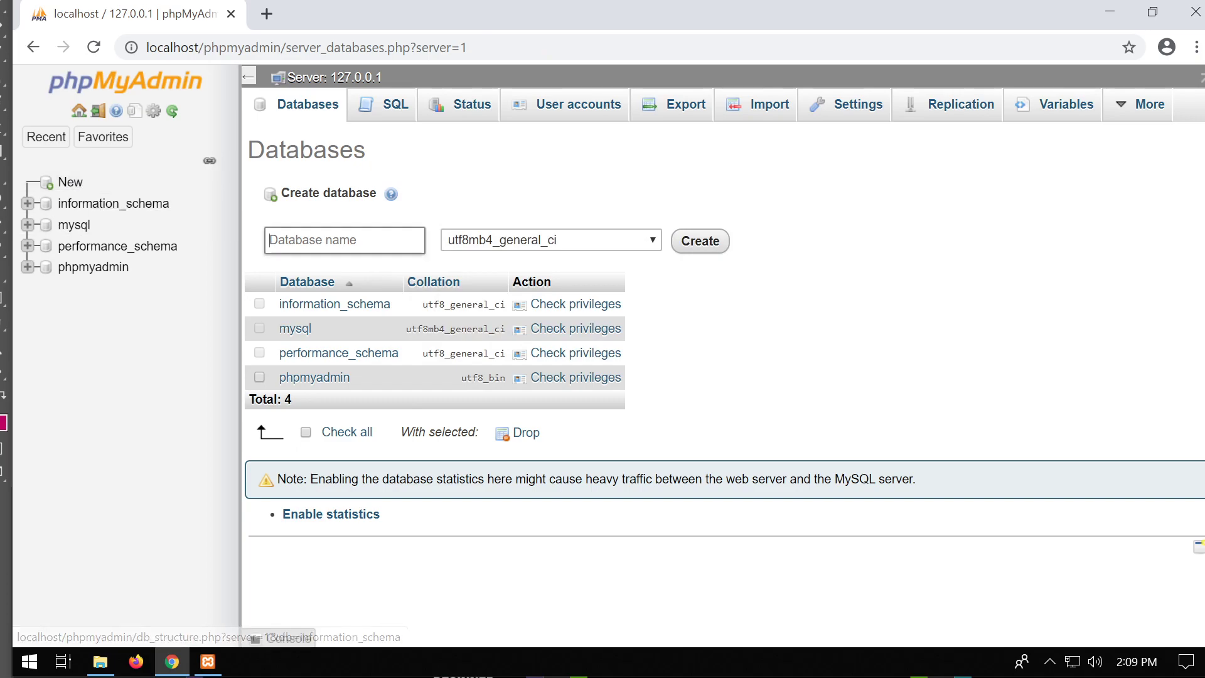
pyautogui.write('wp')
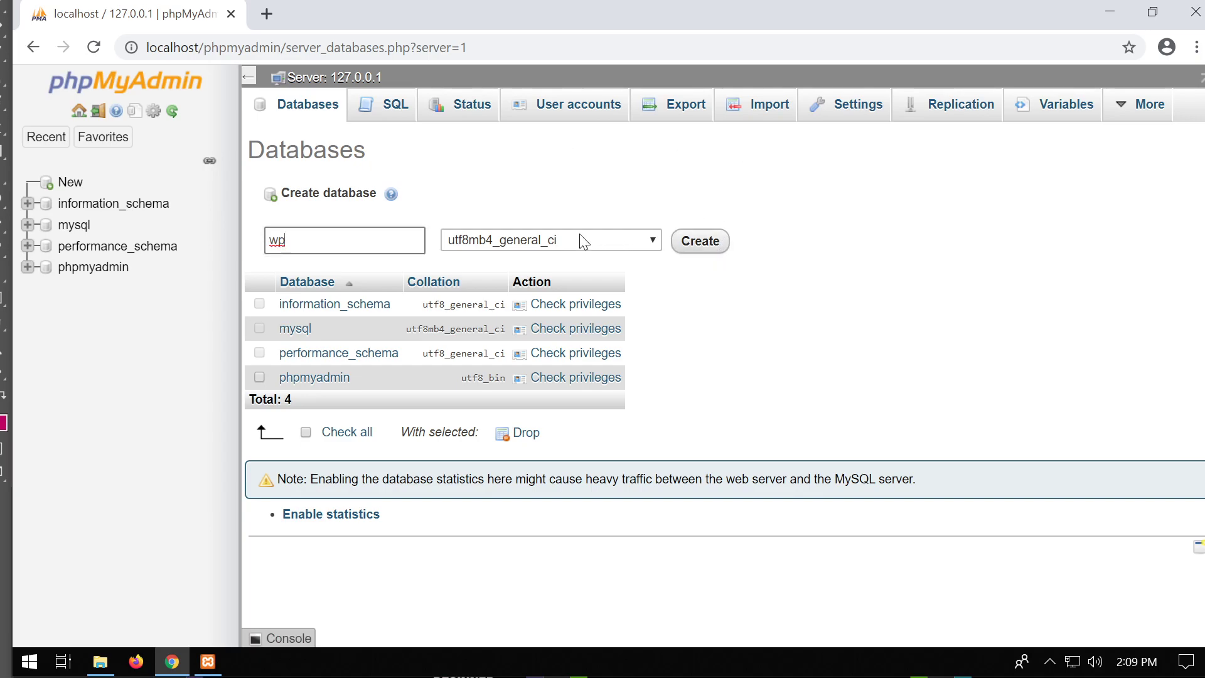
pyautogui.click(717, 251)
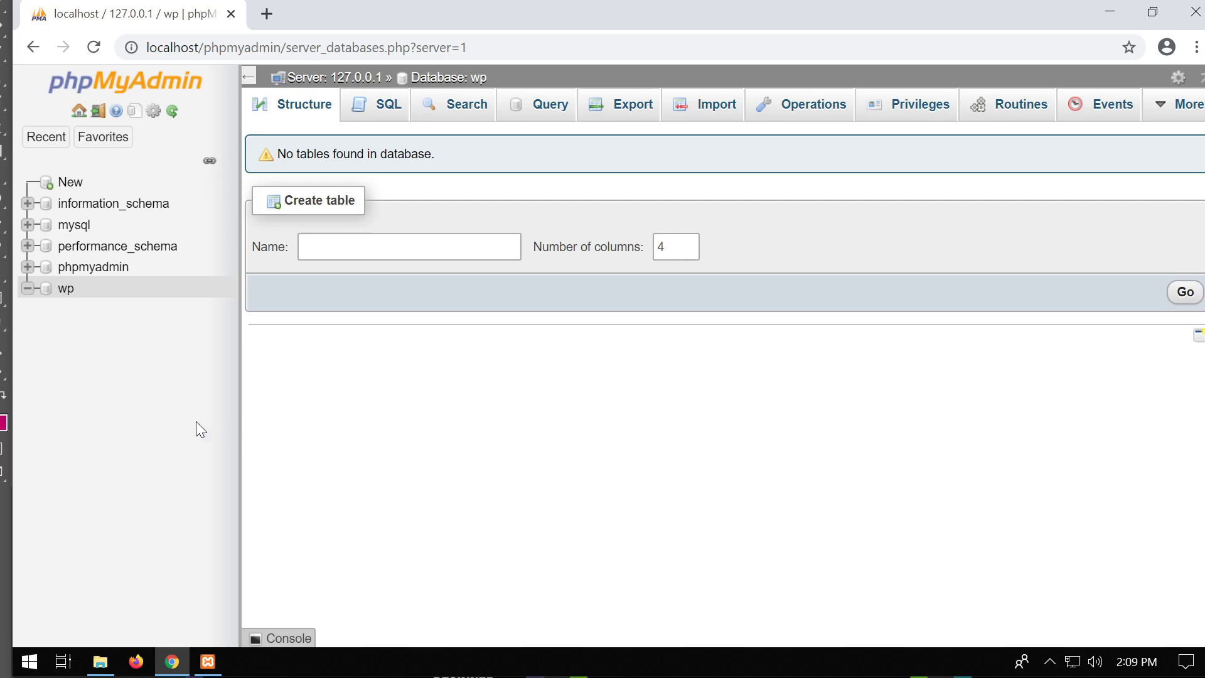
pyautogui.click(46, 289)
pyautogui.scroll(-5, 430, 548)
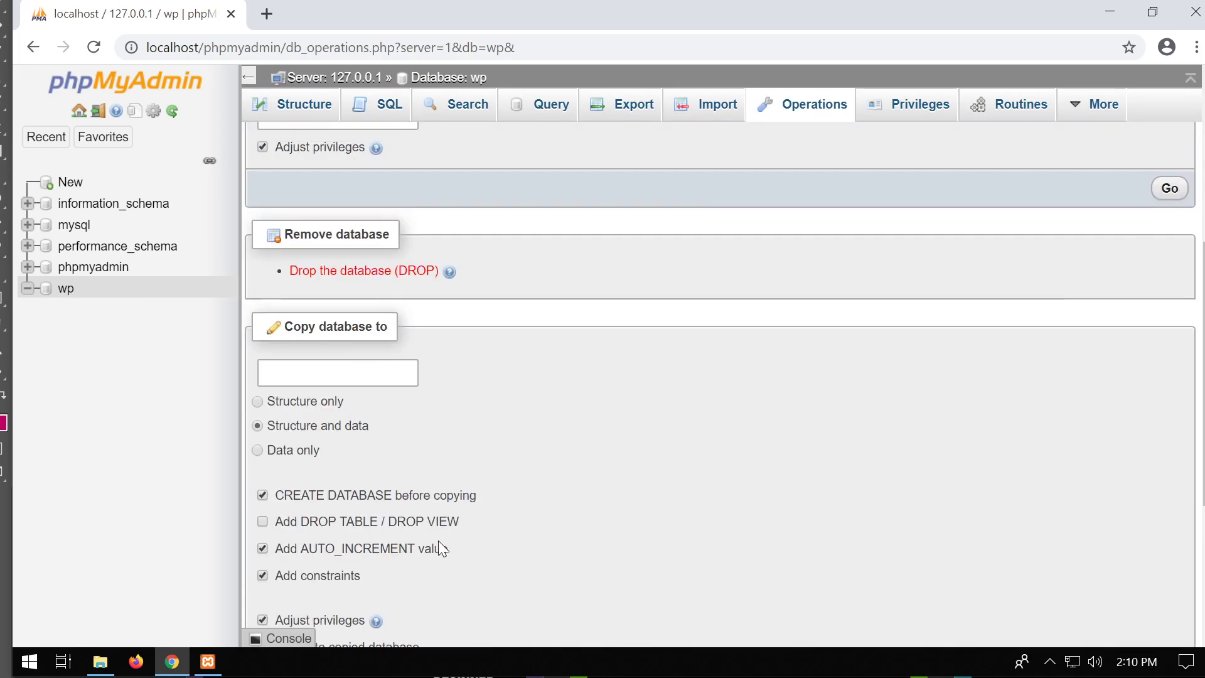
pyautogui.scroll(5, 438, 541)
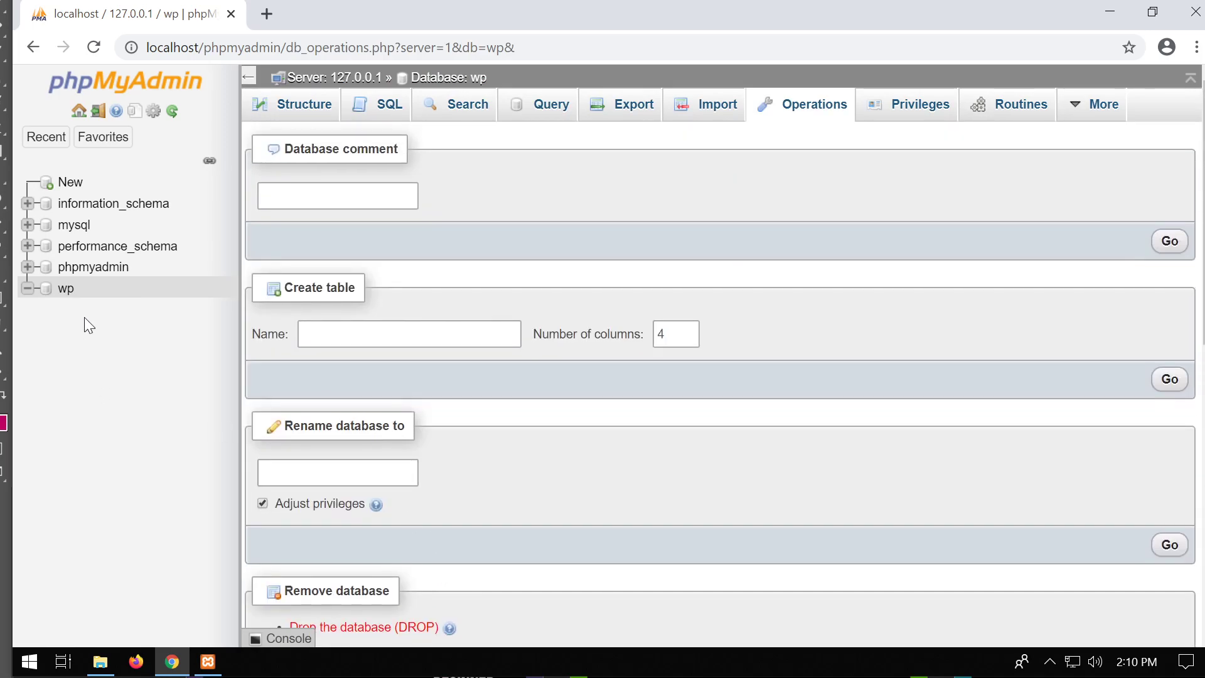
pyautogui.click(308, 108)
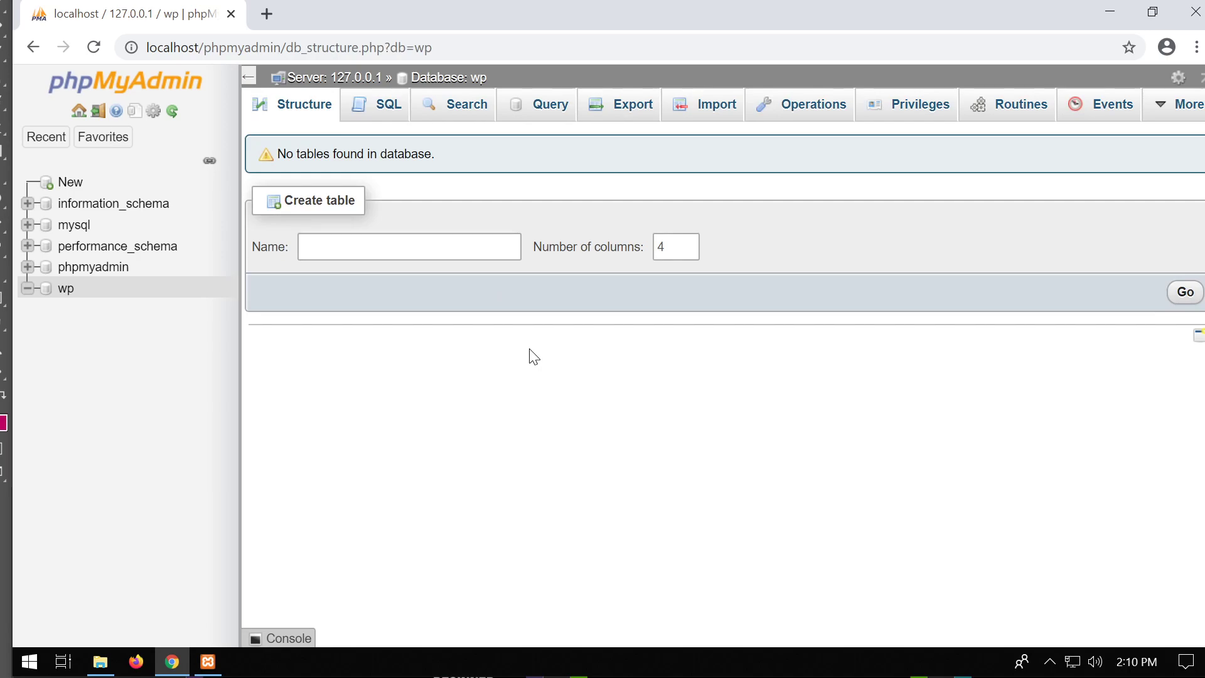
# Load wordpress.com in a new tab and dismiss the cookie notice.
pyautogui.click(264, 11)
pyautogui.write('wordpress')
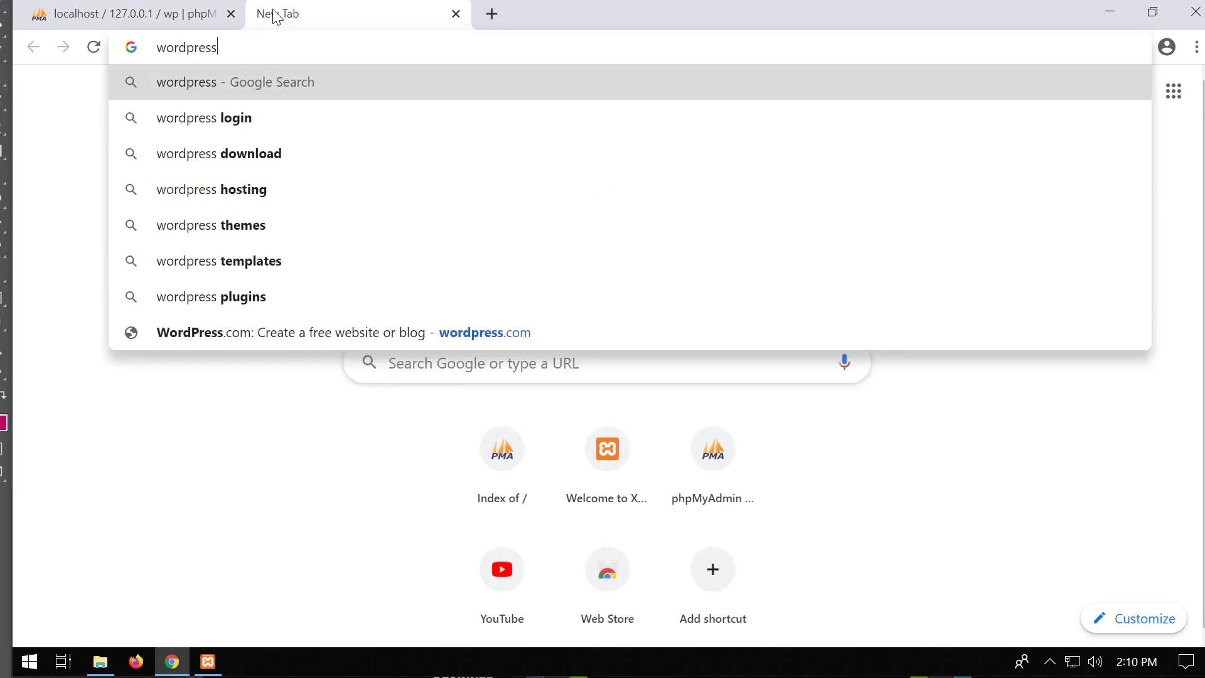
pyautogui.write('.com')
pyautogui.press('Return')
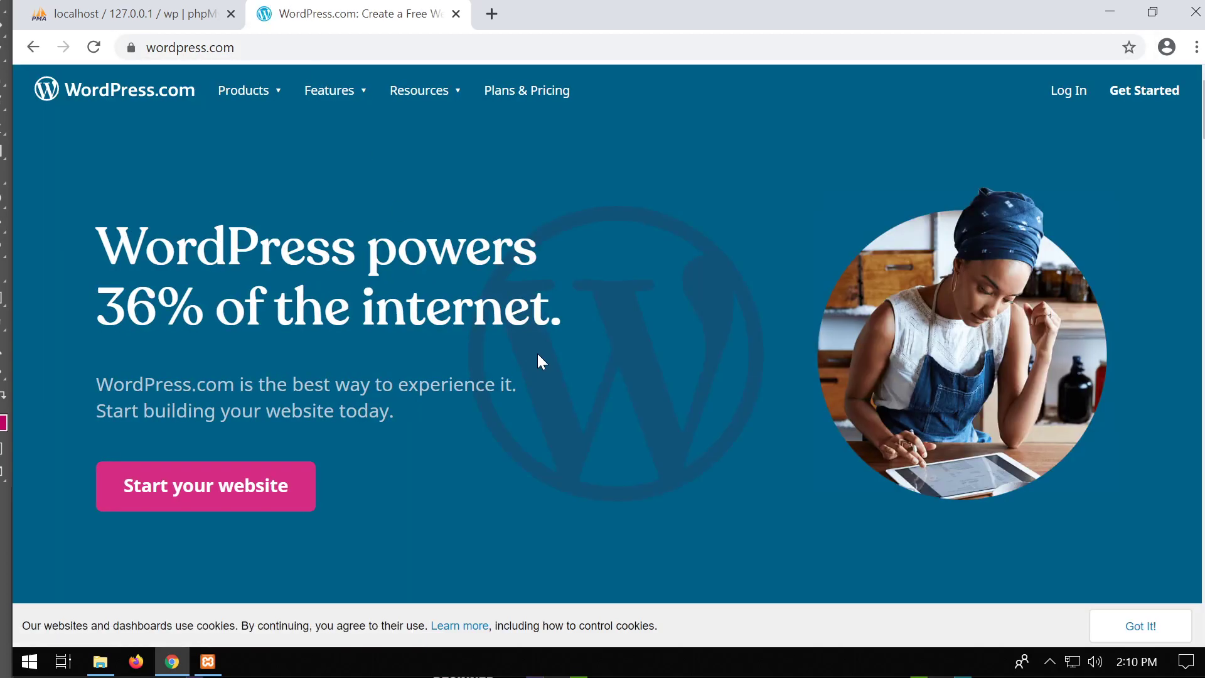
pyautogui.scroll(-6, 842, 371)
pyautogui.scroll(6, 844, 375)
pyautogui.click(1148, 633)
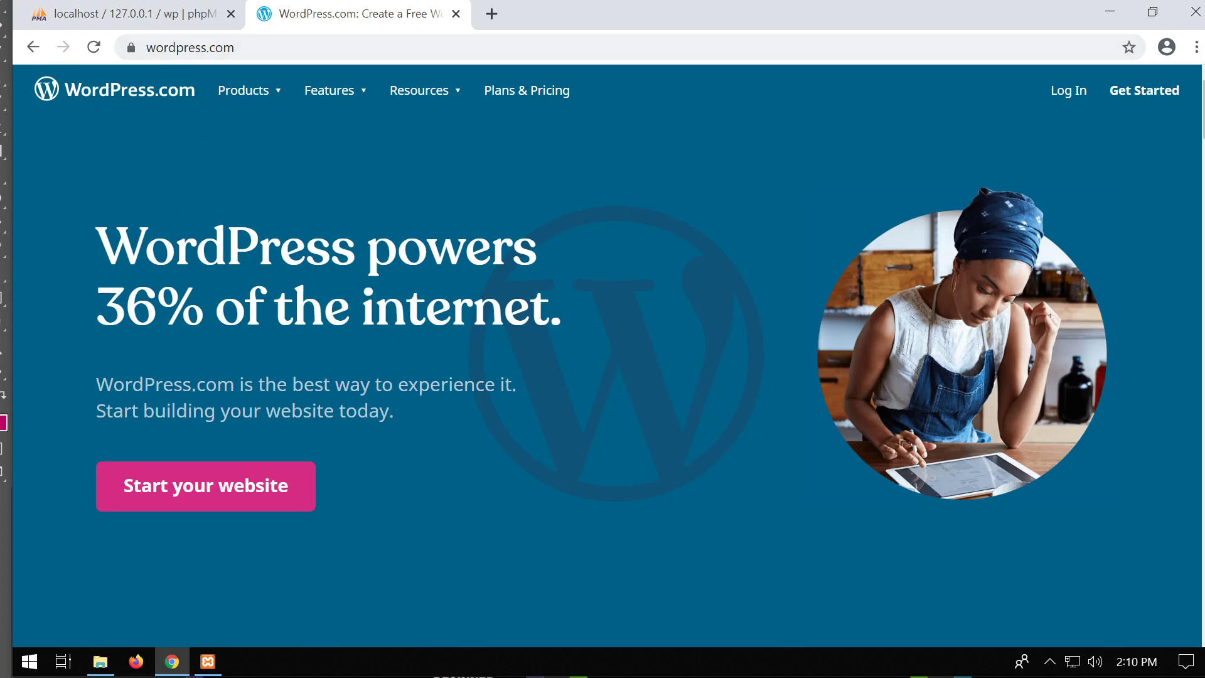
# Erase the com ending from the wordpress.com address.
pyautogui.click(256, 48)
pyautogui.click(256, 48)
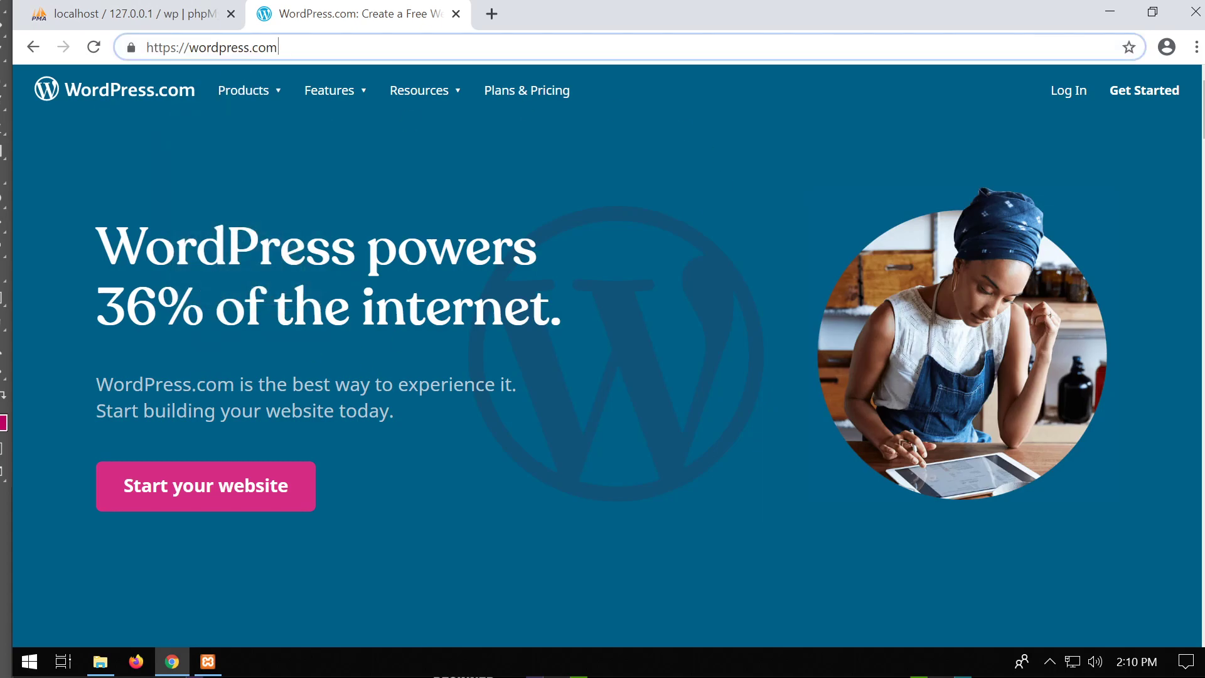
pyautogui.press('BackSpace')
pyautogui.press('BackSpace')
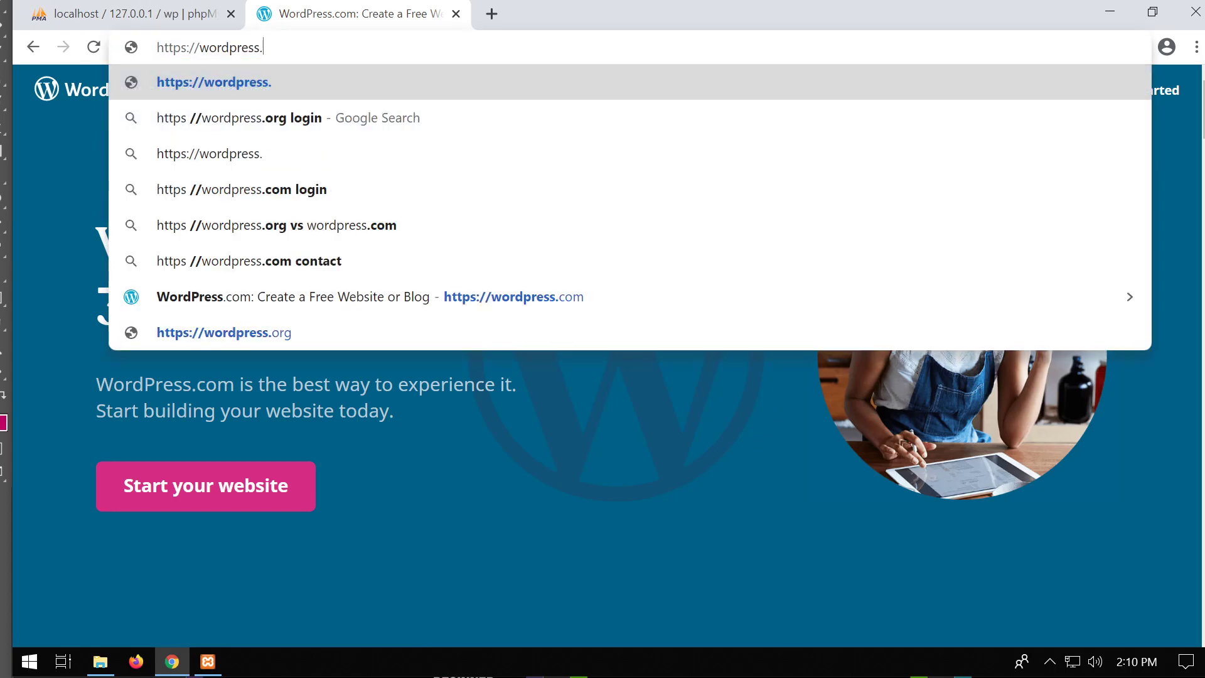
# Complete the address as wordpress.org and load the site.
pyautogui.write('org')
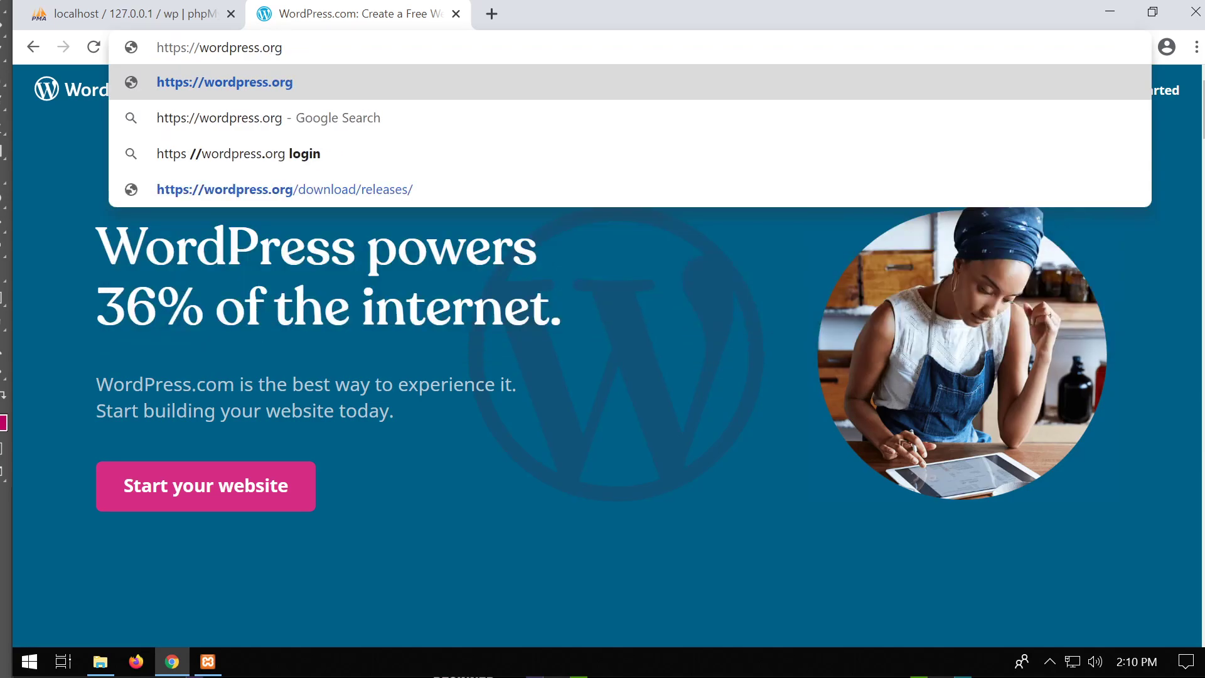
pyautogui.press('Return')
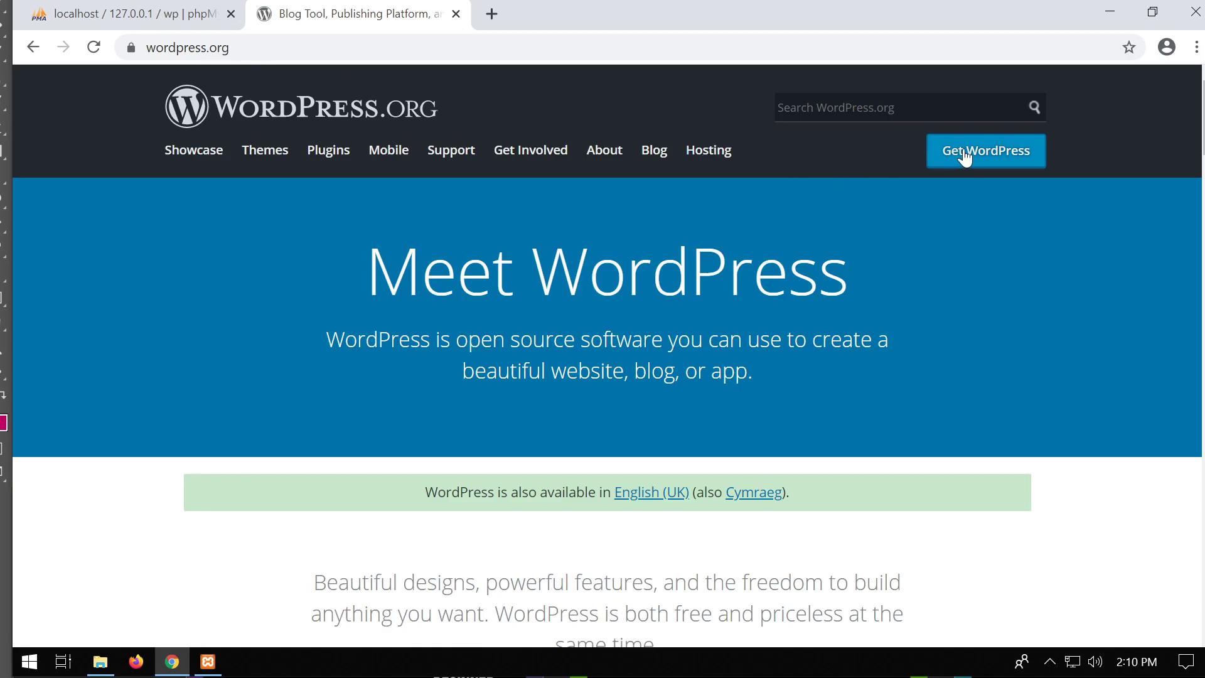
pyautogui.scroll(-1, 910, 260)
pyautogui.scroll(-3, 911, 259)
pyautogui.scroll(4, 907, 263)
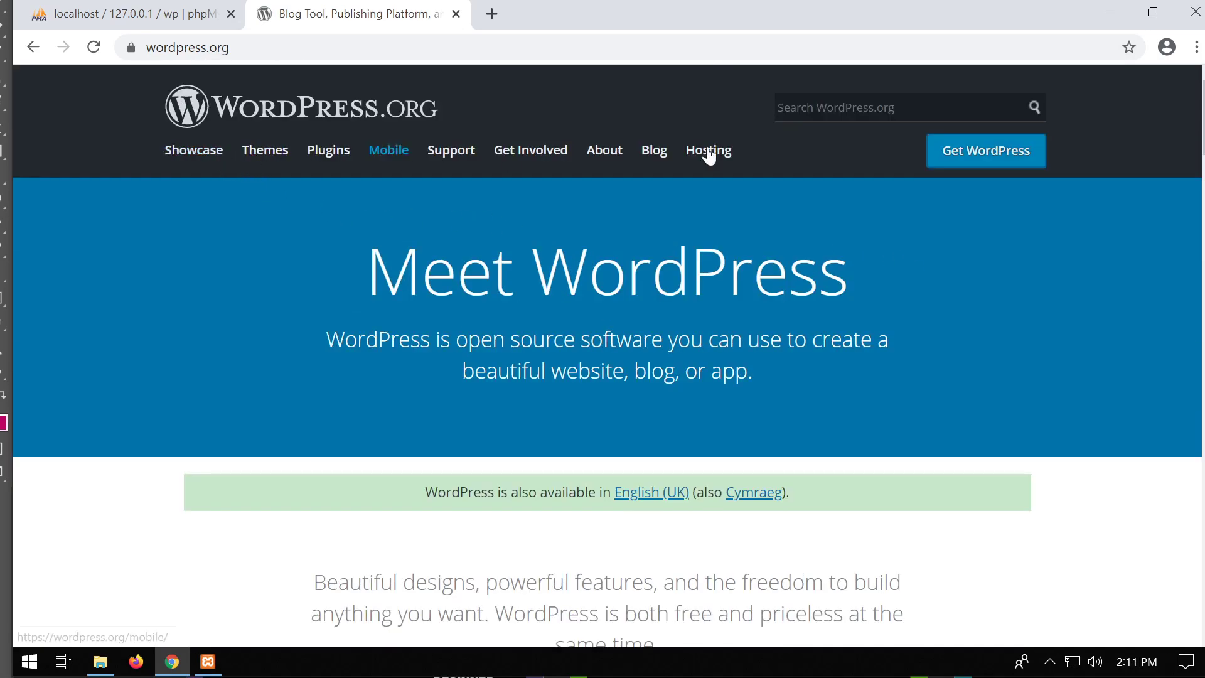
# Download WordPress 5.3.2 from the Get WordPress page and close the thank-you popup.
pyautogui.click(1003, 157)
pyautogui.scroll(-4, 866, 263)
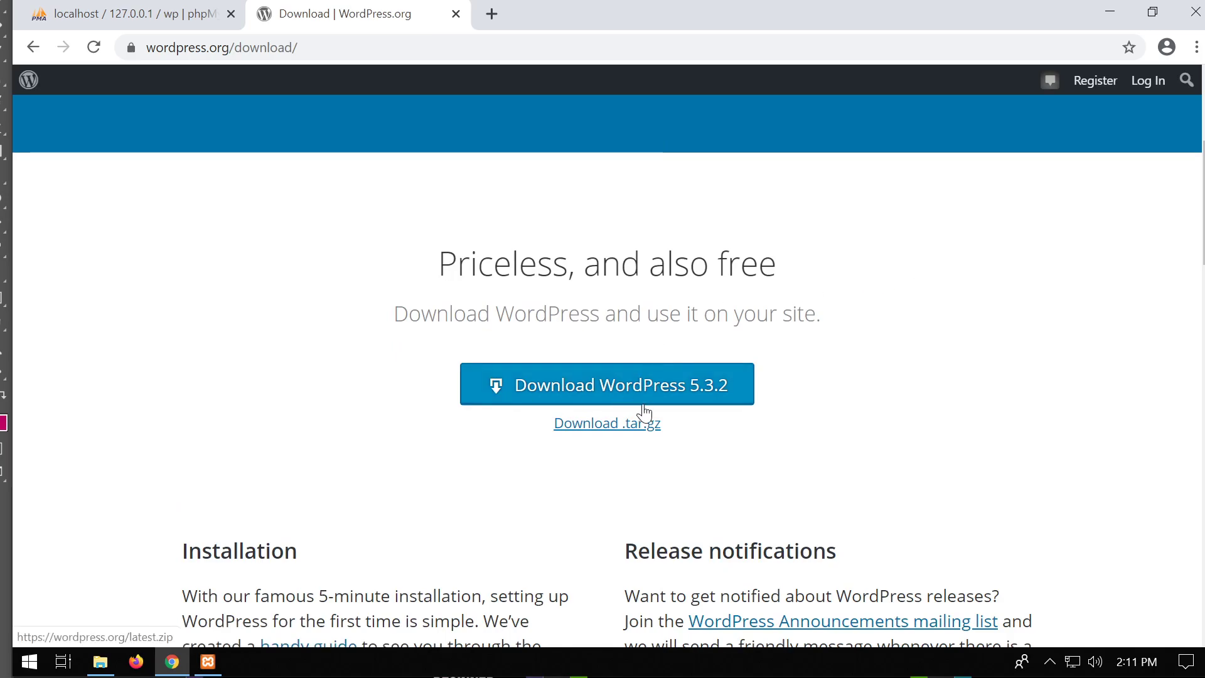
pyautogui.click(665, 401)
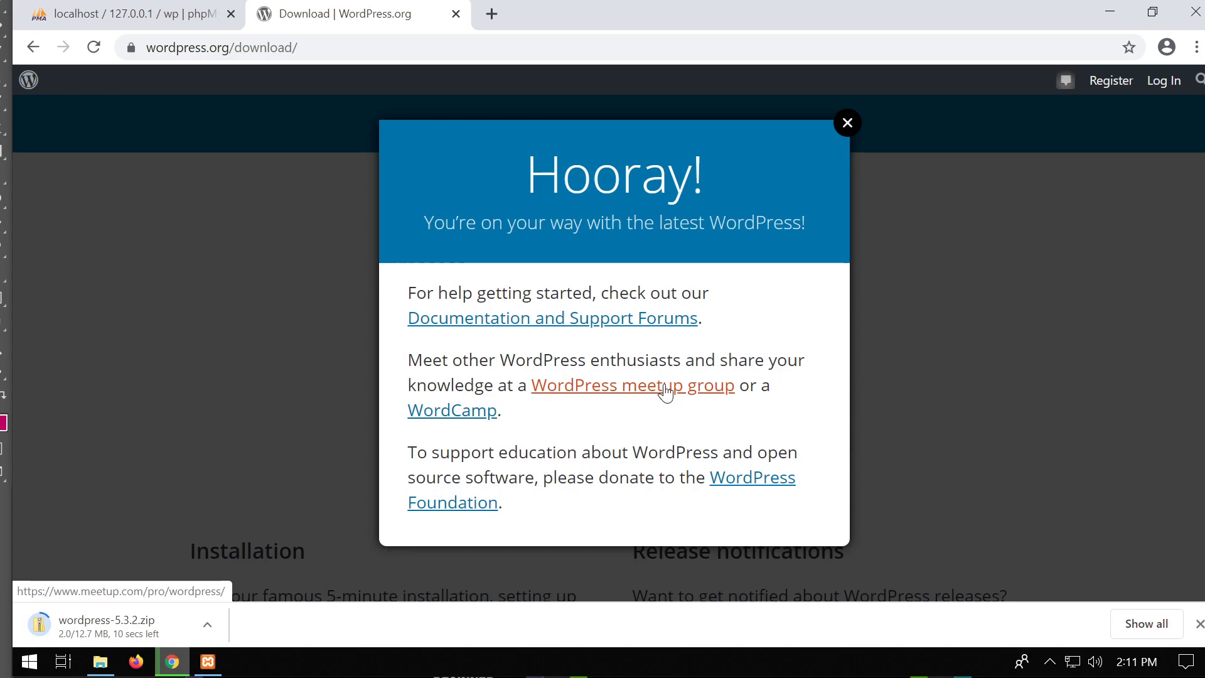
pyautogui.click(847, 123)
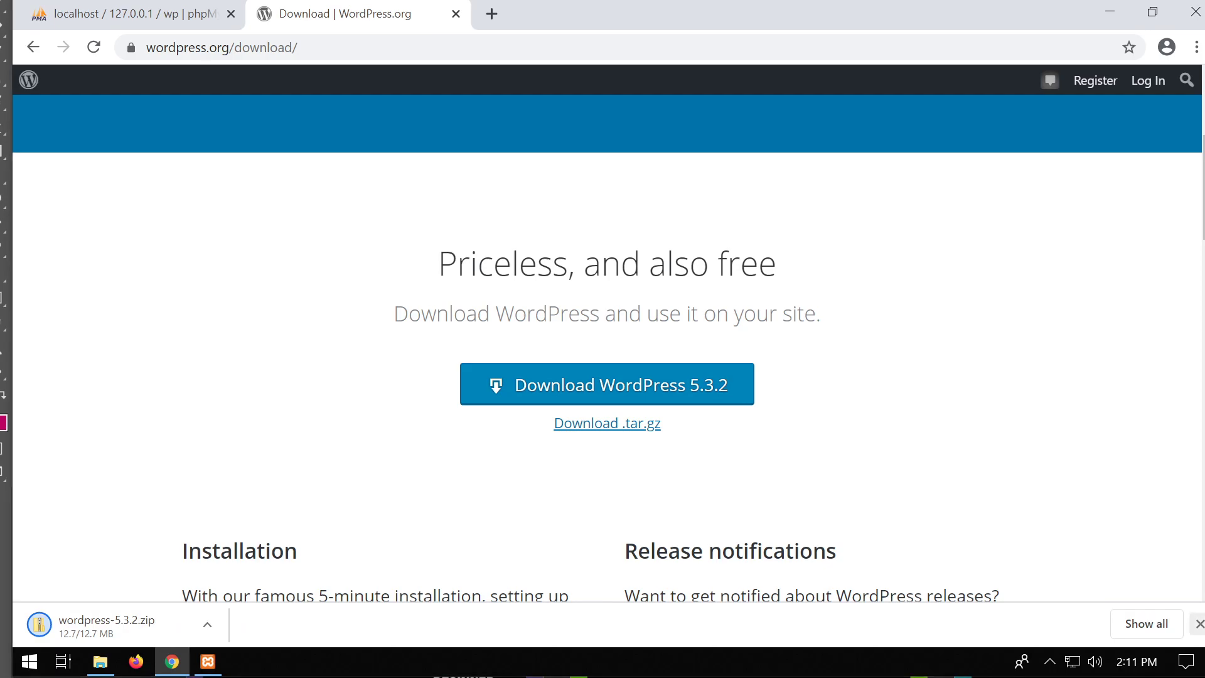
# Dismiss the download bar, open Downloads, and delete the XAMPP installer.
pyautogui.click(1200, 624)
pyautogui.click(100, 661)
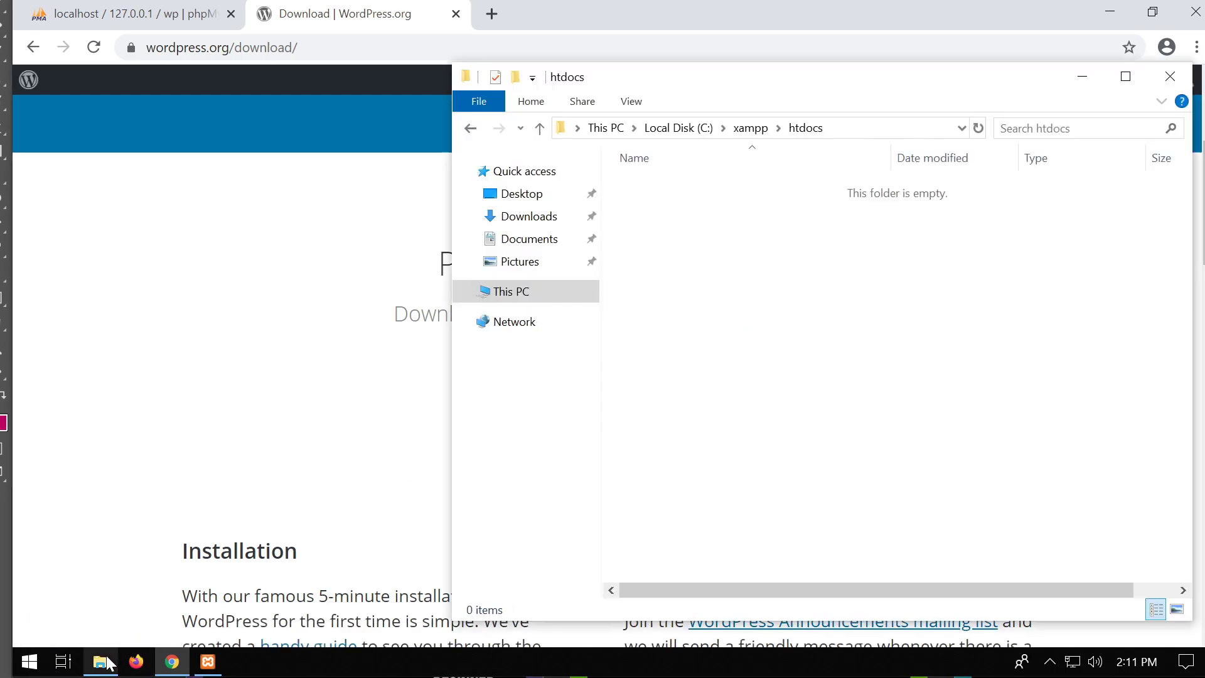
pyautogui.click(537, 223)
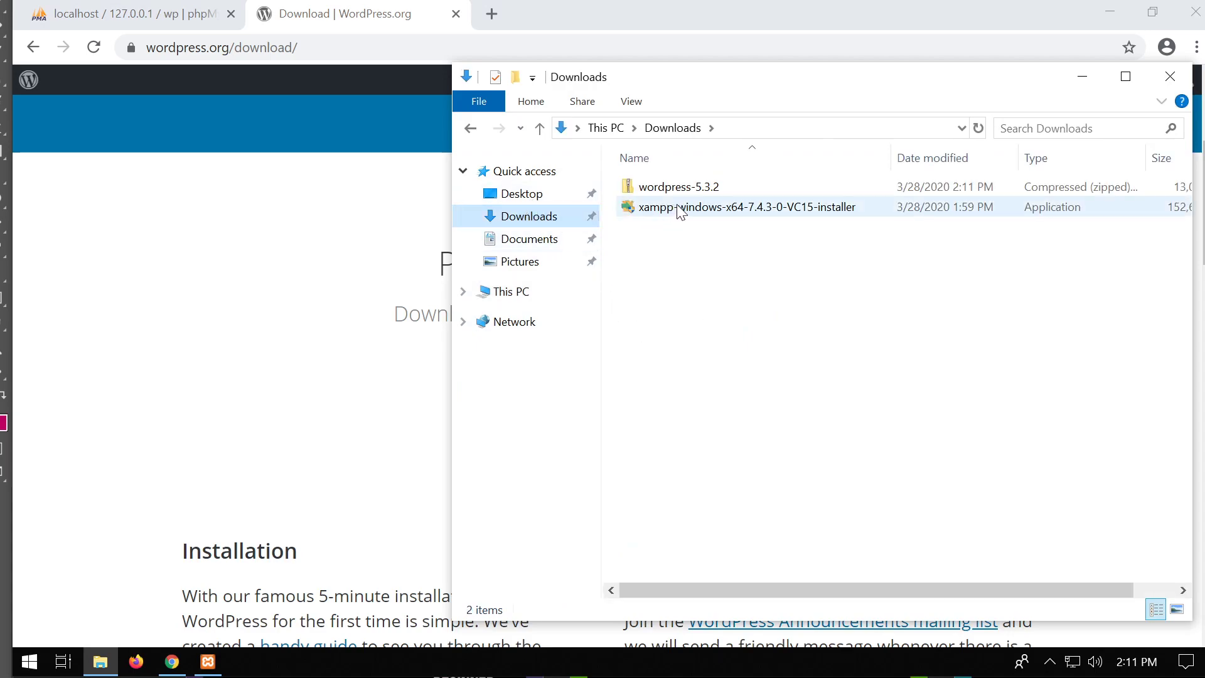
pyautogui.click(681, 208)
pyautogui.press('Delete')
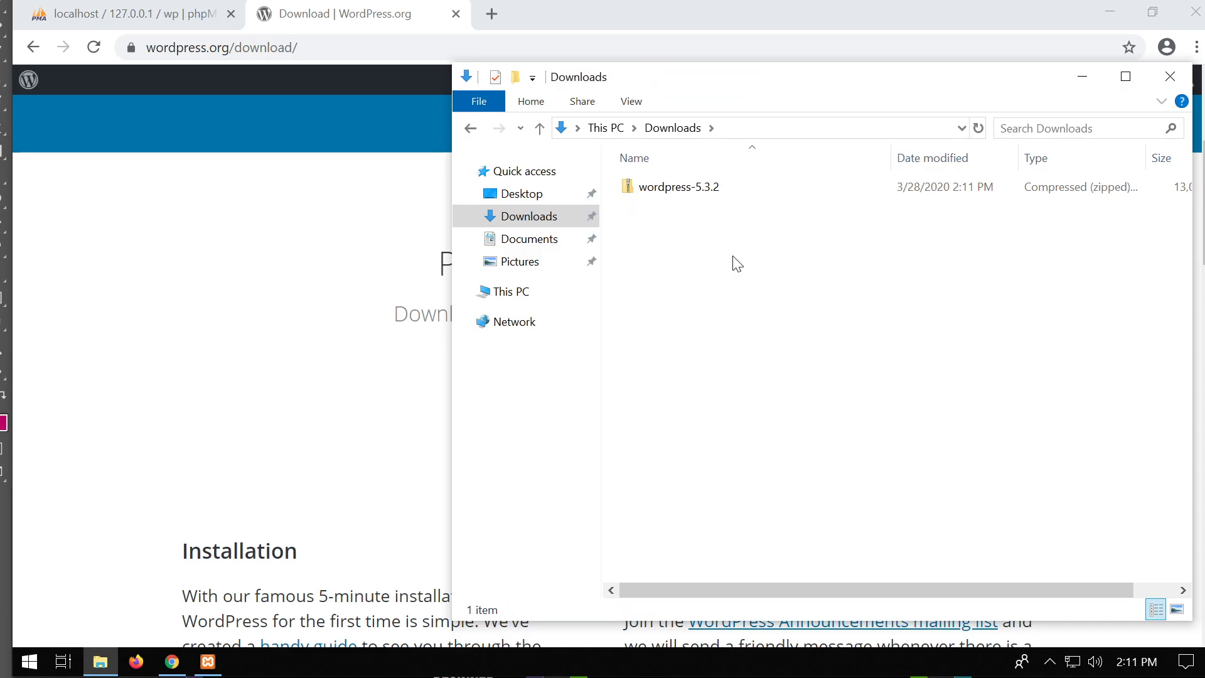
# Extract the wordpress-5.3.2 zip into Downloads with Extract All.
pyautogui.click(694, 198)
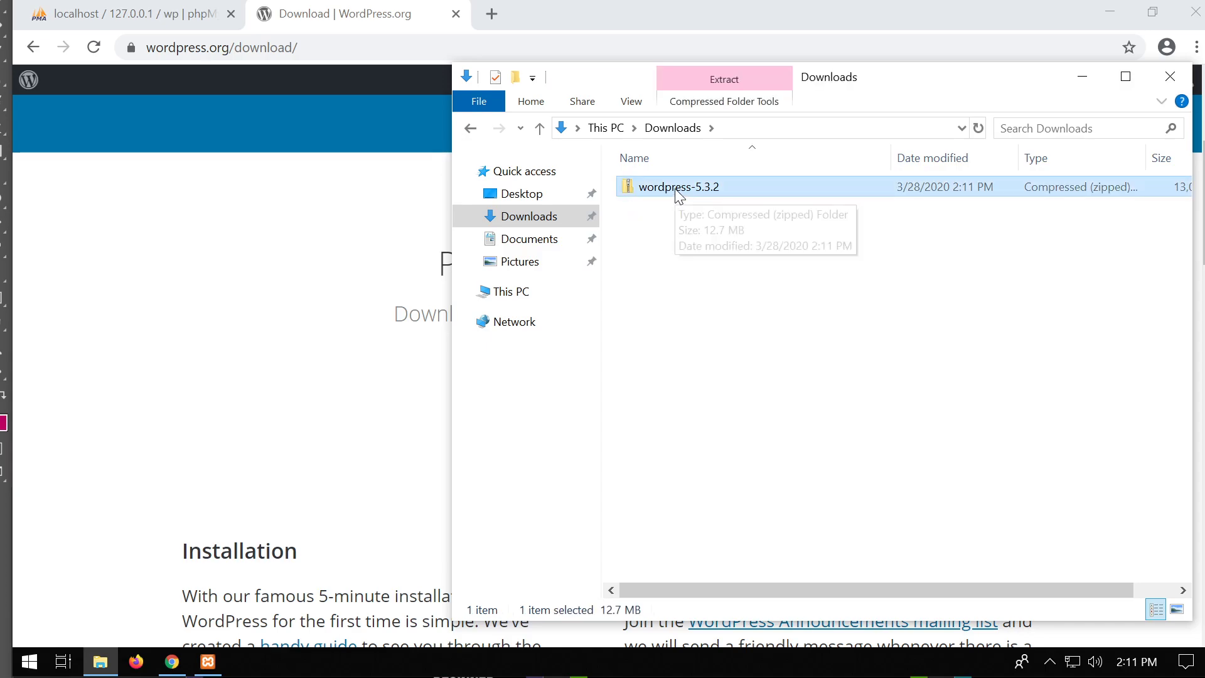
pyautogui.rightClick(676, 190)
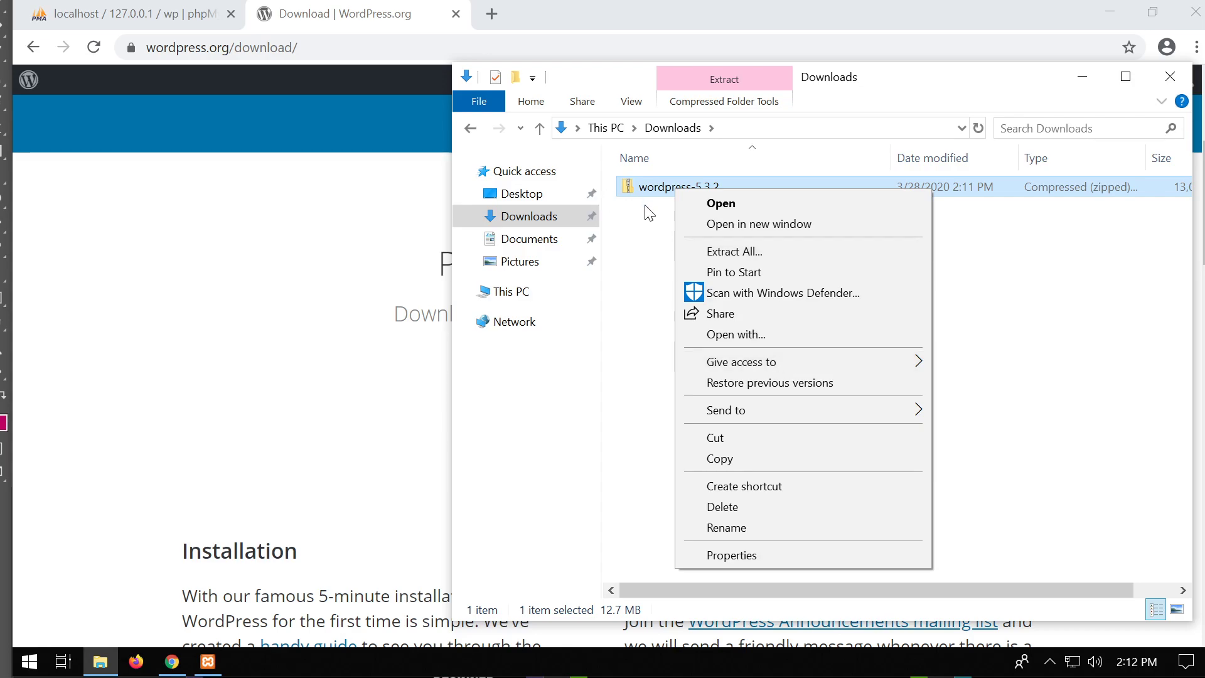
pyautogui.moveTo(832, 415)
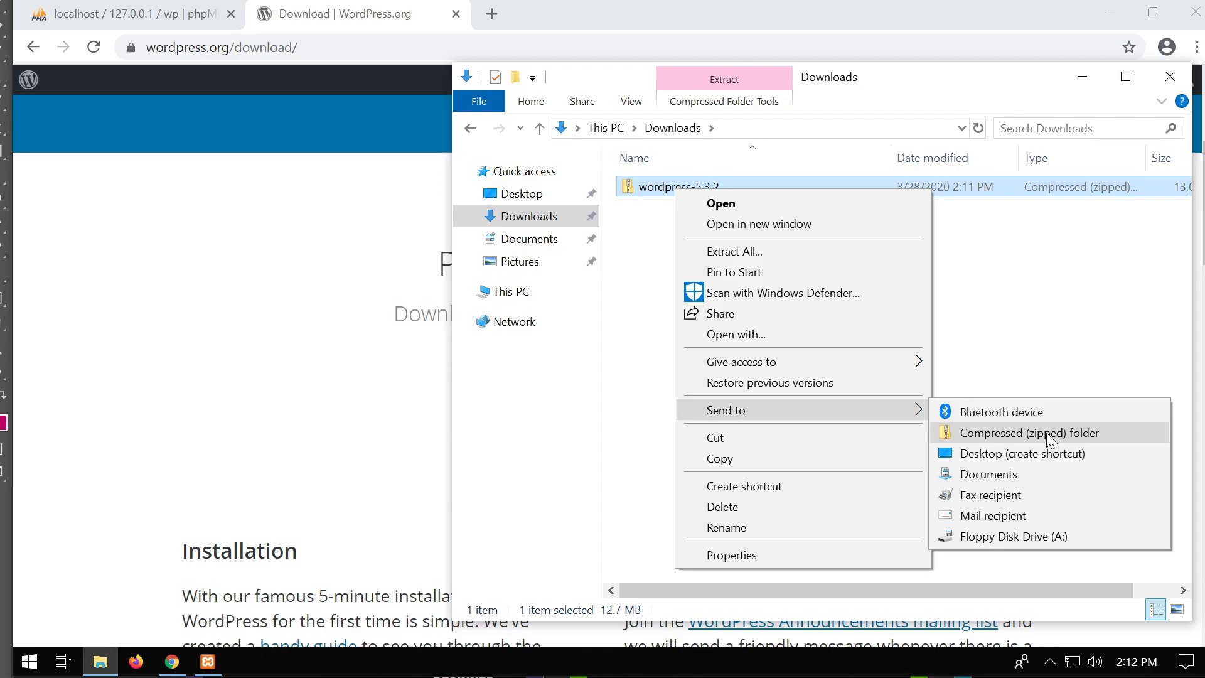
pyautogui.click(841, 250)
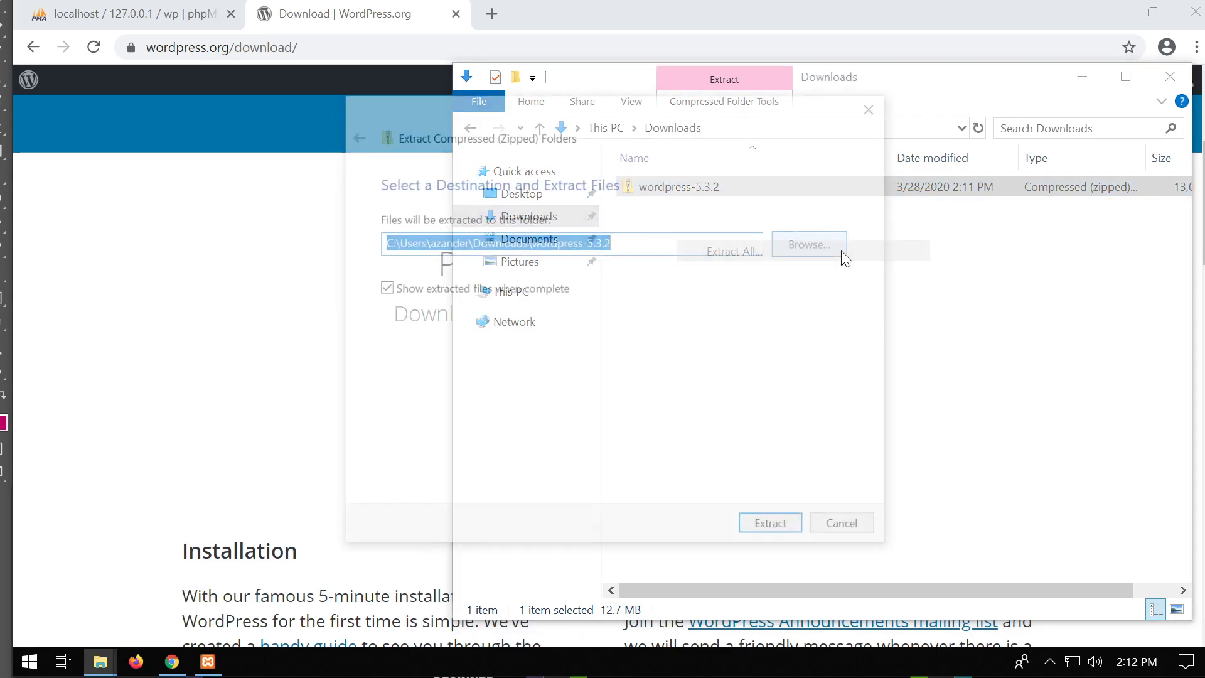
pyautogui.click(772, 527)
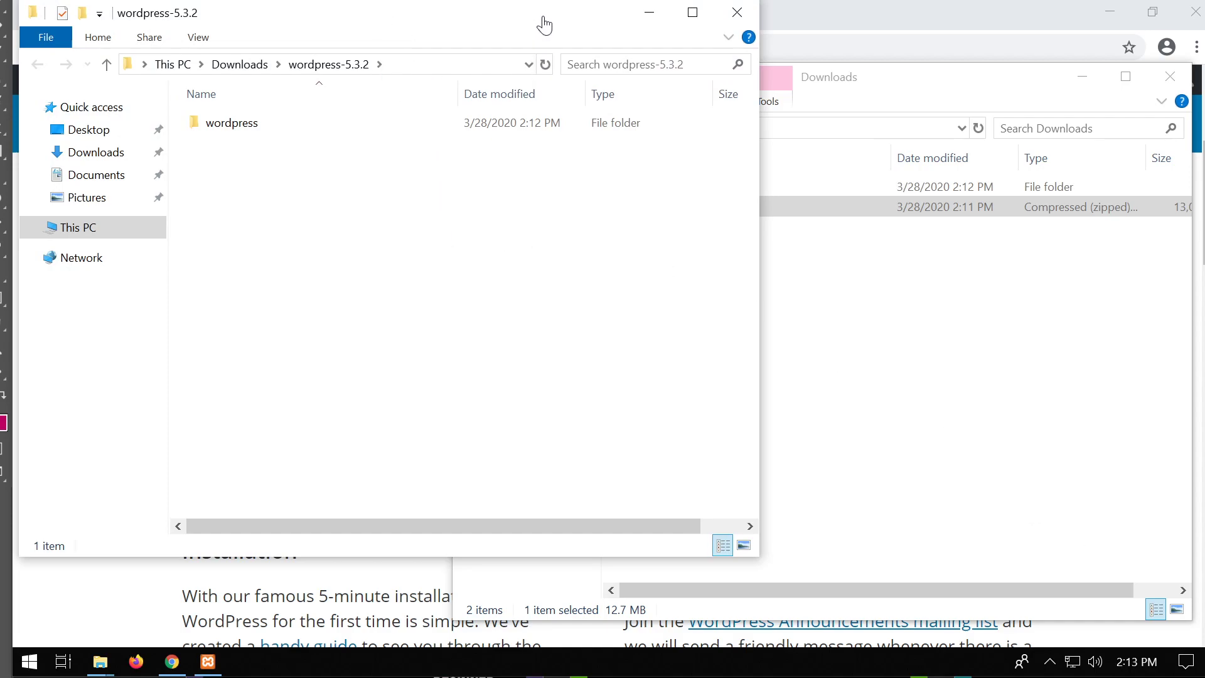
# Close the extracted folder window and delete the wordpress-5.3.2 zip.
pyautogui.moveTo(576, 13); pyautogui.dragTo(839, 62)
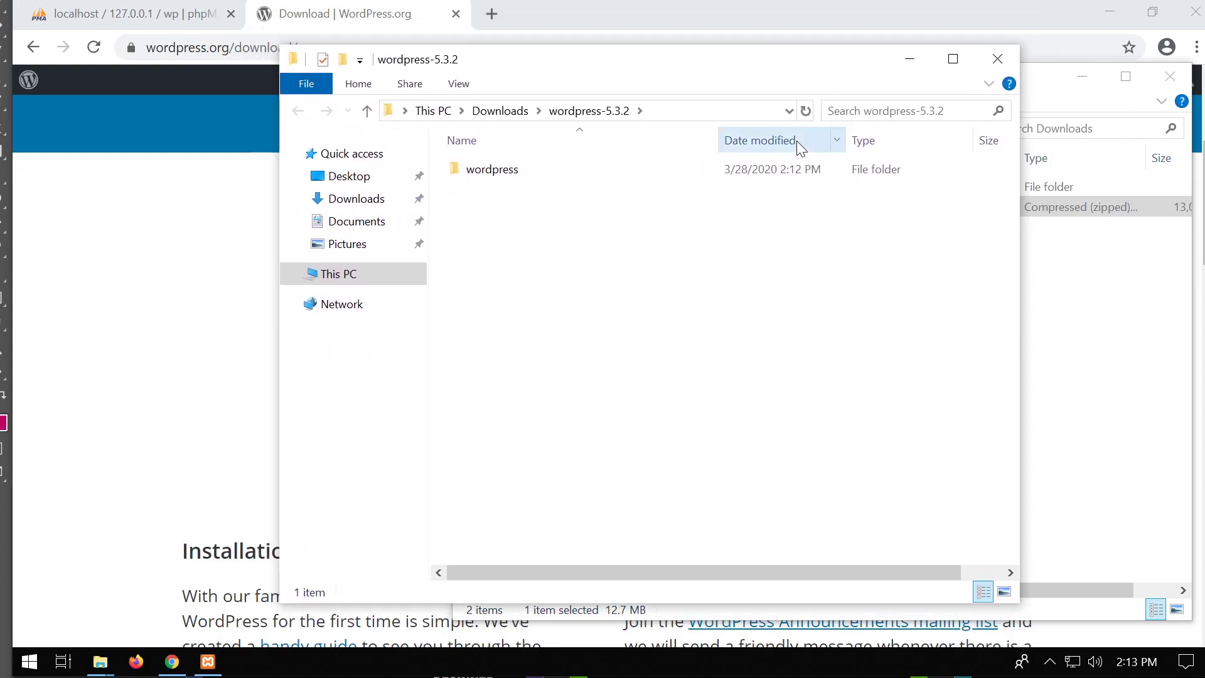
pyautogui.click(997, 60)
pyautogui.click(815, 315)
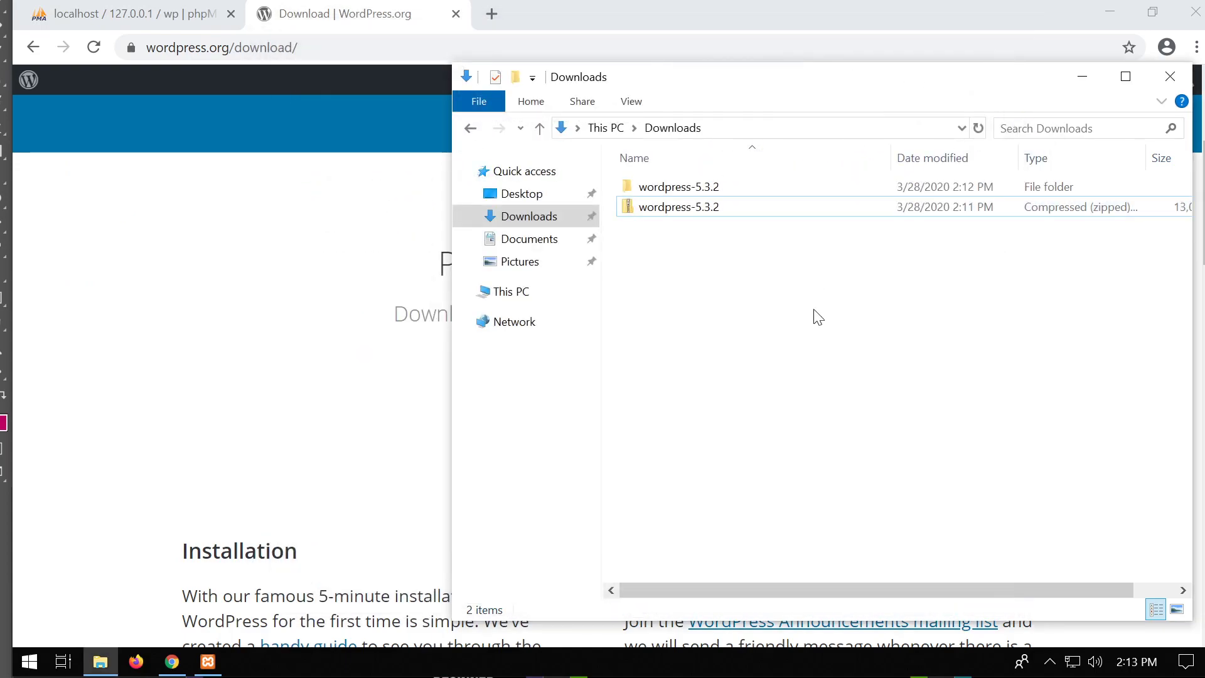
pyautogui.click(695, 207)
pyautogui.press('Delete')
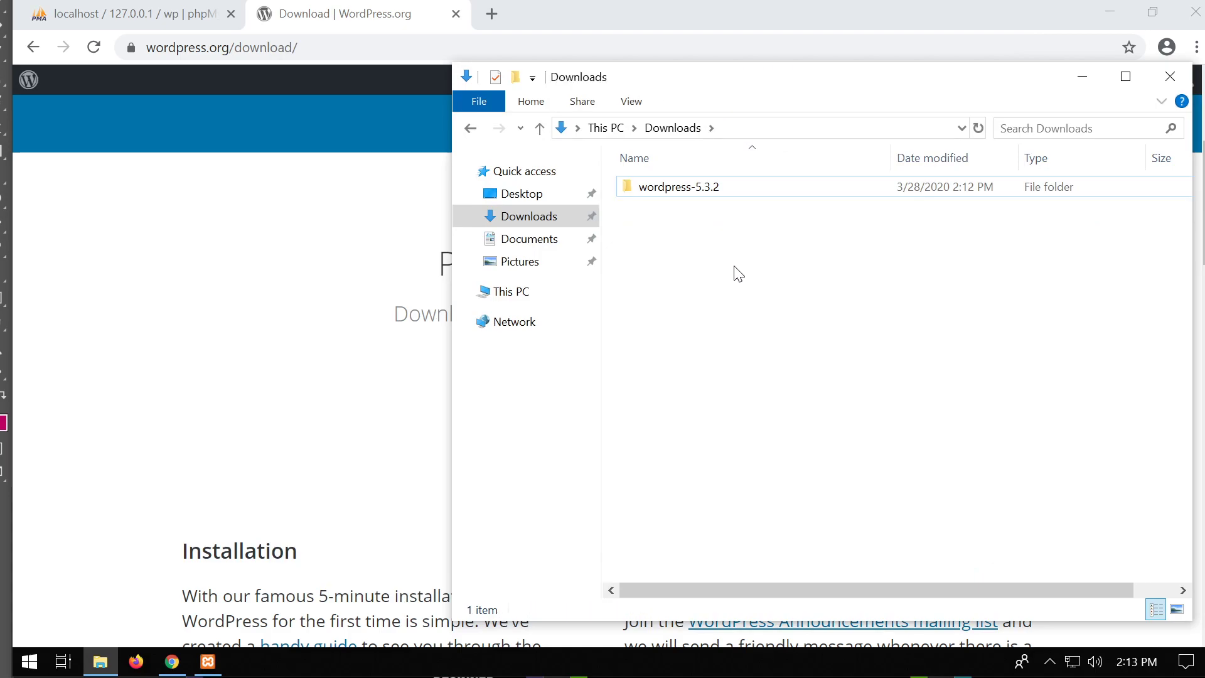
# Open the wordpress-5.3.2 folder and then its wordpress subfolder.
pyautogui.click(679, 194)
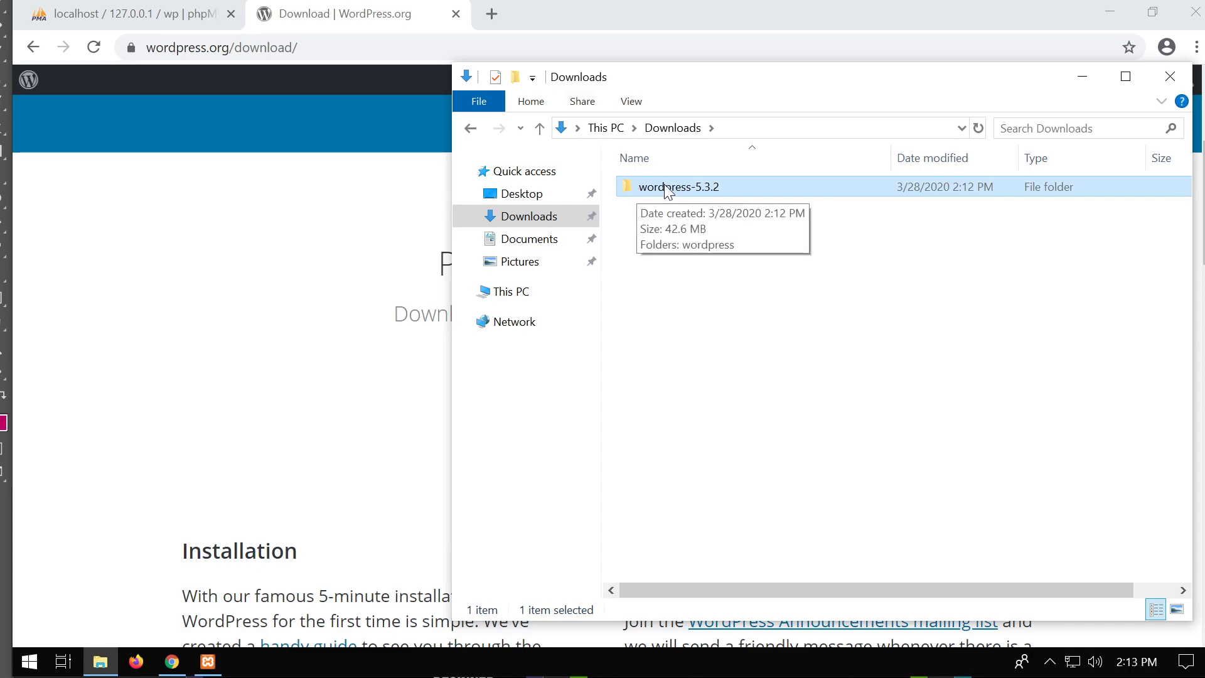
pyautogui.doubleClick(668, 193)
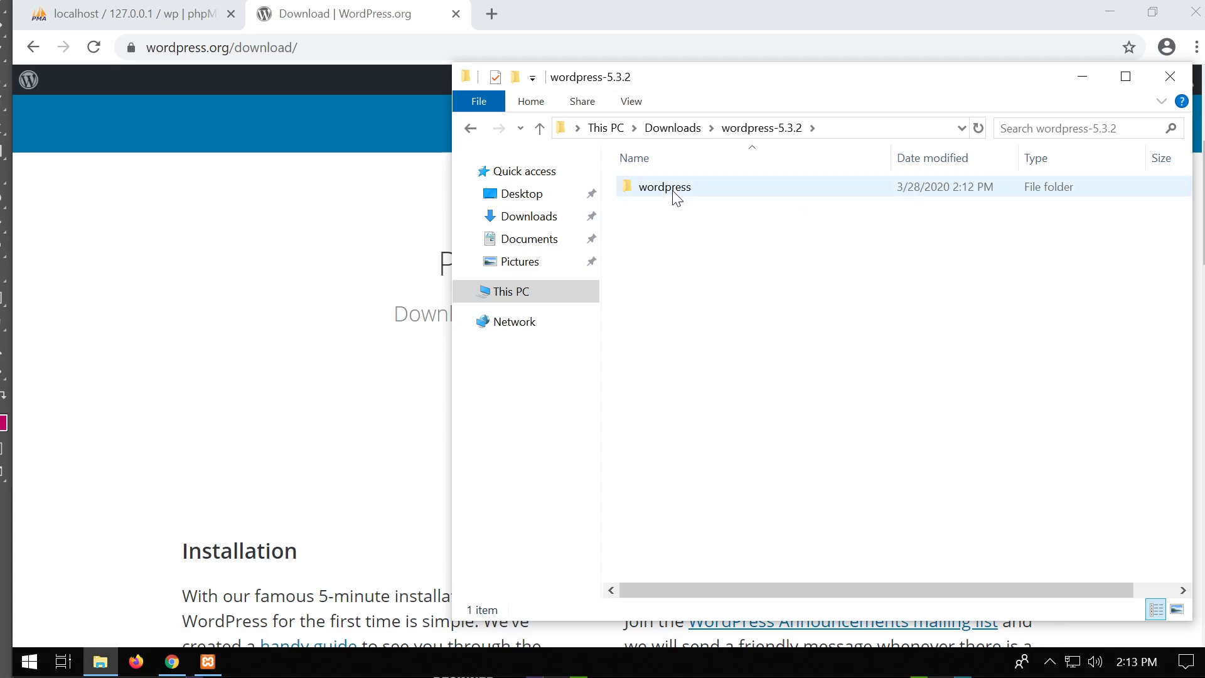
pyautogui.click(676, 196)
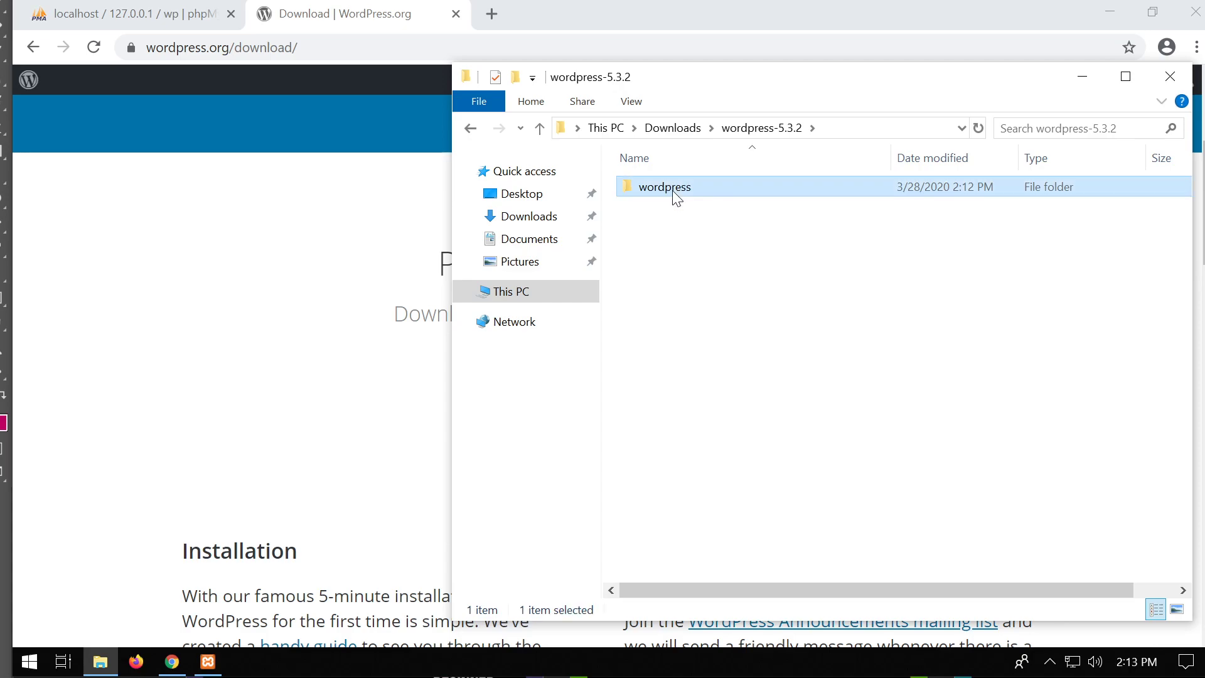
pyautogui.doubleClick(666, 194)
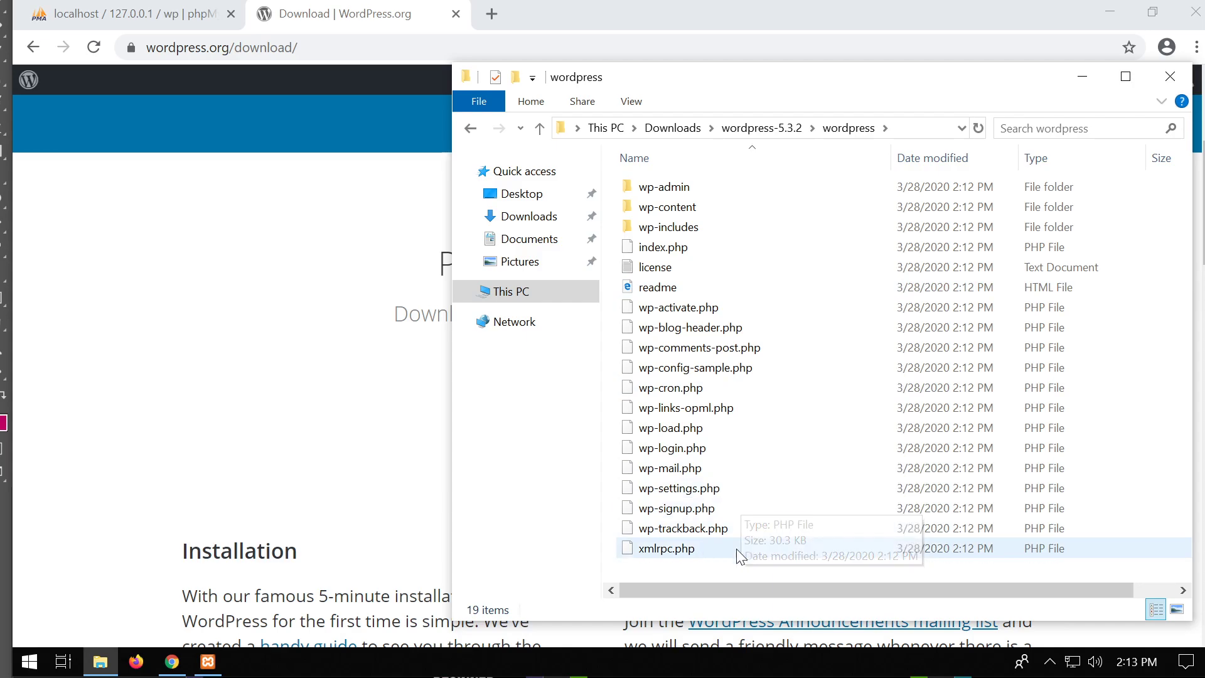
# Select and copy all the WordPress files and folders.
pyautogui.moveTo(695, 575); pyautogui.dragTo(684, 190)
pyautogui.rightClick(680, 217)
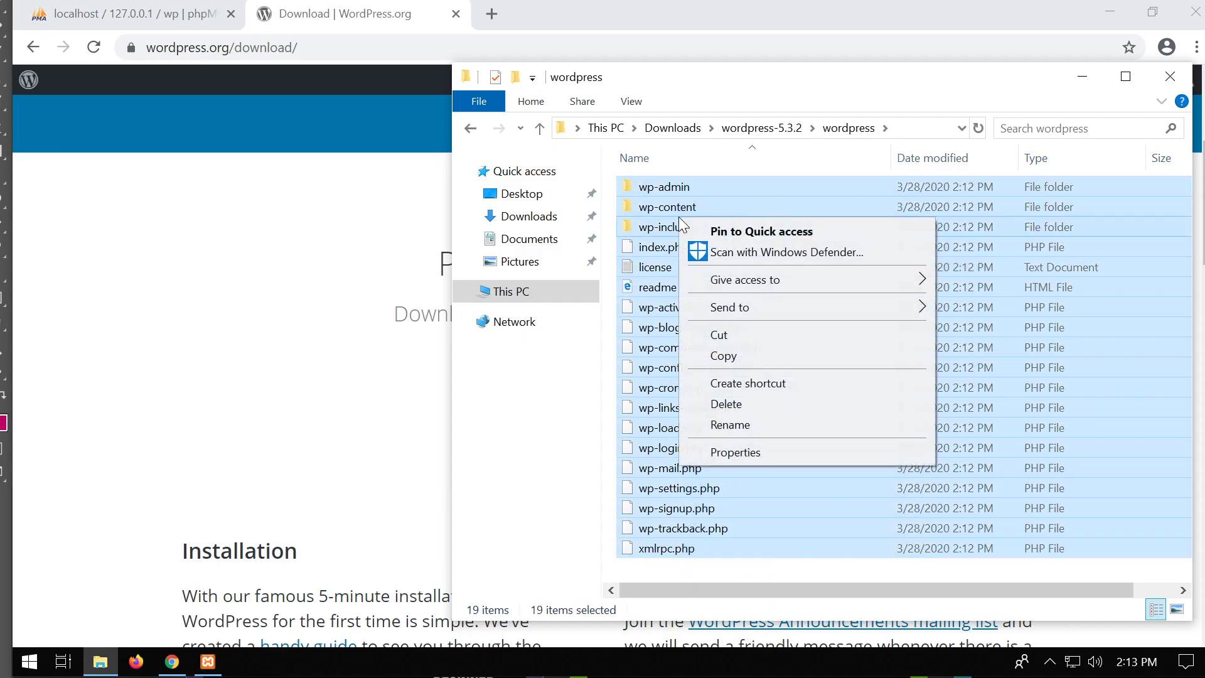
pyautogui.click(760, 356)
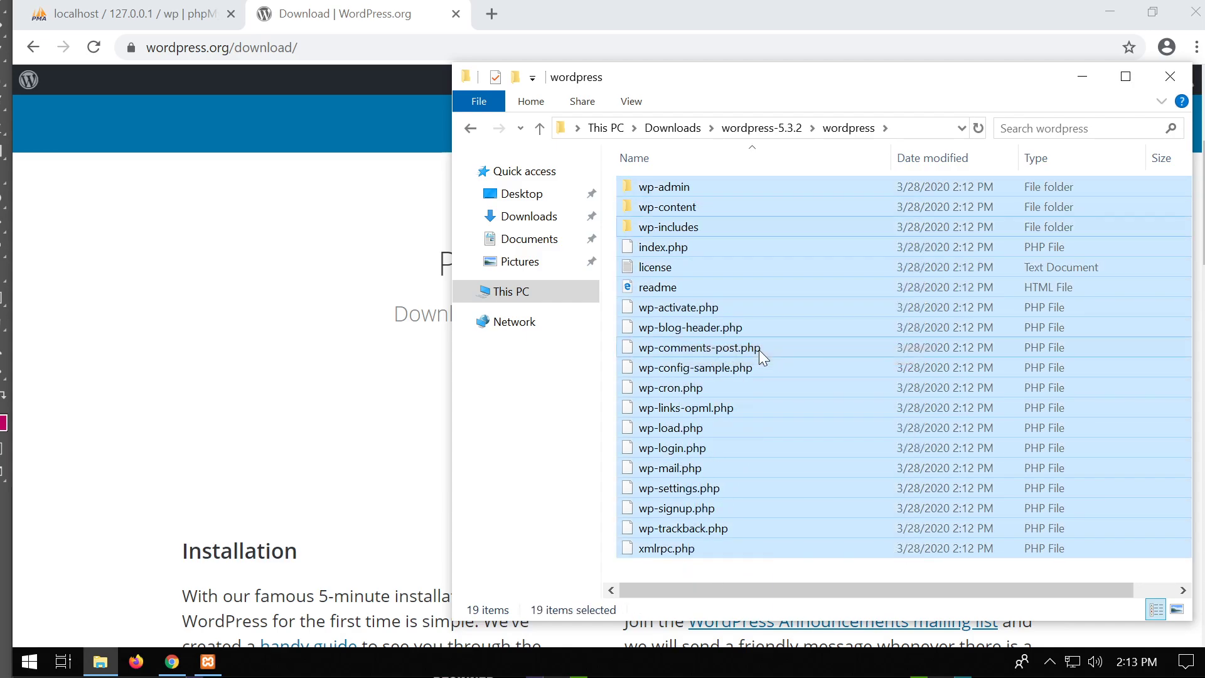
# Paste the copied WordPress files into the empty C:\xampp\htdocs folder.
pyautogui.click(522, 298)
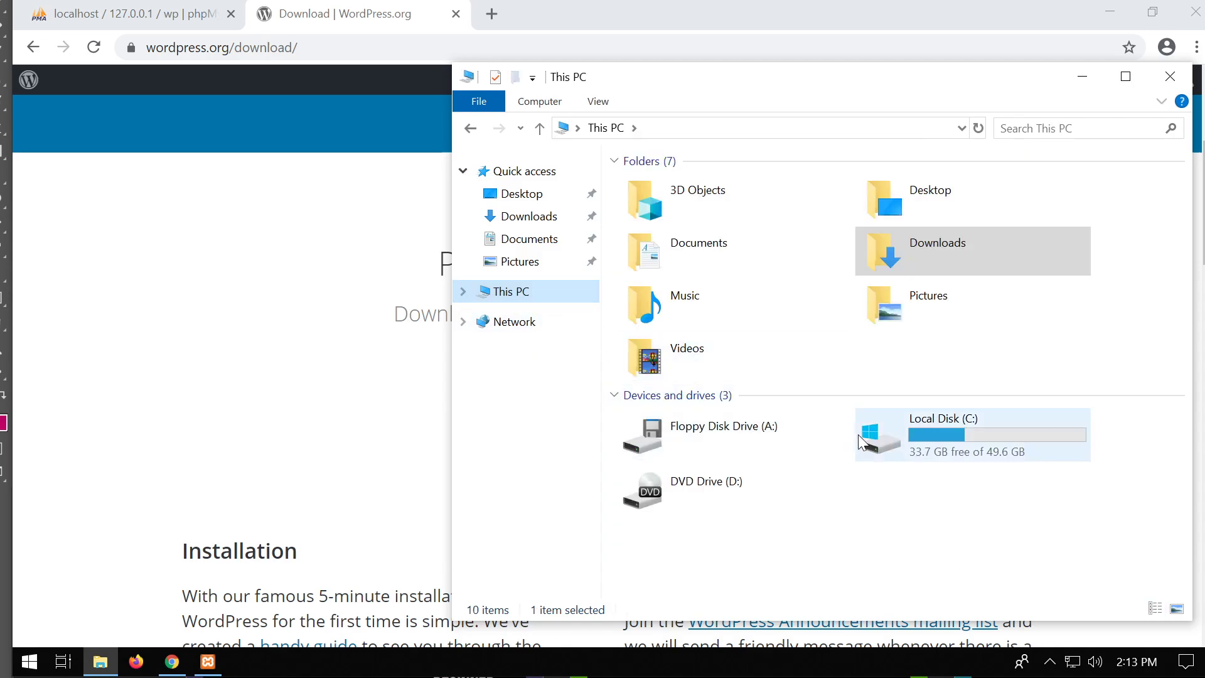
pyautogui.click(881, 450)
pyautogui.doubleClick(881, 450)
pyautogui.doubleClick(674, 282)
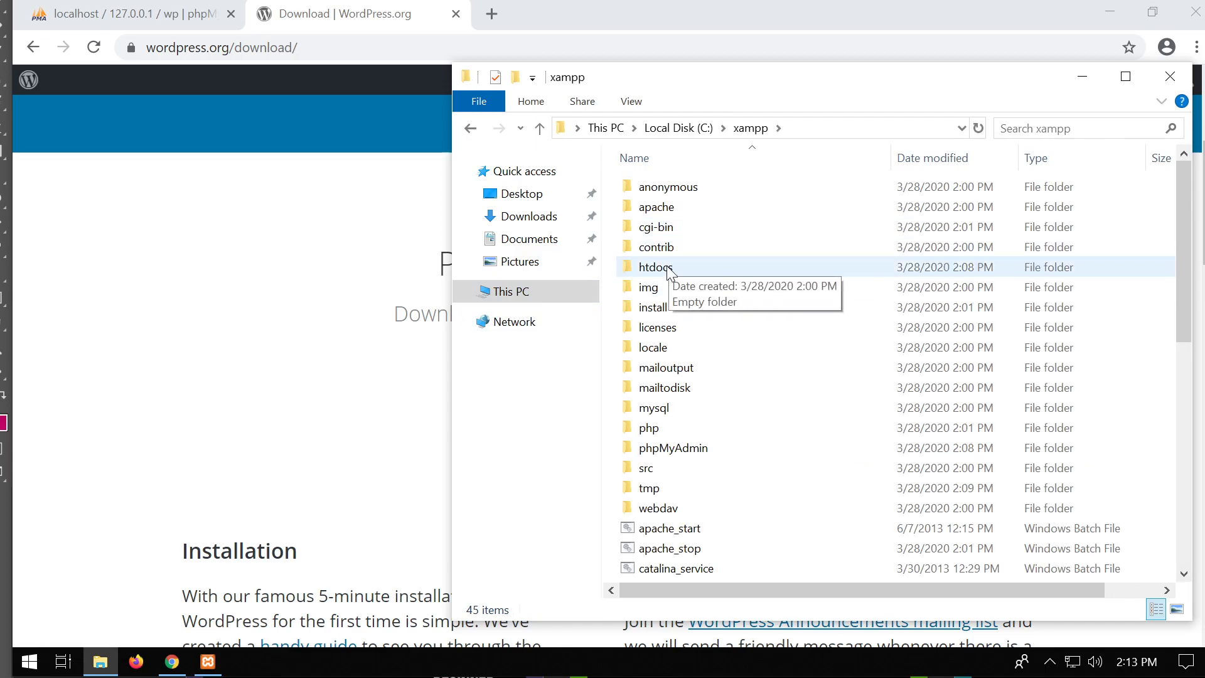
pyautogui.doubleClick(670, 271)
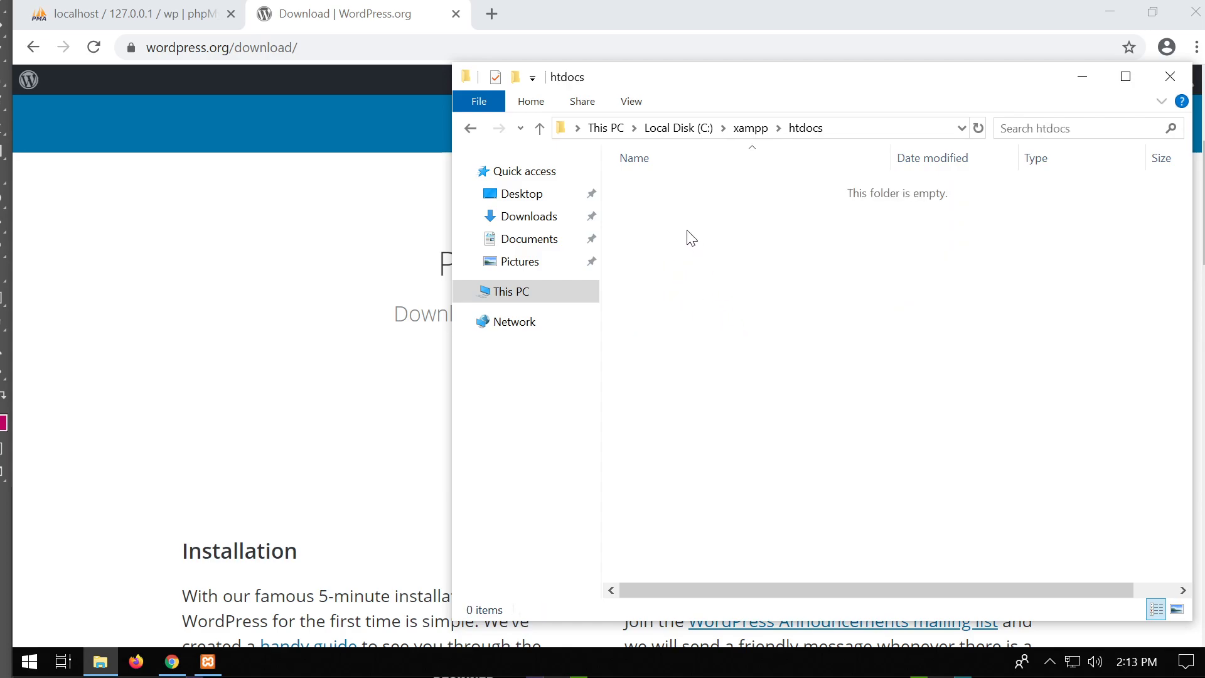
pyautogui.rightClick(668, 226)
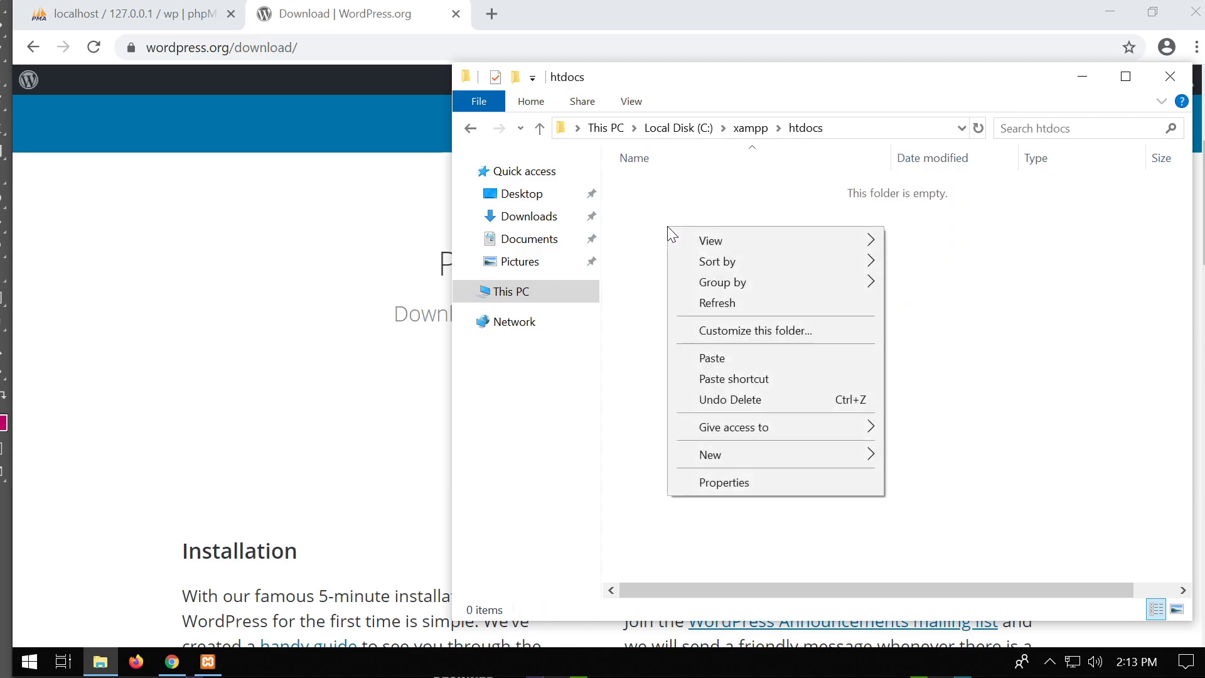
pyautogui.click(753, 356)
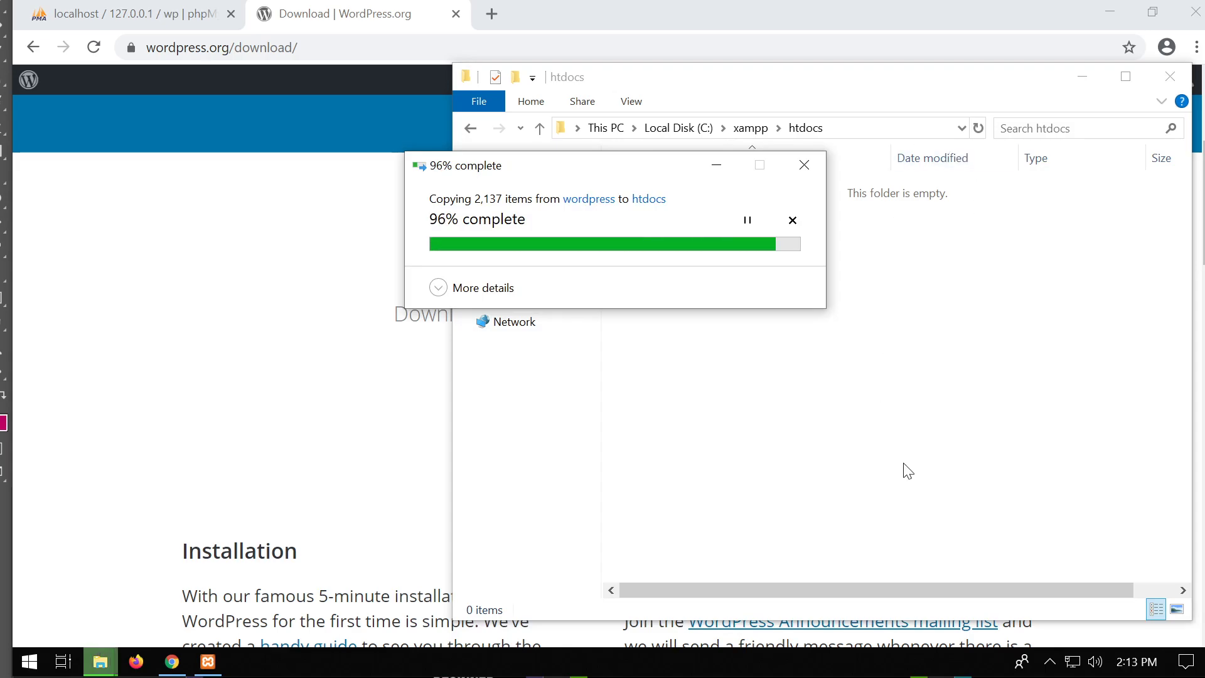
pyautogui.click(702, 567)
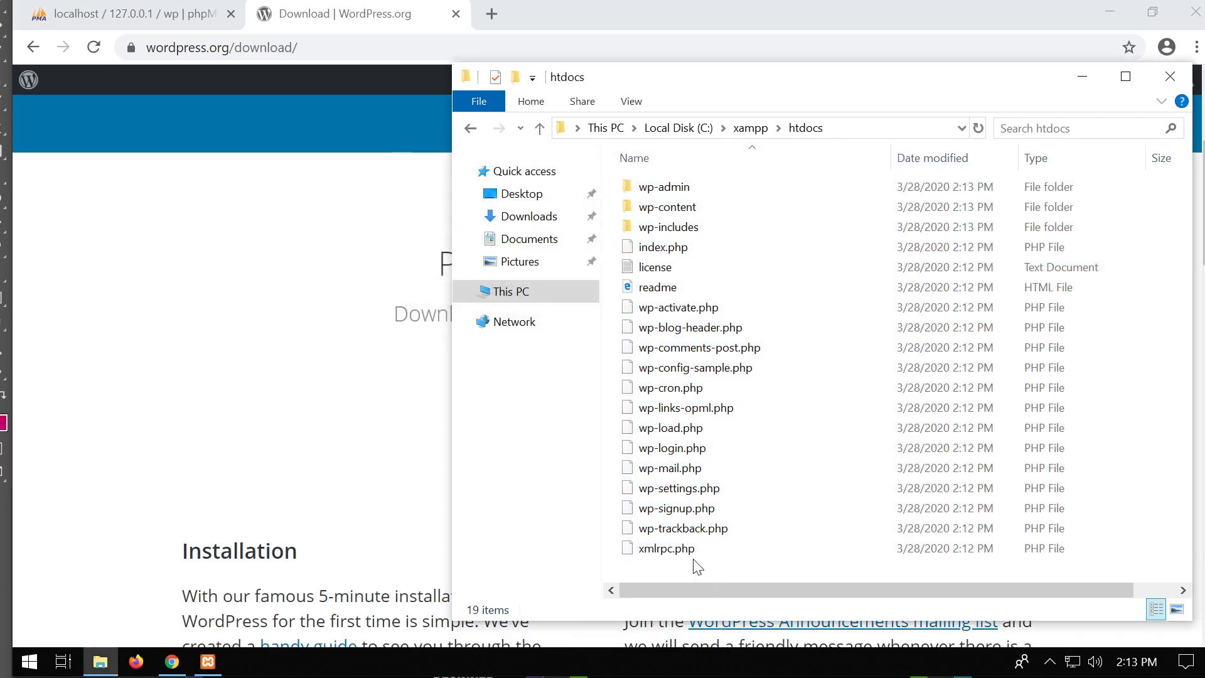
# Delete the readme file from htdocs and close the WordPress download tab.
pyautogui.click(686, 283)
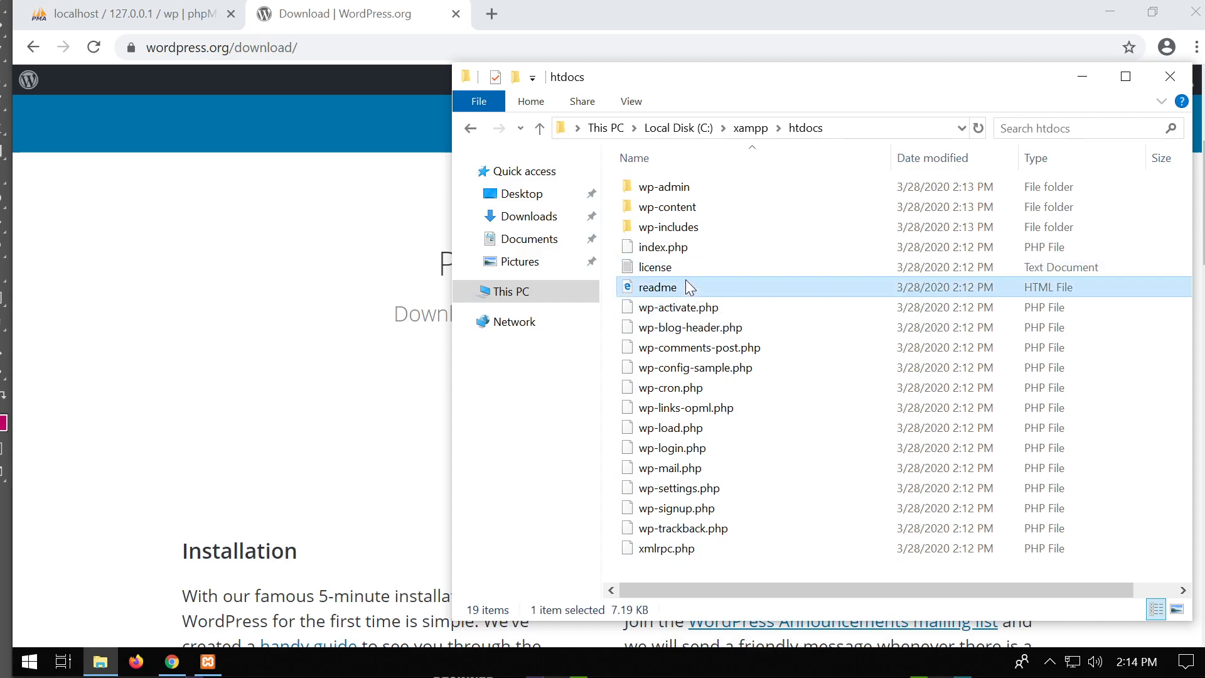
pyautogui.press('Delete')
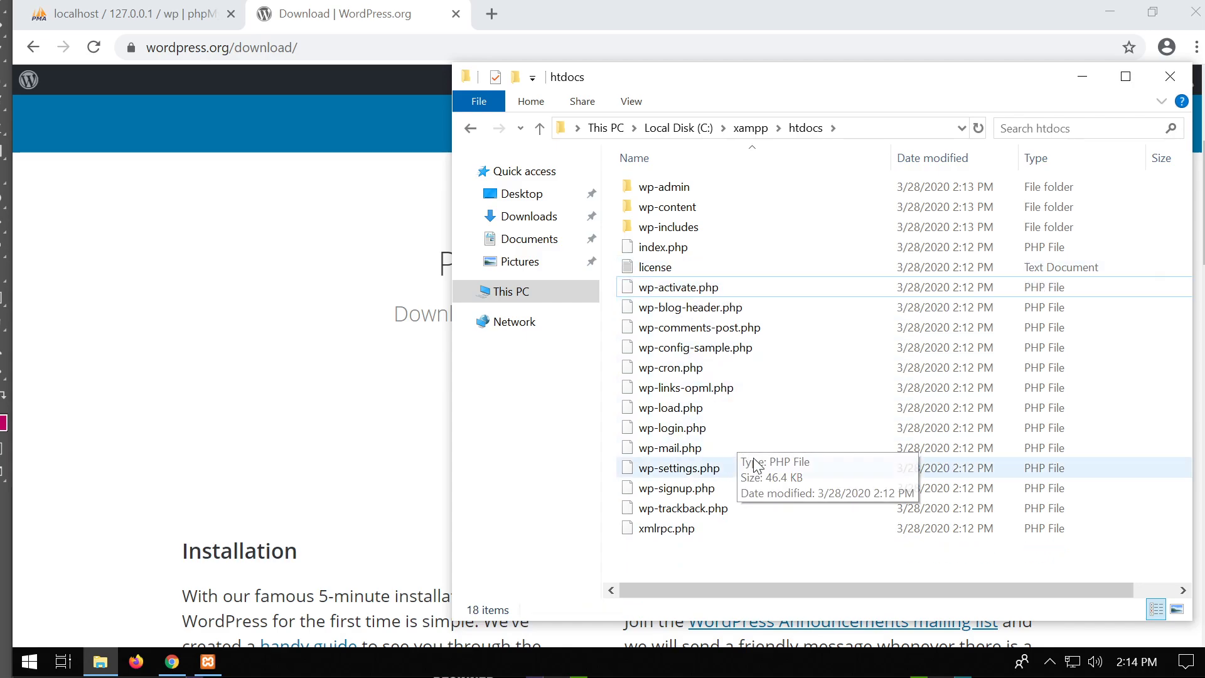
pyautogui.click(350, 18)
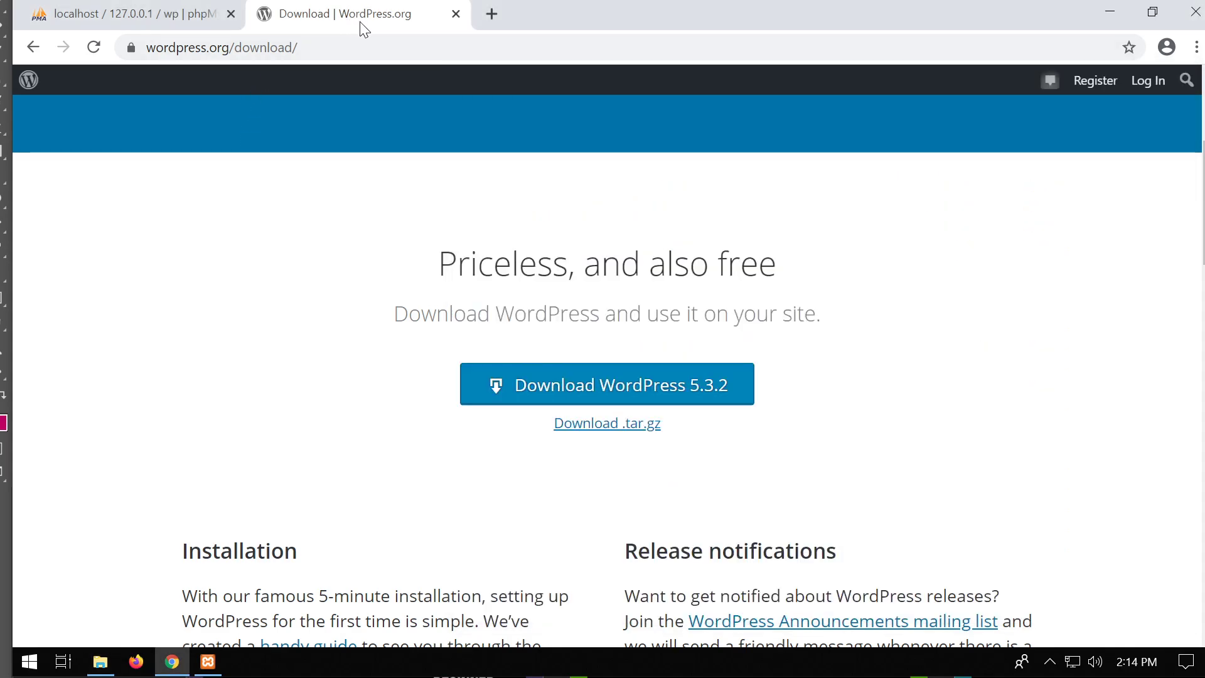
pyautogui.click(457, 13)
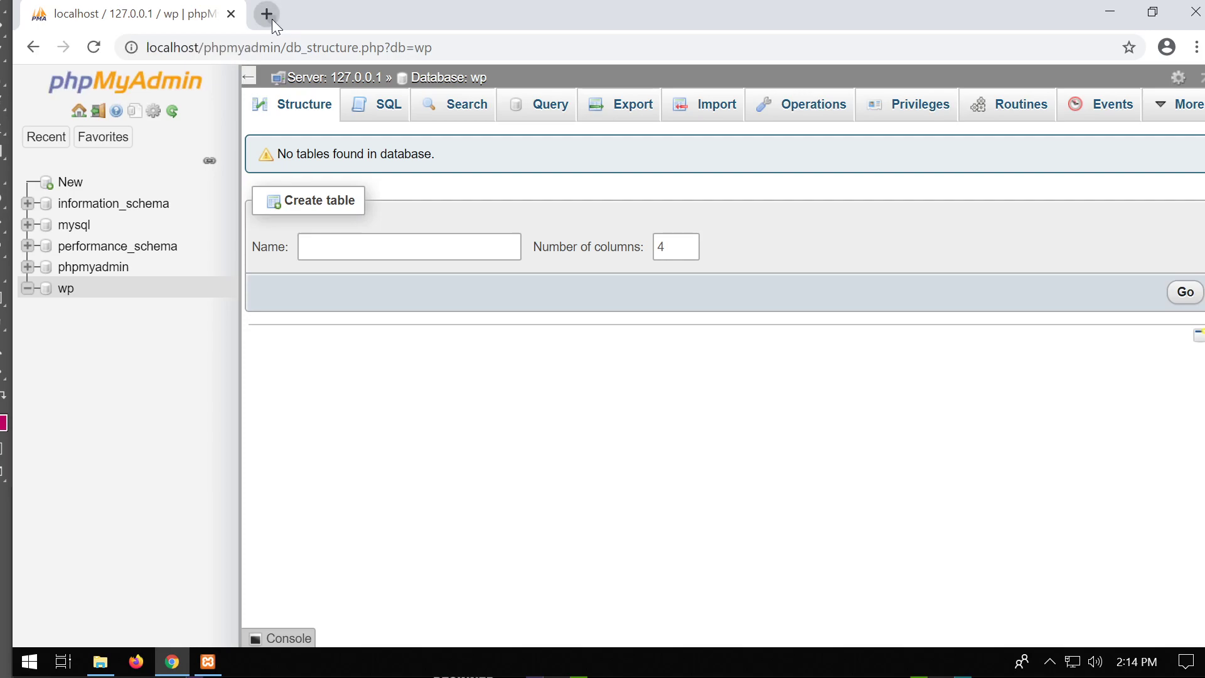
# Load localhost in a new Chrome tab to reach the WordPress setup configuration page.
pyautogui.click(267, 14)
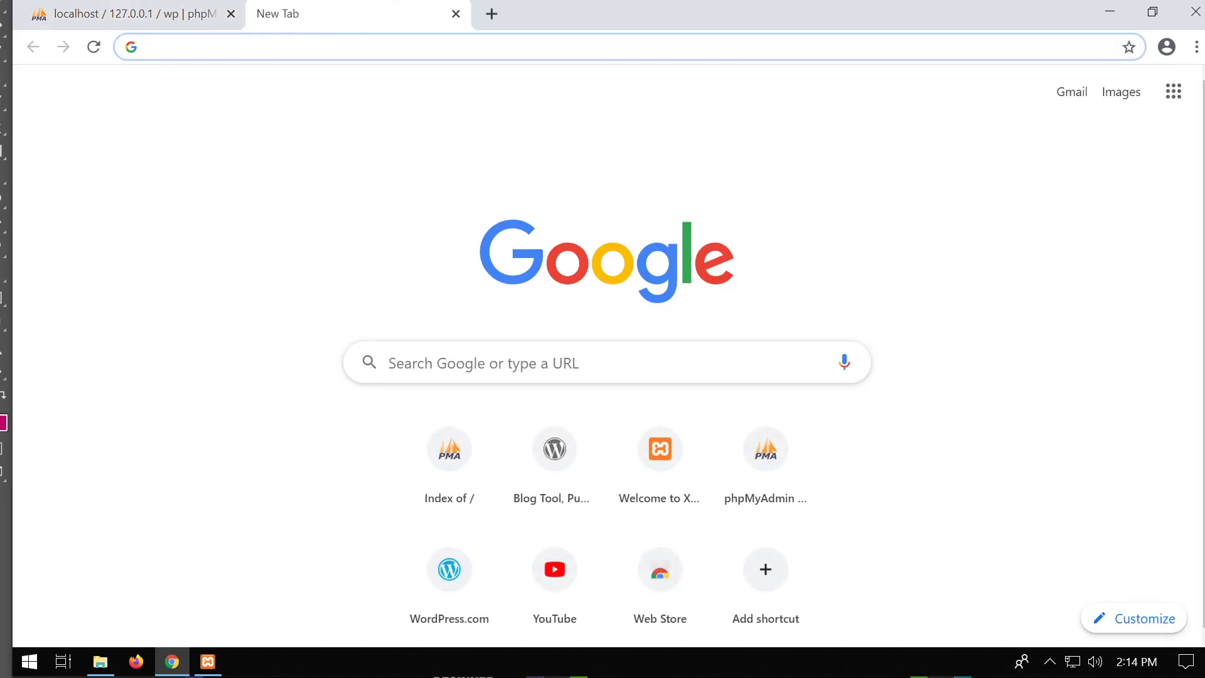
pyautogui.write('localho')
pyautogui.press('BackSpace')
pyautogui.press('BackSpace')
pyautogui.press('BackSpace')
pyautogui.press('BackSpace')
pyautogui.write('alh')
pyautogui.press('Return')
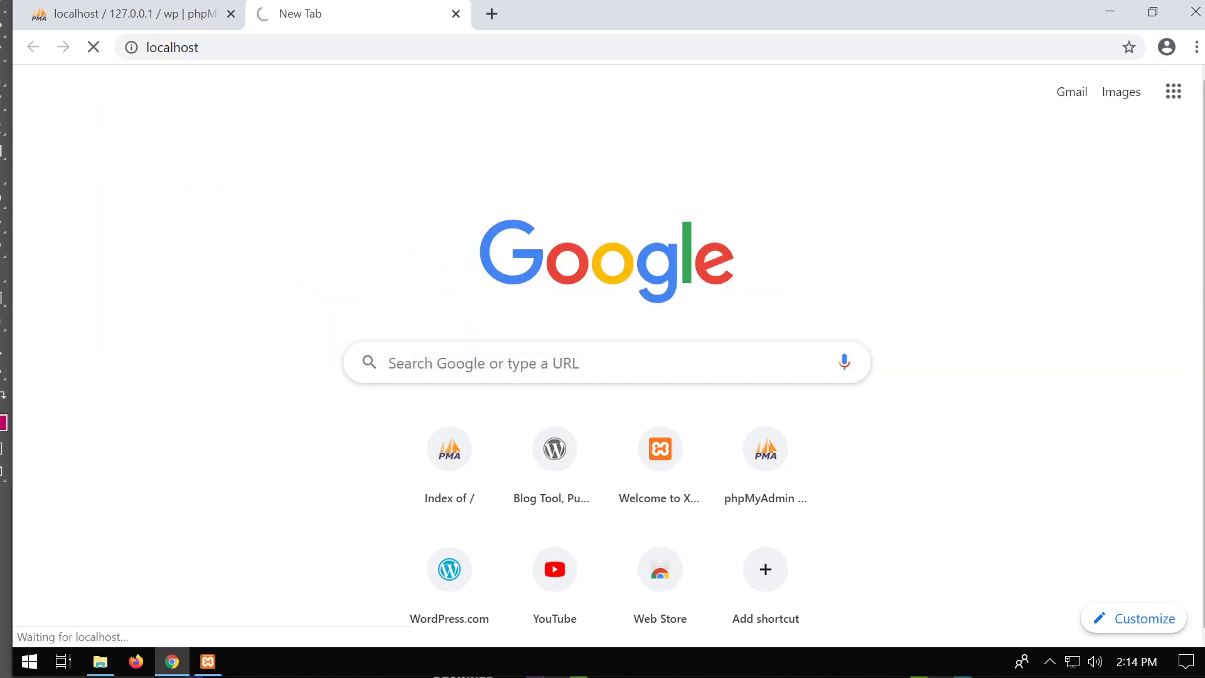
pyautogui.click(100, 662)
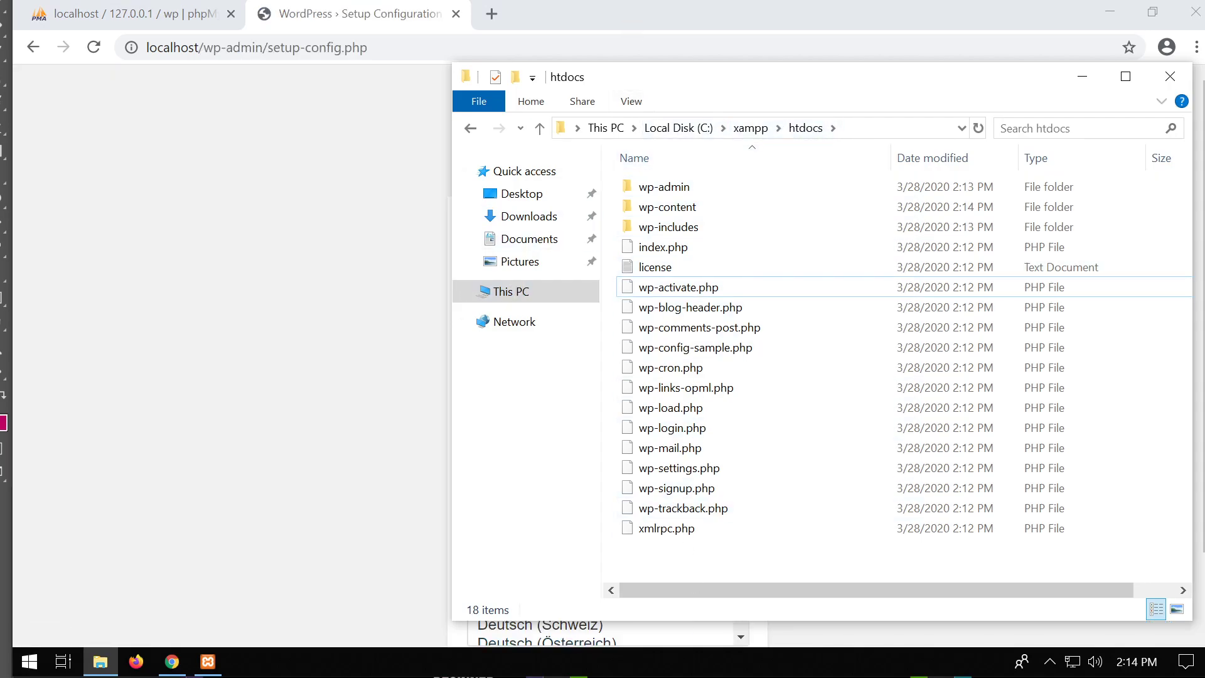
# Continue with English (United States) and move past the welcome page with Let's go!
pyautogui.click(370, 24)
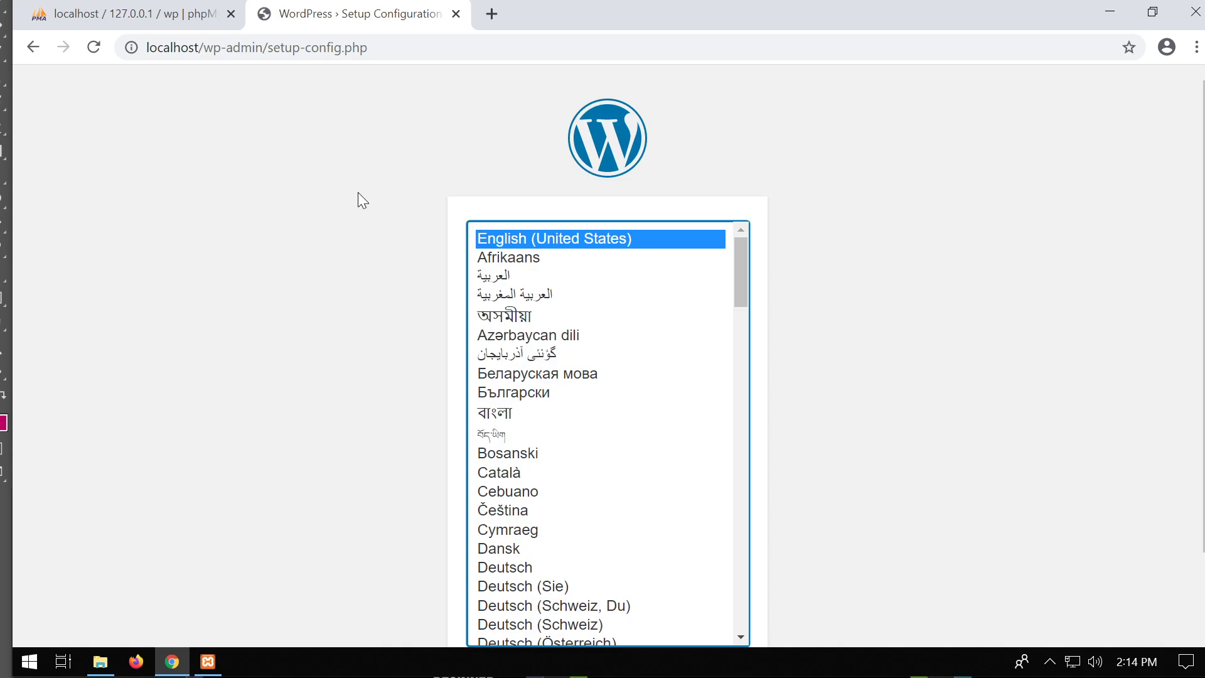
pyautogui.scroll(-2, 359, 194)
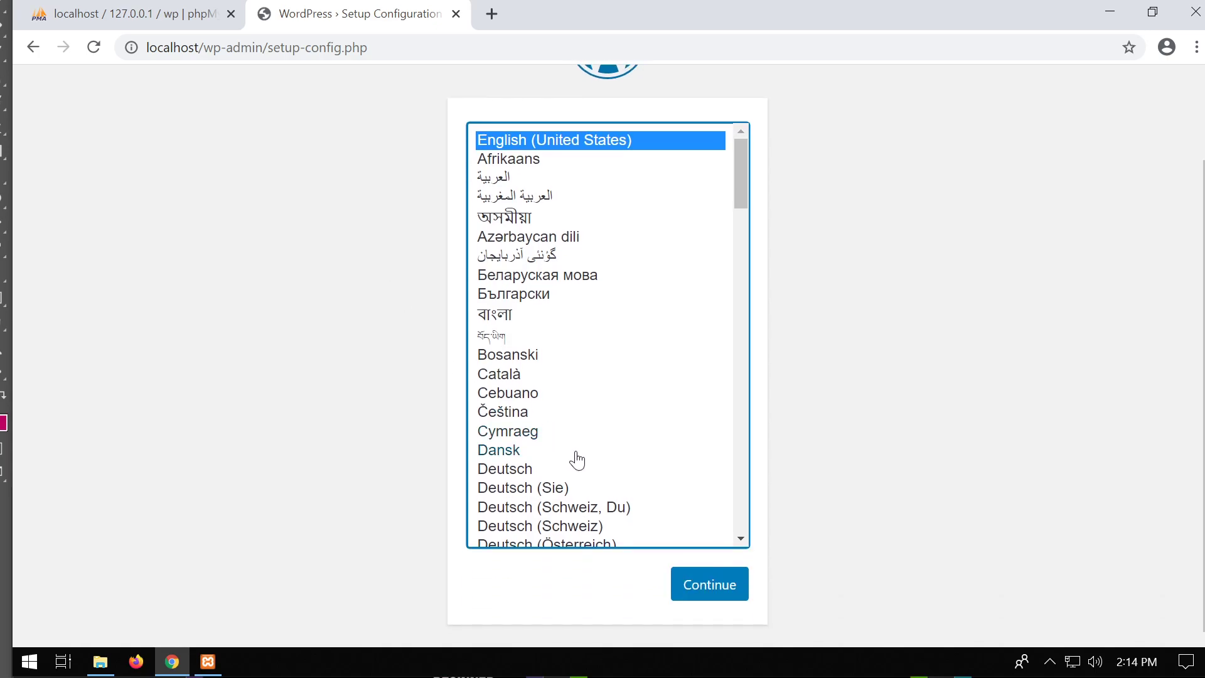
pyautogui.click(728, 591)
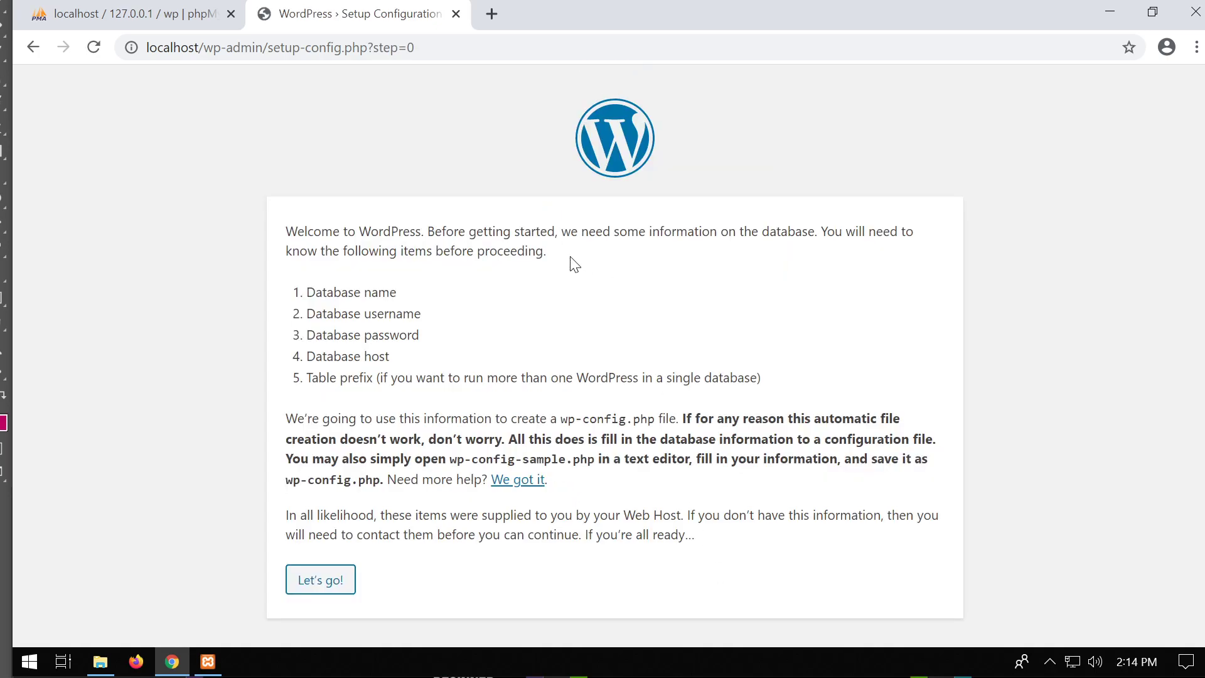
pyautogui.click(327, 580)
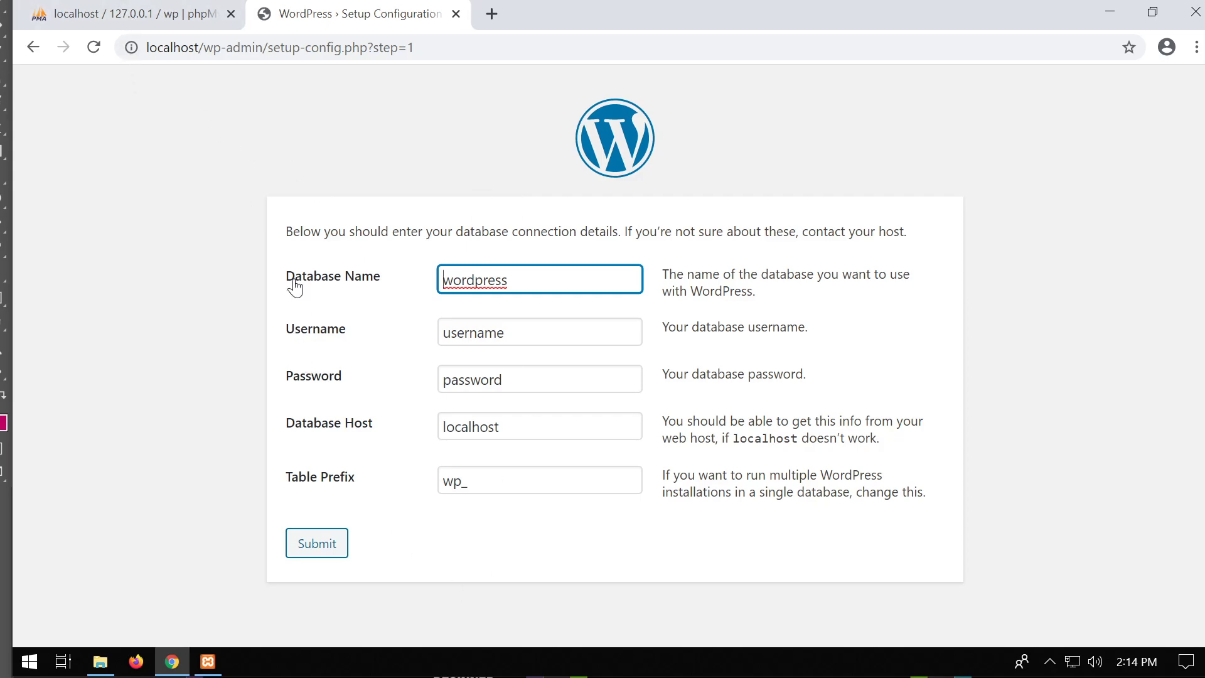
# Replace the database name with wp, checking the name in phpMyAdmin.
pyautogui.click(130, 14)
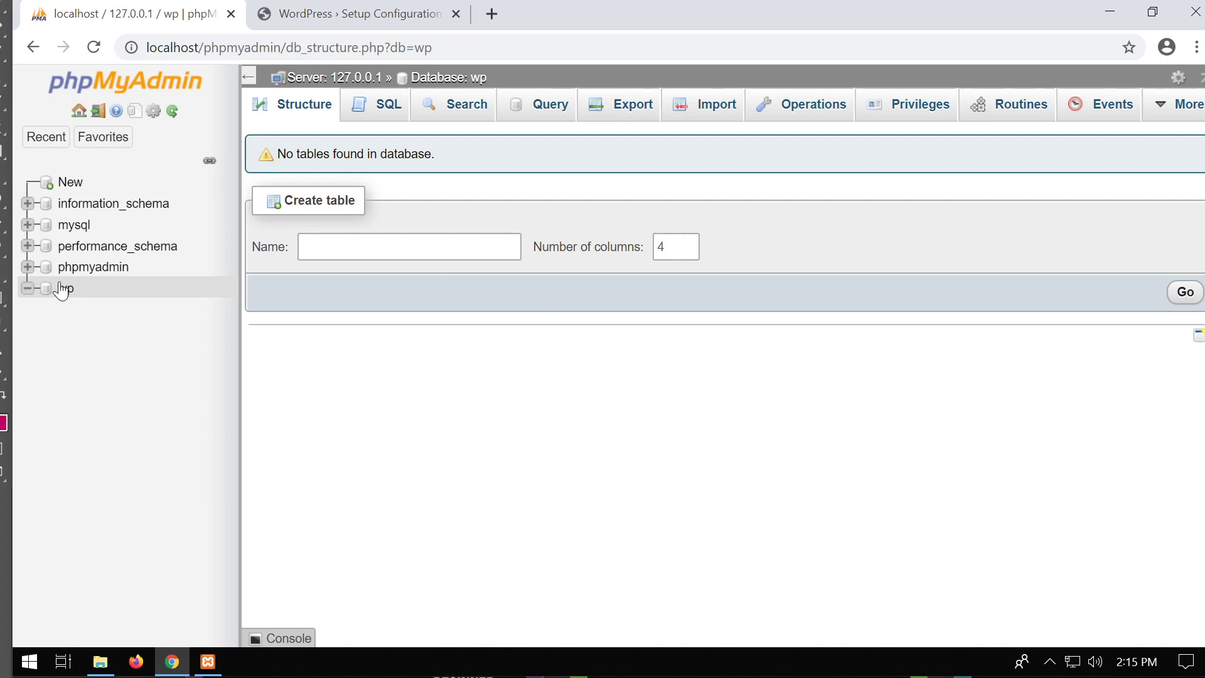
pyautogui.click(350, 30)
pyautogui.hotkey('ctrl', 'a')
pyautogui.write('wp')
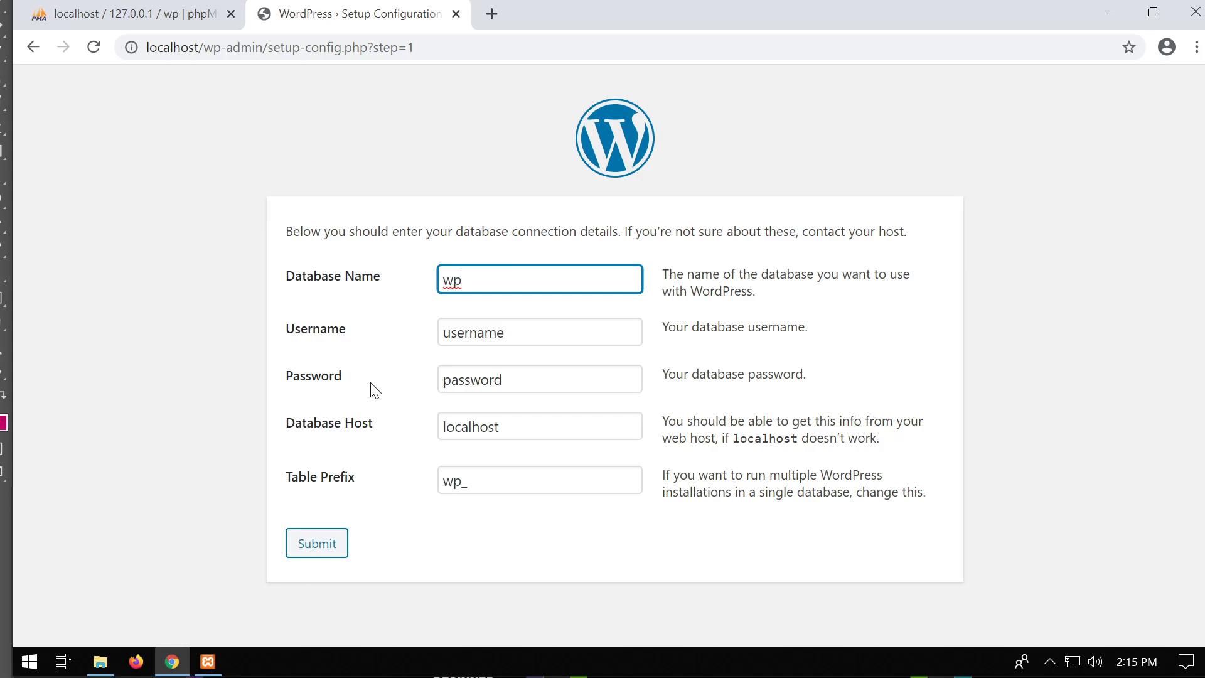
pyautogui.click(165, 22)
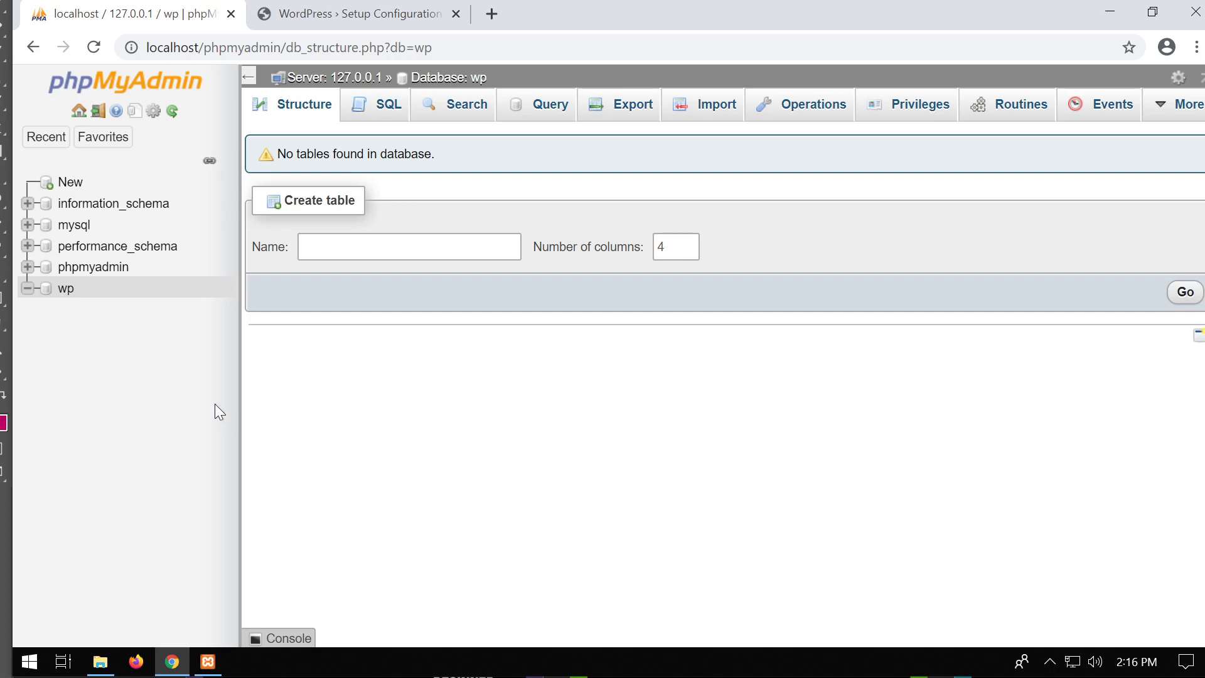
# Enter root as the username and leave the password empty.
pyautogui.click(349, 15)
pyautogui.press('Tab')
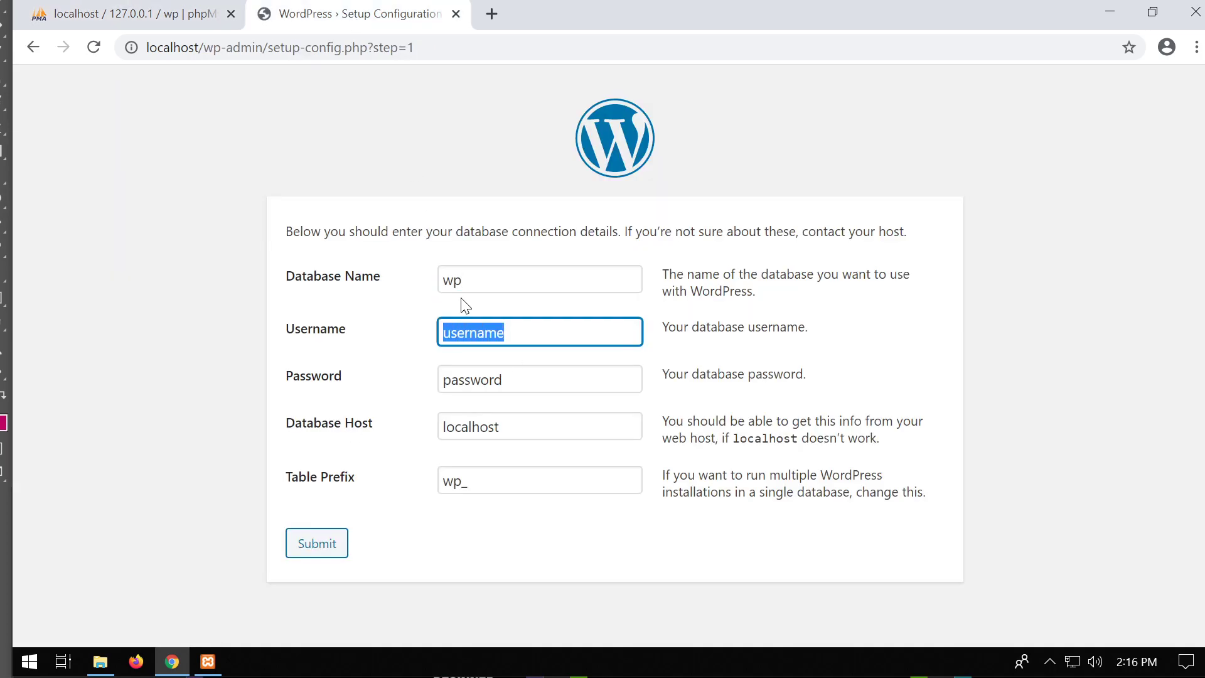
pyautogui.write('root')
pyautogui.press('Tab')
pyautogui.press('BackSpace')
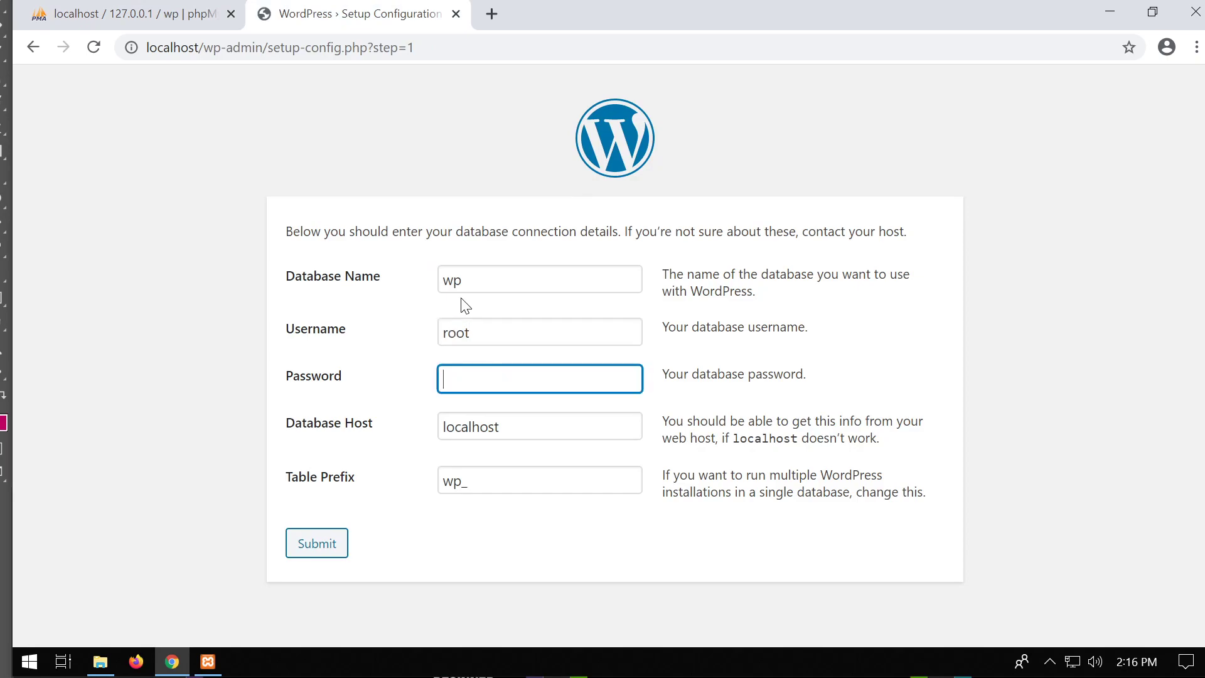
pyautogui.hotkey('shift', 'Tab')
pyautogui.press('Tab')
# Keep localhost as database host, select the table prefix, and recheck the empty wp database.
pyautogui.click(133, 19)
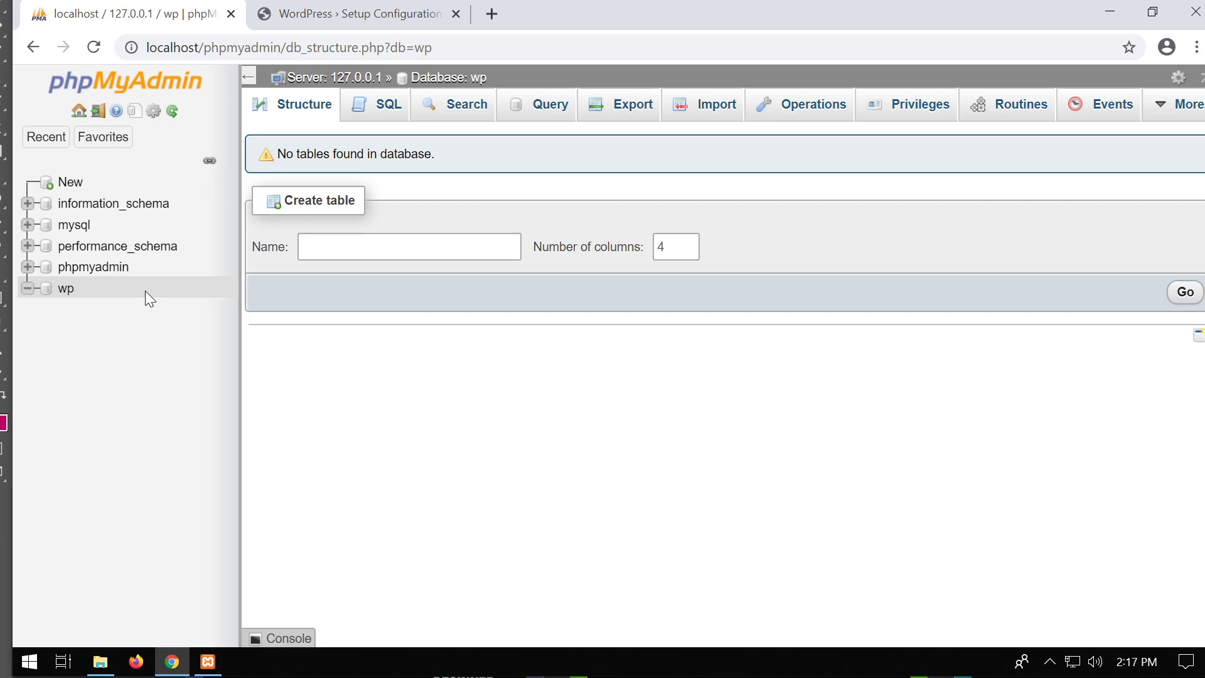
pyautogui.click(391, 14)
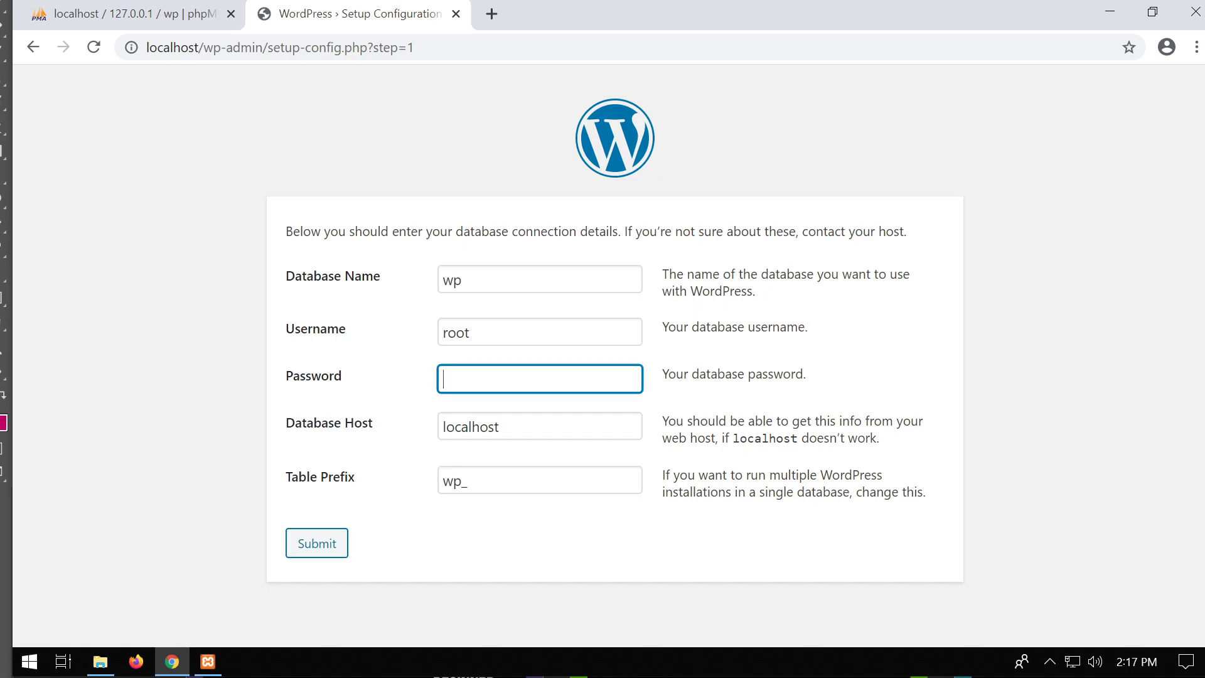
pyautogui.press('Tab')
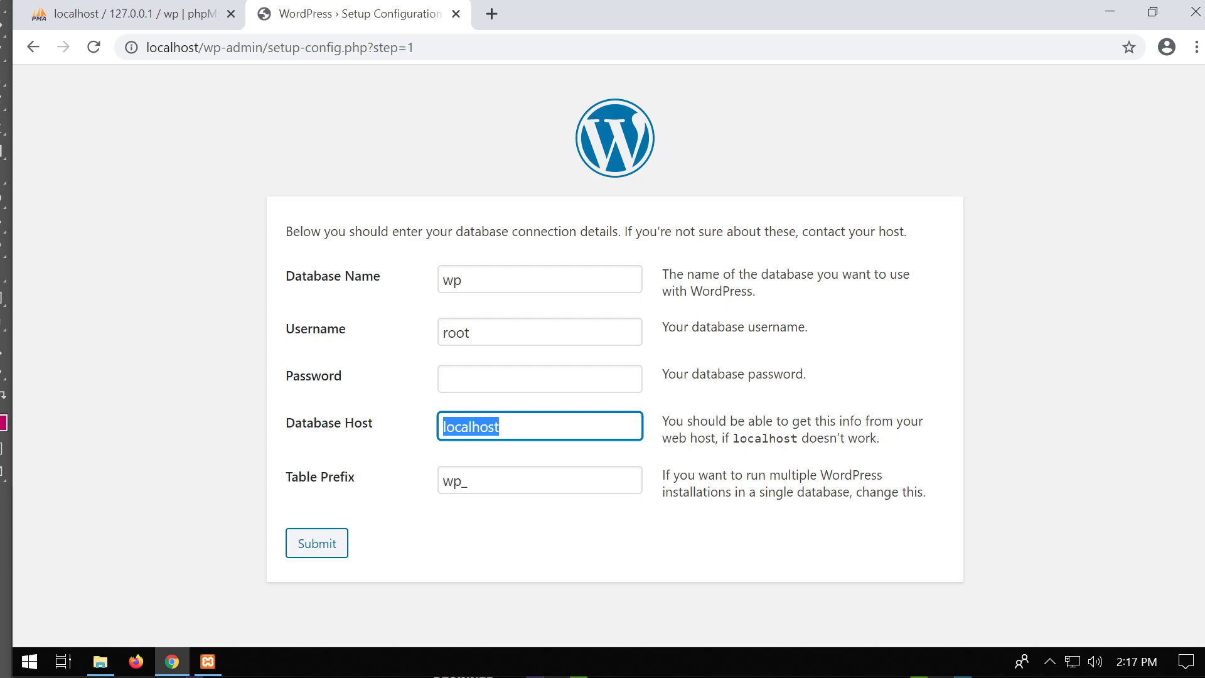
pyautogui.click(470, 481)
pyautogui.hotkey('ctrl', 'a')
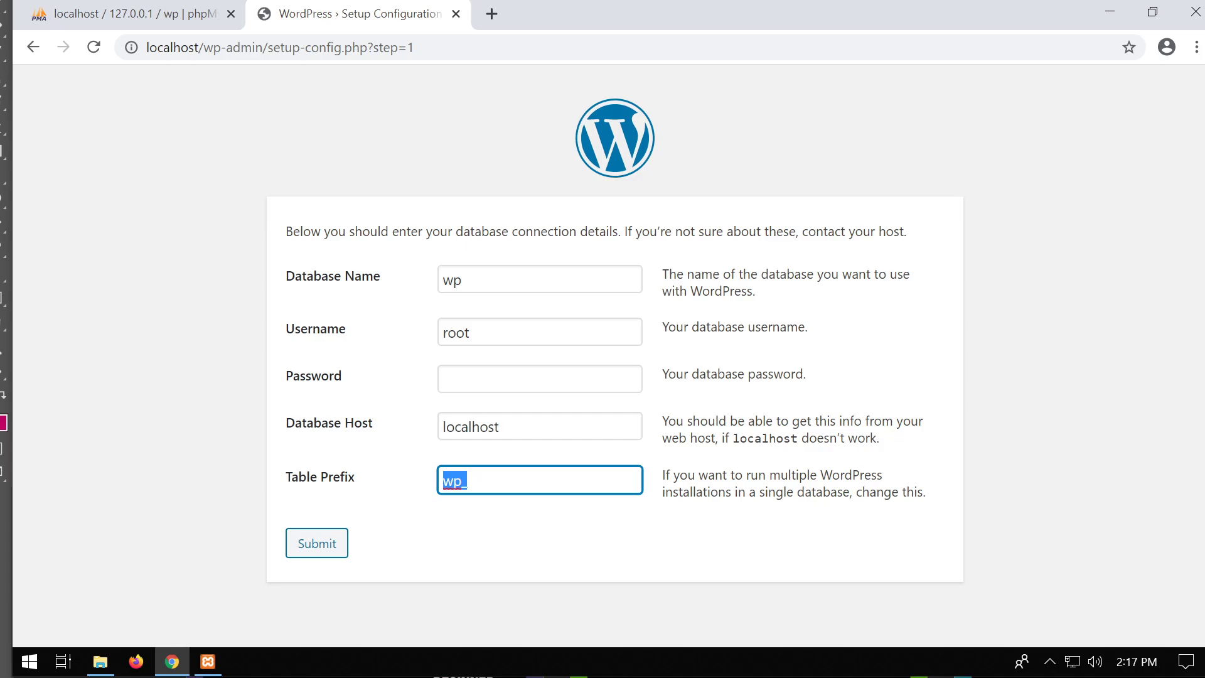
pyautogui.click(144, 15)
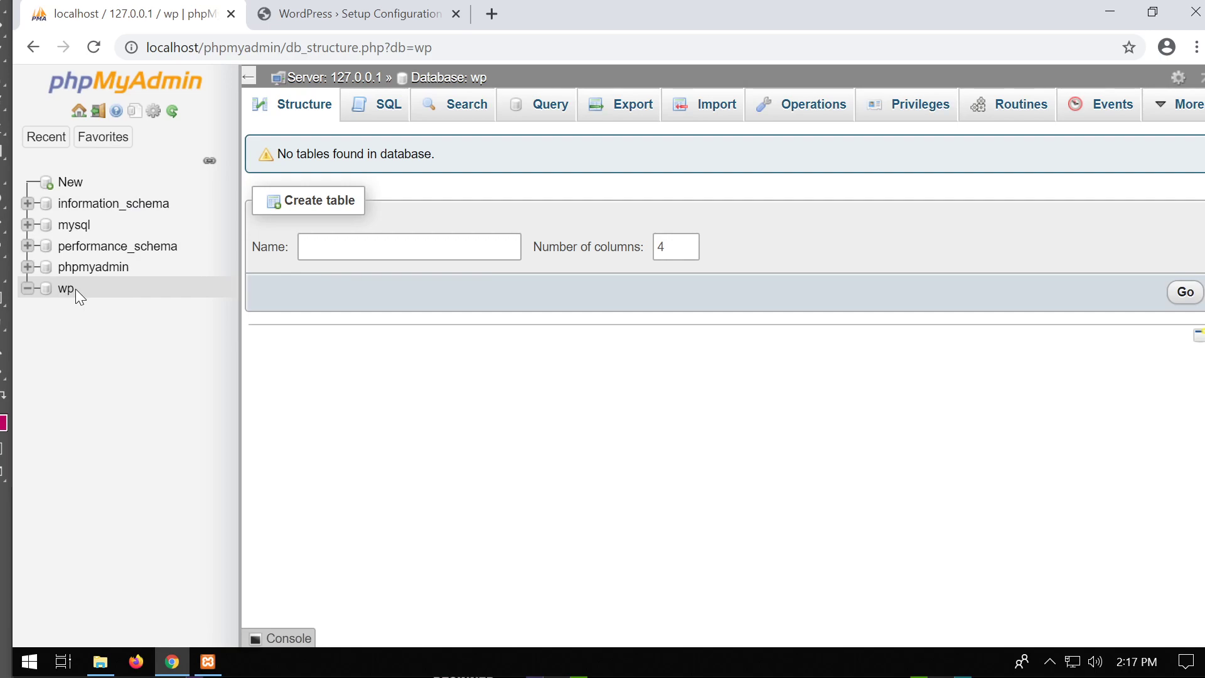
# Change the table prefix from wp_ to wp1_ and submit the database details.
pyautogui.click(353, 15)
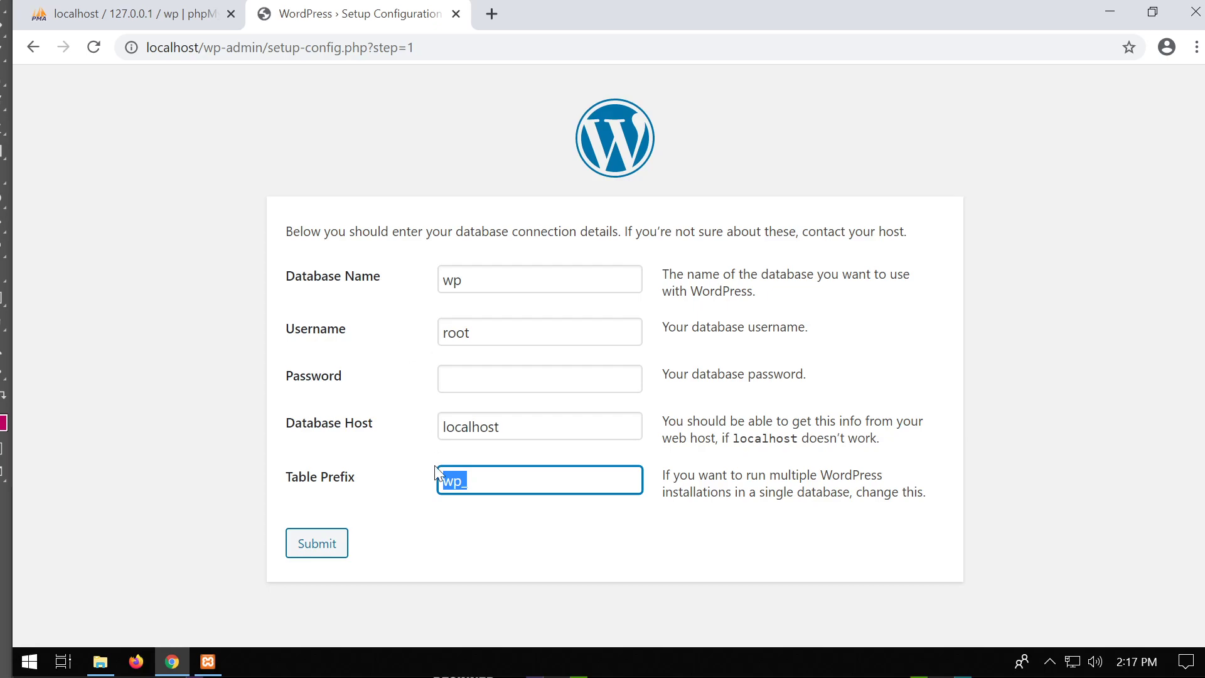
pyautogui.click(468, 481)
pyautogui.press('Left')
pyautogui.hotkey('shift', 'Left')
pyautogui.press('Right')
pyautogui.write('1')
pyautogui.press('Right')
pyautogui.click(136, 19)
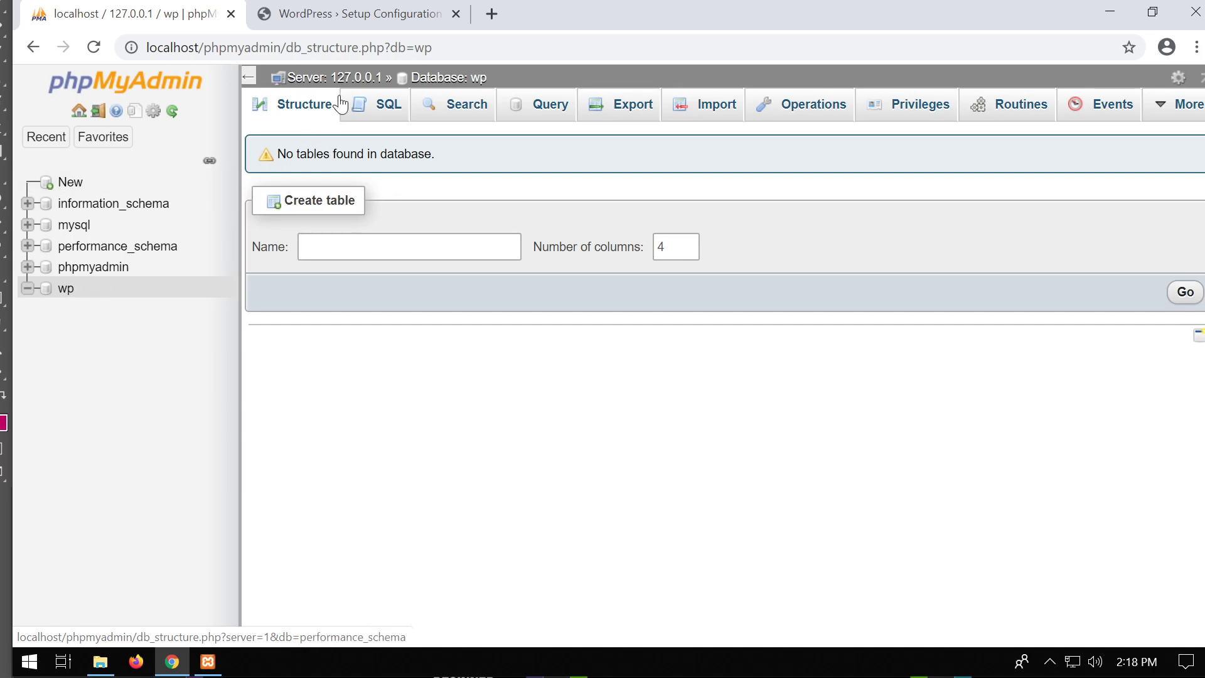
pyautogui.click(364, 15)
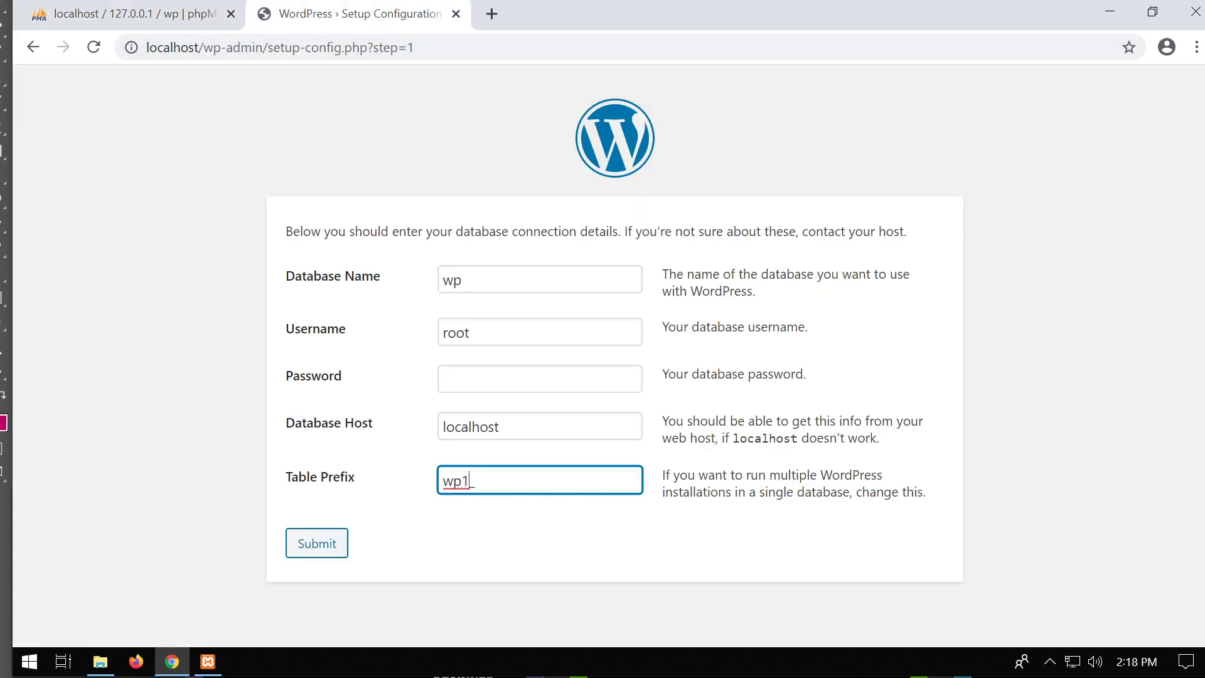
pyautogui.click(337, 543)
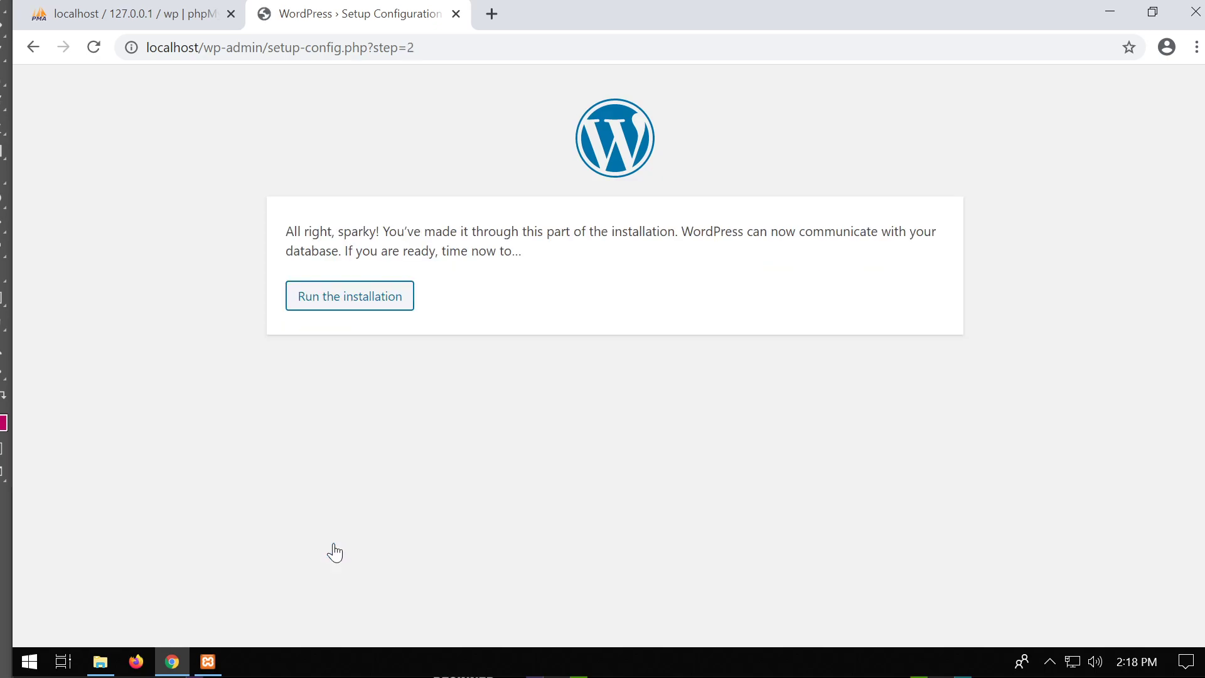
# Run the installation and enter site title 'website' and an administrator username.
pyautogui.click(368, 295)
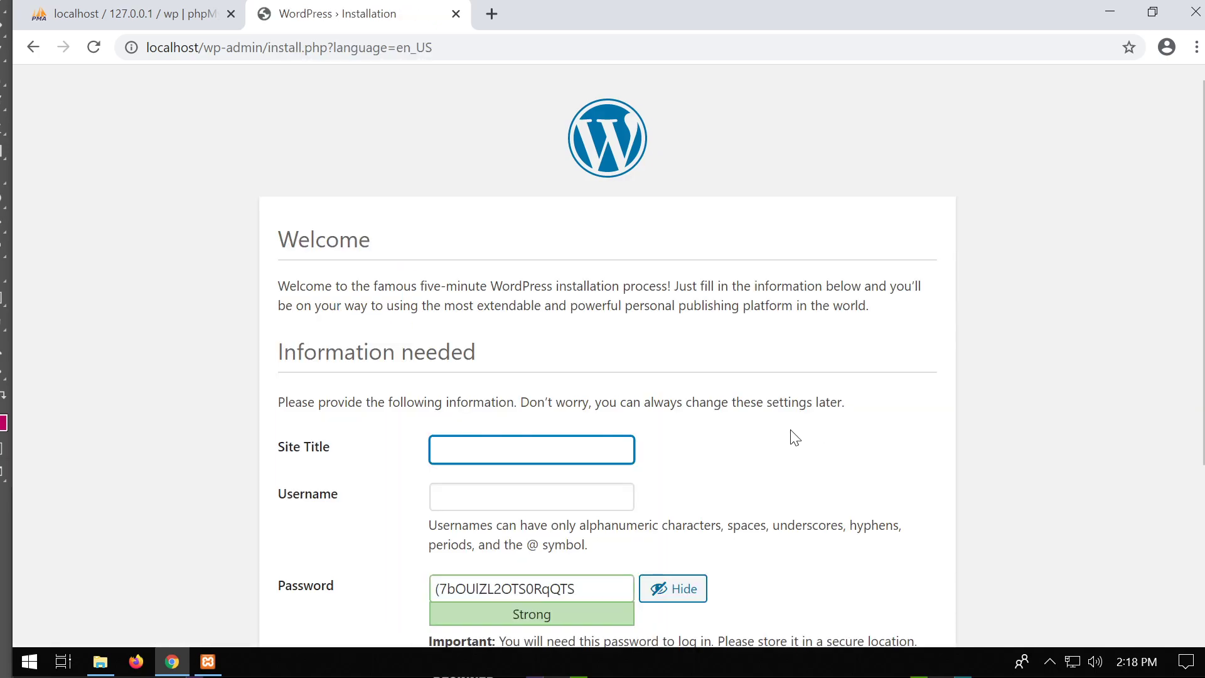
pyautogui.scroll(-2, 797, 436)
pyautogui.write('website')
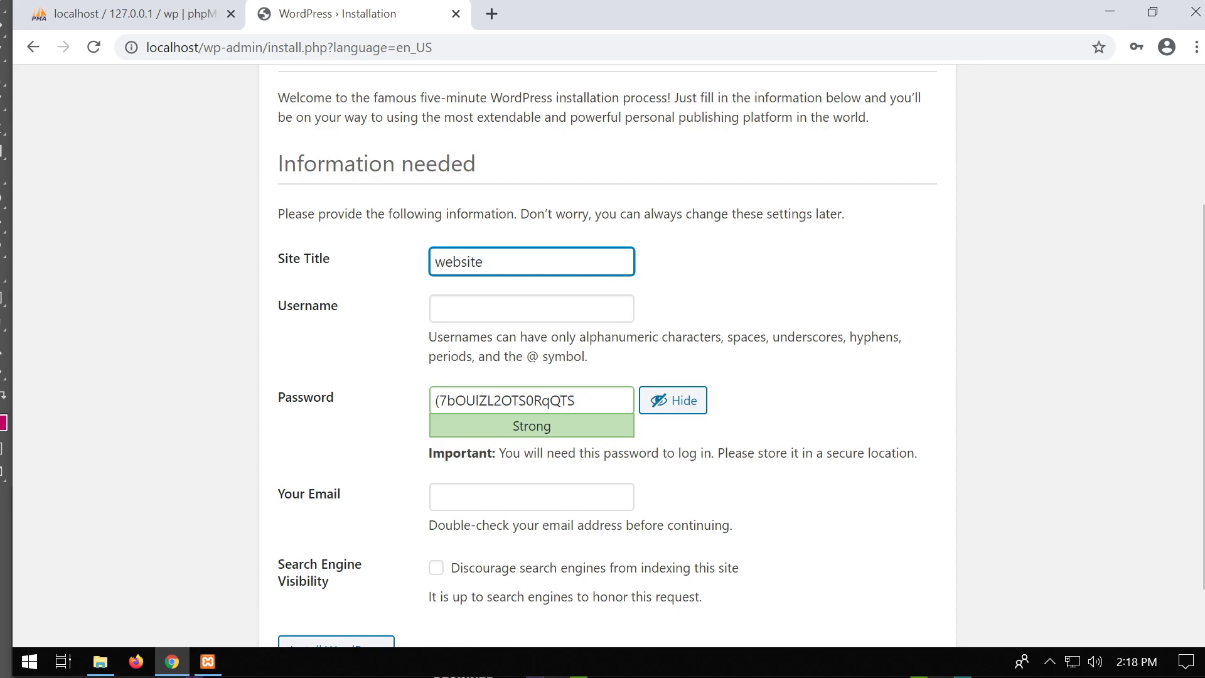
pyautogui.click(532, 308)
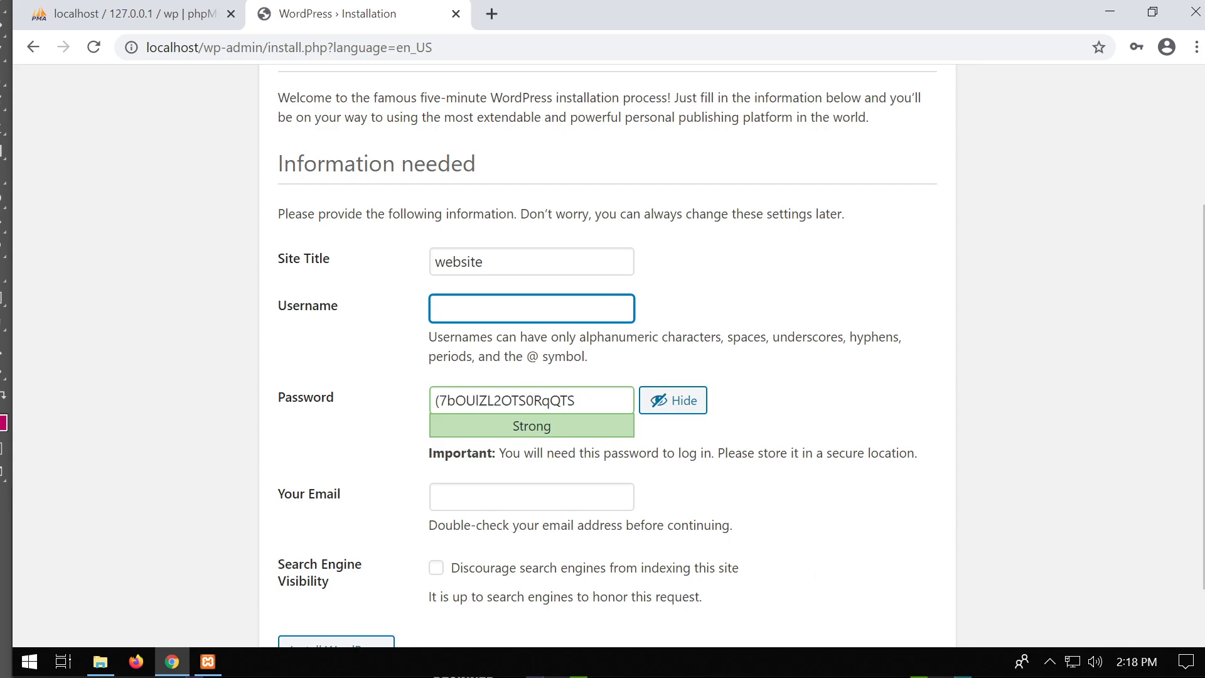
pyautogui.write('admin')
# Confirm use of the weak password and fill in the administrator's email address.
pyautogui.press('Tab')
pyautogui.write('admin')
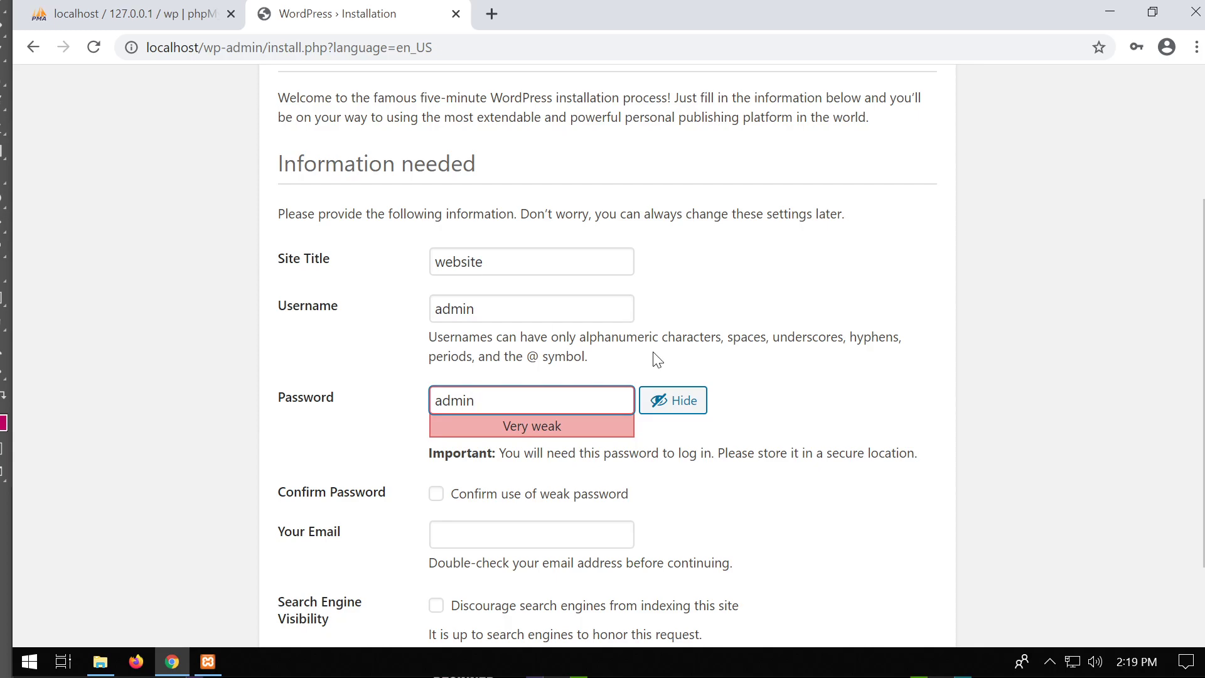
pyautogui.scroll(-2, 657, 361)
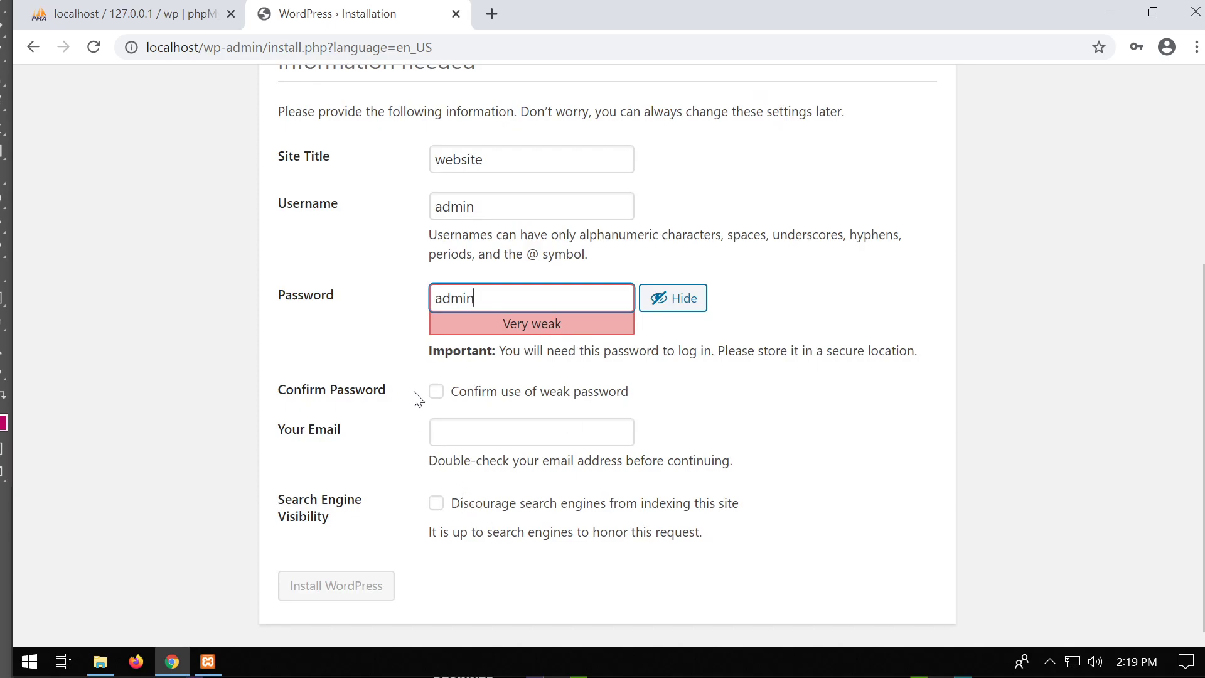
pyautogui.click(436, 394)
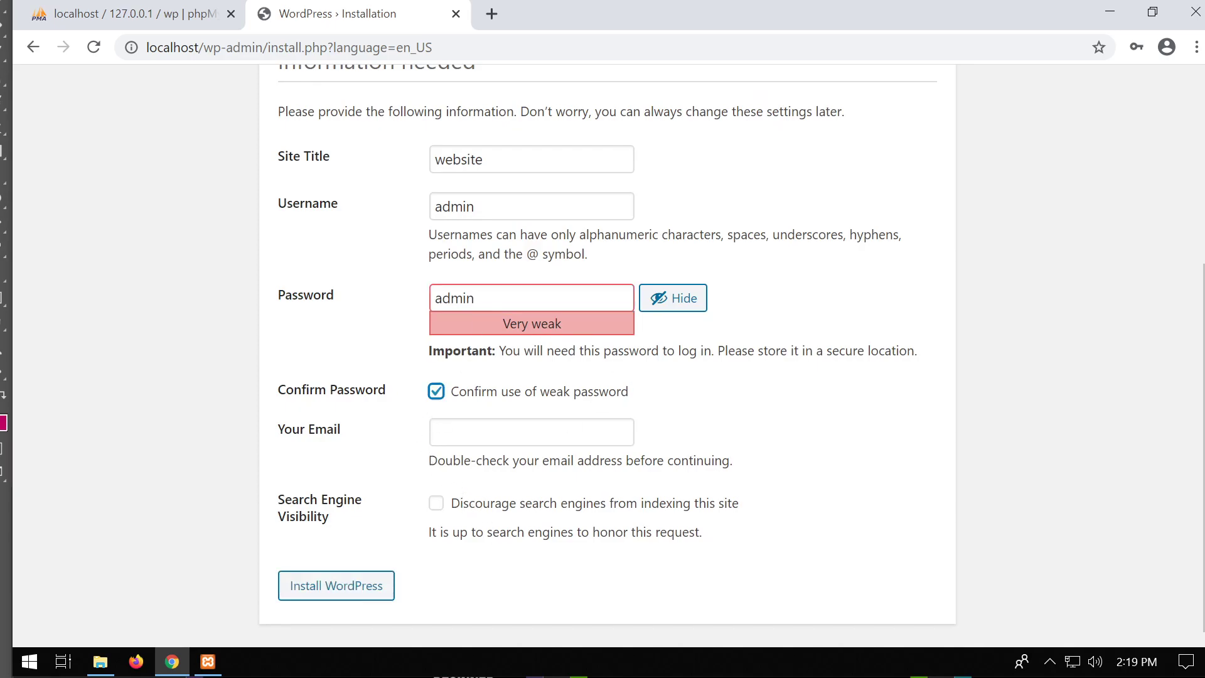
pyautogui.press('Tab')
pyautogui.write('a"@')
pyautogui.press('BackSpace')
pyautogui.press('BackSpace')
pyautogui.write('@a')
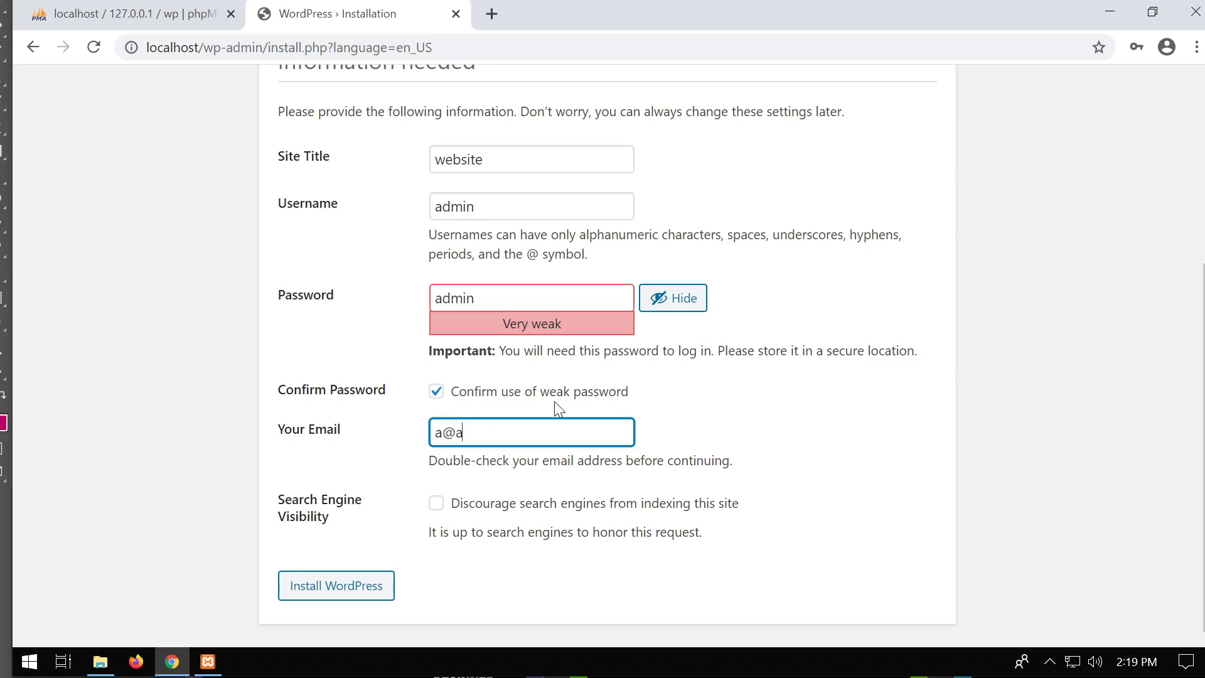
pyautogui.write('.com')
# Install WordPress, then verify in phpMyAdmin that wp has 12 tables and wp_users one admin row.
pyautogui.click(345, 583)
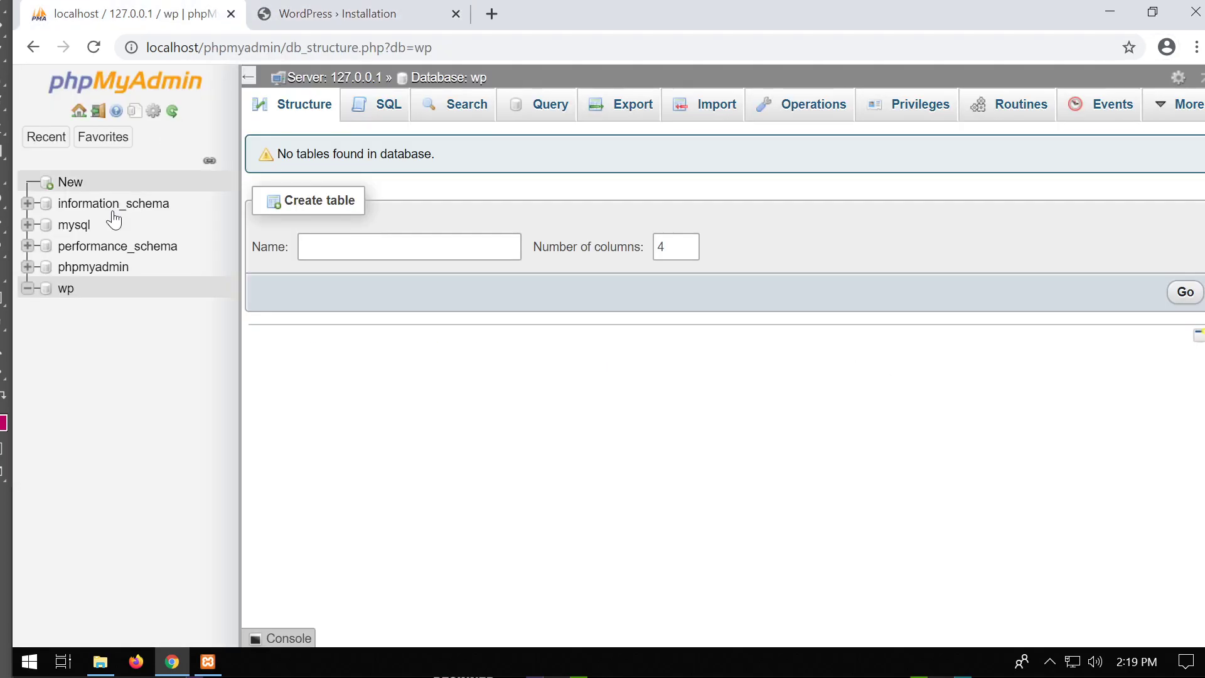
pyautogui.click(68, 289)
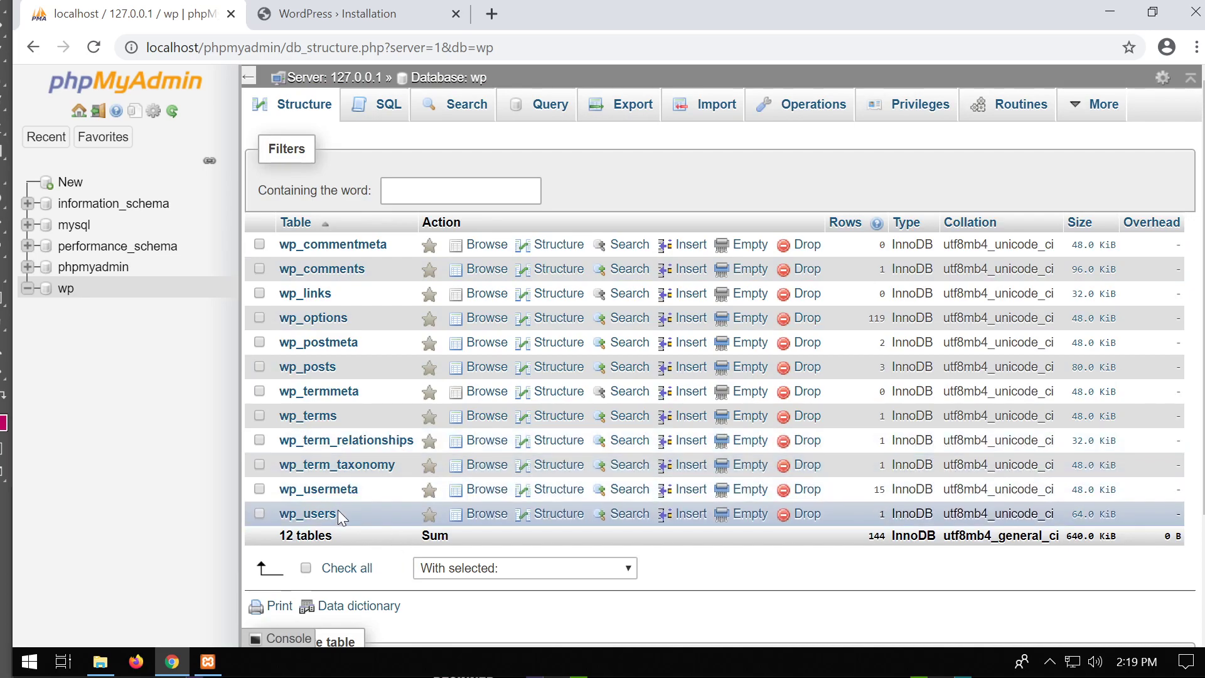
pyautogui.click(312, 514)
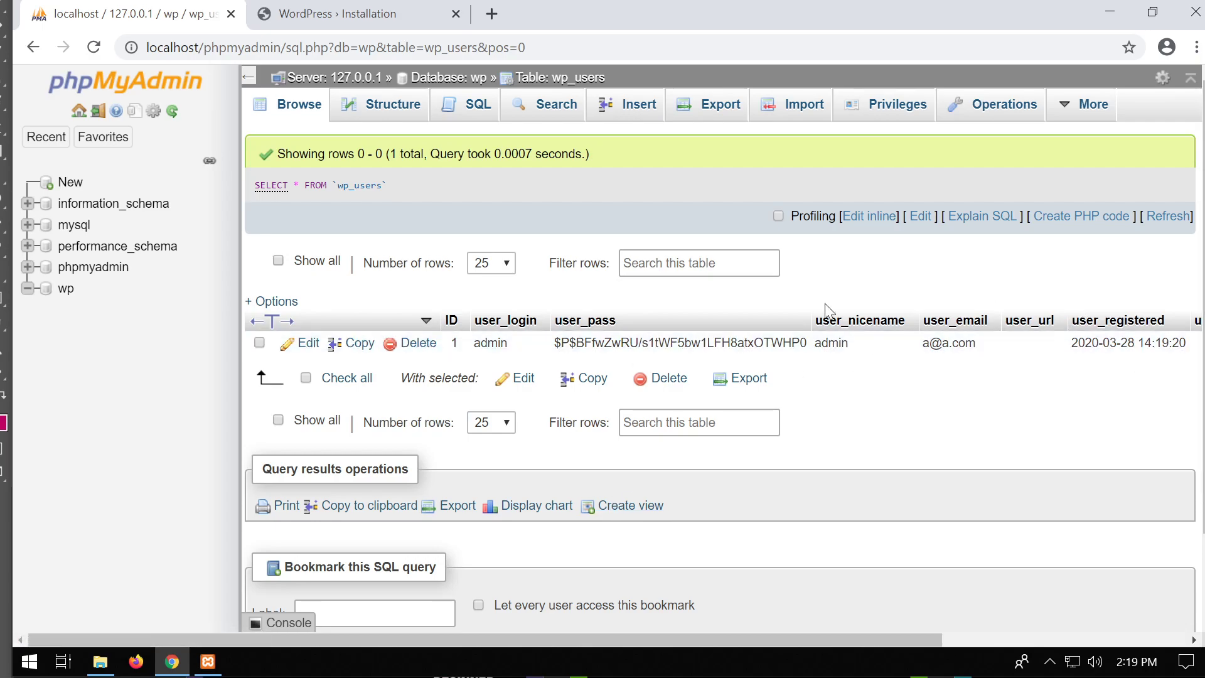
pyautogui.click(68, 290)
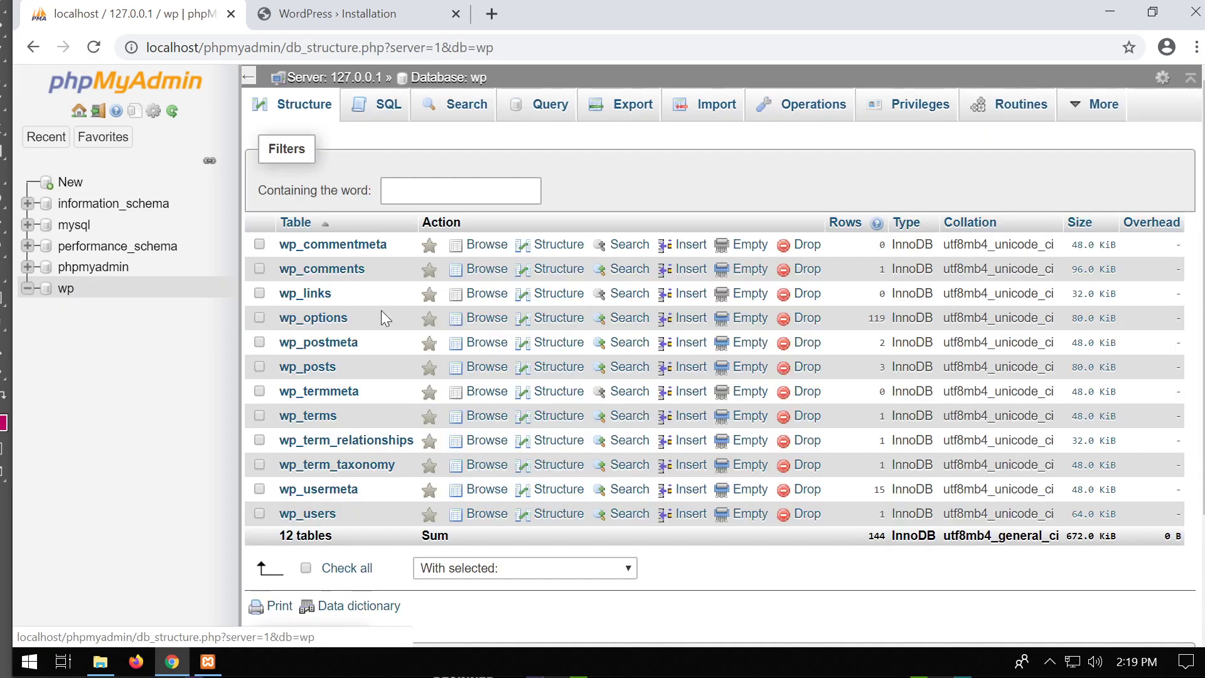
# Go to the login page, then load the site's homepage at localhost.
pyautogui.click(374, 17)
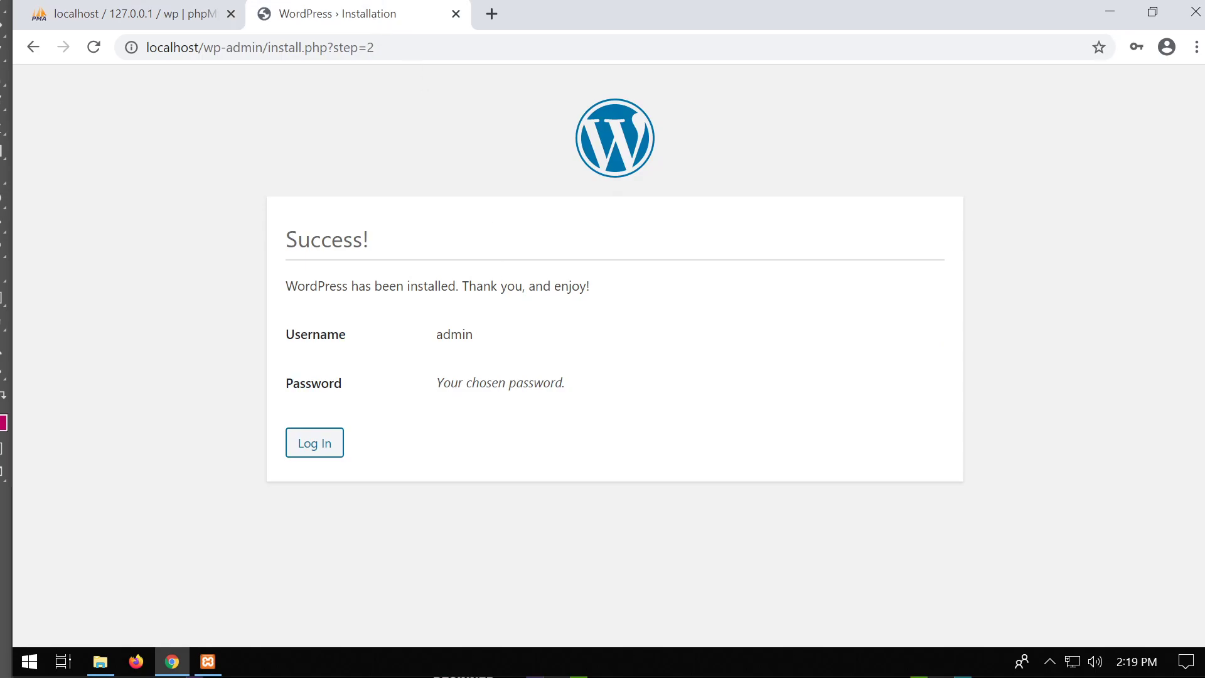
pyautogui.click(327, 447)
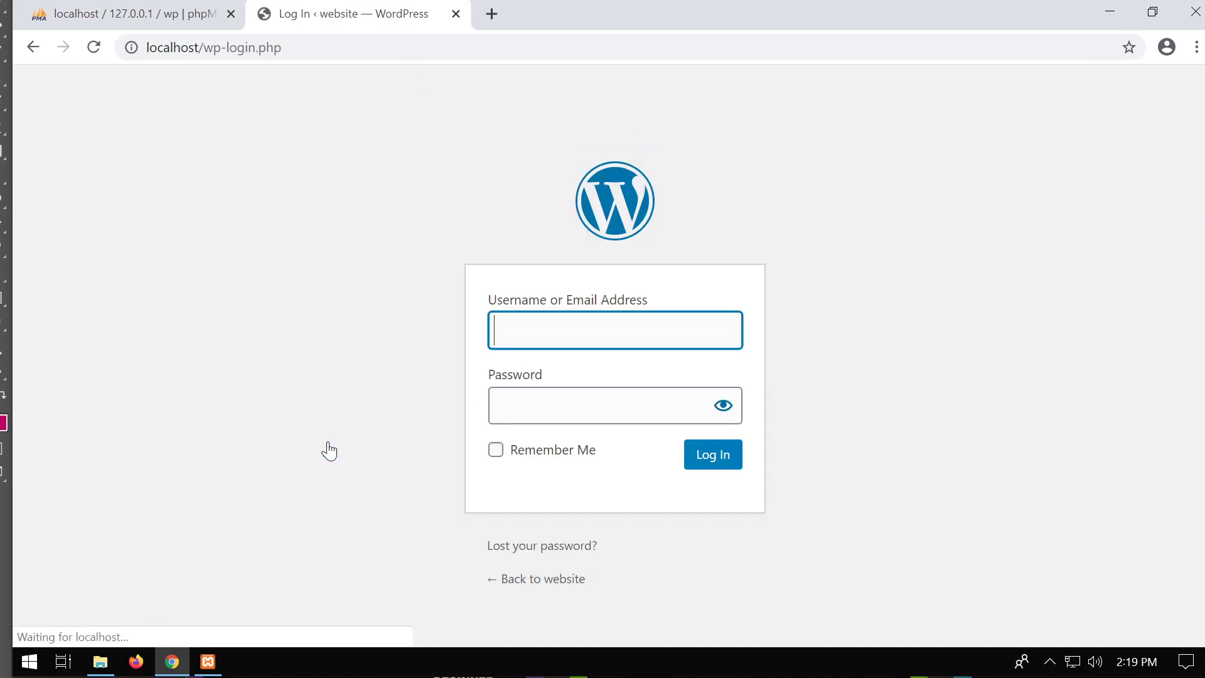
pyautogui.moveTo(204, 47); pyautogui.dragTo(282, 48)
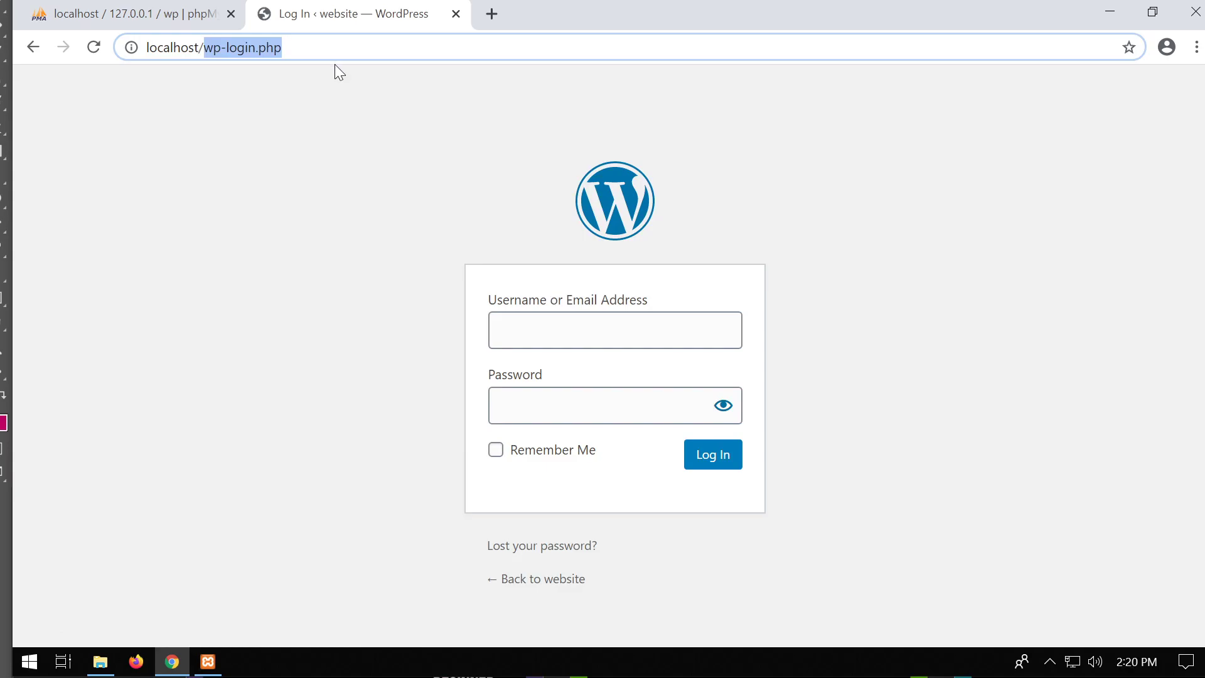
pyautogui.press('BackSpace')
pyautogui.press('Return')
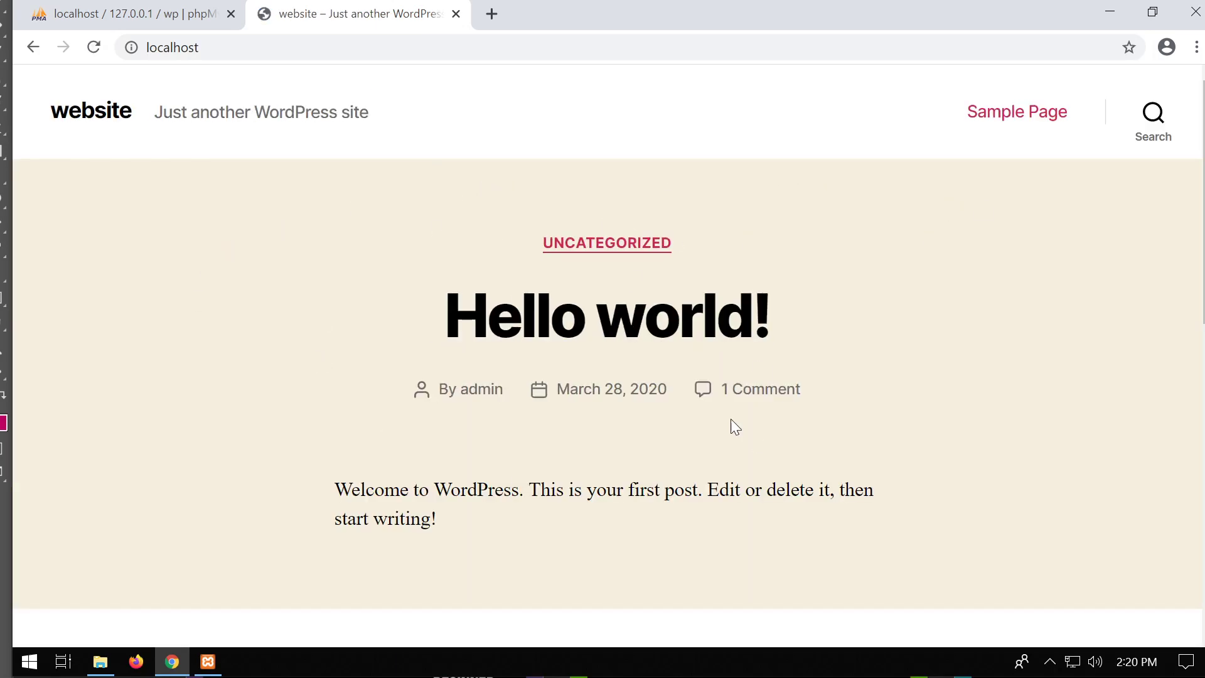
# Open localhost/wp-admin and enter the administrator username and password.
pyautogui.click(173, 48)
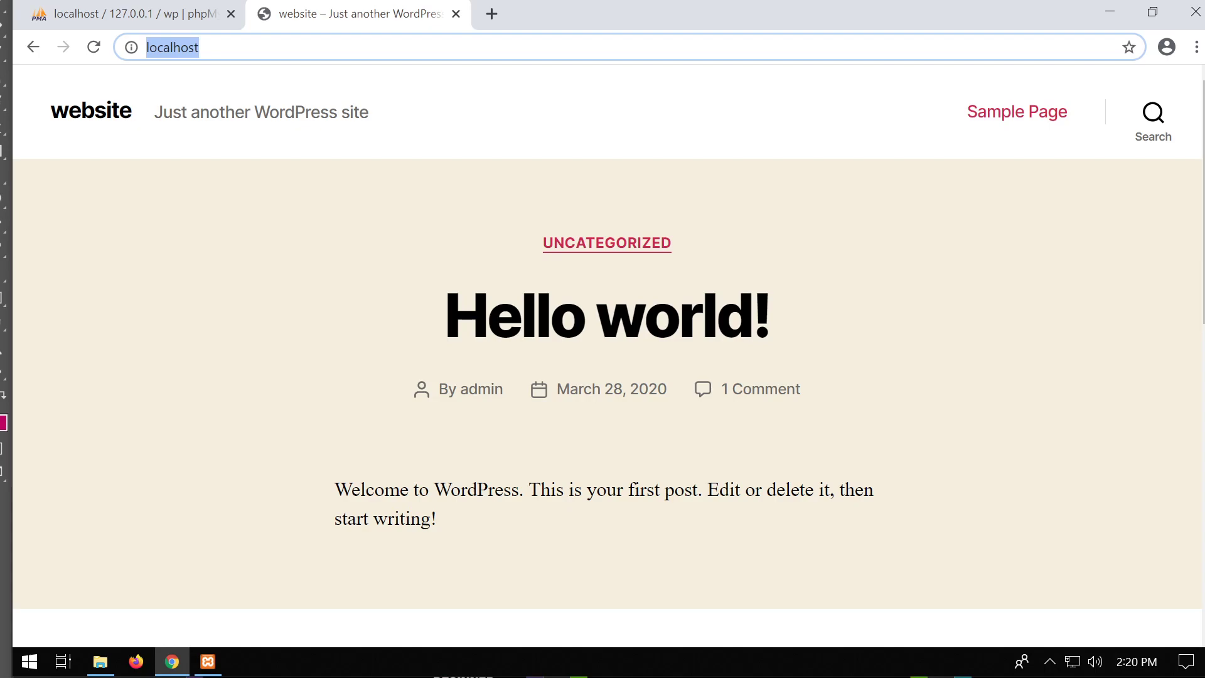
pyautogui.click(200, 47)
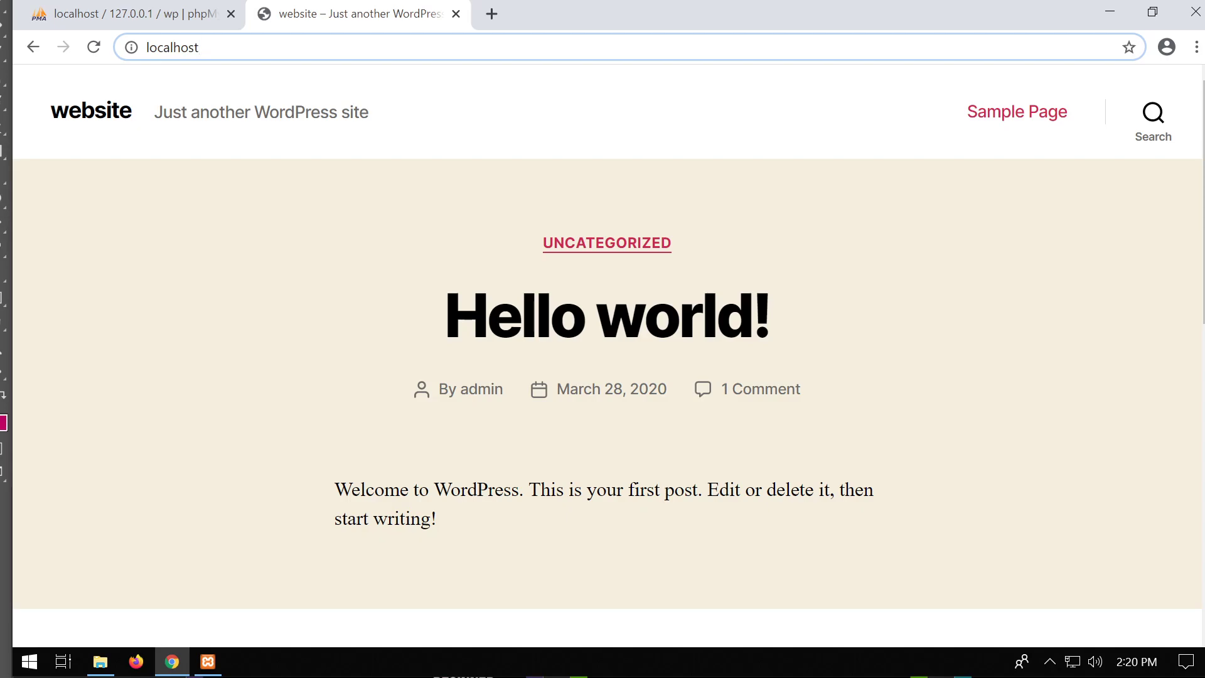
pyautogui.write('/wp-admin')
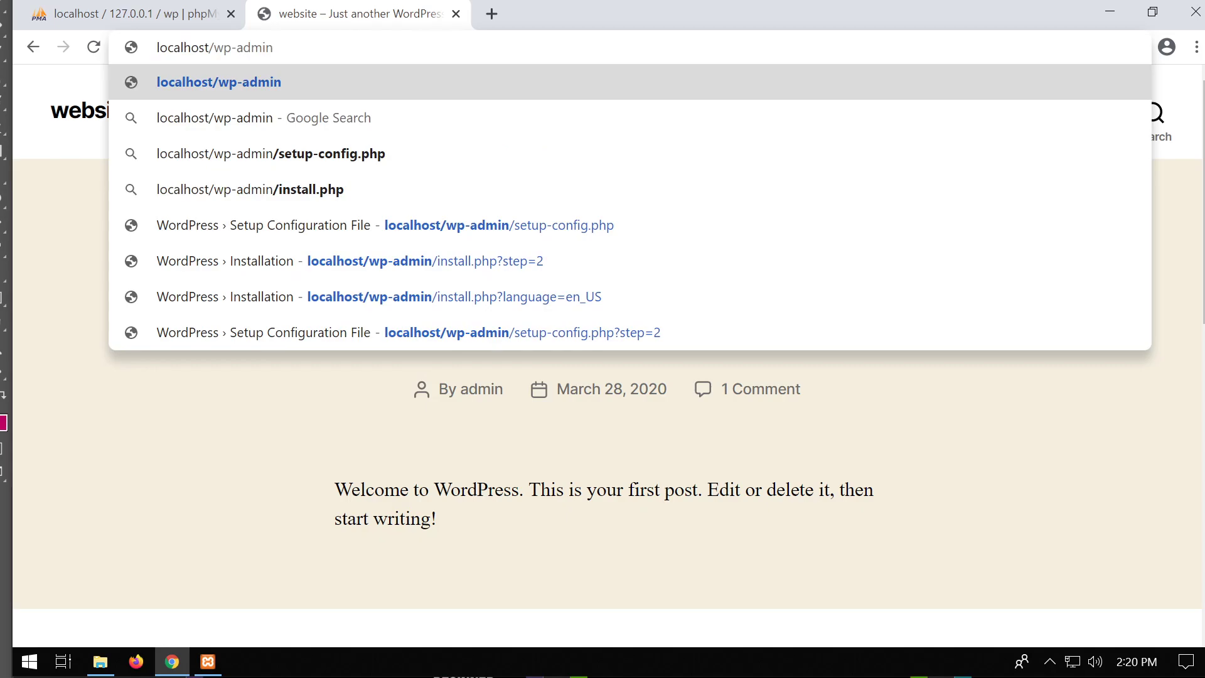
pyautogui.press('Return')
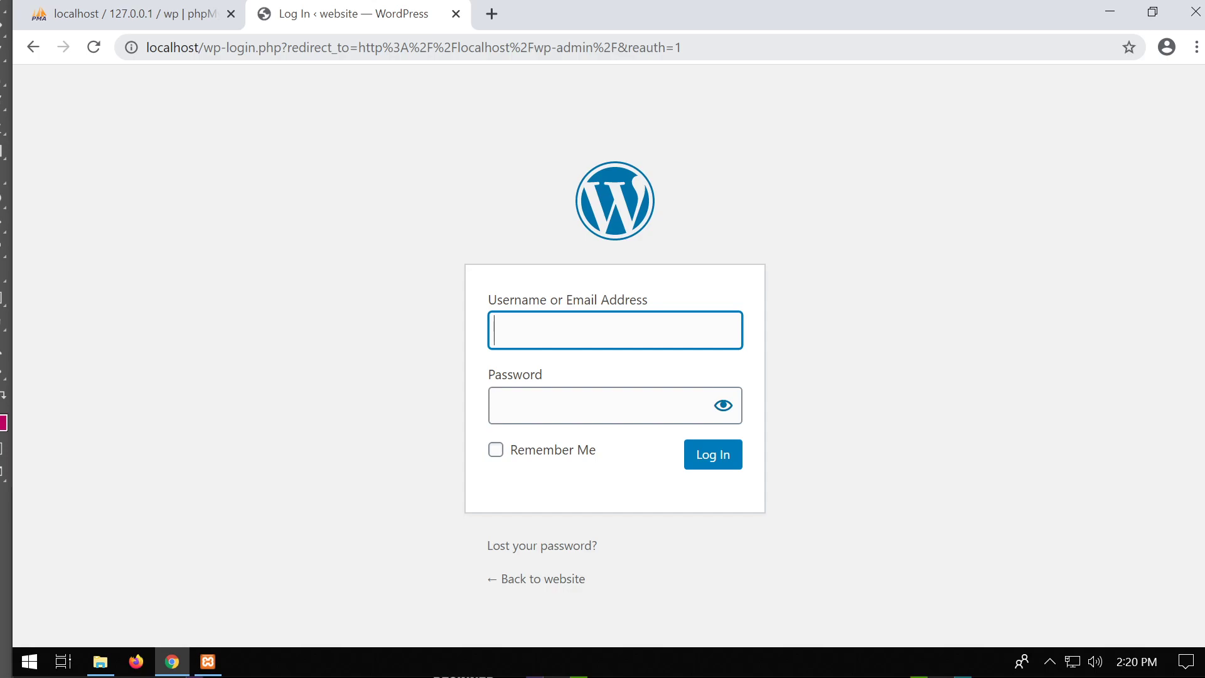
pyautogui.write('admin')
pyautogui.press('Tab')
pyautogui.write('admin')
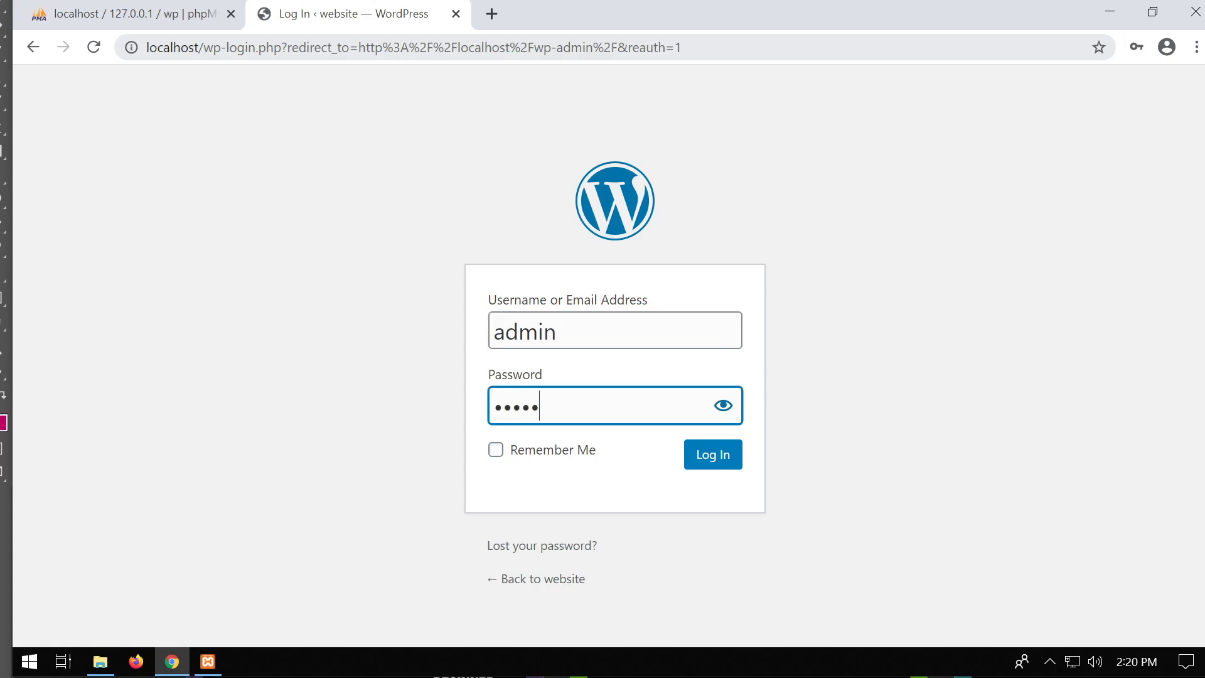
# Log in and wait for the WordPress 5.3.2 Dashboard to load.
pyautogui.click(720, 468)
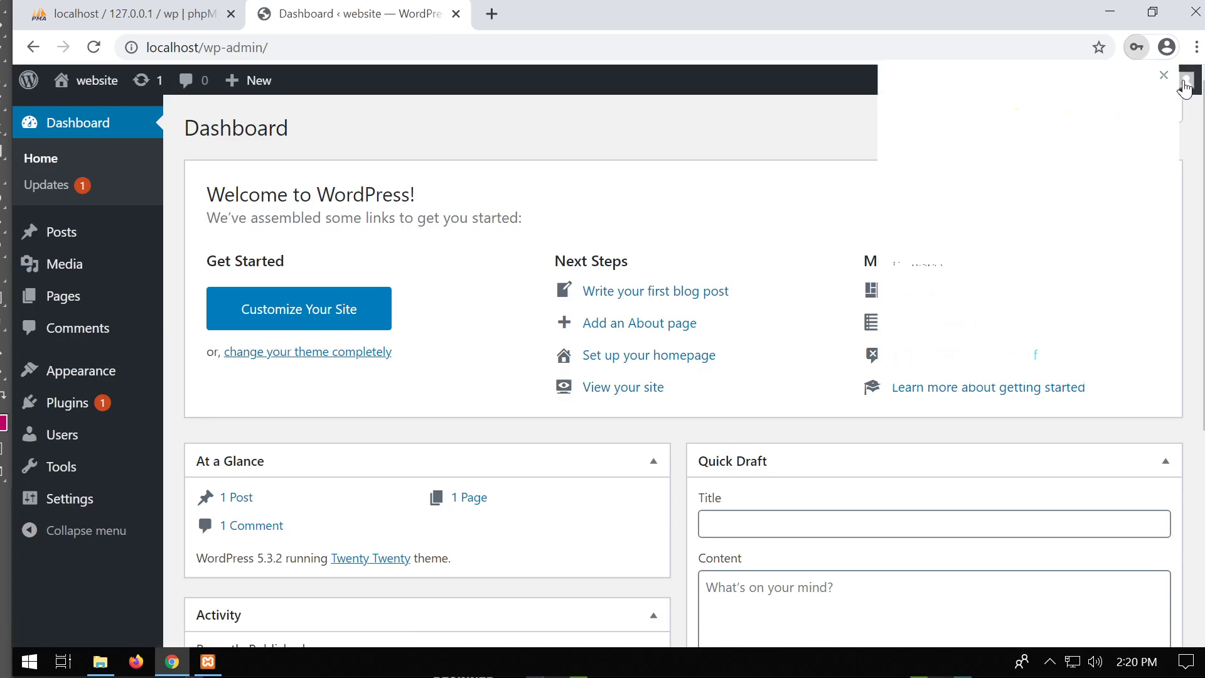
pyautogui.moveTo(1163, 85)
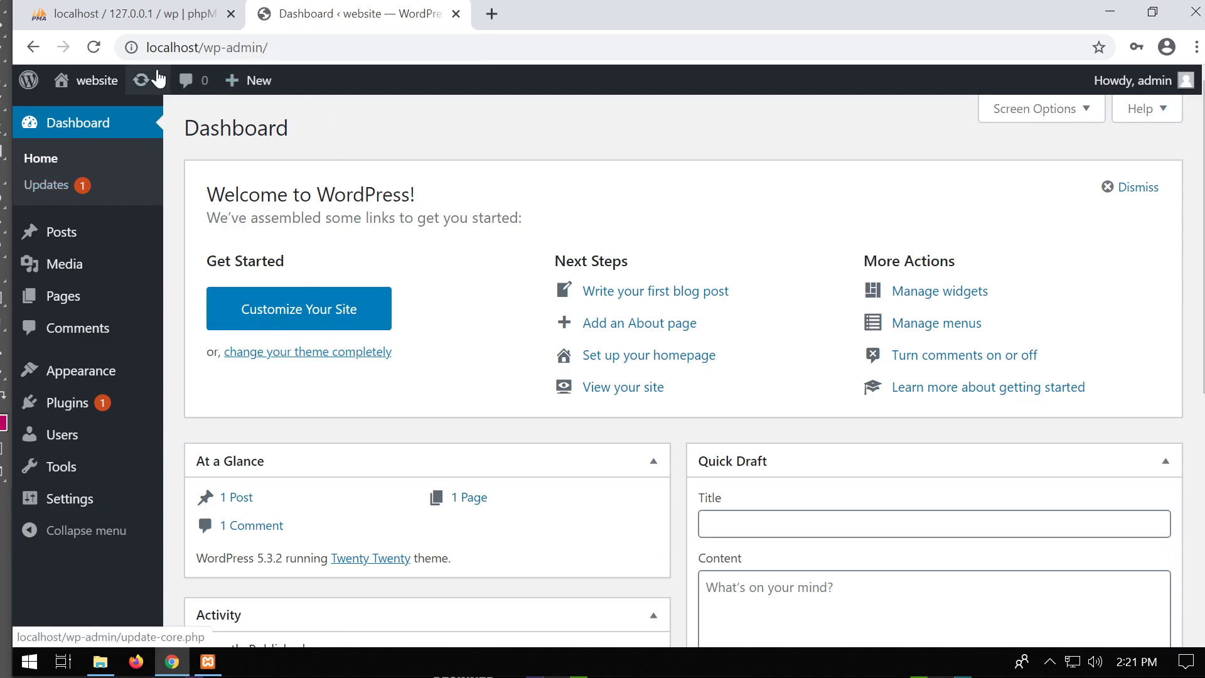
pyautogui.moveTo(70, 407)
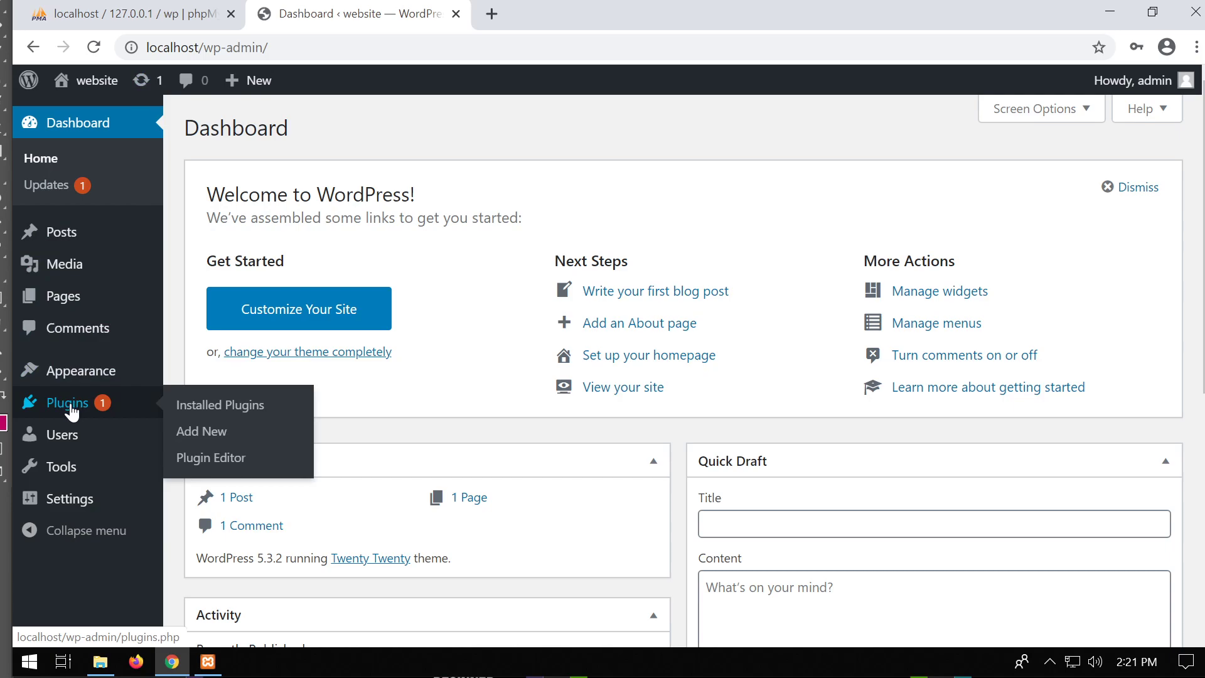
# Show the installed plugins list and open the live site's front page in a new tab.
pyautogui.click(69, 407)
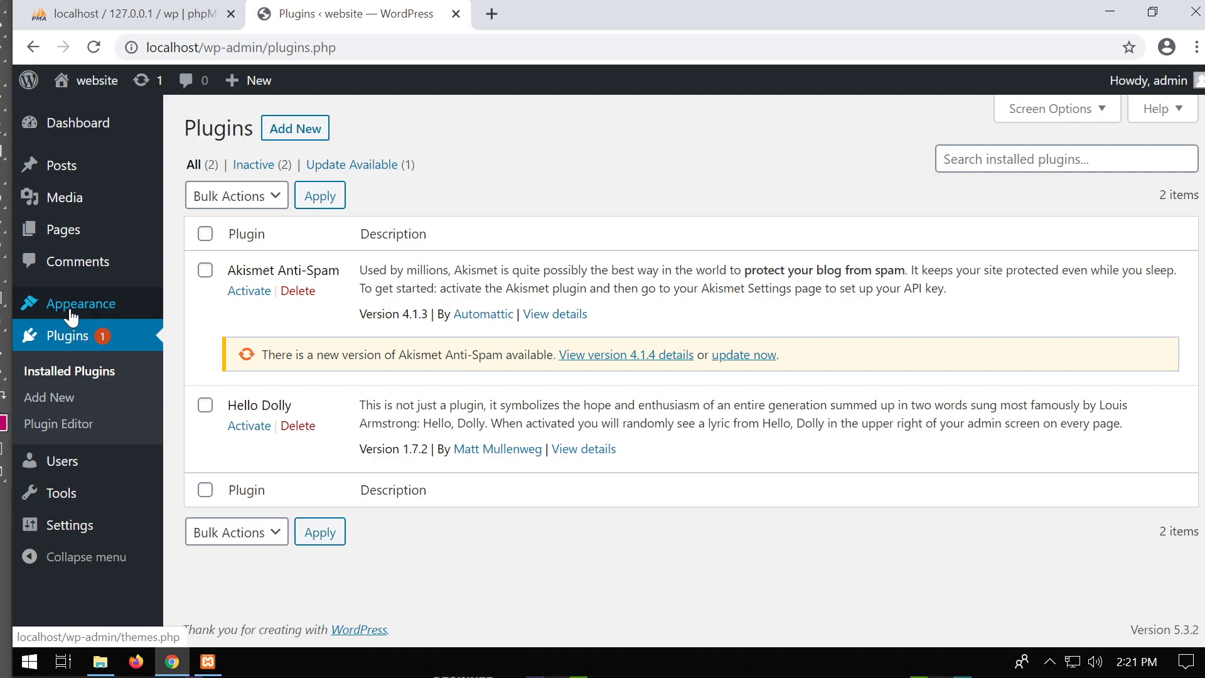
pyautogui.moveTo(71, 316)
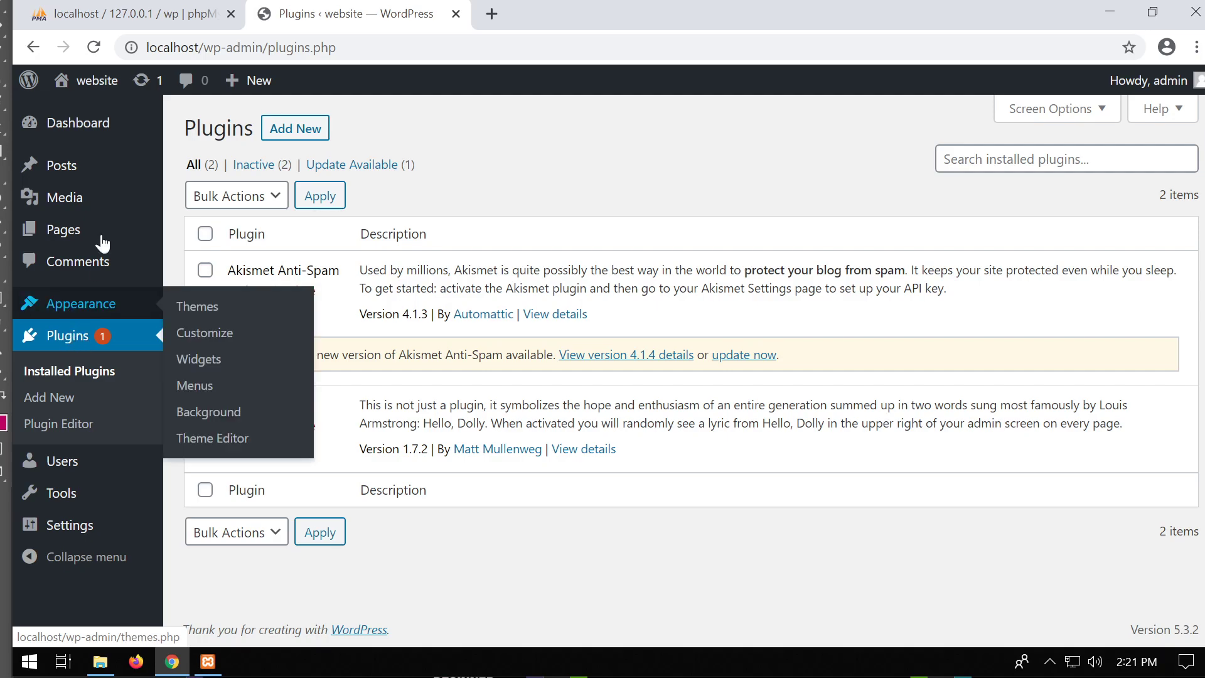
pyautogui.moveTo(86, 88)
pyautogui.rightClick(88, 117)
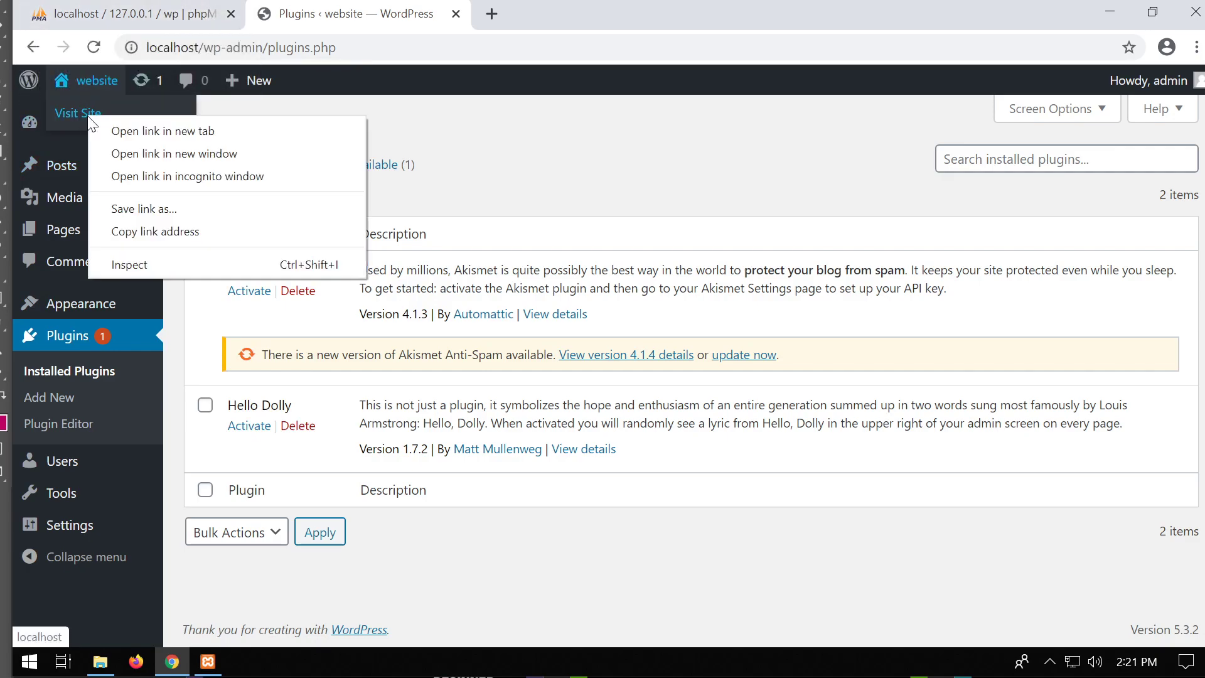
pyautogui.click(133, 131)
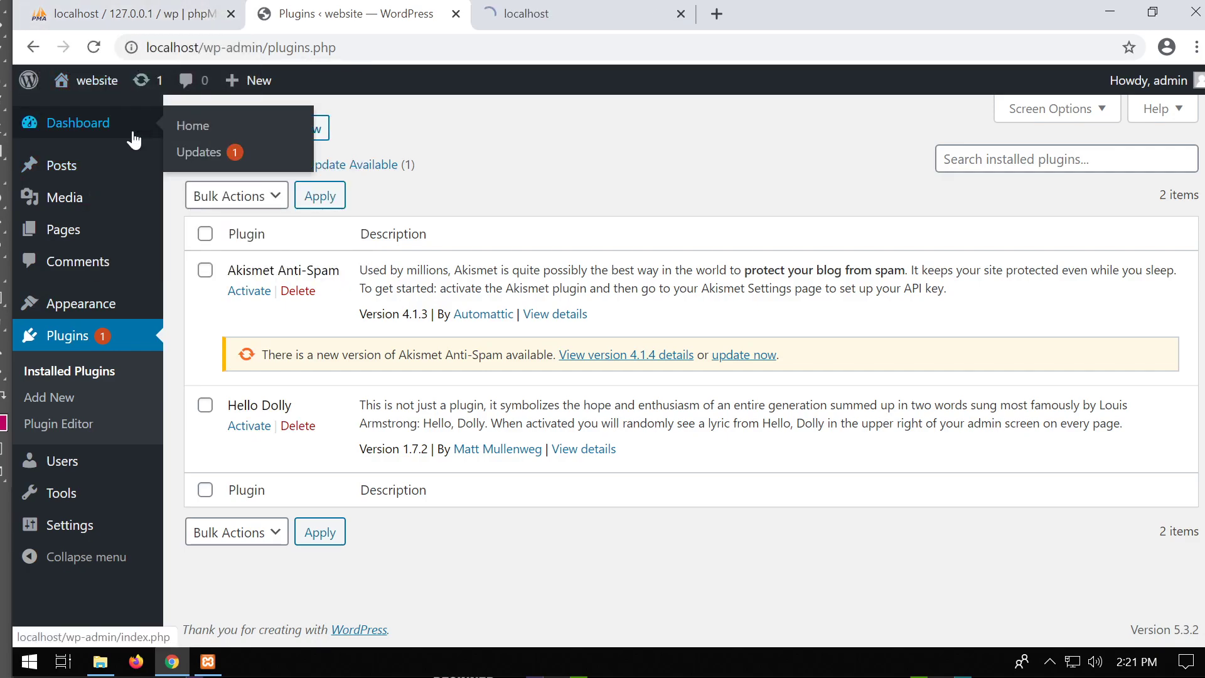
pyautogui.click(552, 15)
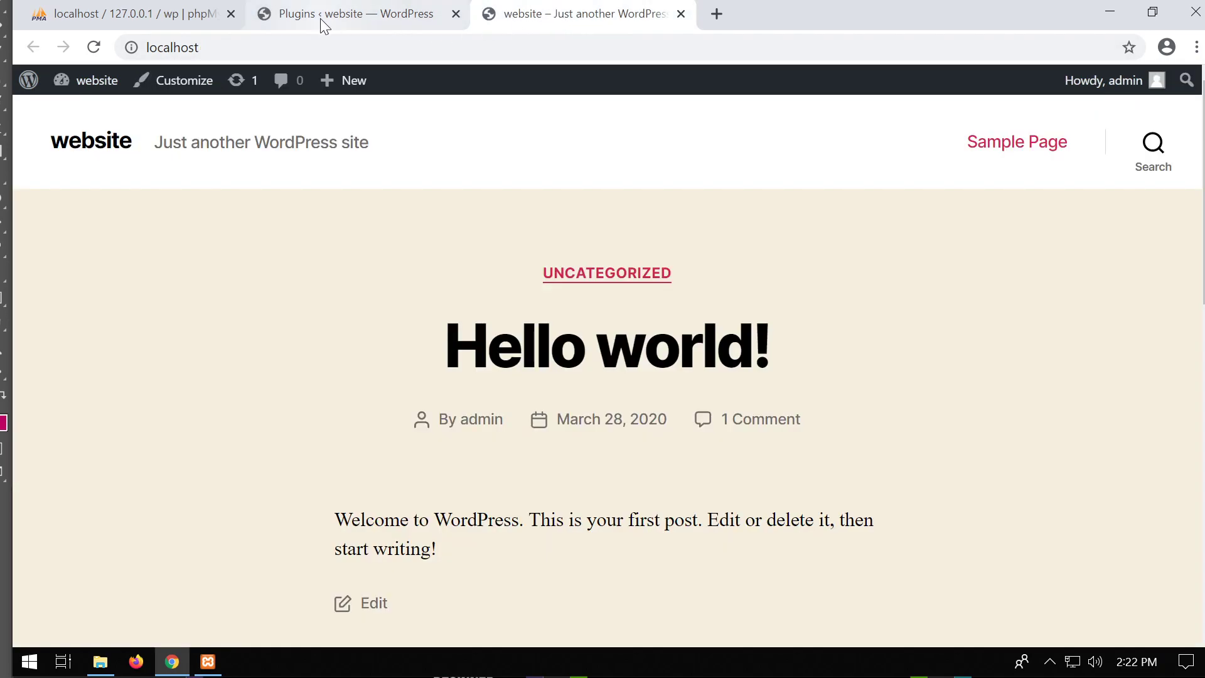
pyautogui.click(320, 18)
pyautogui.click(573, 16)
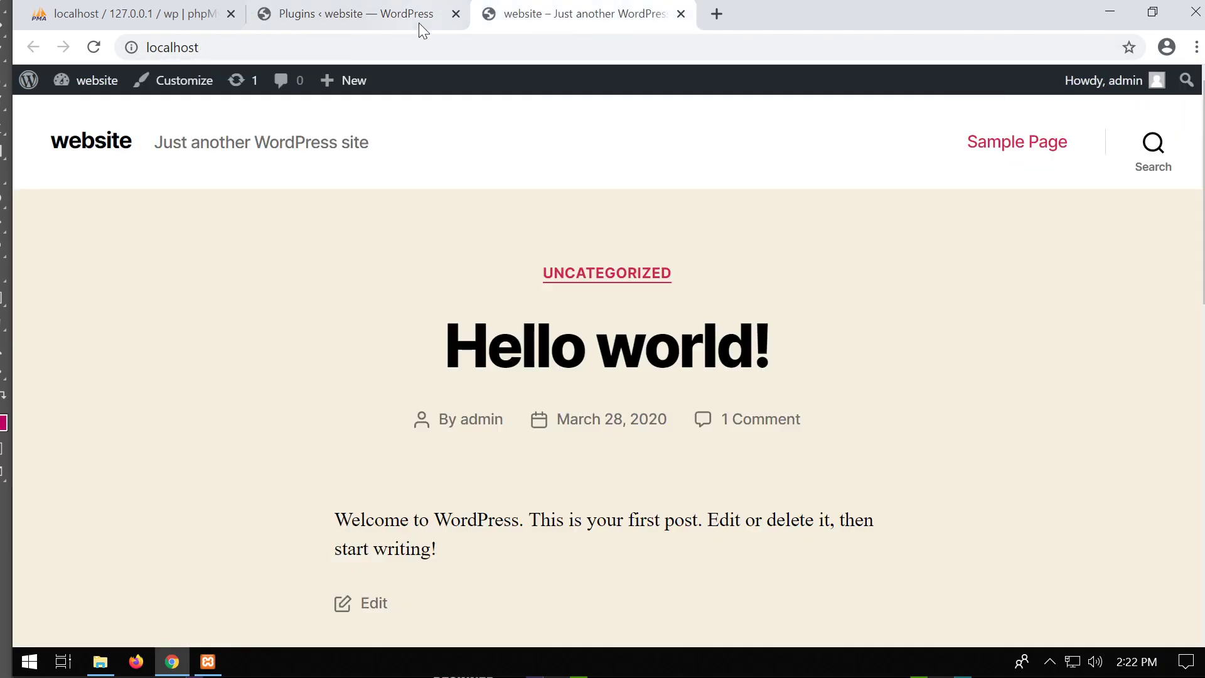
pyautogui.click(361, 14)
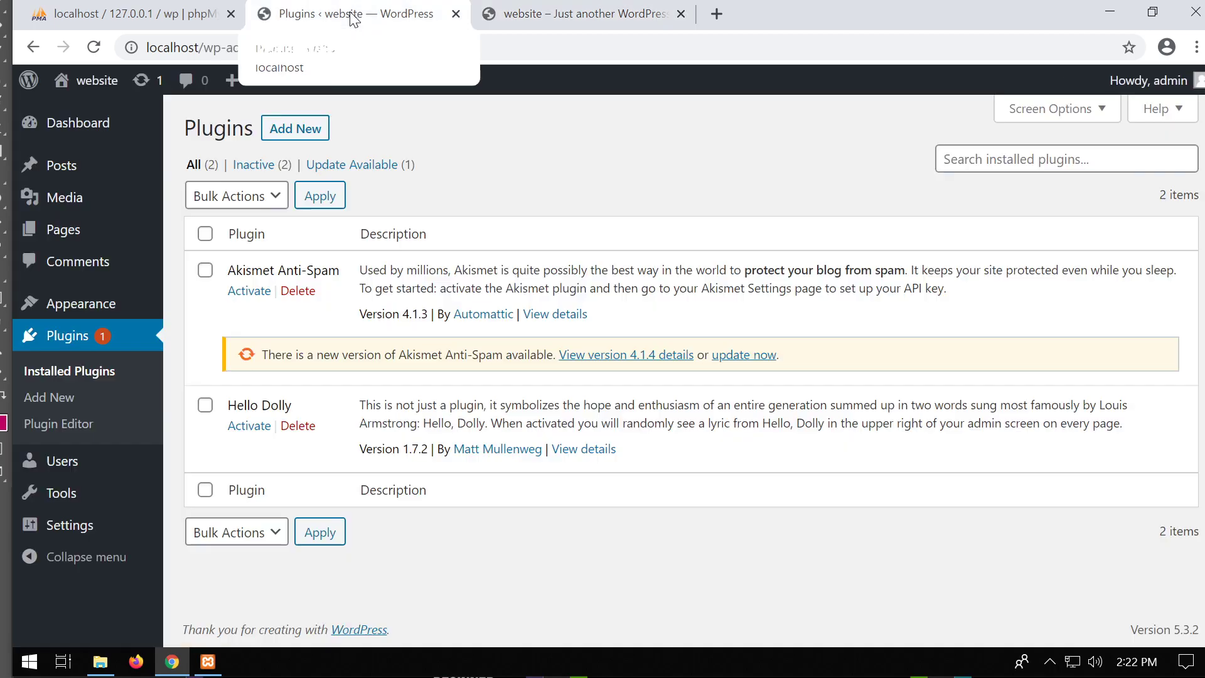
# Open the installed themes, glance at the front page, and activate Twenty Nineteen.
pyautogui.click(78, 311)
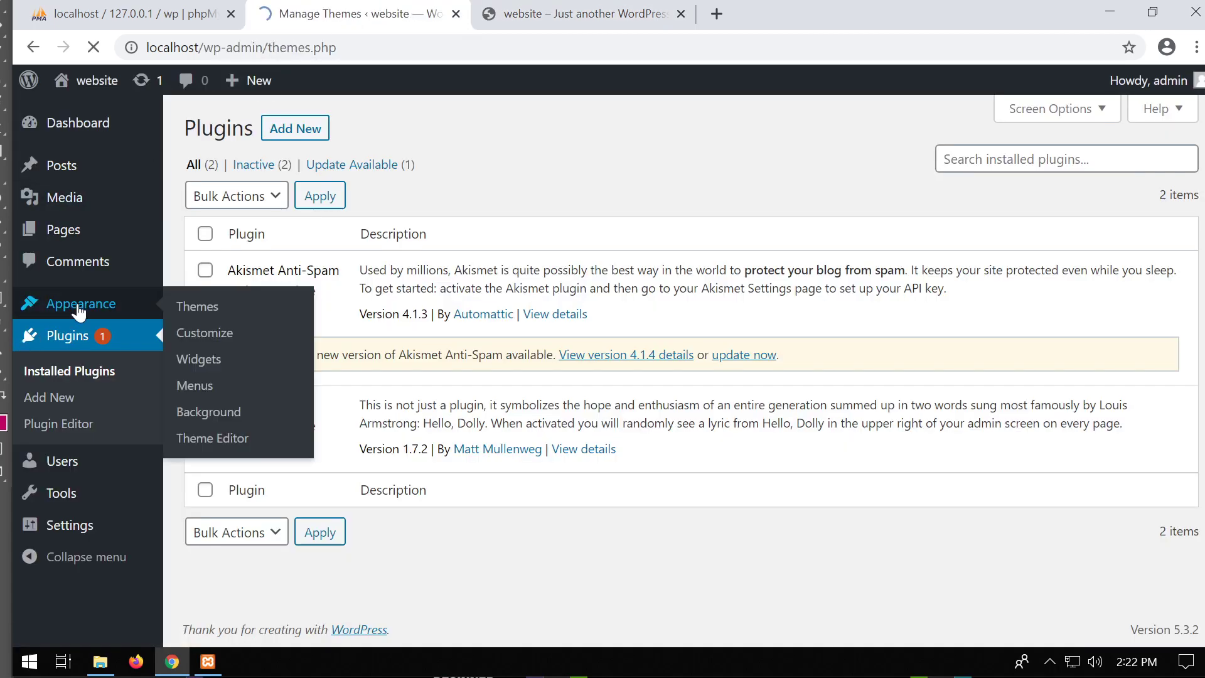
pyautogui.scroll(-2, 697, 311)
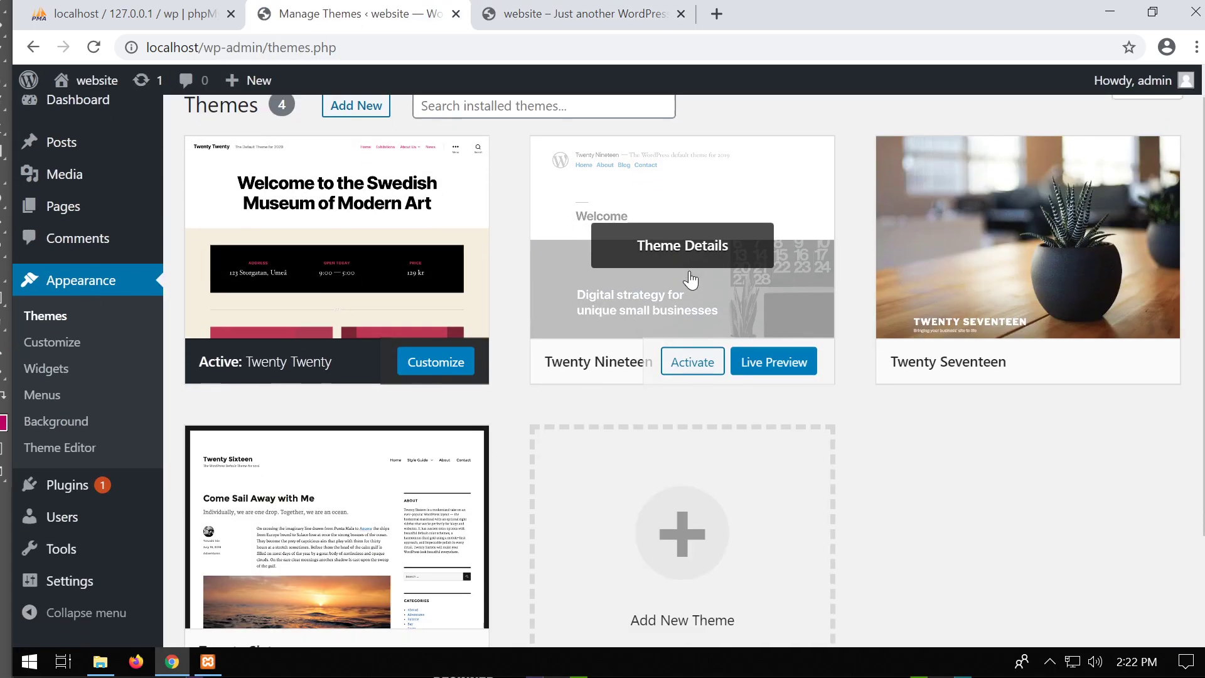
pyautogui.scroll(2, 970, 325)
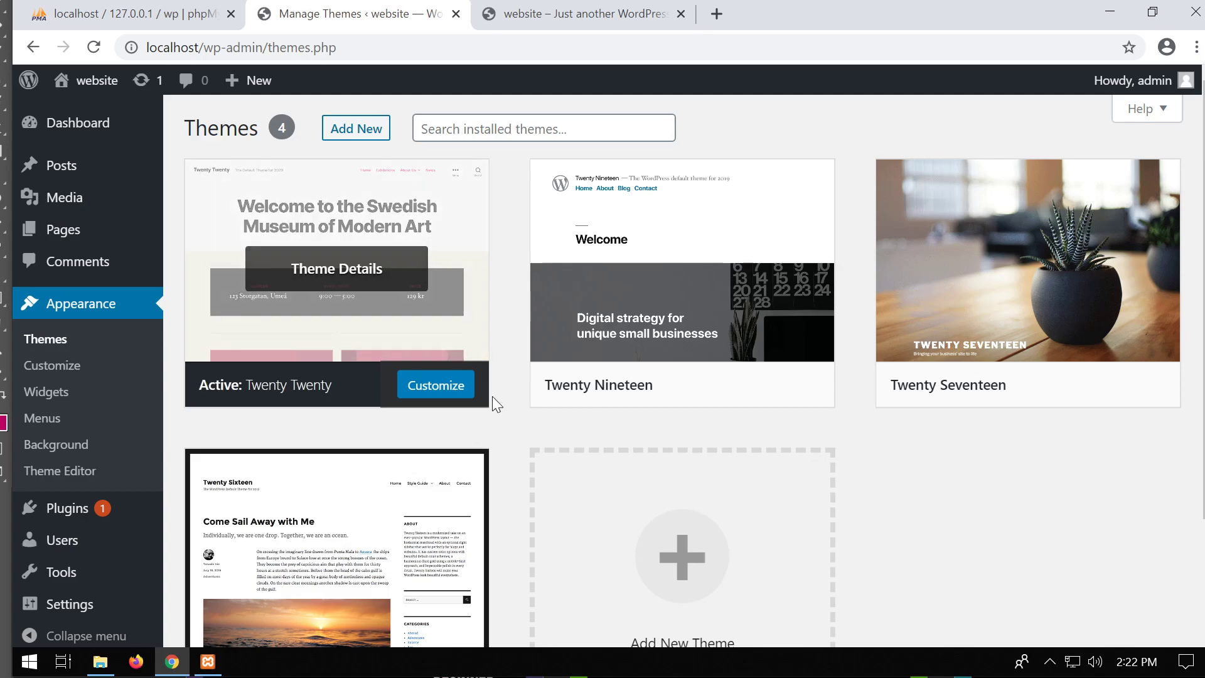
pyautogui.click(580, 14)
pyautogui.scroll(-10, 534, 384)
pyautogui.scroll(10, 538, 431)
pyautogui.click(357, 14)
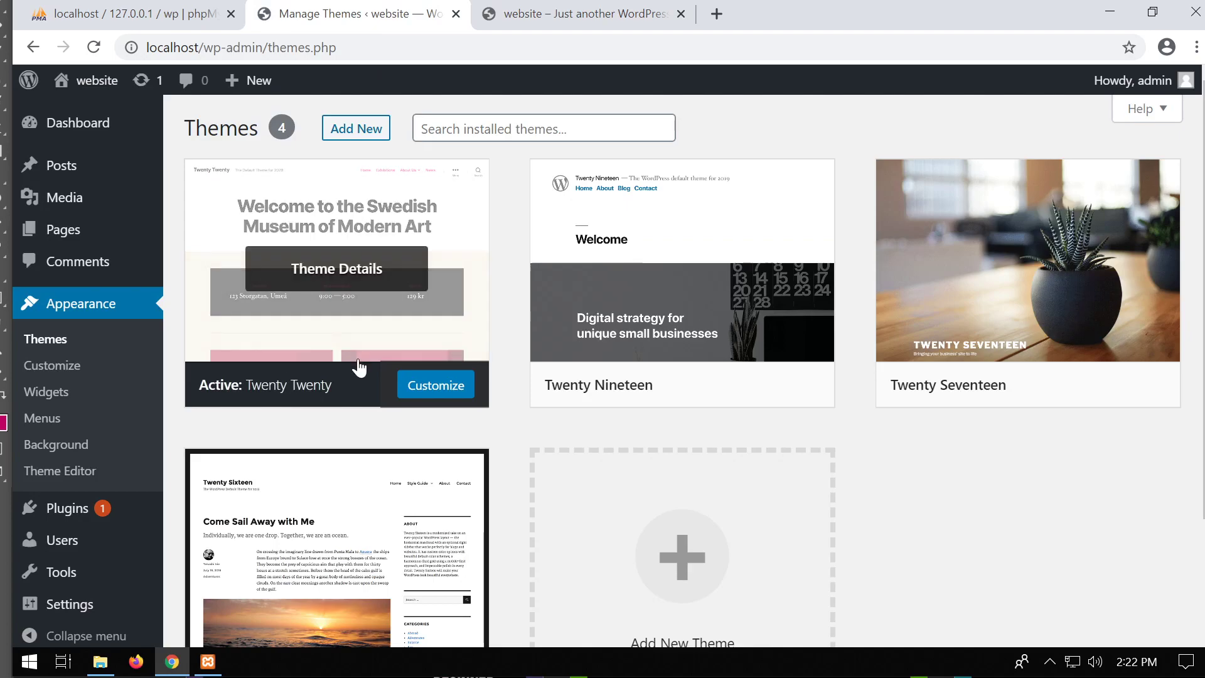
pyautogui.moveTo(697, 312)
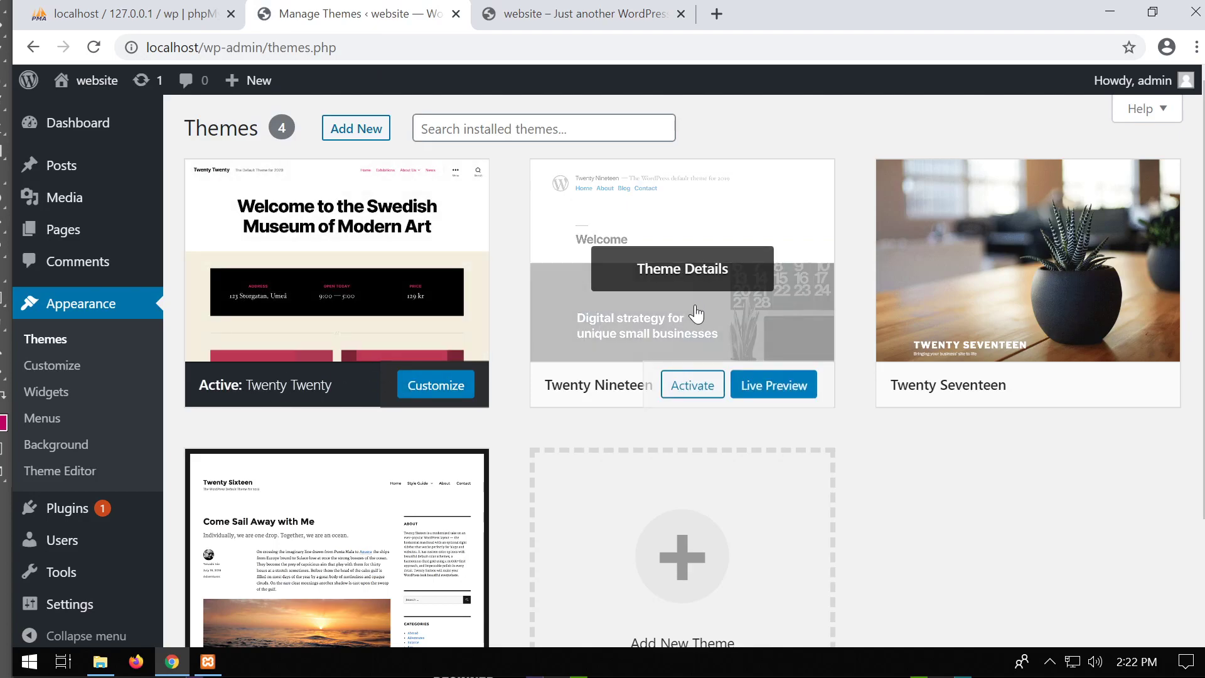
pyautogui.click(701, 391)
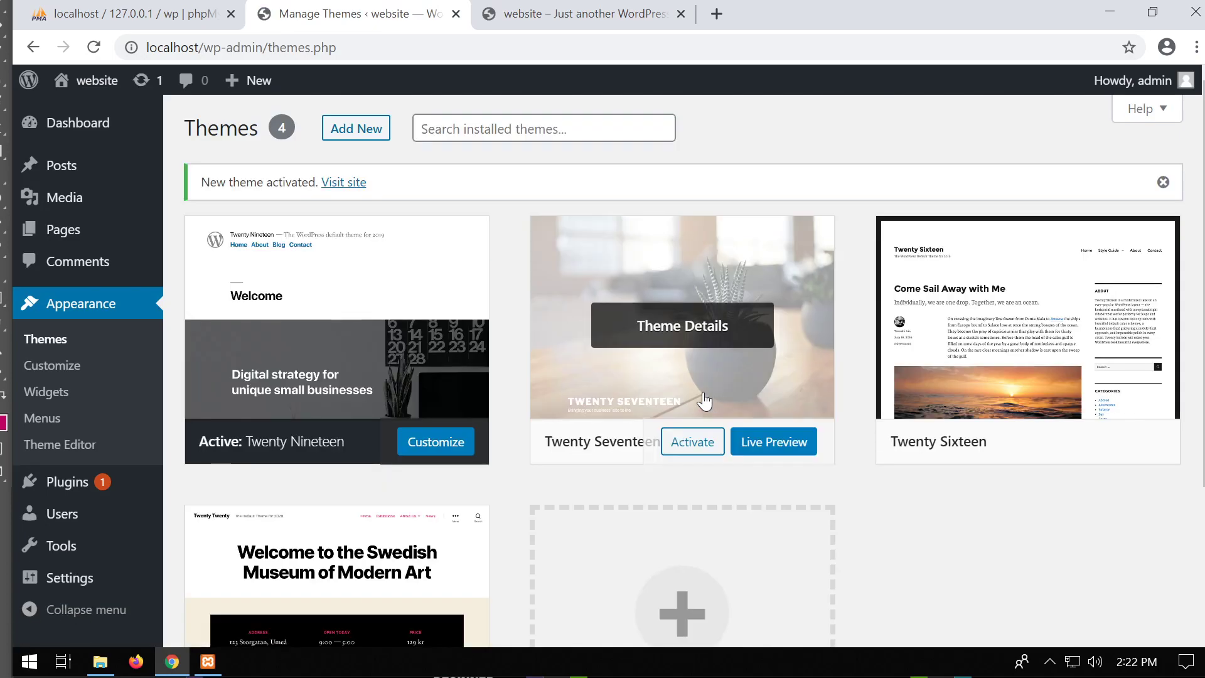
# Reload the front page to see it in Twenty Nineteen style, then return to Themes.
pyautogui.click(559, 20)
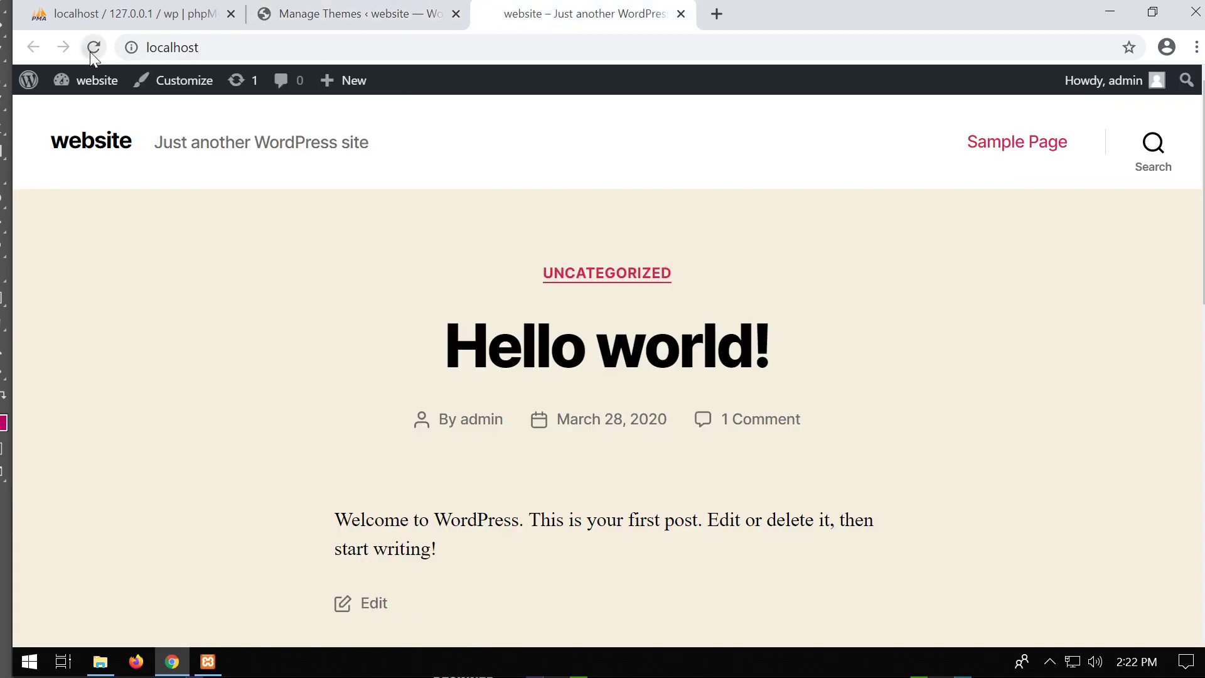
pyautogui.click(93, 48)
pyautogui.scroll(-8, 630, 264)
pyautogui.click(628, 290)
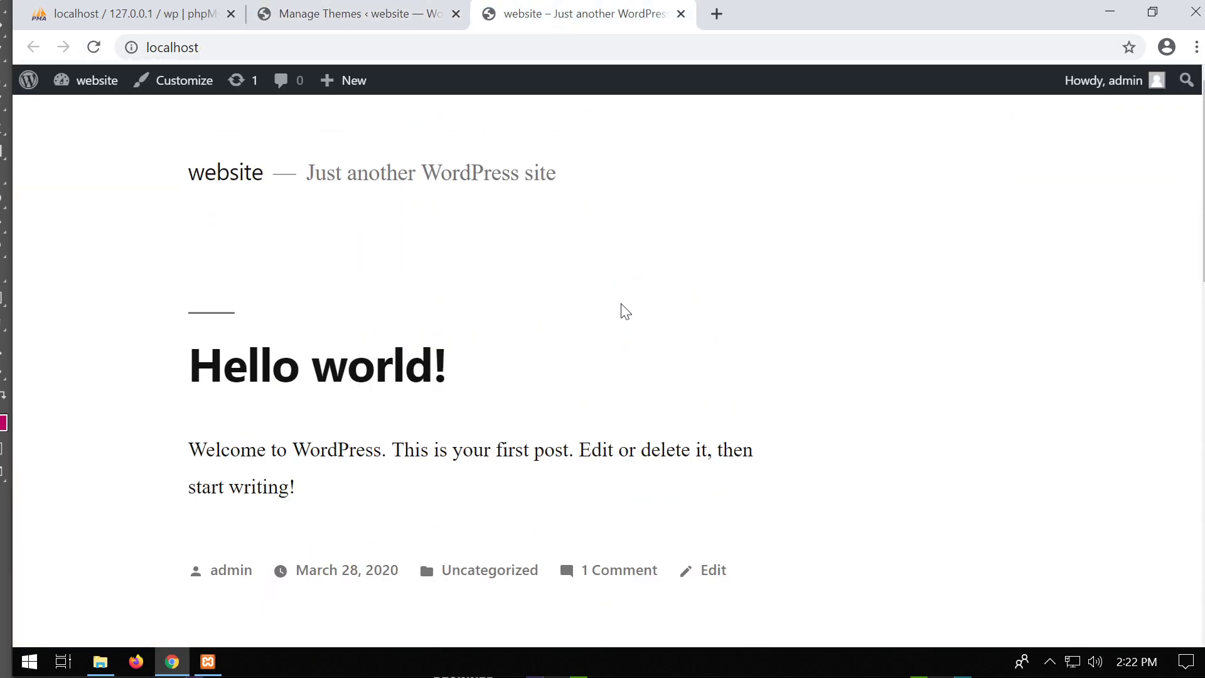
pyautogui.click(351, 14)
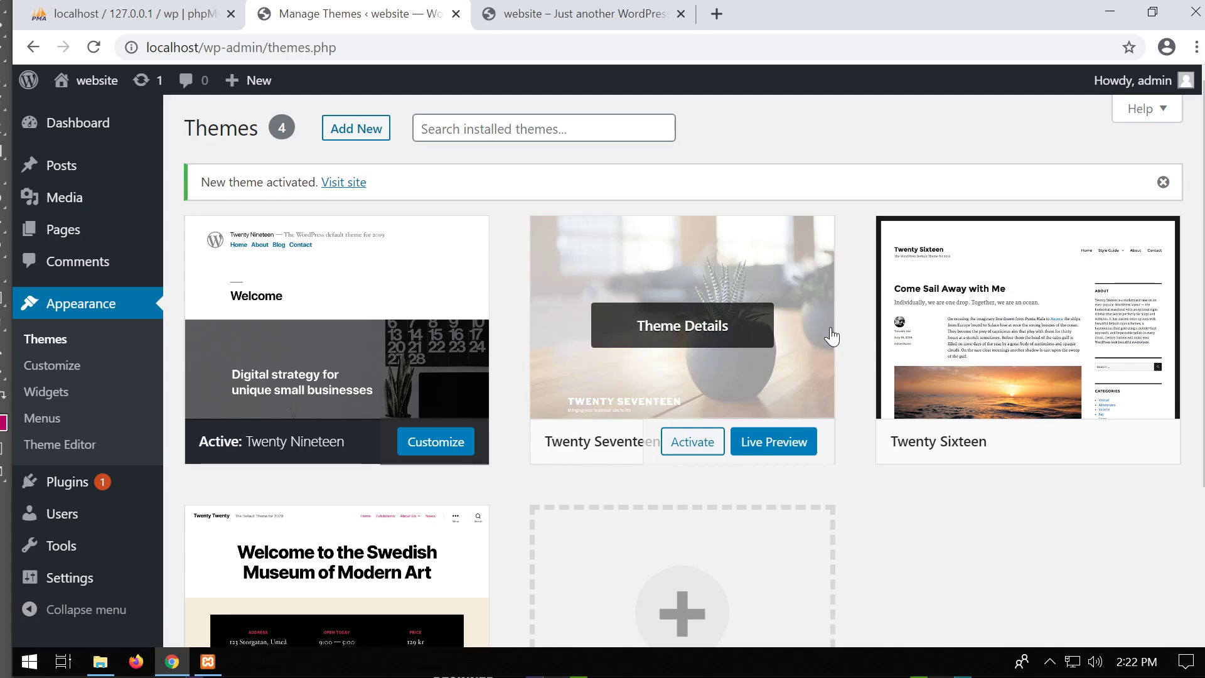
pyautogui.scroll(-3, 381, 397)
pyautogui.scroll(3, 381, 396)
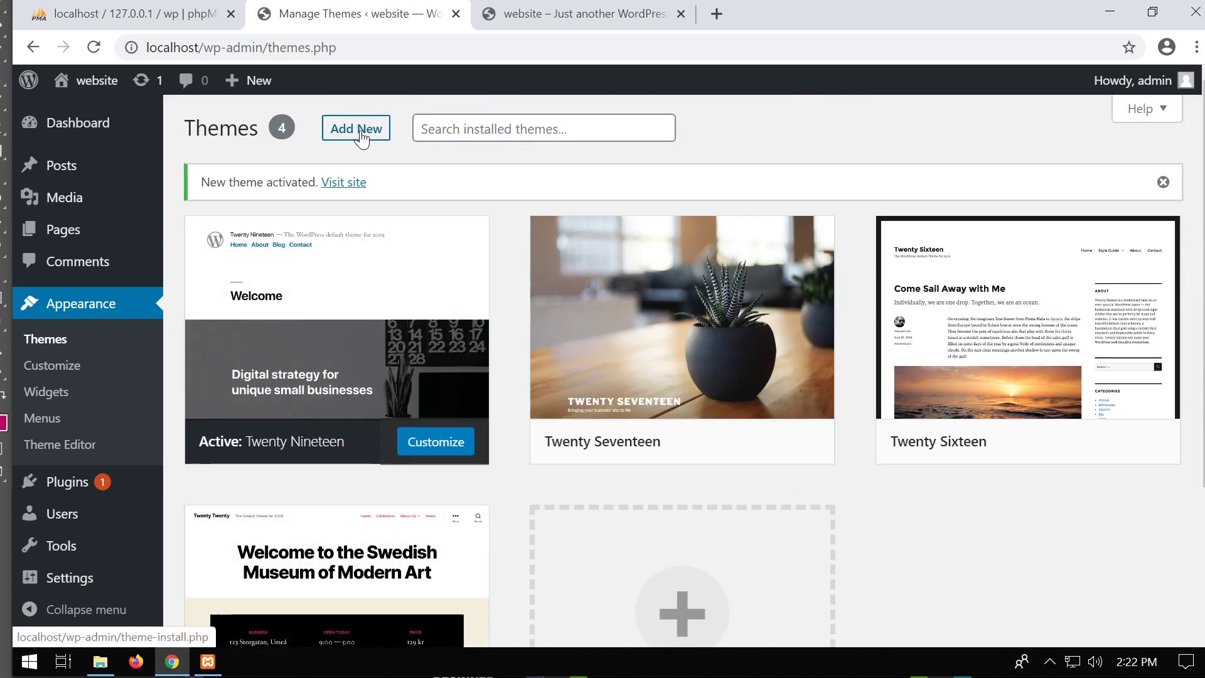
pyautogui.click(362, 133)
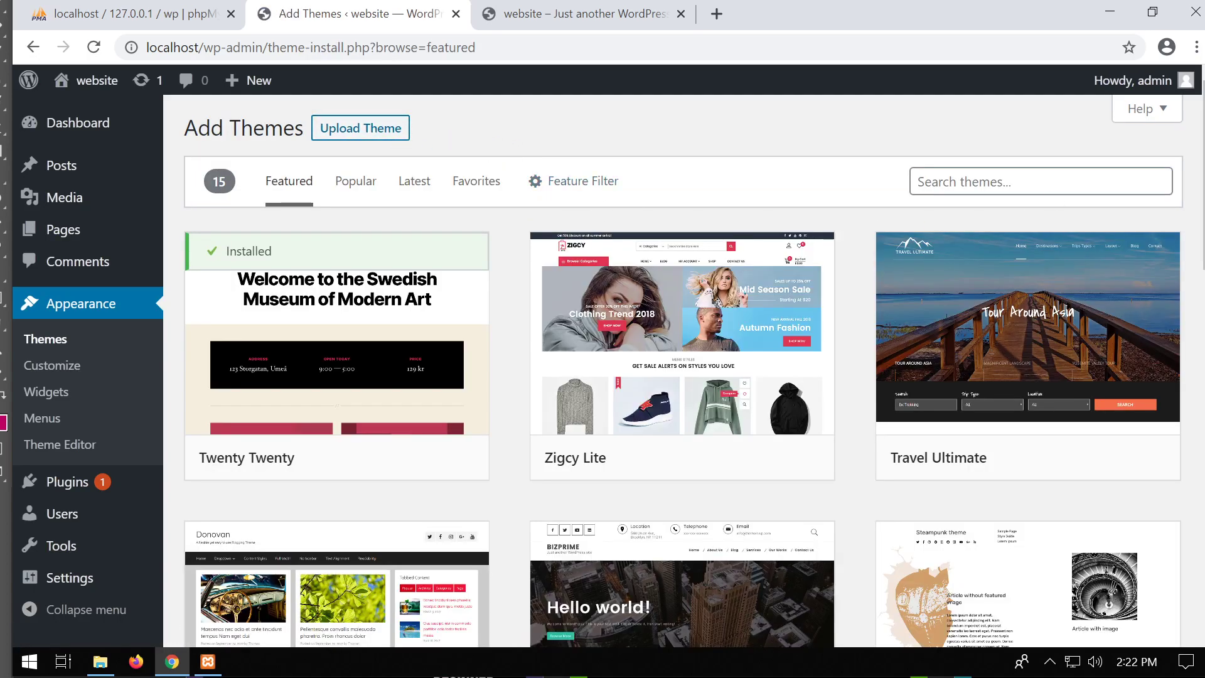
pyautogui.click(1106, 173)
pyautogui.write('ba')
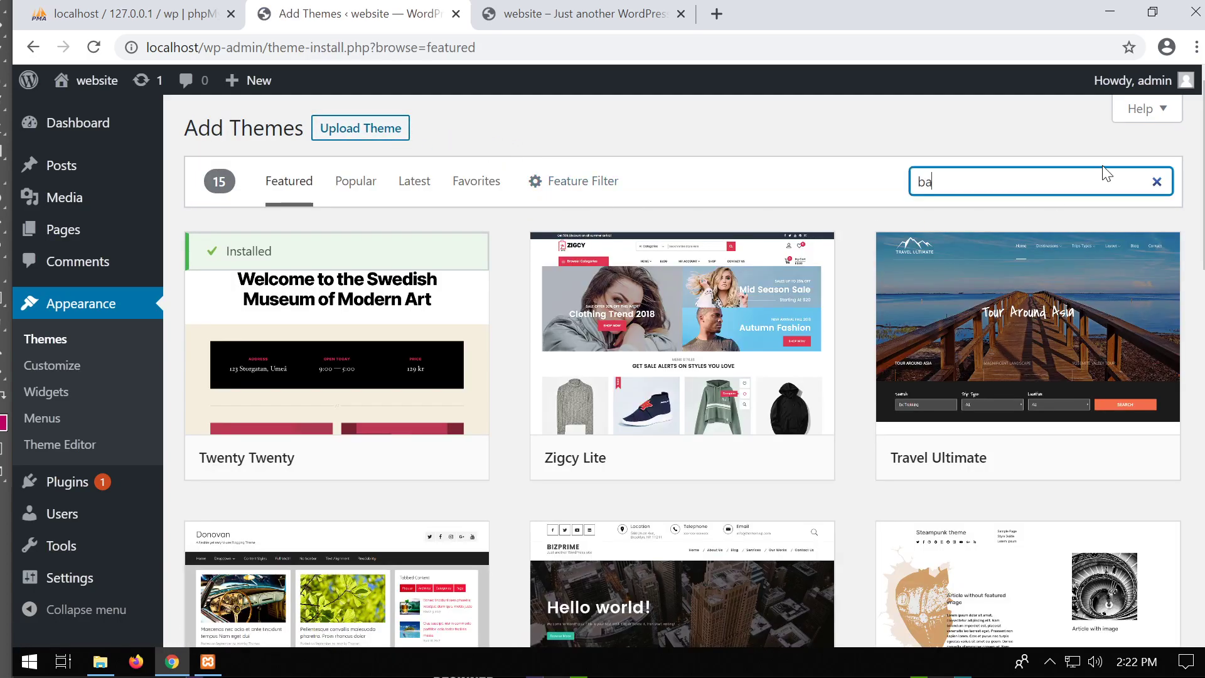
pyautogui.write('g')
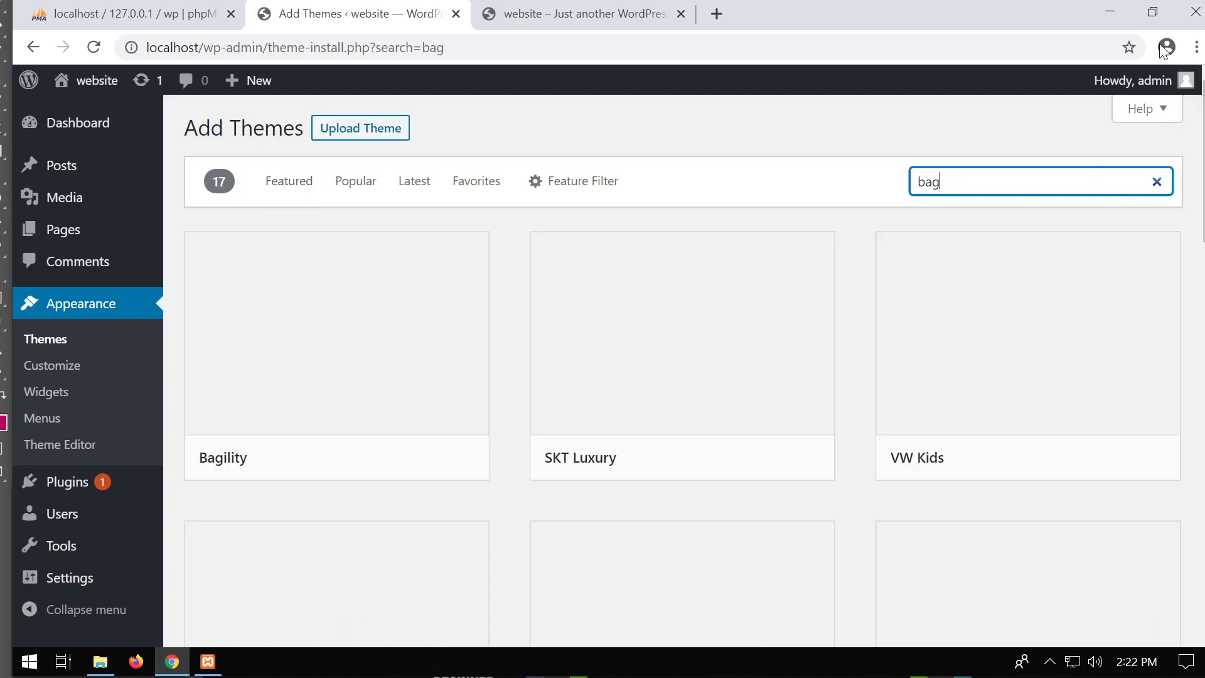
pyautogui.moveTo(366, 384)
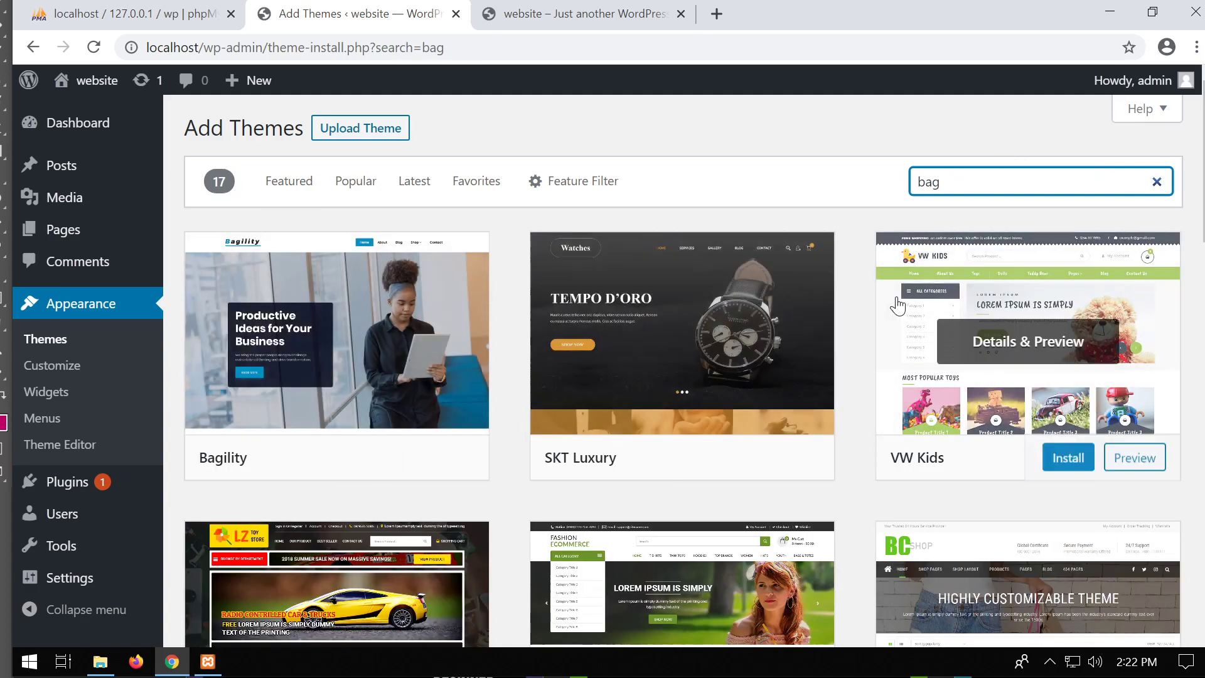
pyautogui.scroll(-3, 882, 301)
pyautogui.scroll(3, 884, 296)
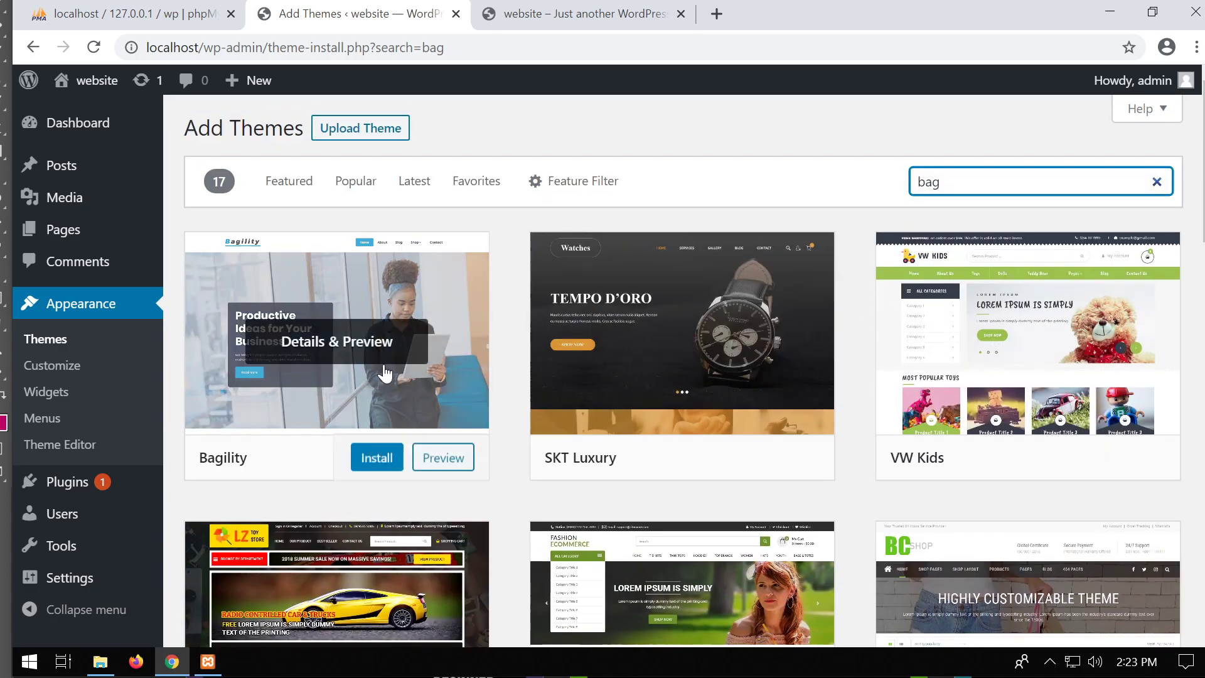
pyautogui.scroll(-4, 662, 418)
pyautogui.scroll(2, 718, 295)
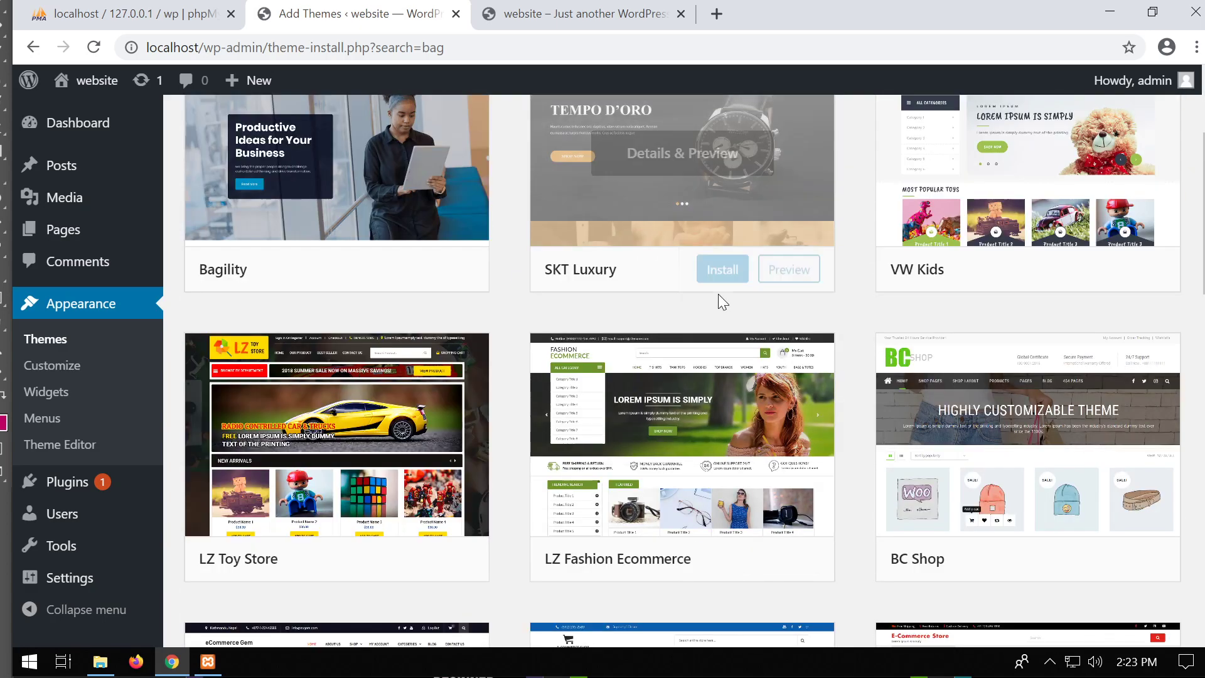
pyautogui.scroll(3, 725, 279)
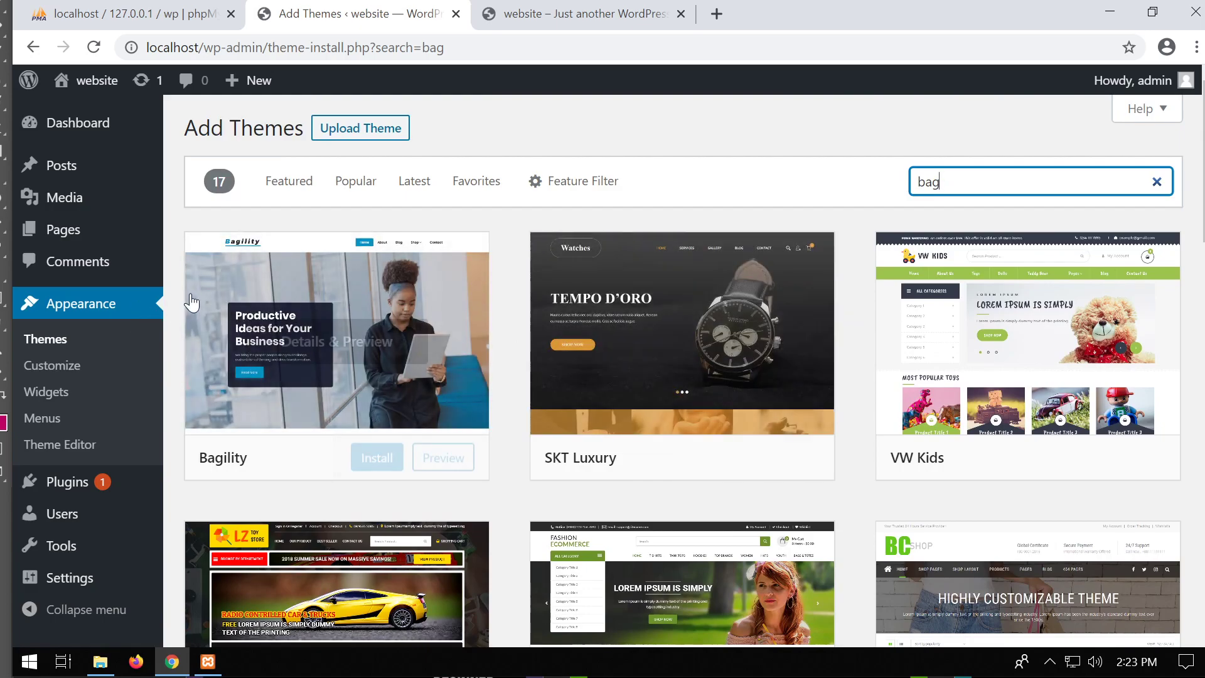
pyautogui.click(45, 339)
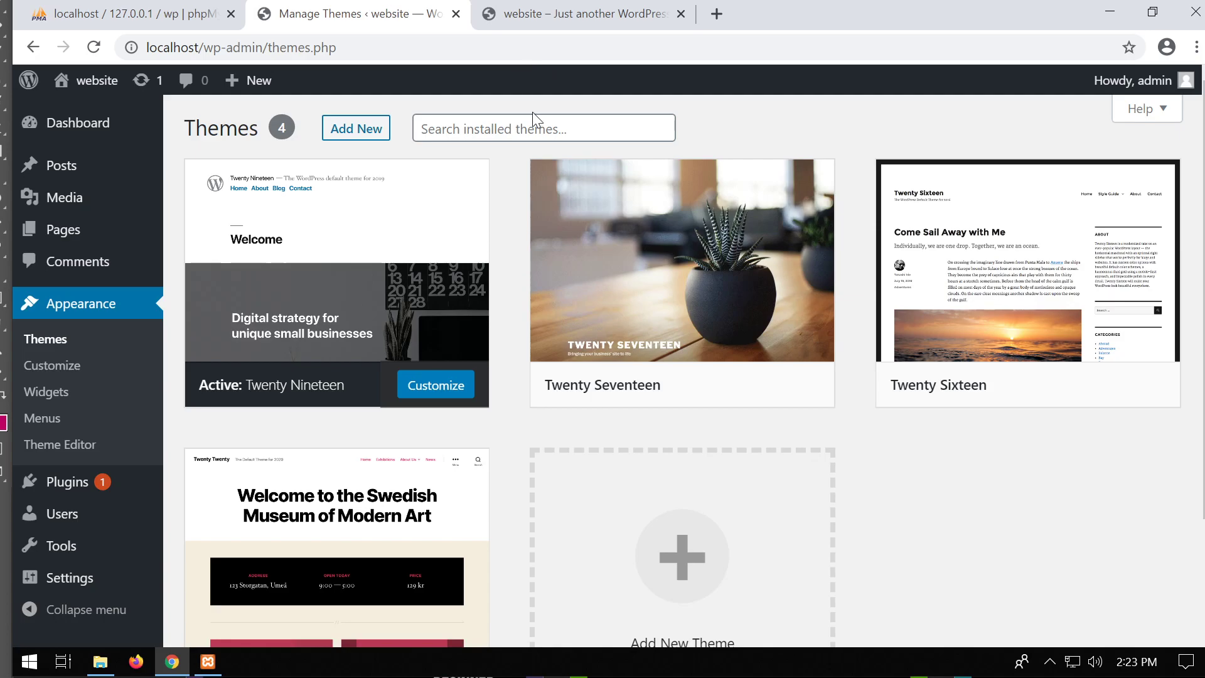
# Open the Posts list, which shows only the Hello world! post.
pyautogui.moveTo(637, 258)
pyautogui.moveTo(86, 179)
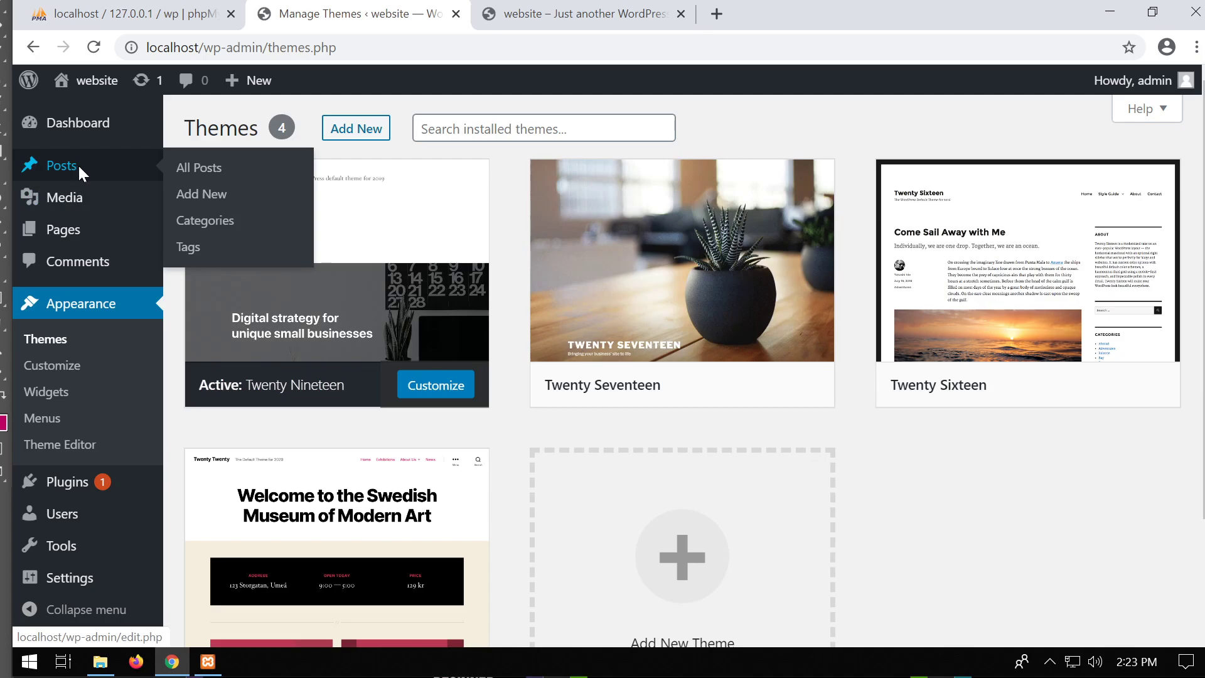
pyautogui.click(77, 164)
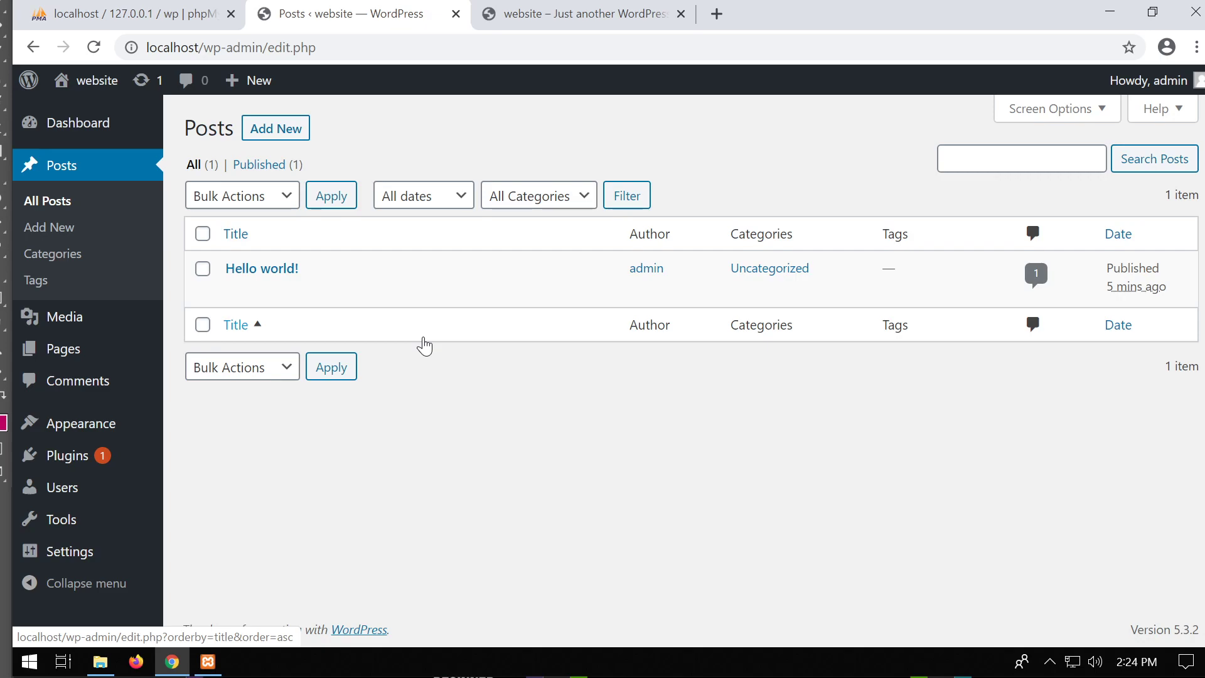
pyautogui.moveTo(397, 277)
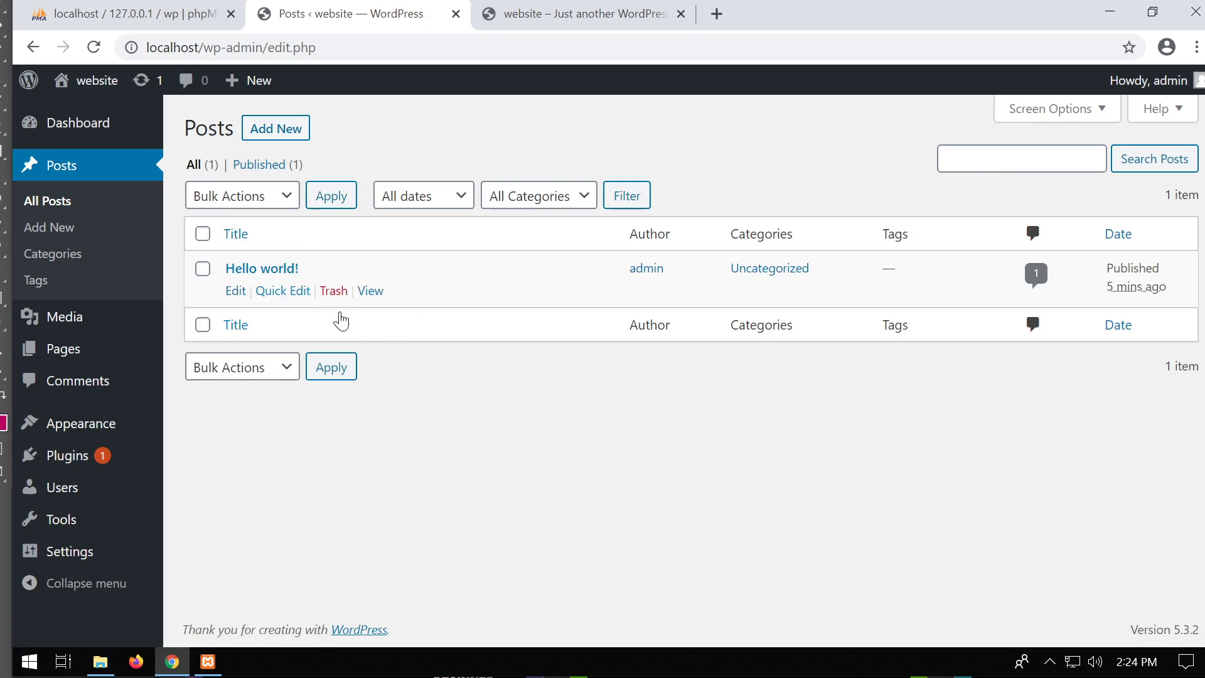
# Scroll through the site's front page, then return to Posts and start a new post.
pyautogui.click(526, 21)
pyautogui.scroll(-10, 471, 398)
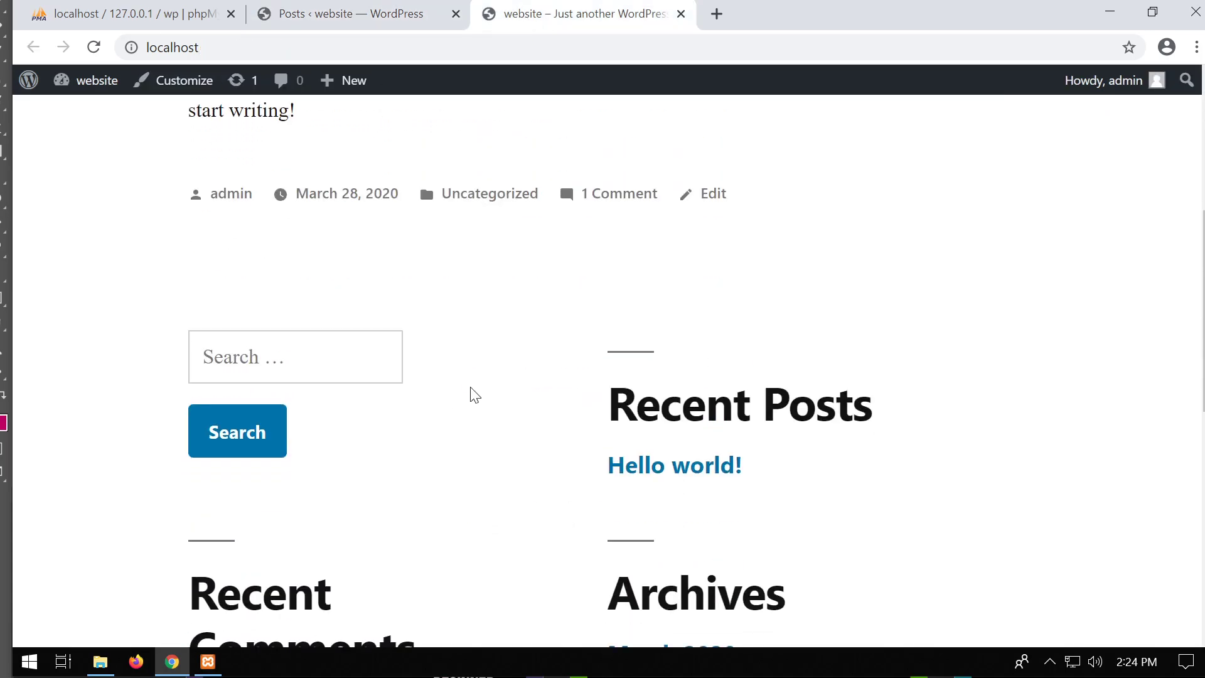
pyautogui.scroll(10, 476, 394)
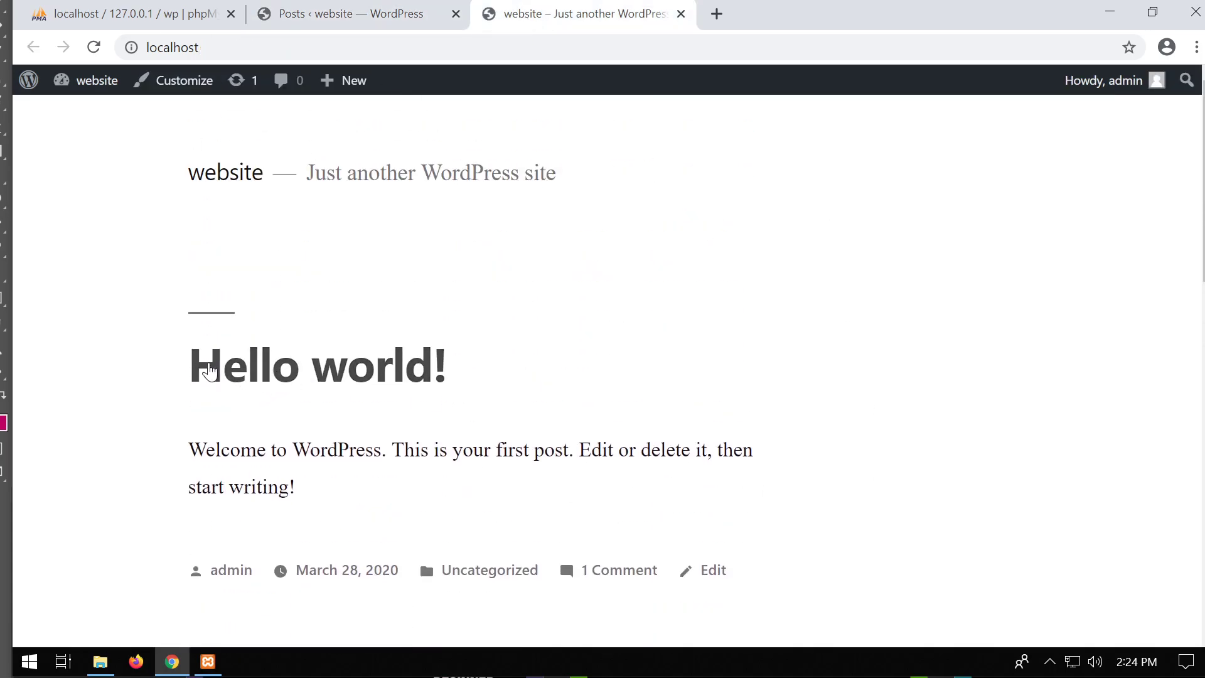
pyautogui.scroll(-2, 423, 425)
pyautogui.scroll(2, 422, 425)
pyautogui.scroll(-1, 424, 429)
pyautogui.scroll(-1, 424, 429)
pyautogui.click(358, 17)
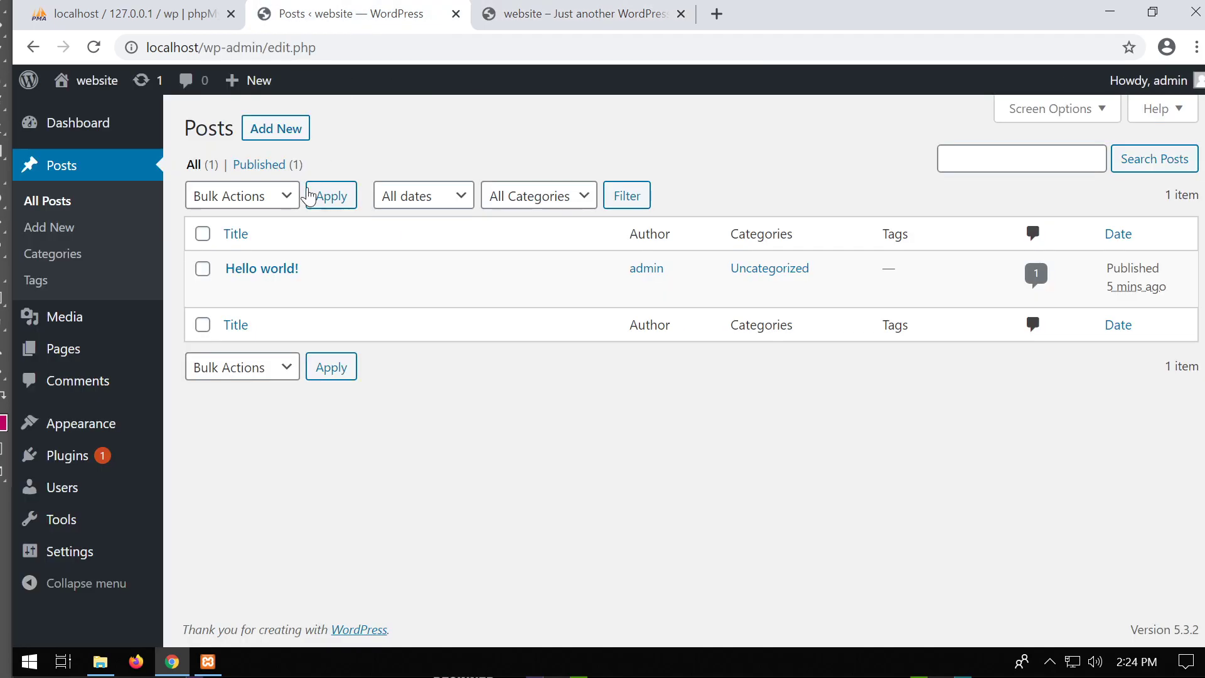
pyautogui.click(281, 130)
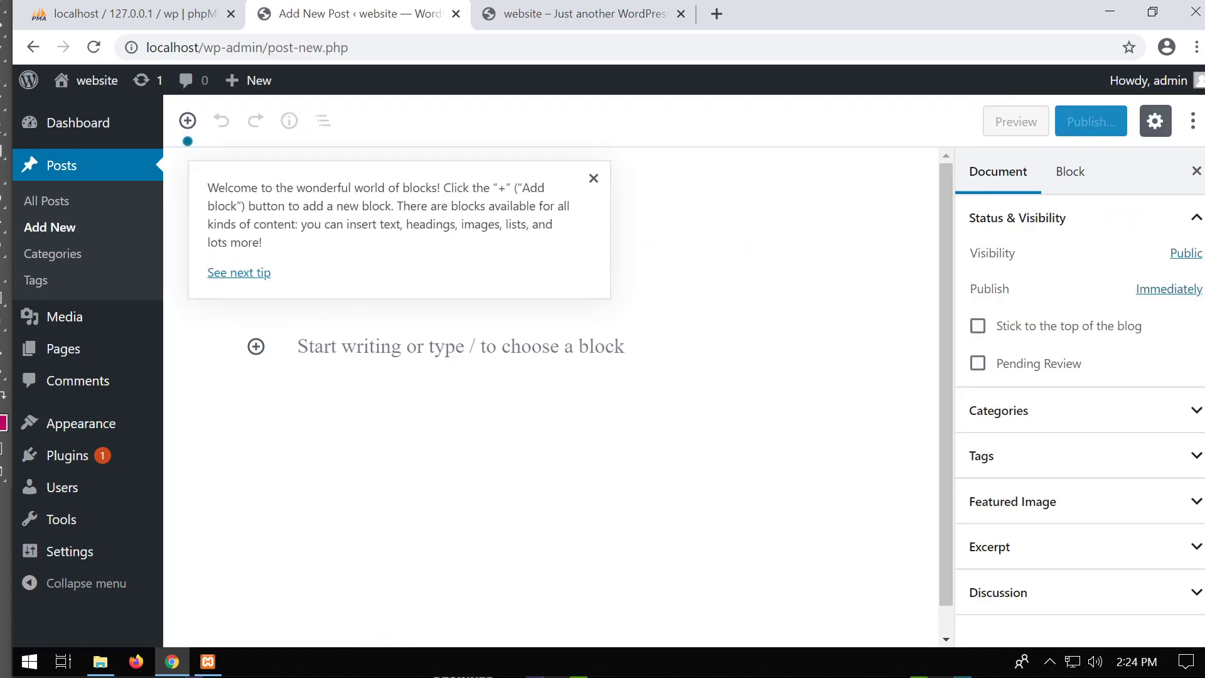
# Write the post 'News today' with body 'This is what happened today' and publish it.
pyautogui.click(593, 178)
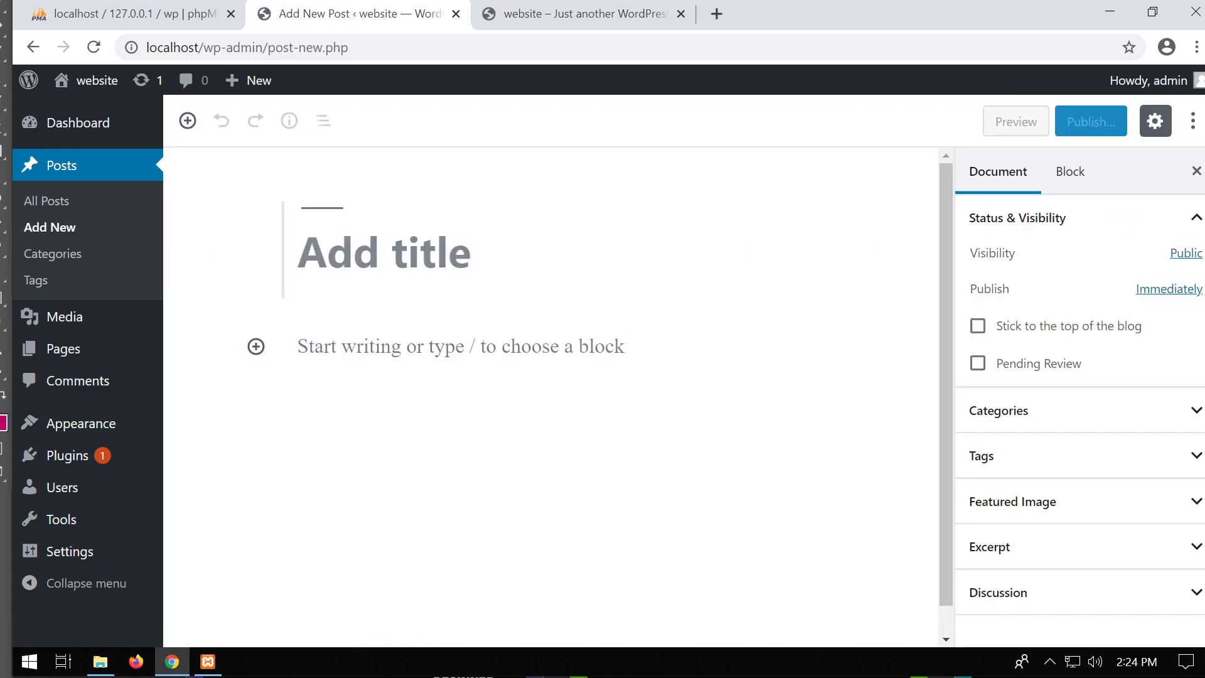
pyautogui.write('News today')
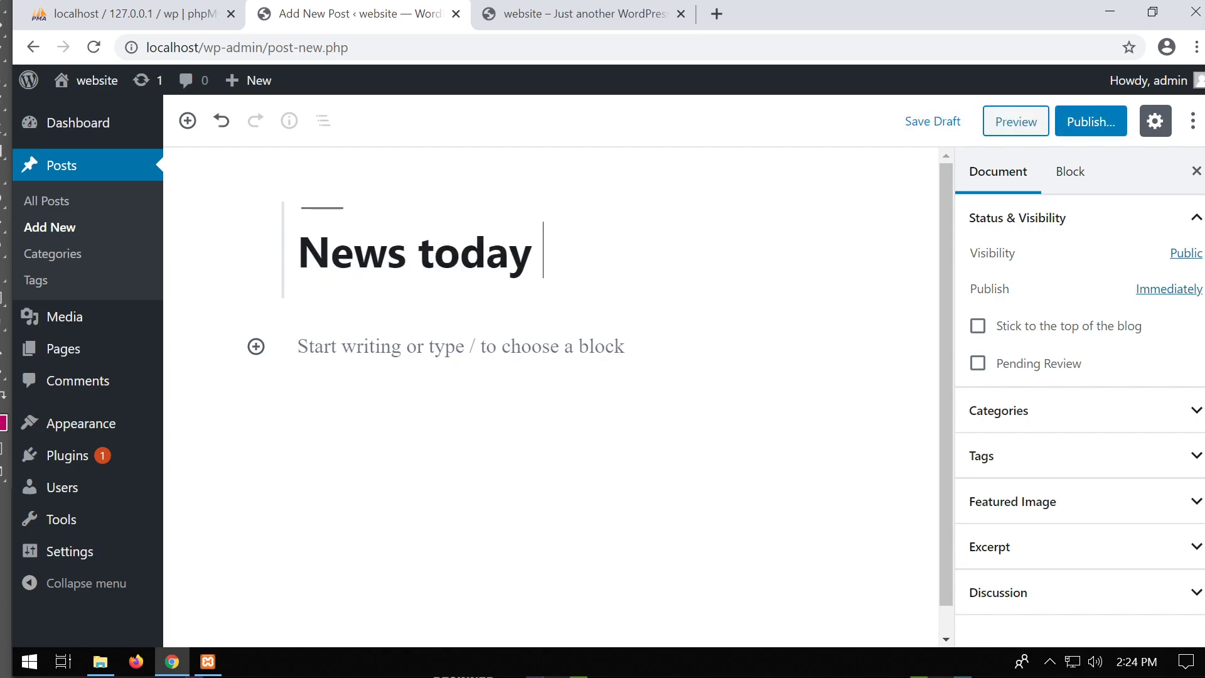
pyautogui.press('Return')
pyautogui.write('THis is')
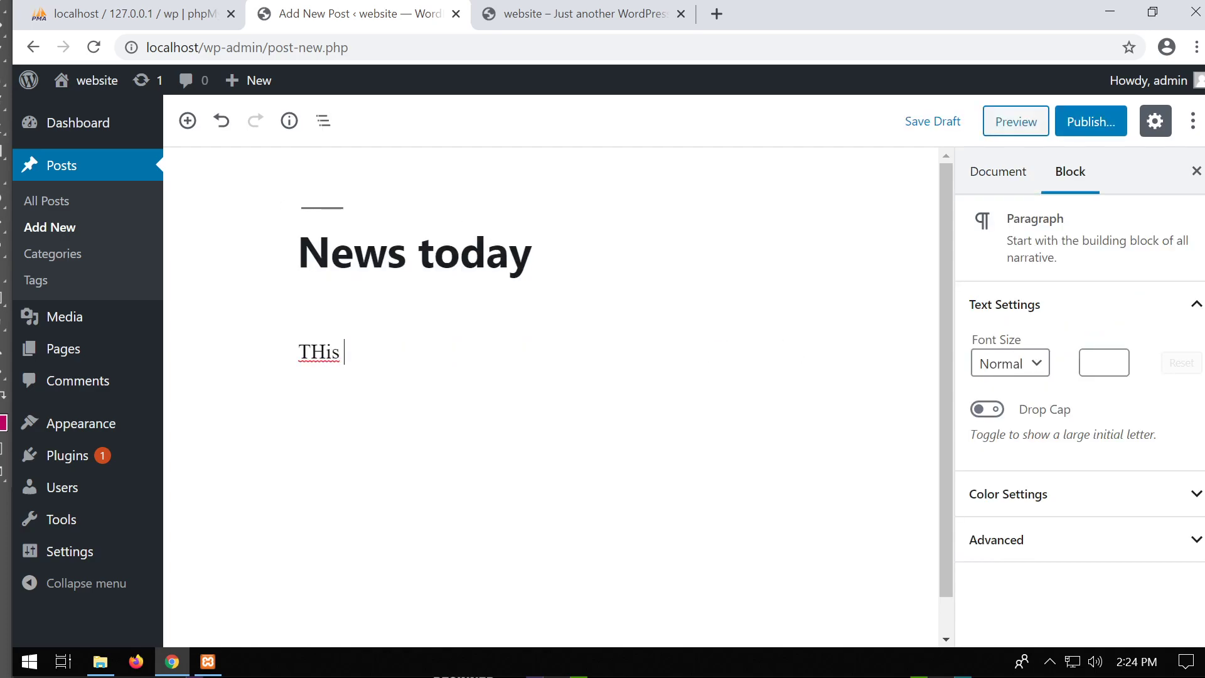
pyautogui.press('BackSpace')
pyautogui.press('BackSpace')
pyautogui.press('BackSpace')
pyautogui.press('BackSpace')
pyautogui.press('BackSpace')
pyautogui.write('h')
pyautogui.press('BackSpace')
pyautogui.press('BackSpace')
pyautogui.write('his is what happe')
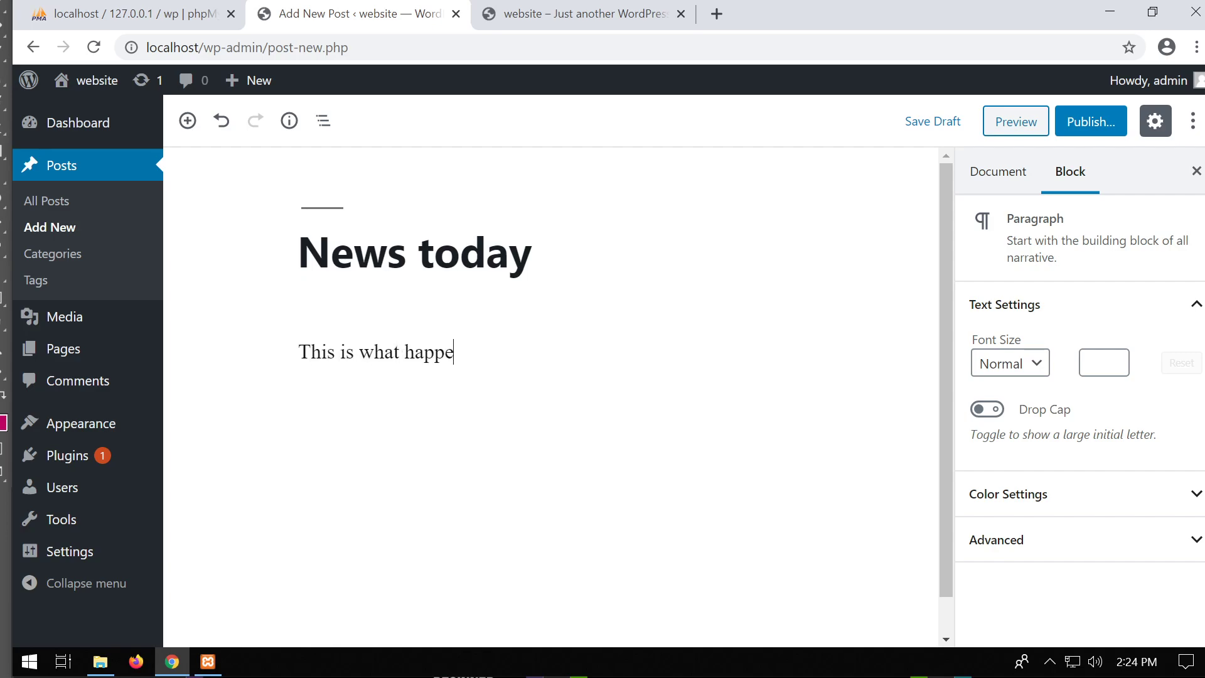
pyautogui.write('ned today')
pyautogui.click(1100, 124)
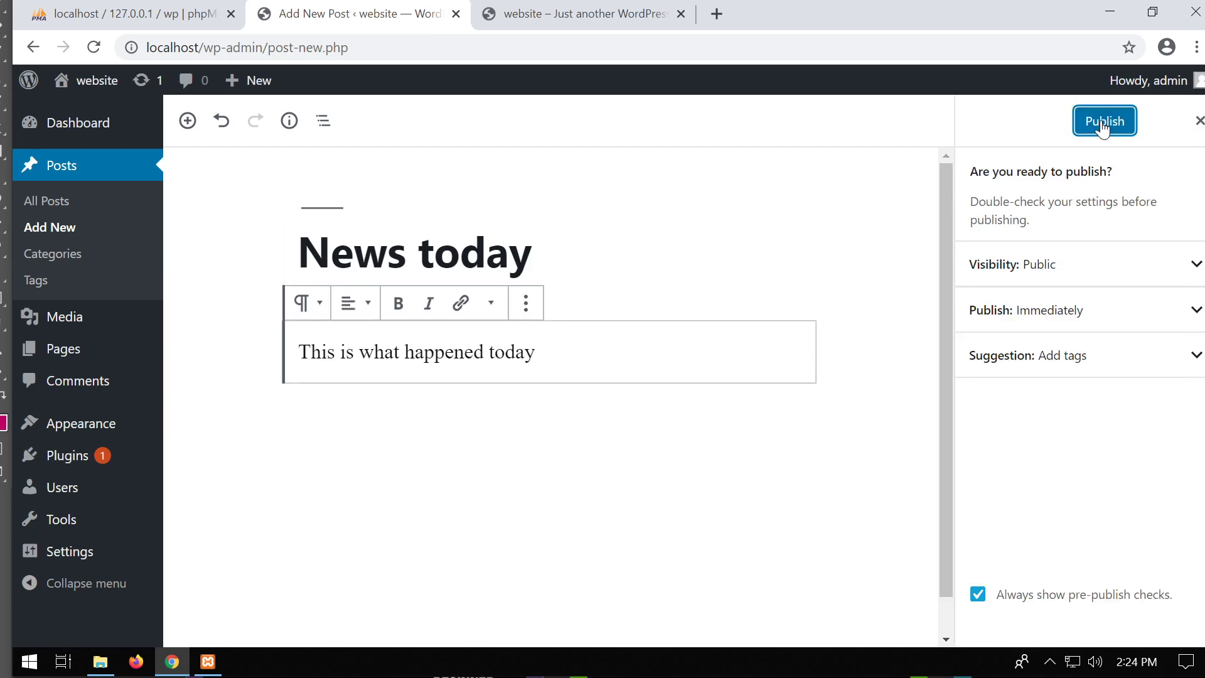
pyautogui.click(1104, 125)
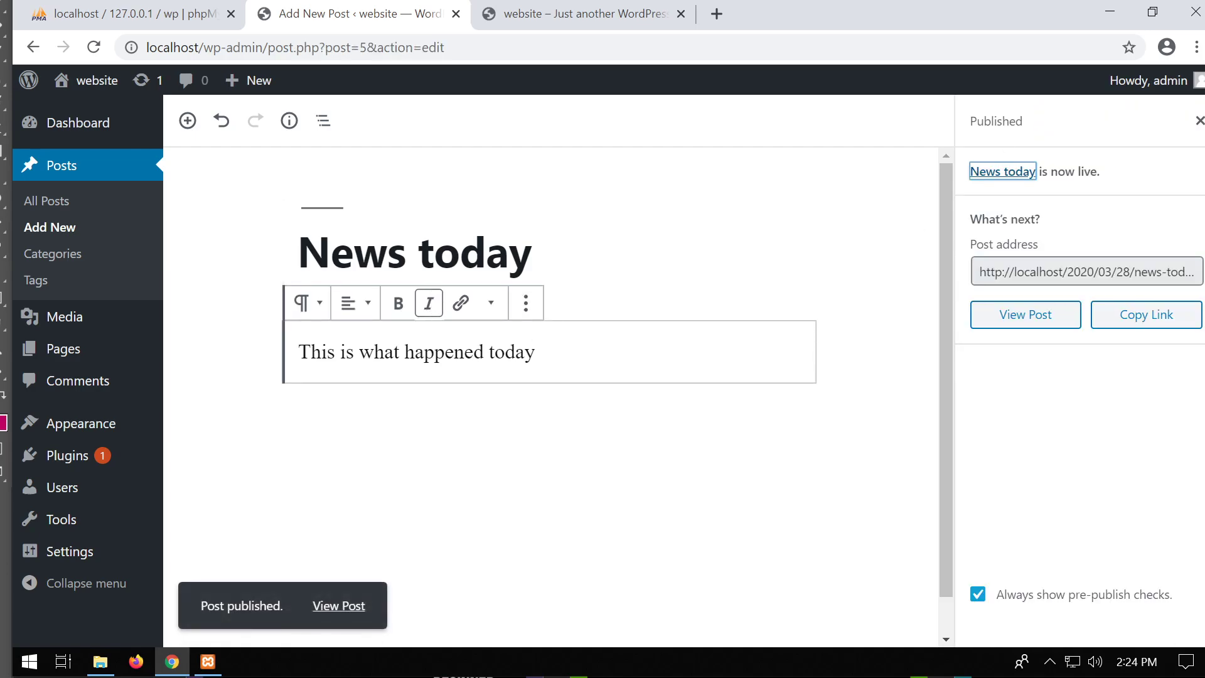
# Reload the front page and open the News today post at localhost/2020/03/28/news-today/.
pyautogui.click(568, 15)
pyautogui.click(94, 48)
pyautogui.scroll(-3, 471, 307)
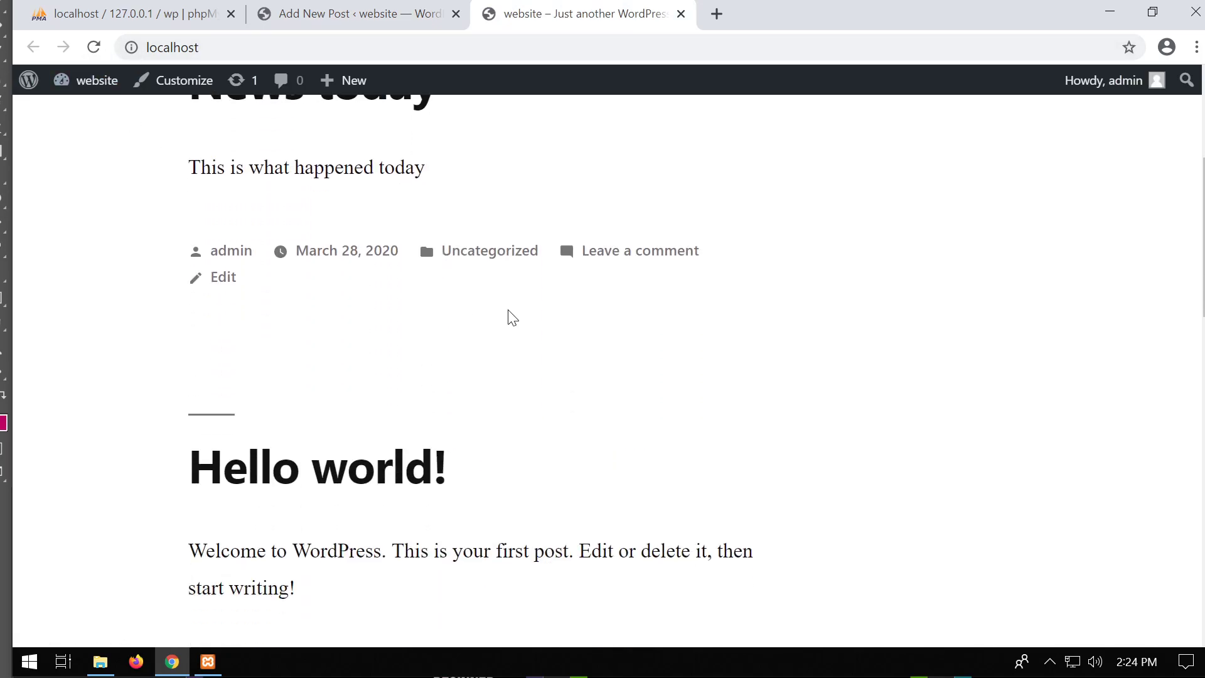
pyautogui.scroll(5, 565, 317)
pyautogui.scroll(-2, 565, 279)
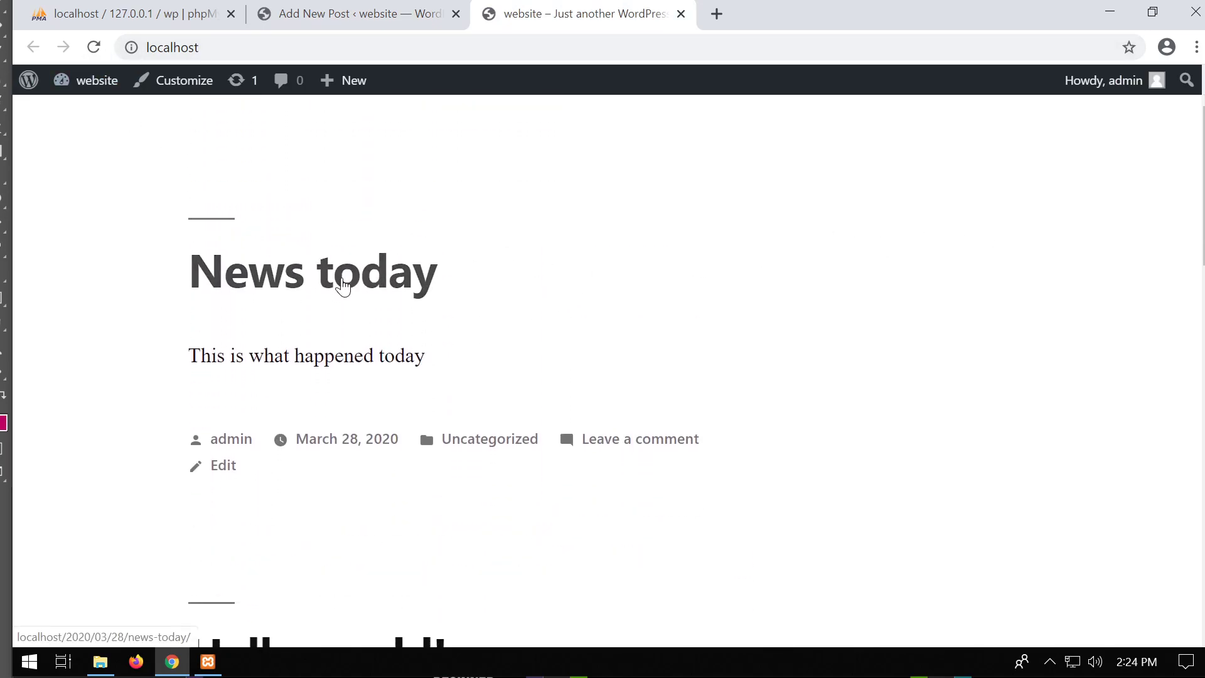
pyautogui.click(343, 280)
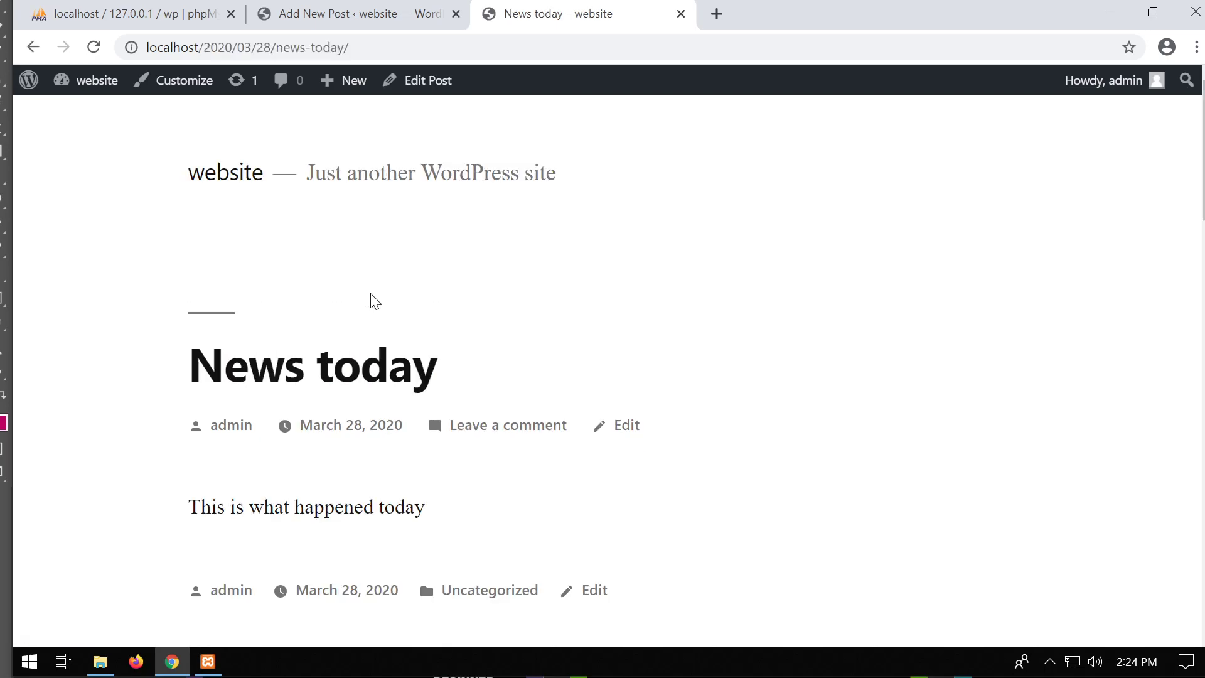
pyautogui.scroll(-3, 371, 302)
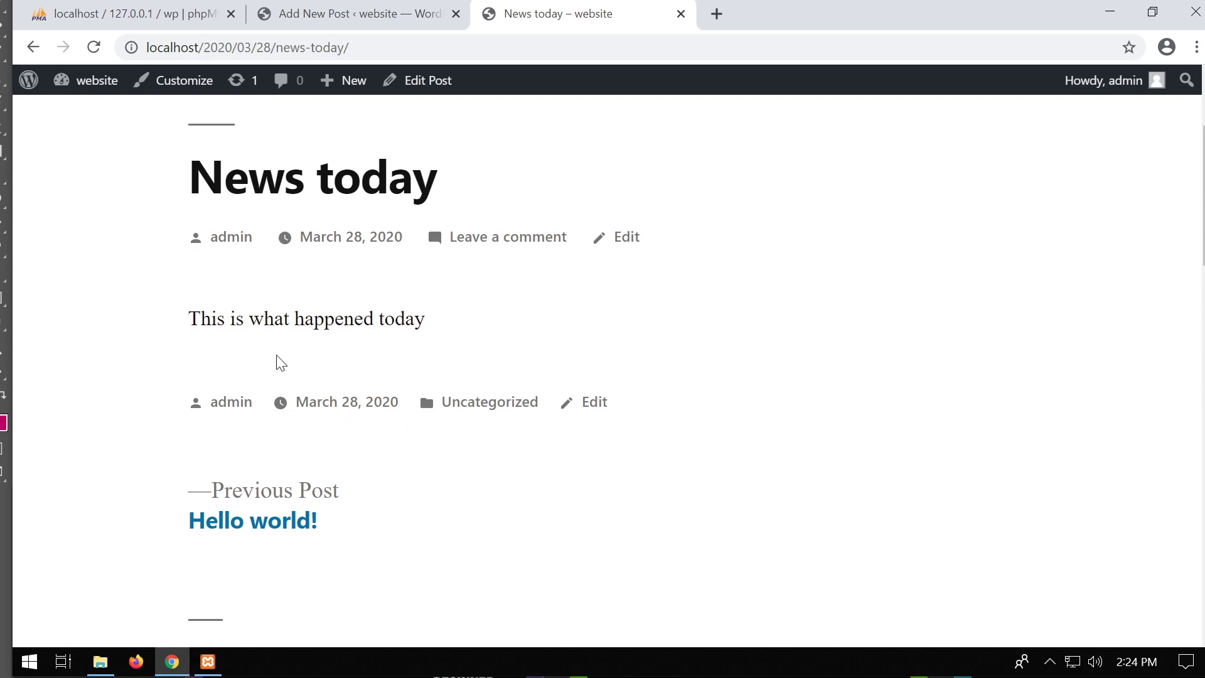
pyautogui.moveTo(201, 326); pyautogui.dragTo(506, 358)
pyautogui.scroll(3, 490, 365)
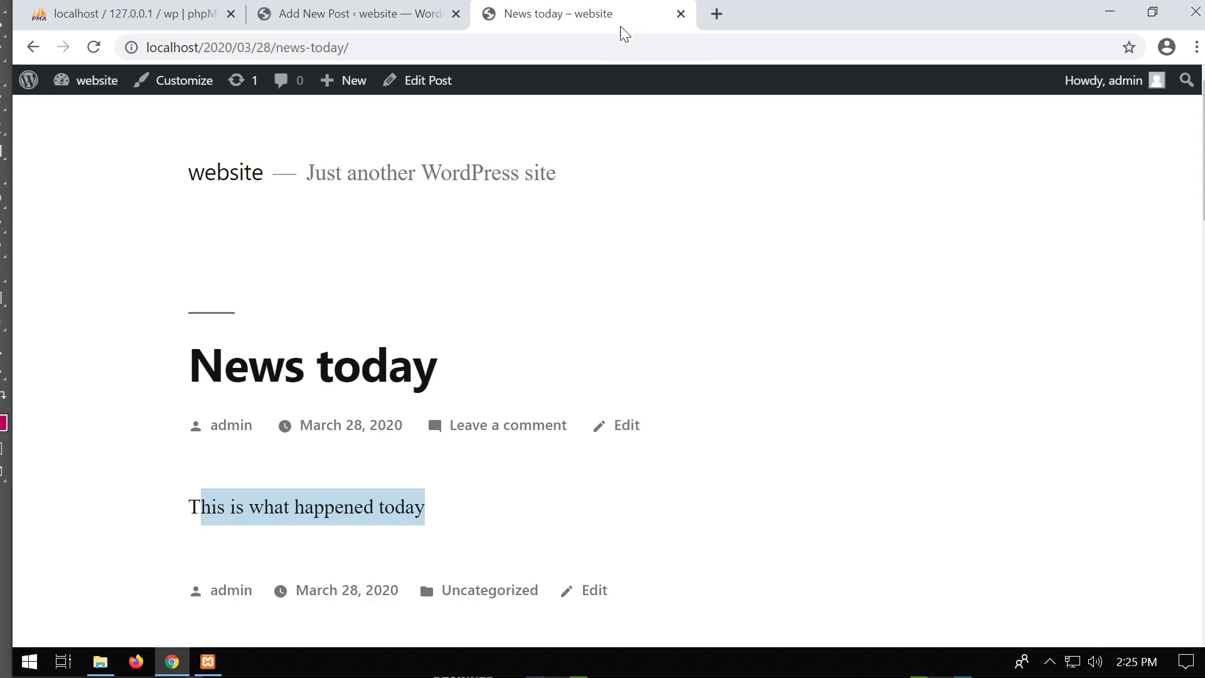
pyautogui.click(117, 20)
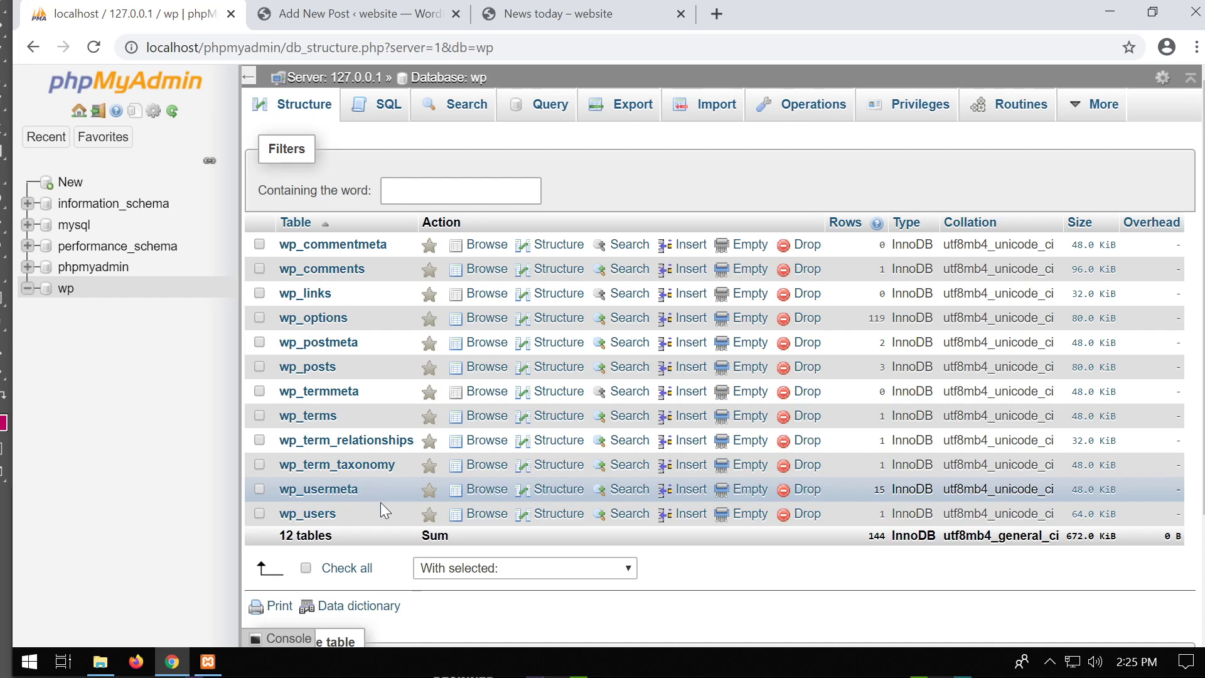
pyautogui.click(317, 370)
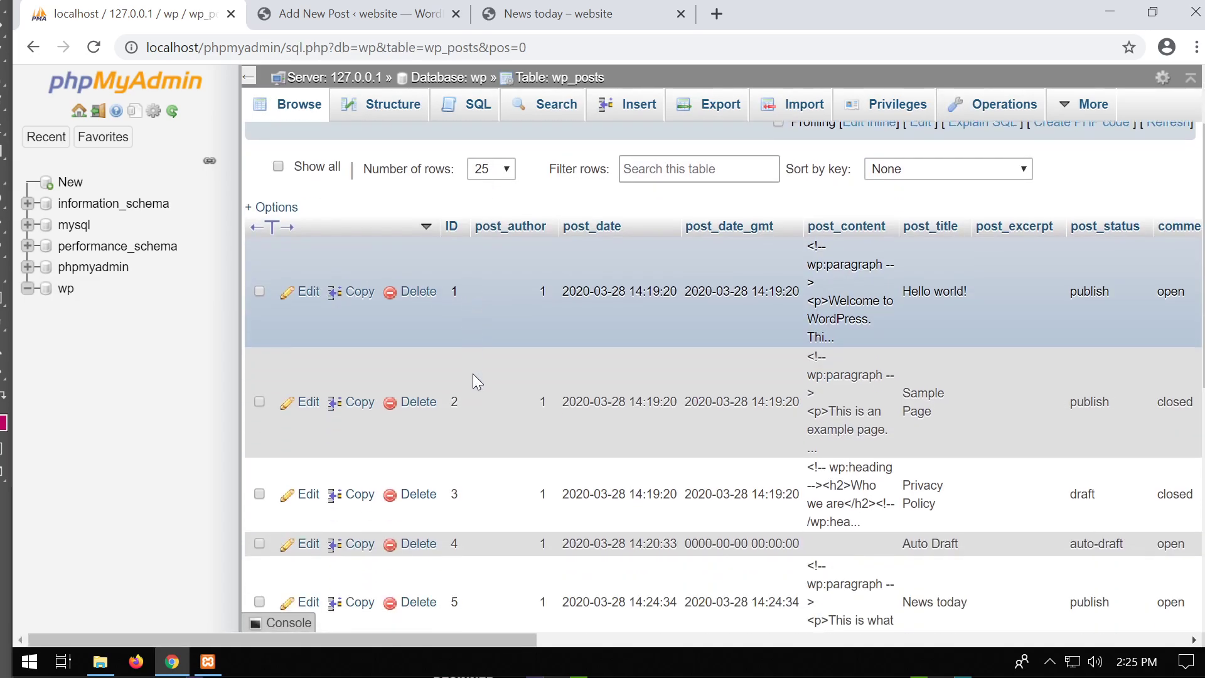
pyautogui.scroll(-5, 906, 306)
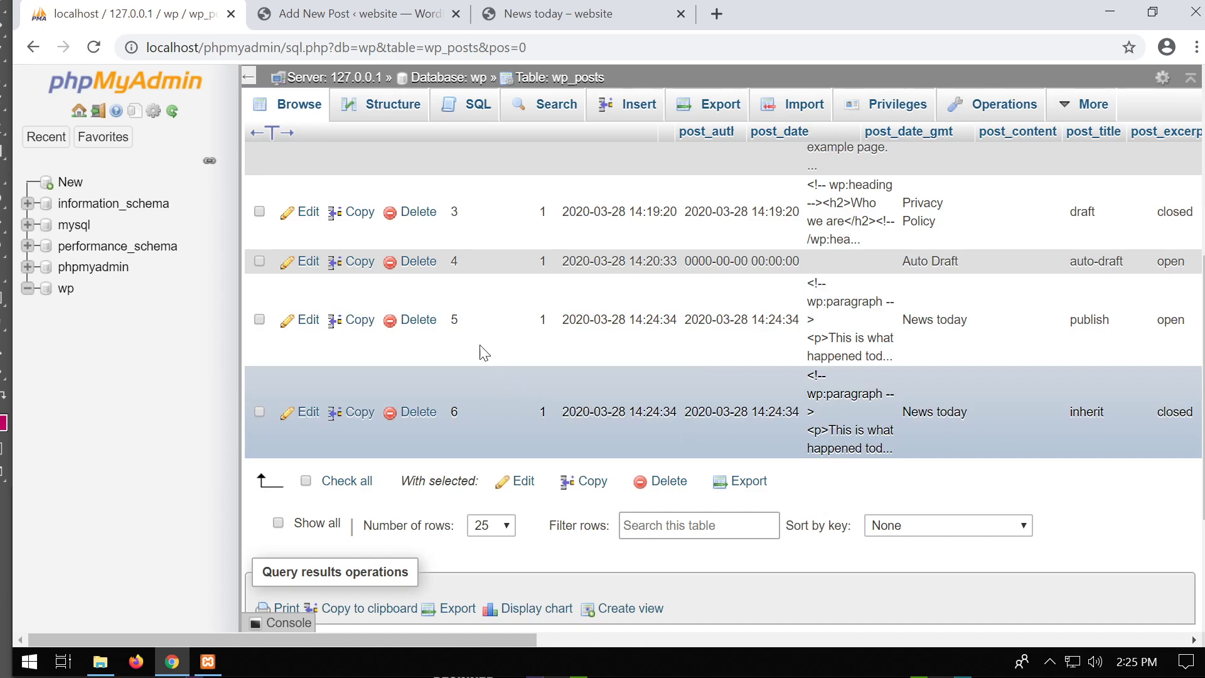
pyautogui.click(66, 288)
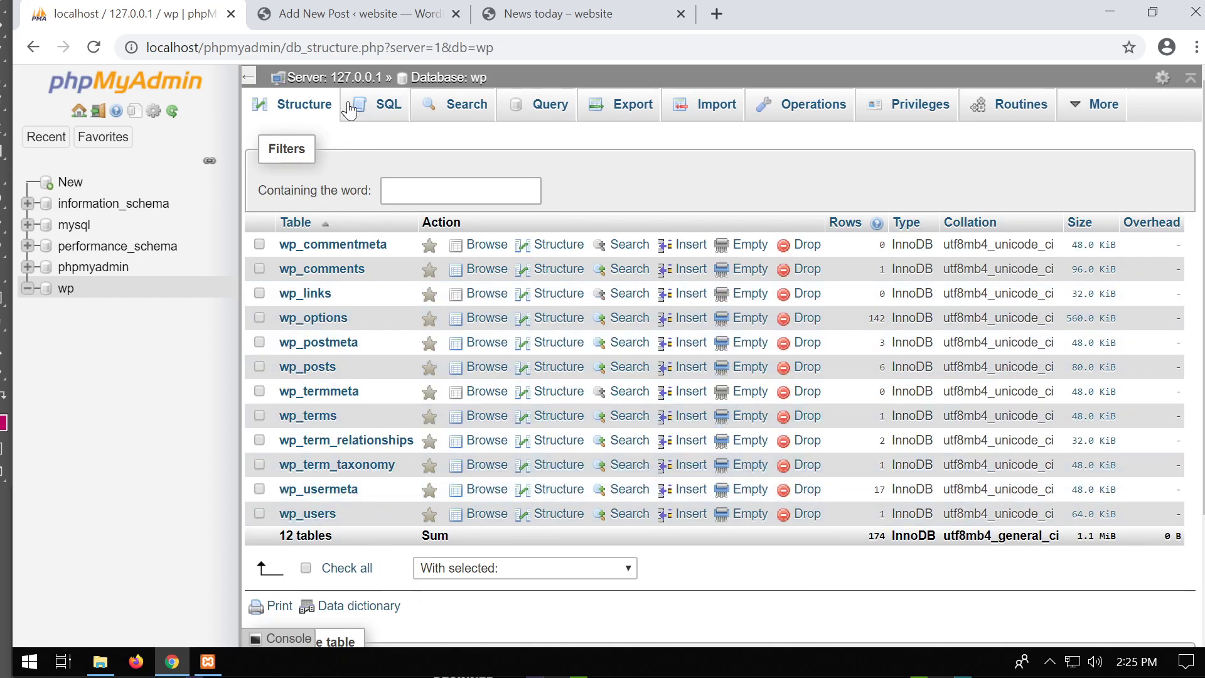
pyautogui.click(380, 14)
pyautogui.click(564, 13)
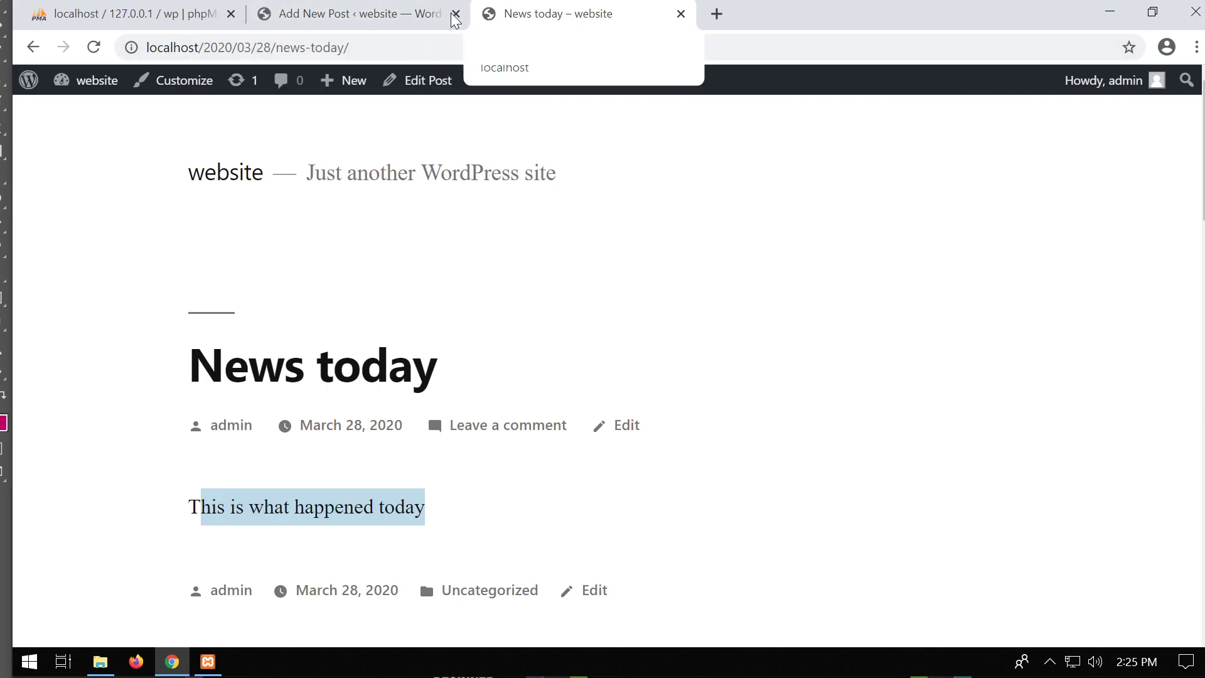
# Turn off 'Show Toolbar when viewing site' in your profile and update it.
pyautogui.click(398, 19)
pyautogui.moveTo(78, 491)
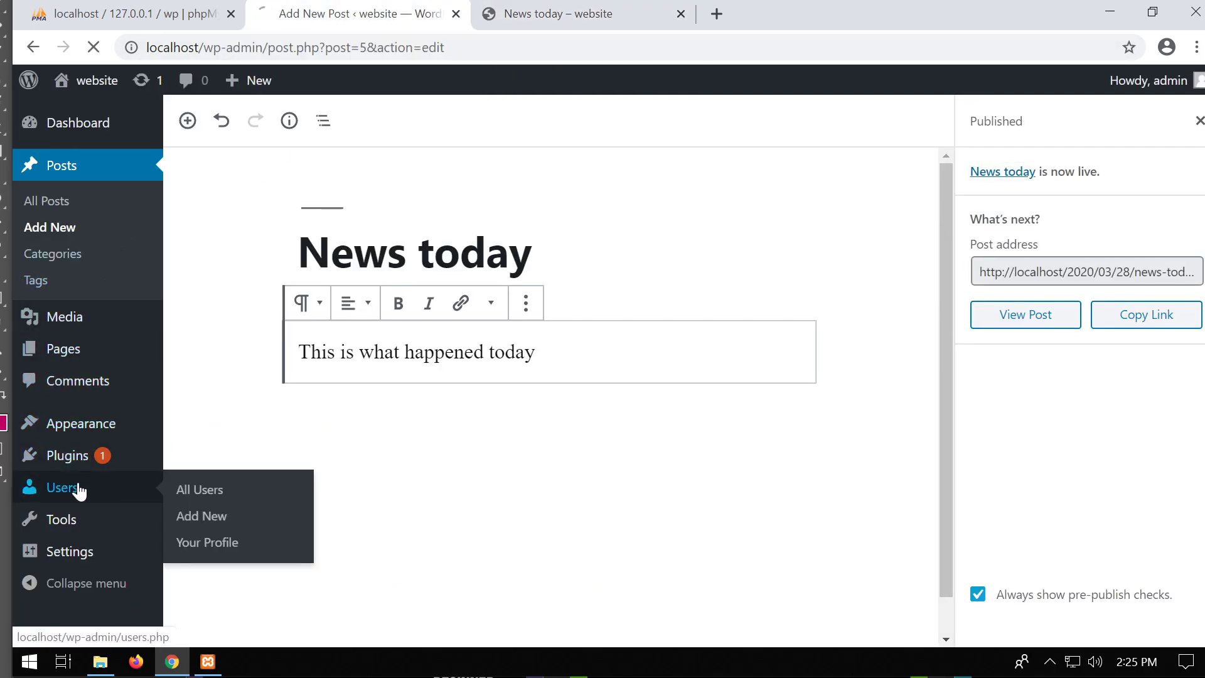
pyautogui.click(280, 290)
pyautogui.scroll(-1, 384, 344)
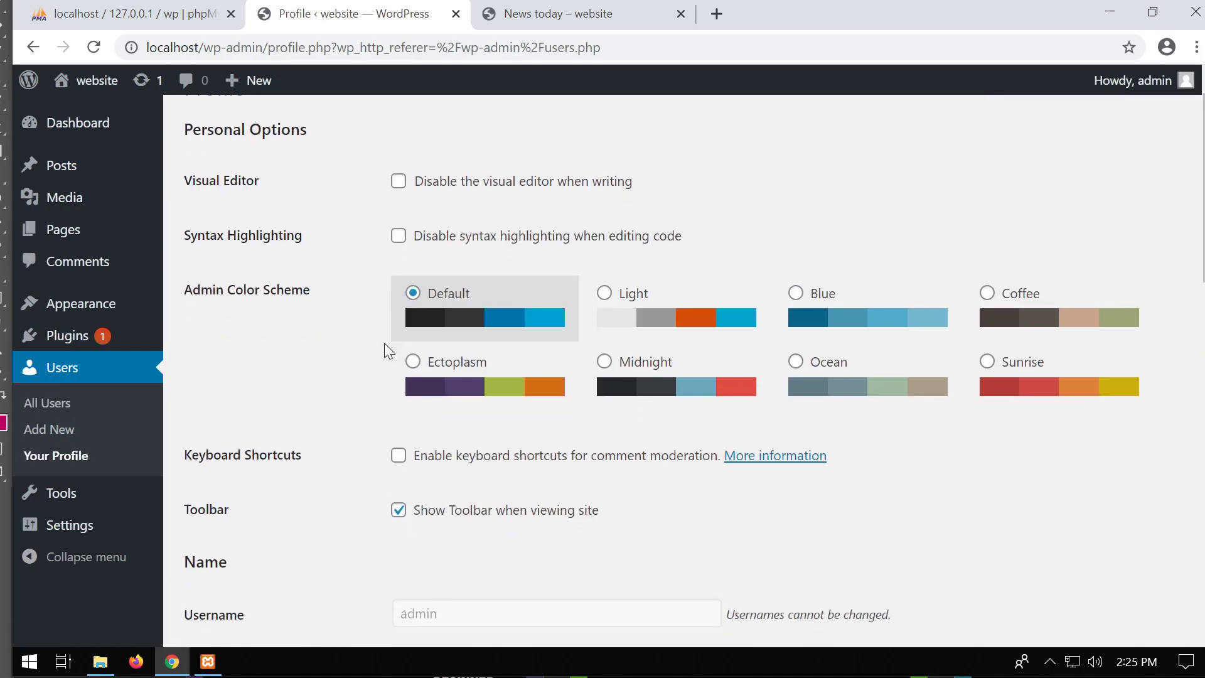
pyautogui.scroll(-3, 384, 343)
pyautogui.click(396, 365)
pyautogui.scroll(-14, 463, 380)
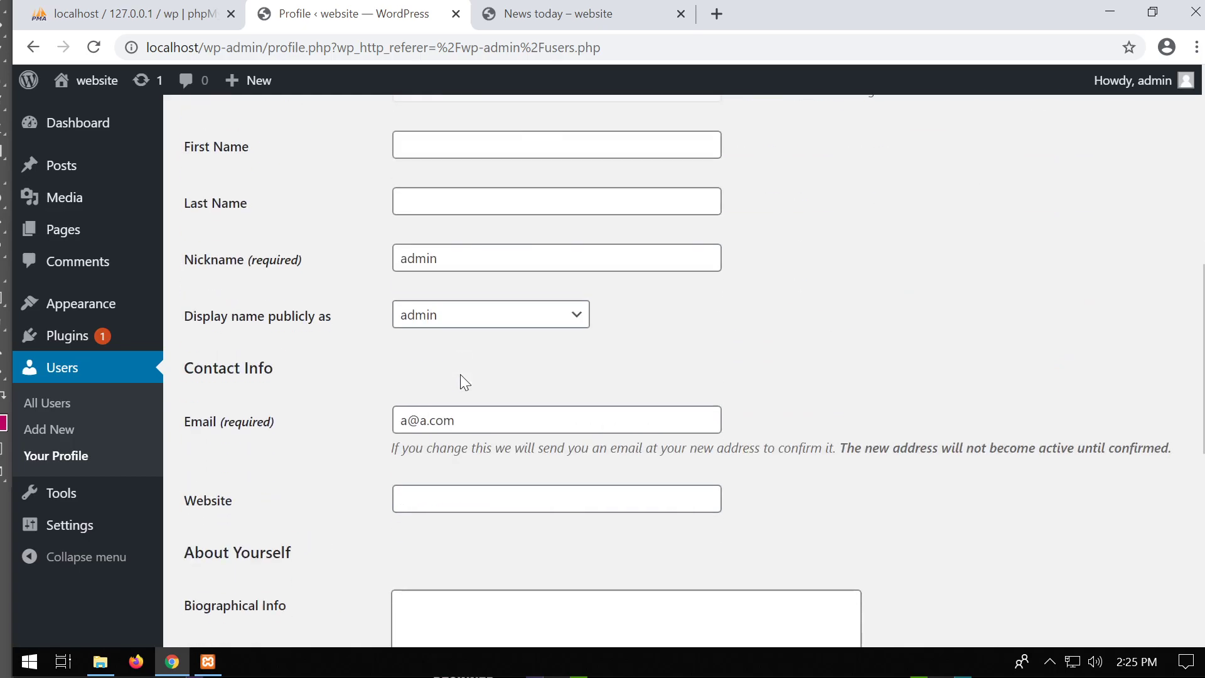
pyautogui.click(239, 540)
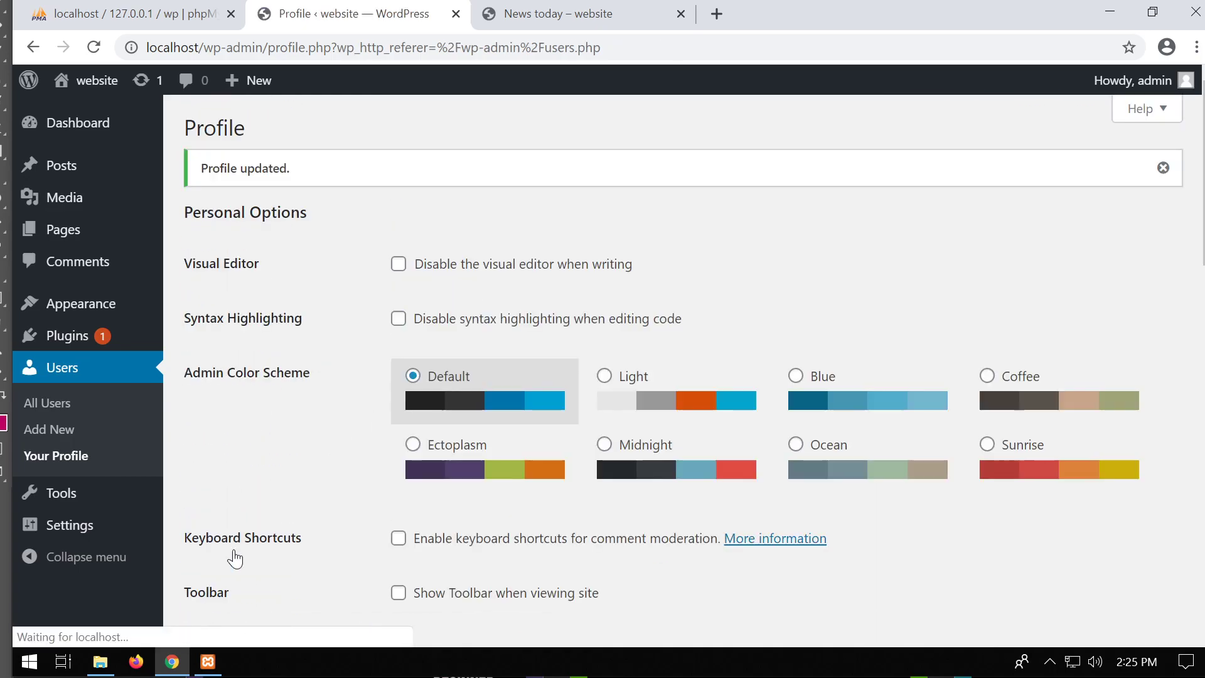
# Reload the News today page to confirm the toolbar is gone, then return to the profile.
pyautogui.click(571, 19)
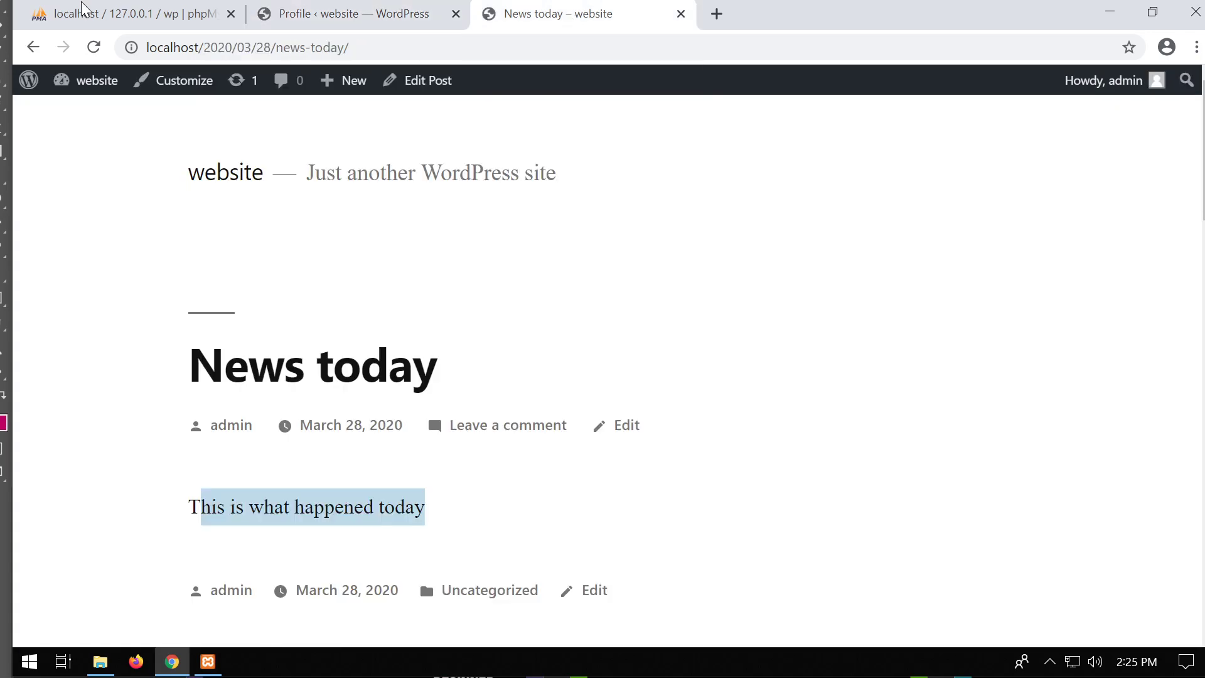
pyautogui.click(95, 49)
pyautogui.scroll(-5, 850, 199)
pyautogui.scroll(5, 865, 206)
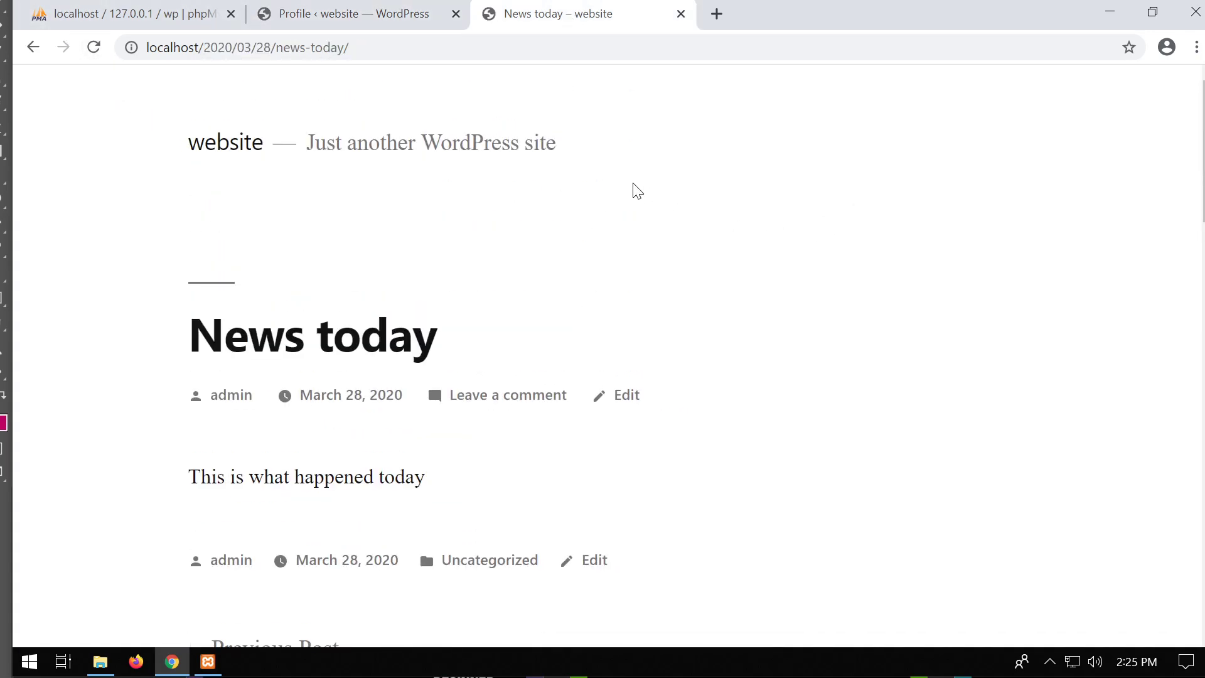
pyautogui.click(352, 19)
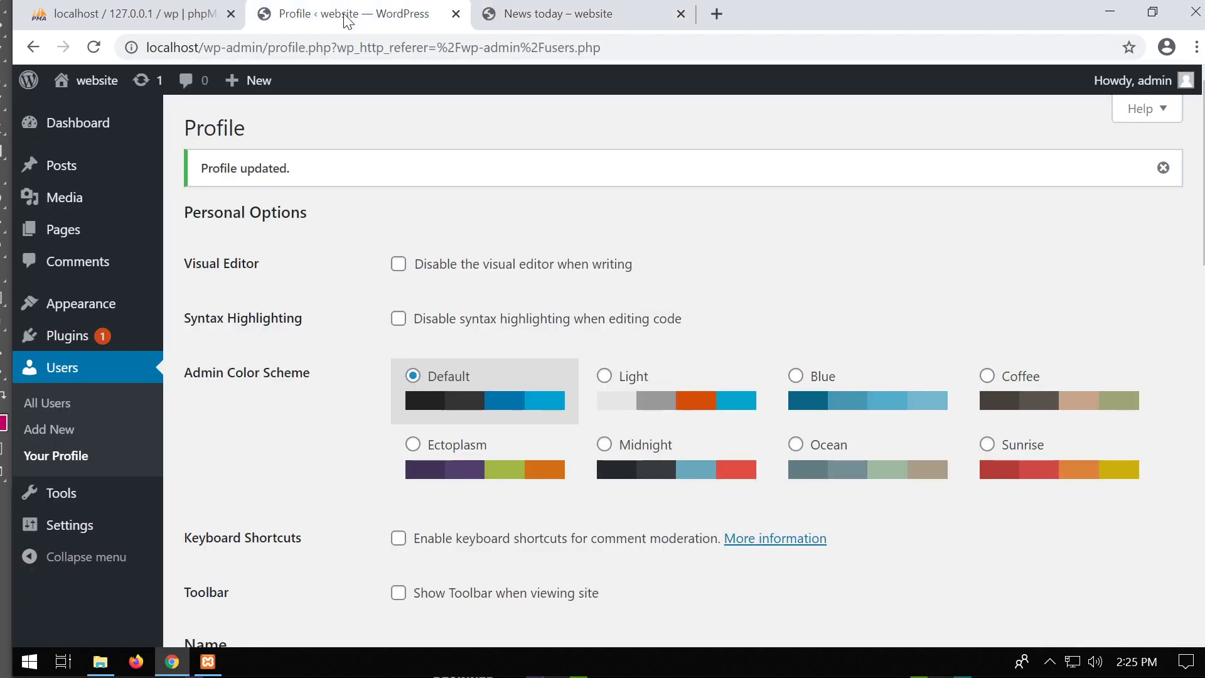